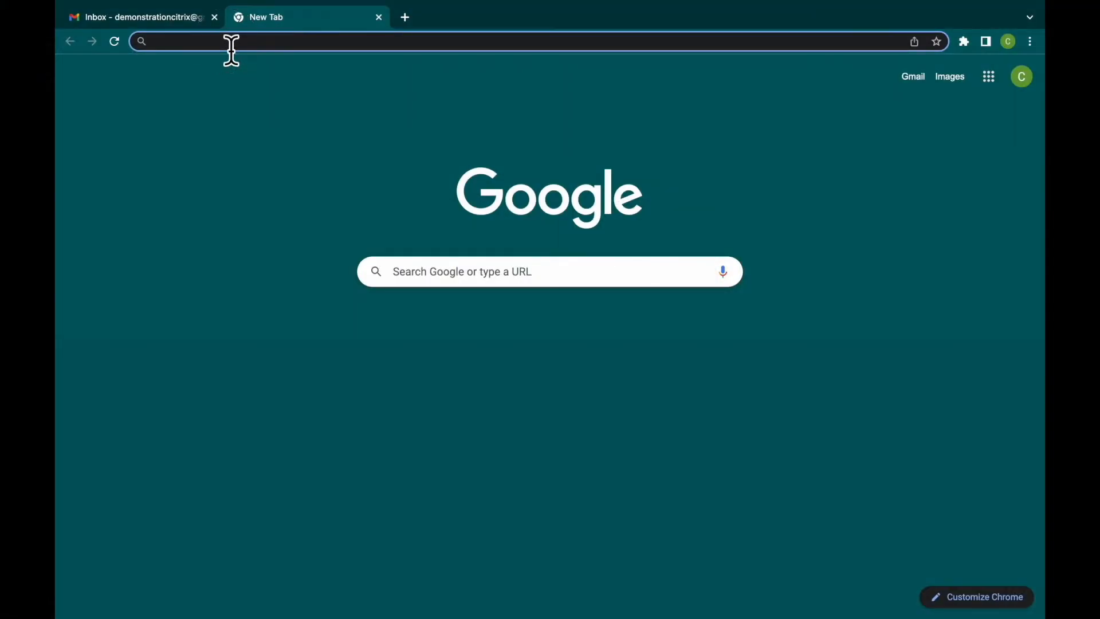
- Open the secure.rightsignature.com website in the empty browser tab
click(231, 44)
text(secure)
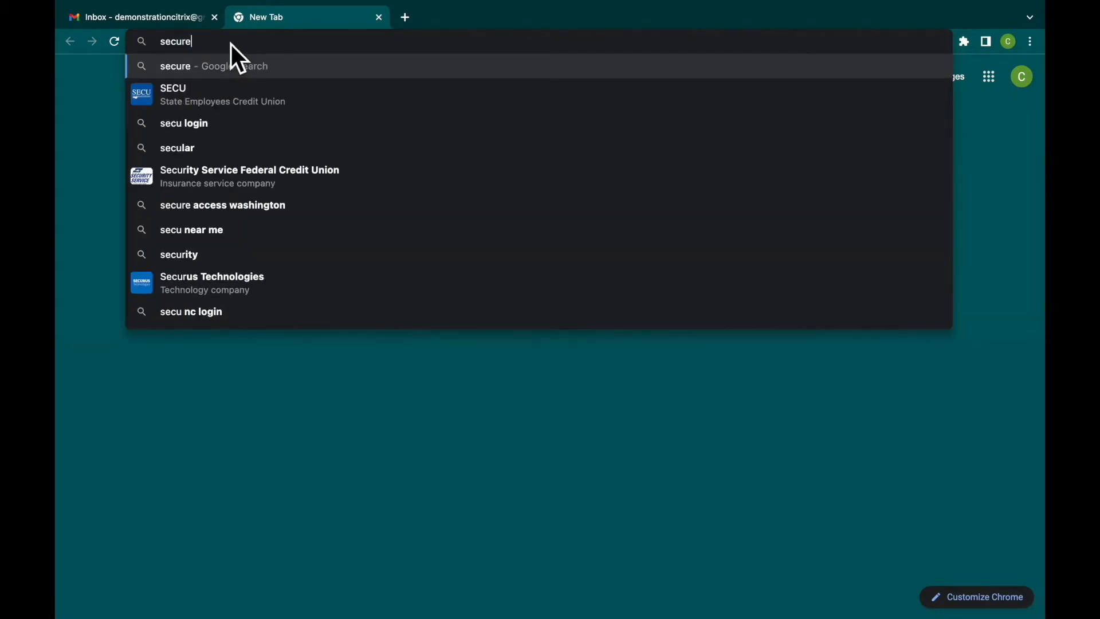
text(.rightsignature.c)
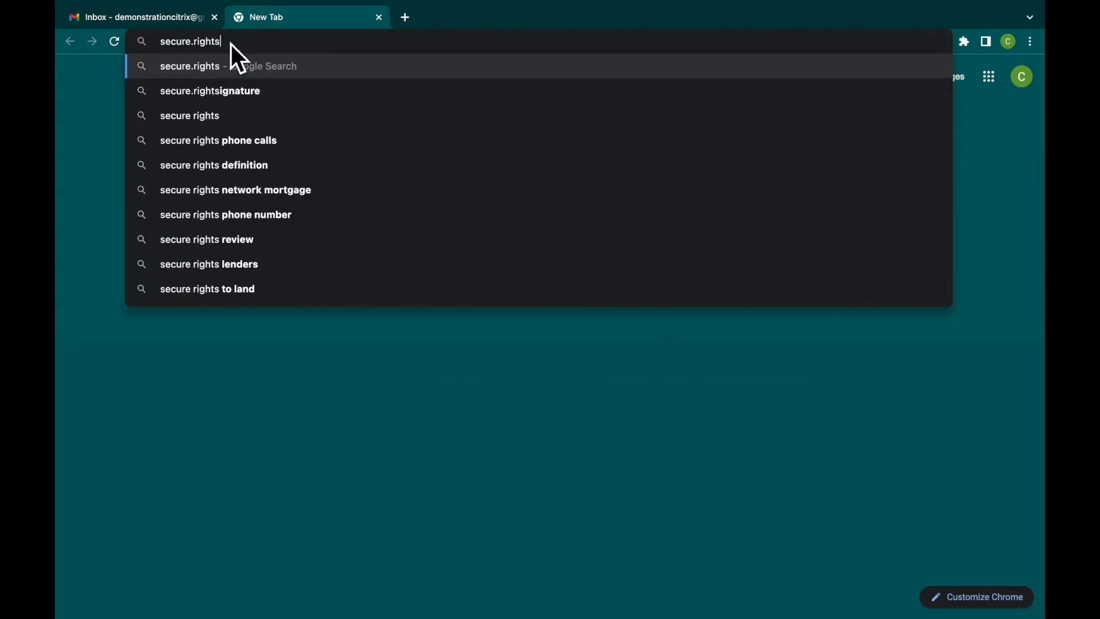
text(om)
key(Return)
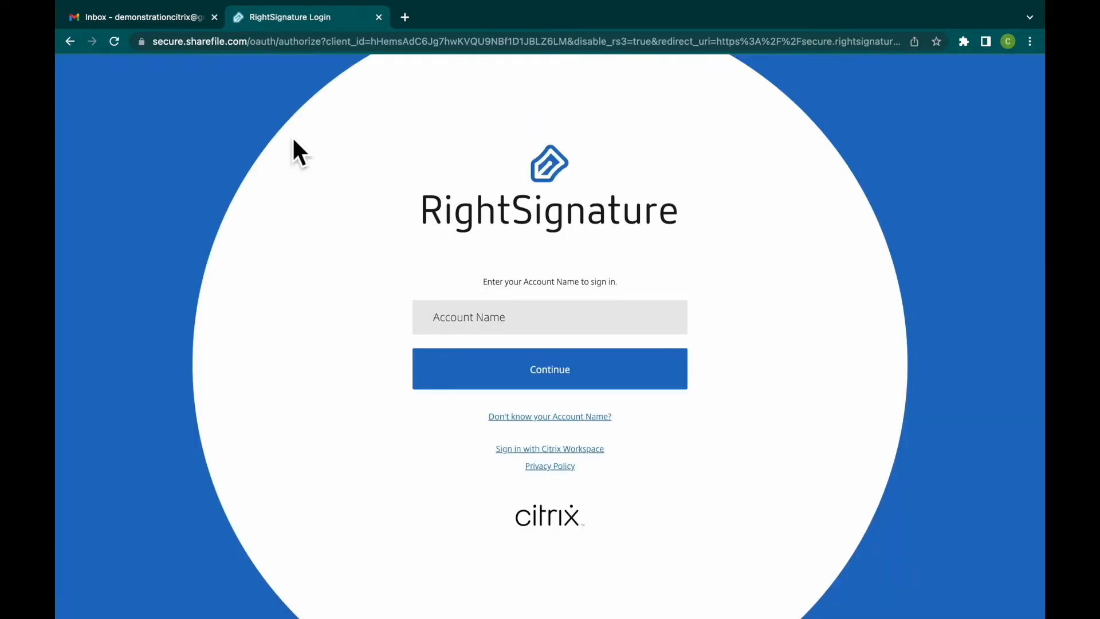
- Enter the company's account name and continue to the sign-in form
text(reynholm)
click(466, 383)
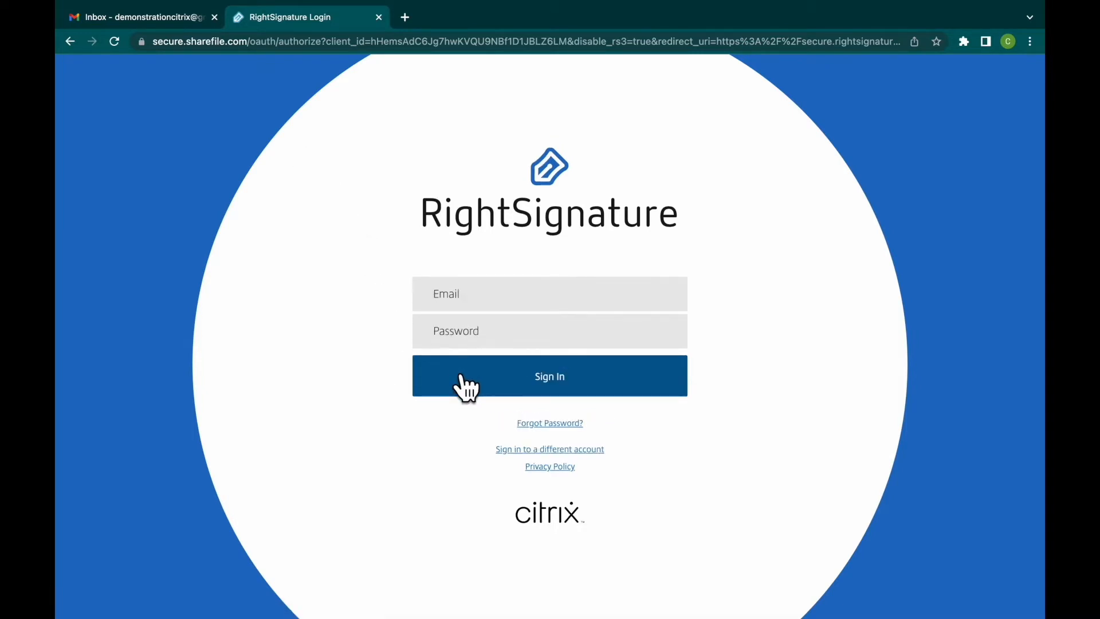
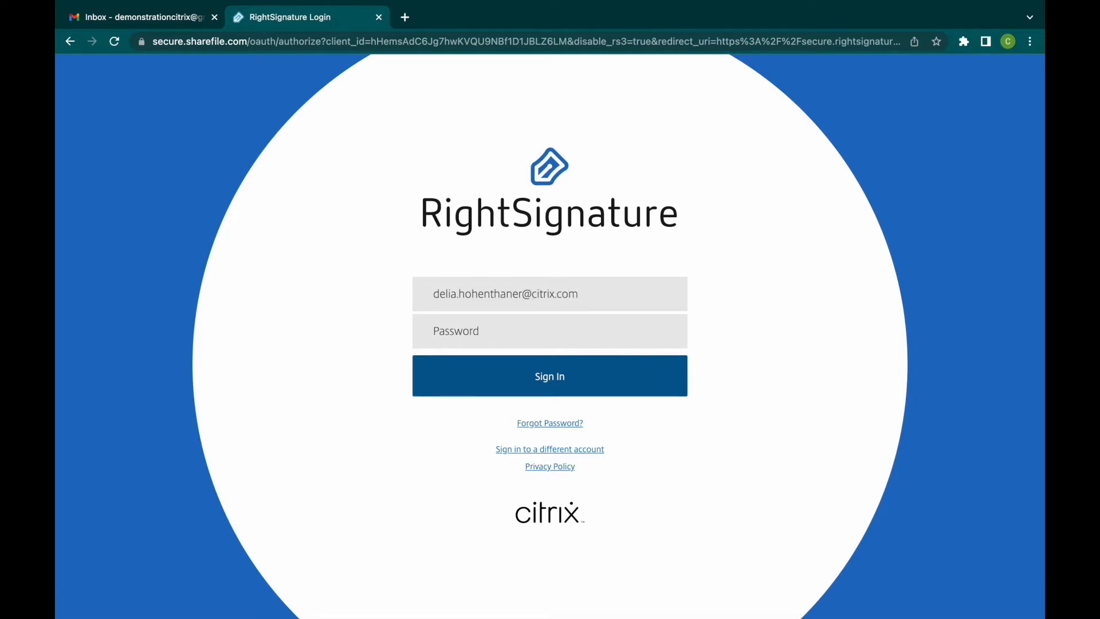
- Sign in with the account's e-mail address and password, and decline saving the password in the browser
key(Tab)
text(••••••••••)
text(•)
key(Return)
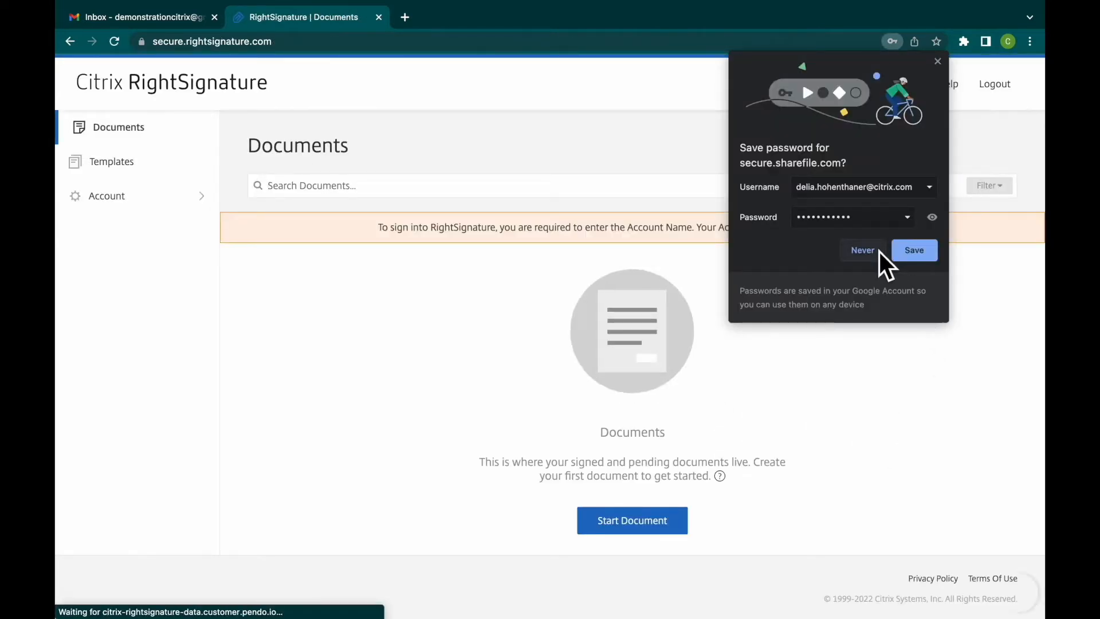
click(879, 252)
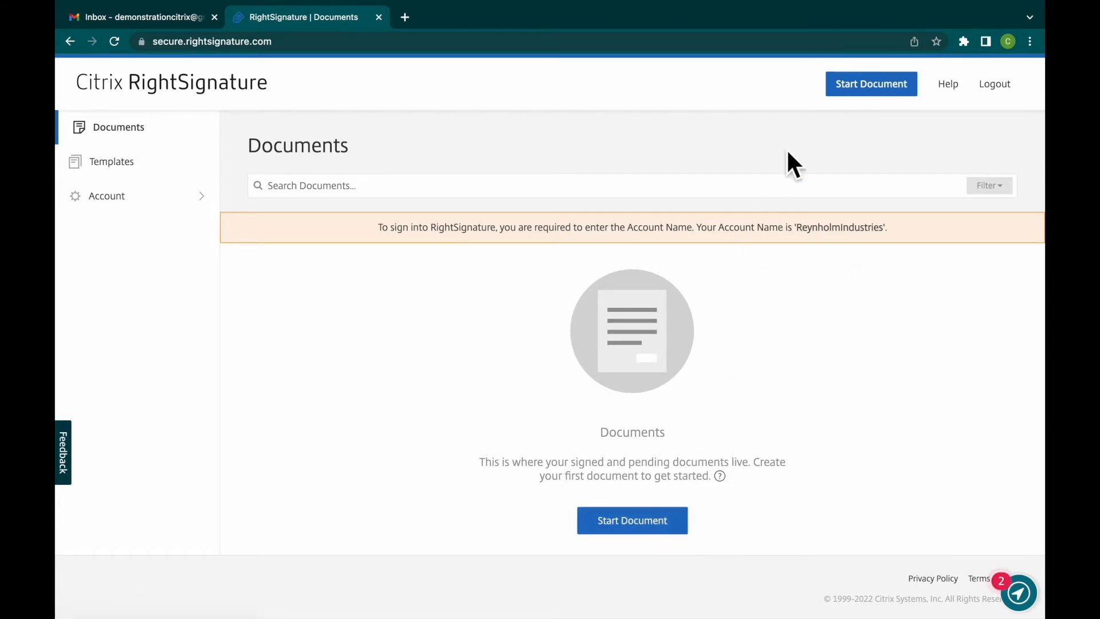
- Start a new send-for-signature document and review the other sources a document can be chosen from
click(876, 89)
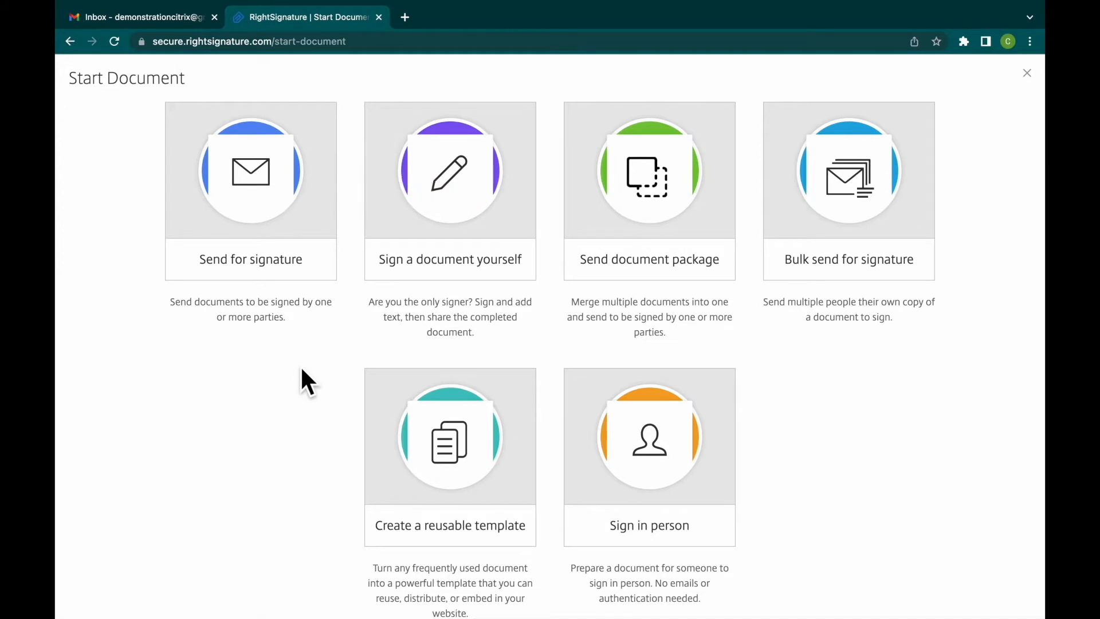
click(320, 232)
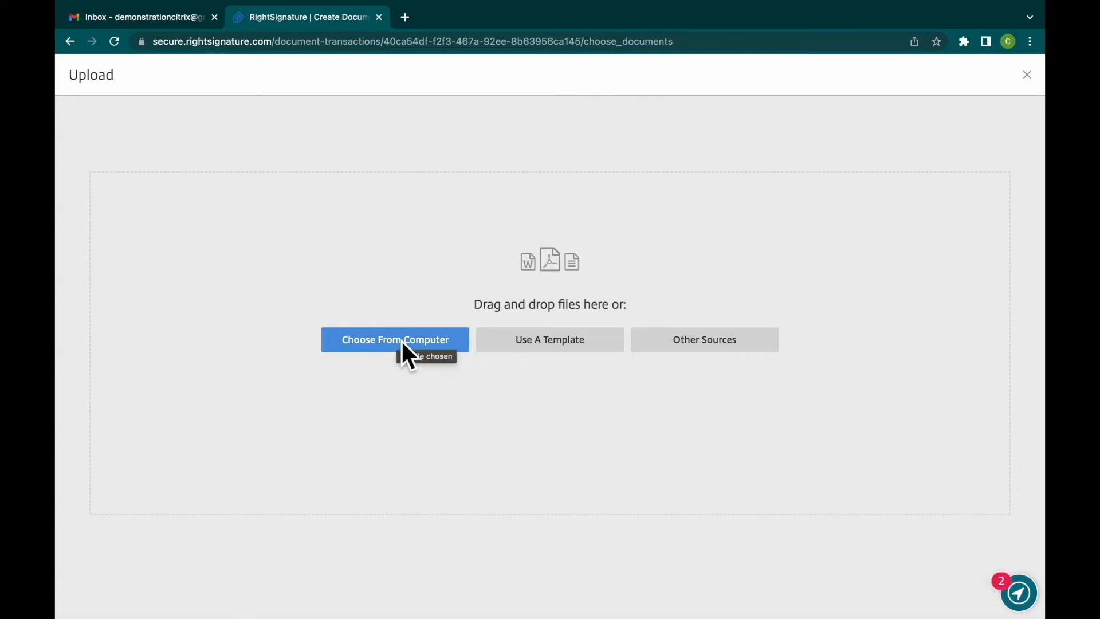
click(719, 347)
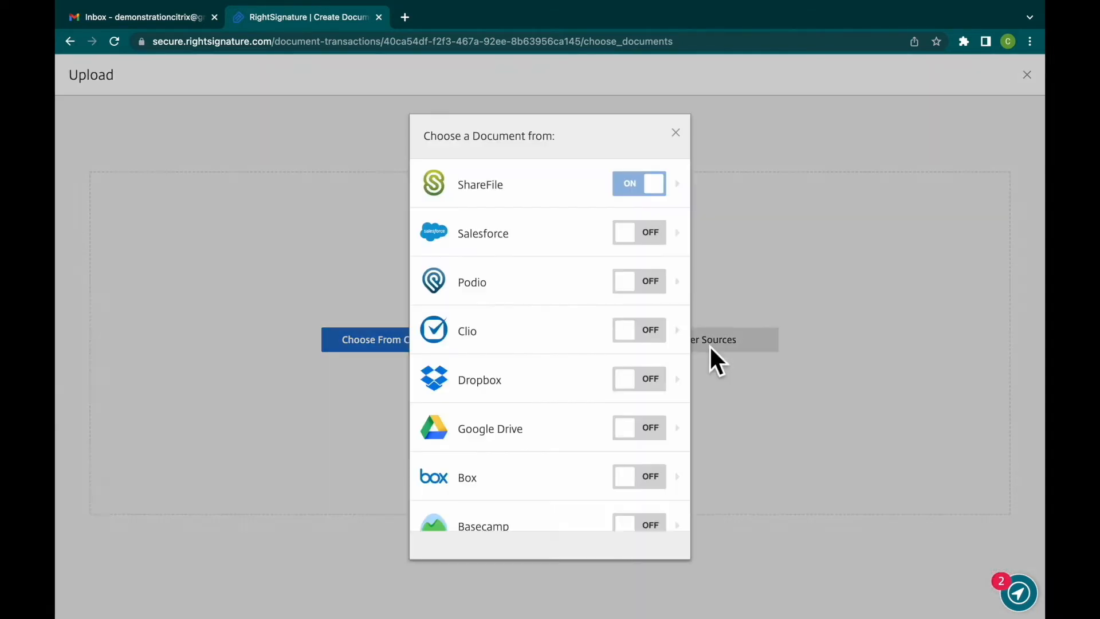
scroll(584, 438, down, 2)
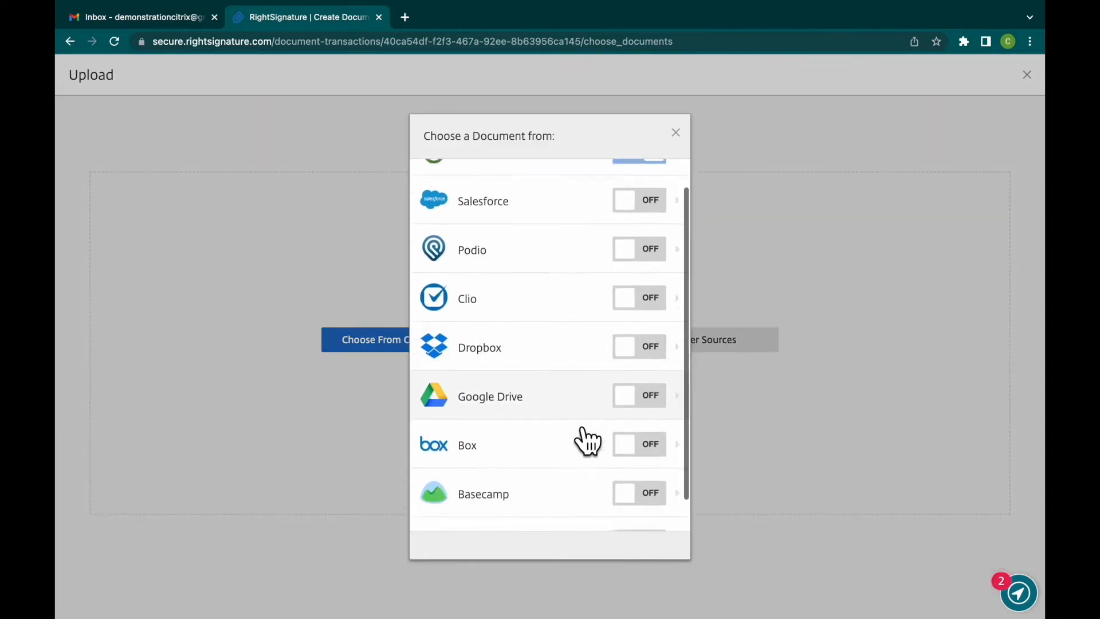
scroll(584, 439, up, 2)
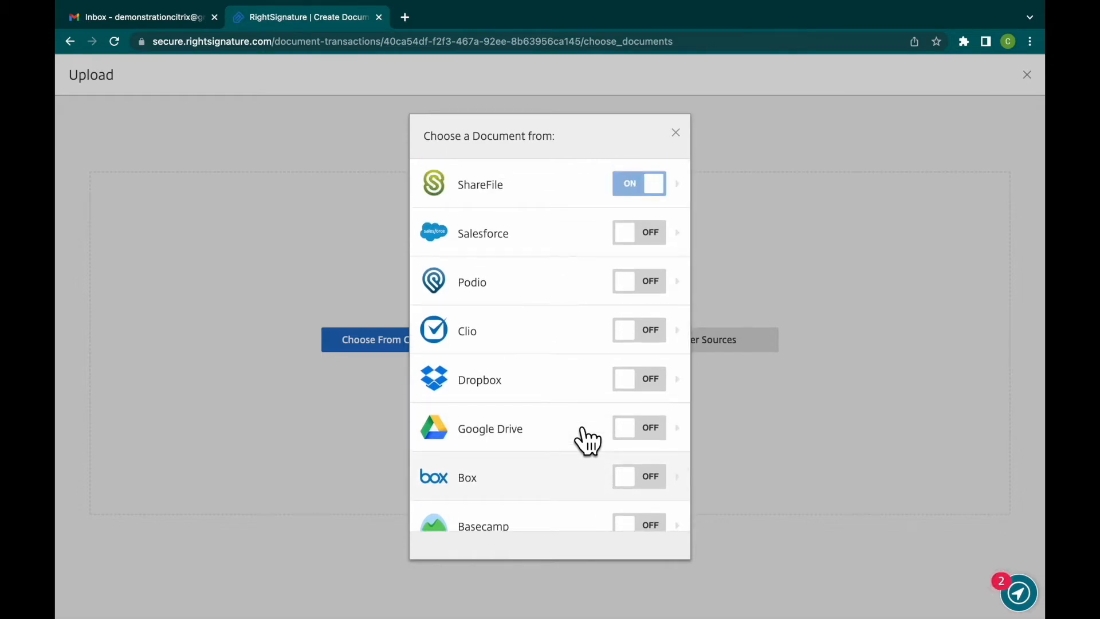
click(676, 133)
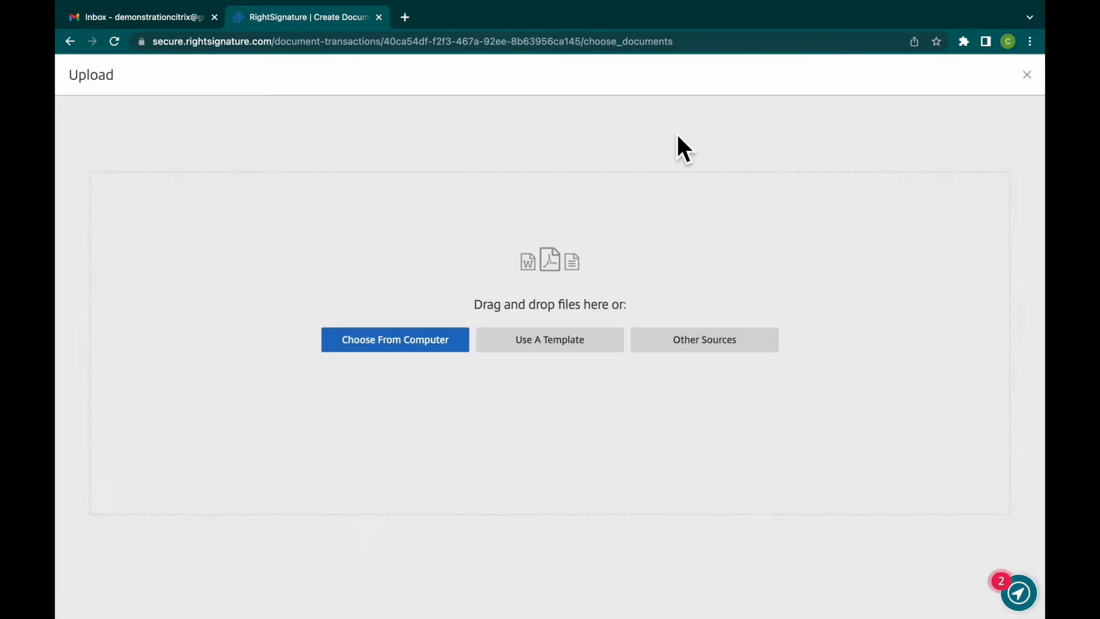
- Try to upload the zipped time-off request form from the computer and dismiss the upload message
click(455, 346)
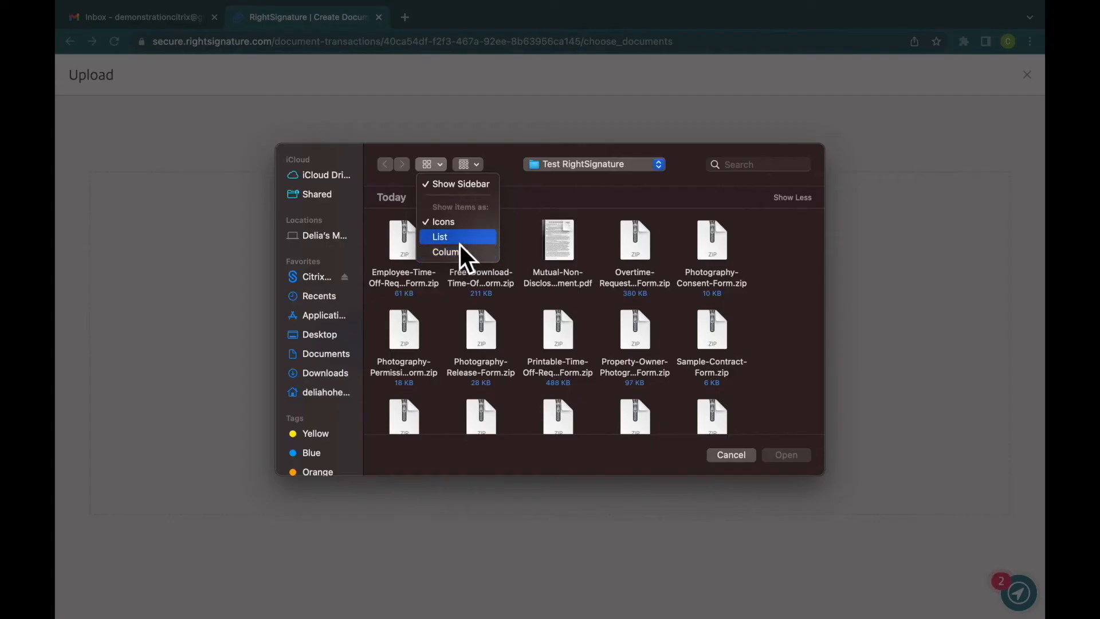
click(460, 238)
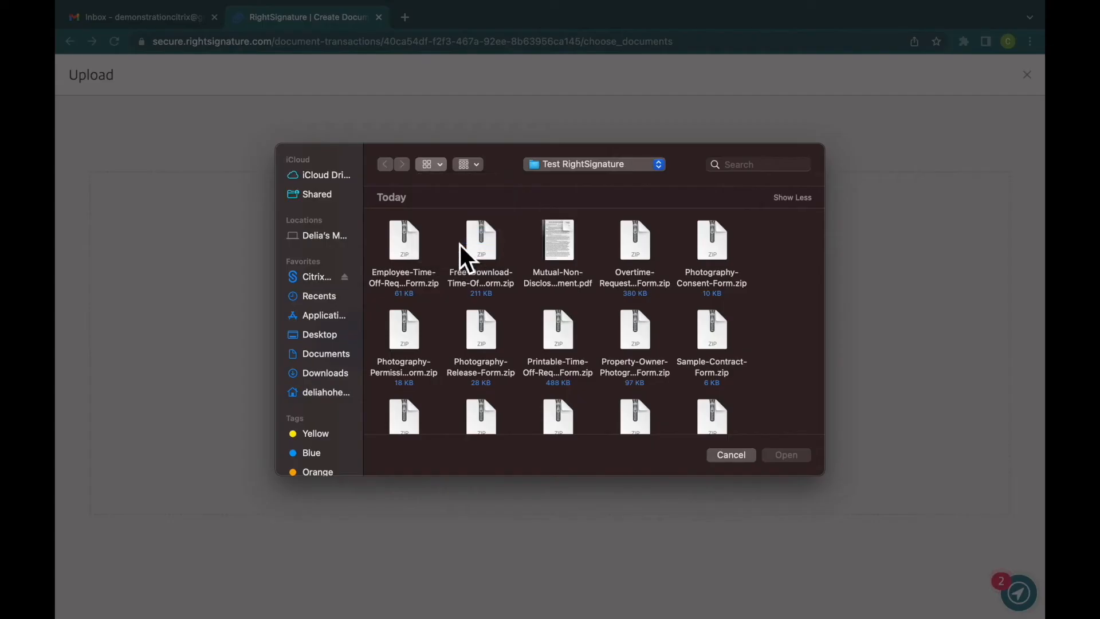
click(464, 216)
double_click(464, 221)
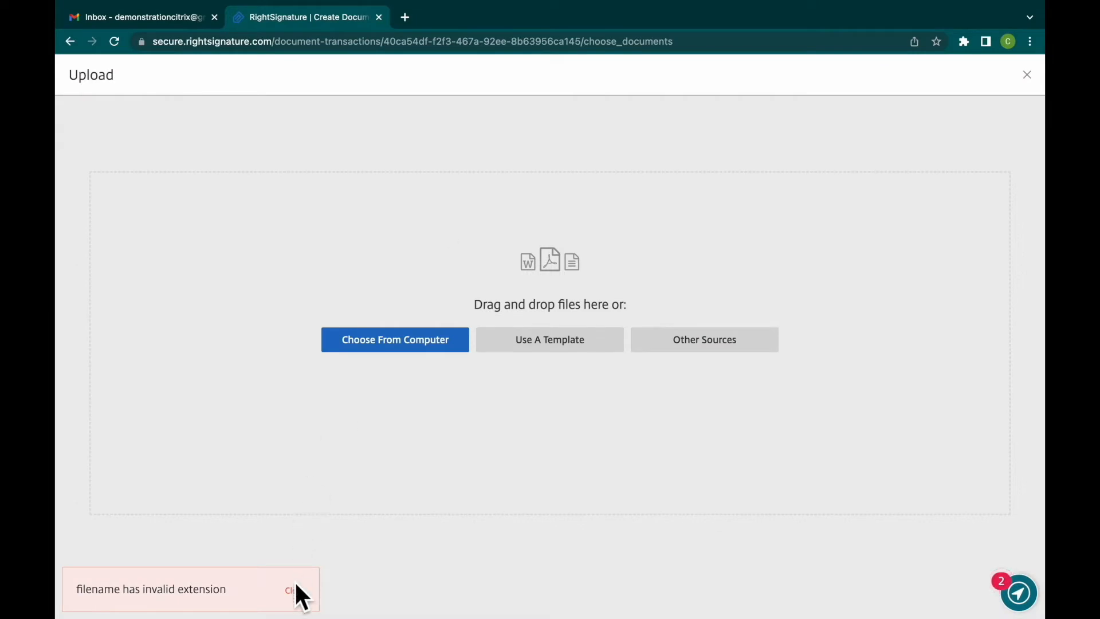
click(304, 598)
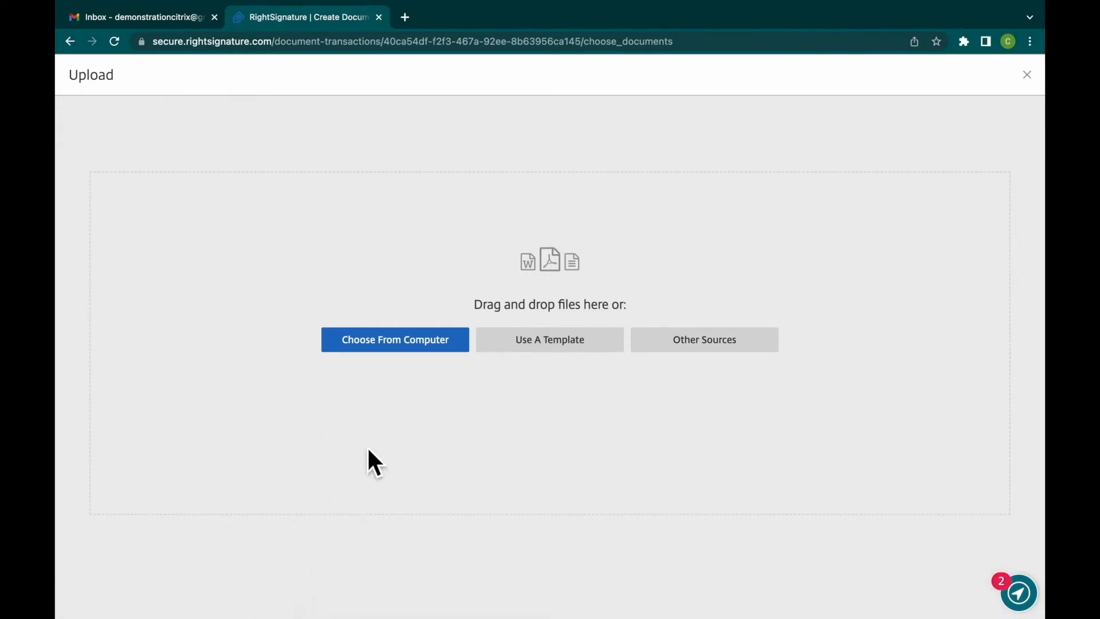
- Switch to Finder to add the Free-Download-Time-Off-Request-Form PDF to the upload area, and proceed to preparing the document
key(super+space)
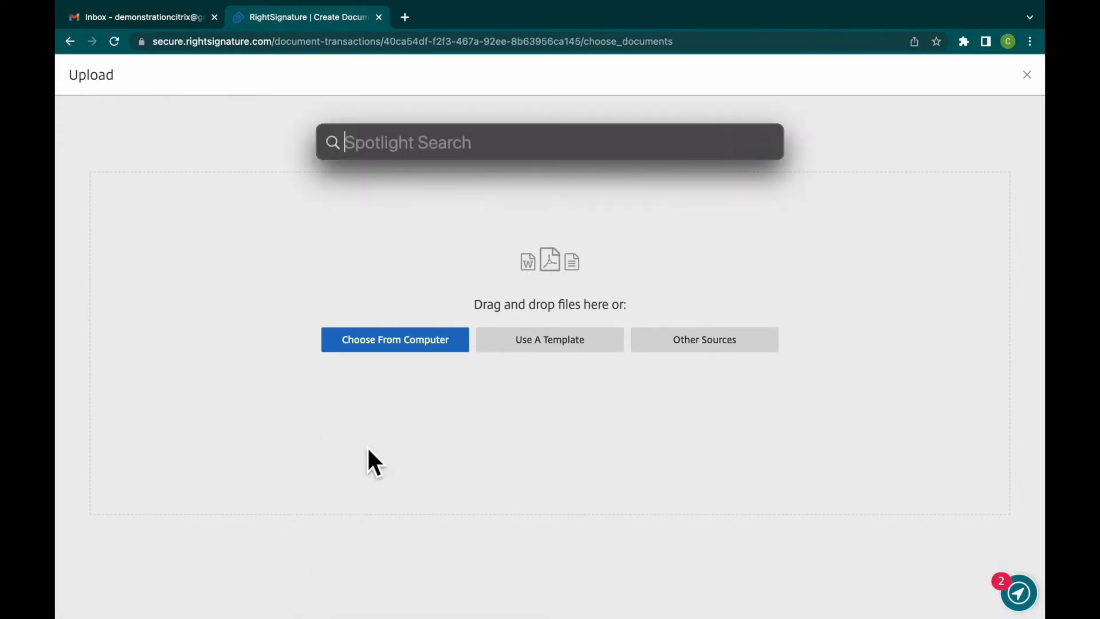
text(finder)
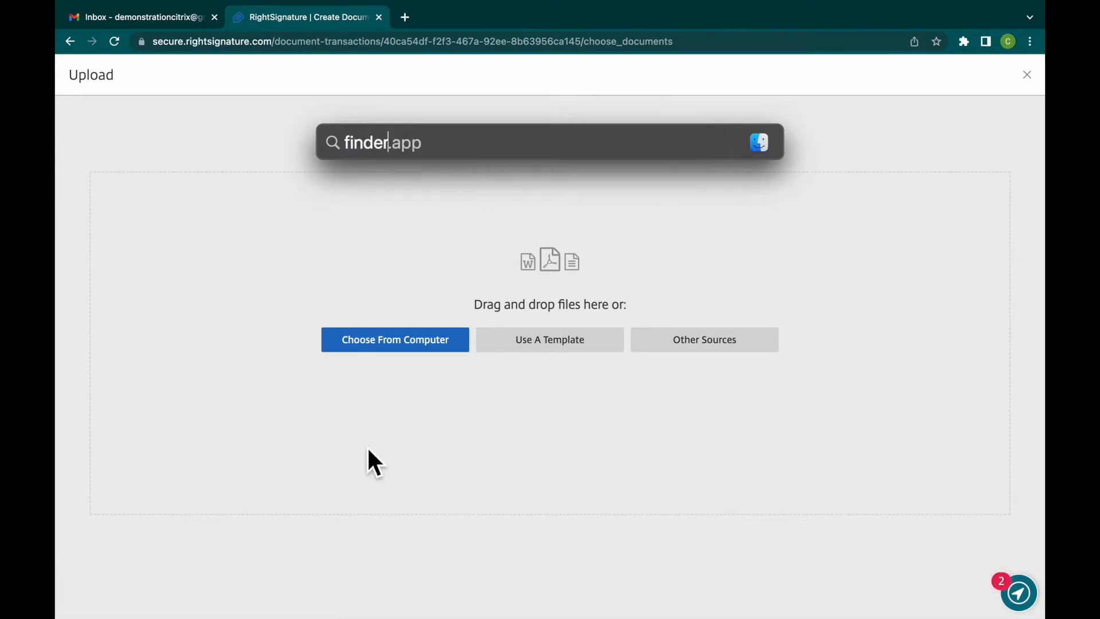
key(Return)
drag(465, 115, 513, 208)
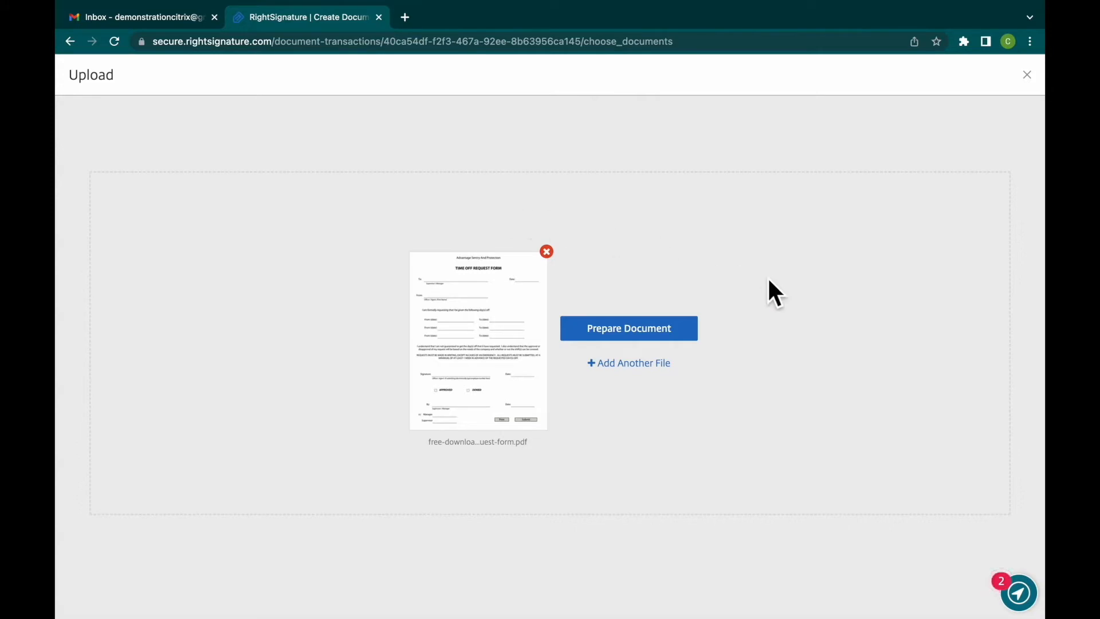
click(664, 344)
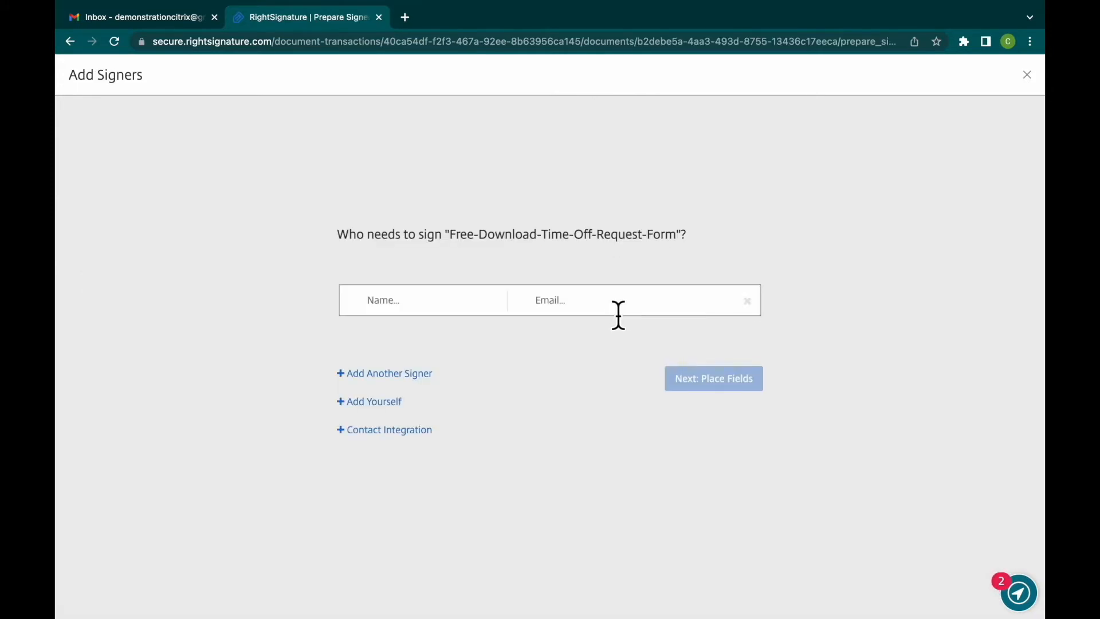
- Copy the signed-in account's e-mail address from Gmail and paste it as the first signer's e-mail
click(177, 20)
click(1024, 79)
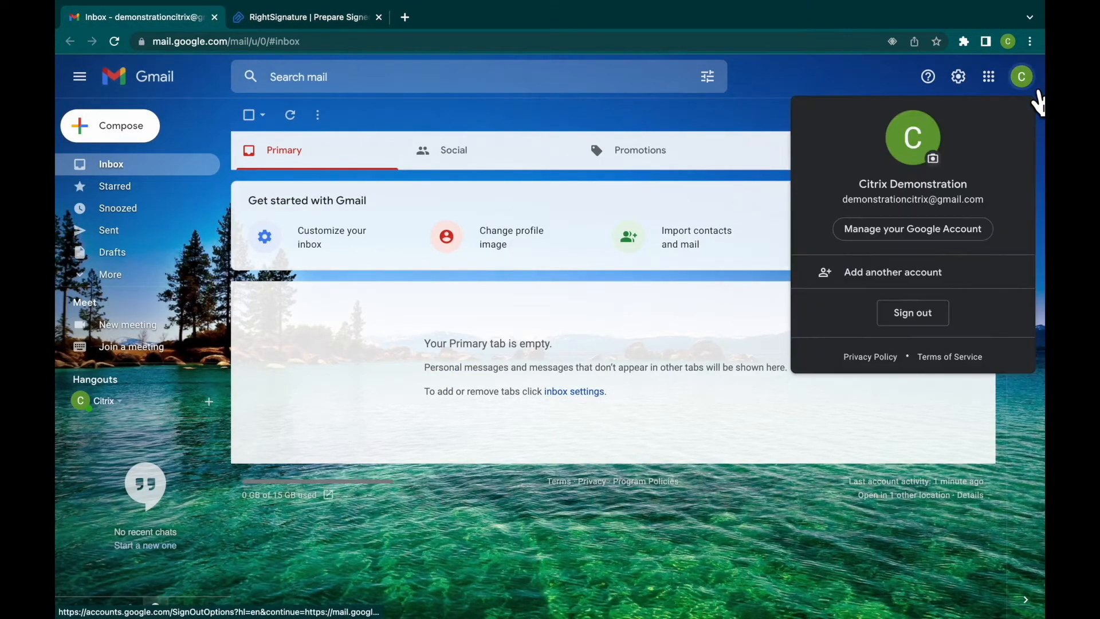
triple_click(938, 202)
key(ctrl+c)
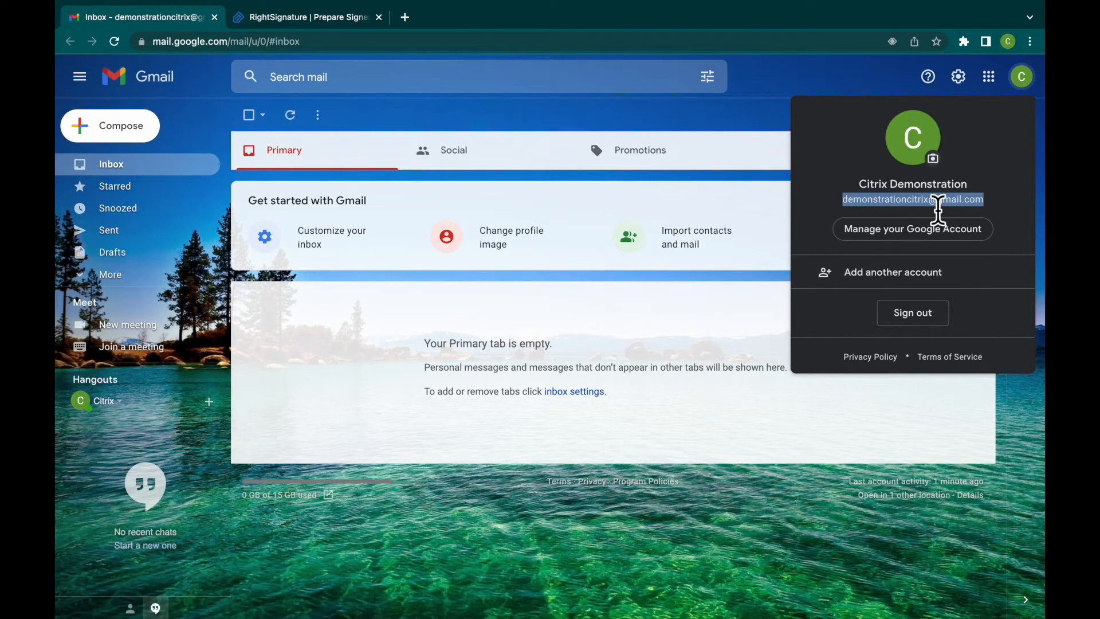
key(ctrl+Tab)
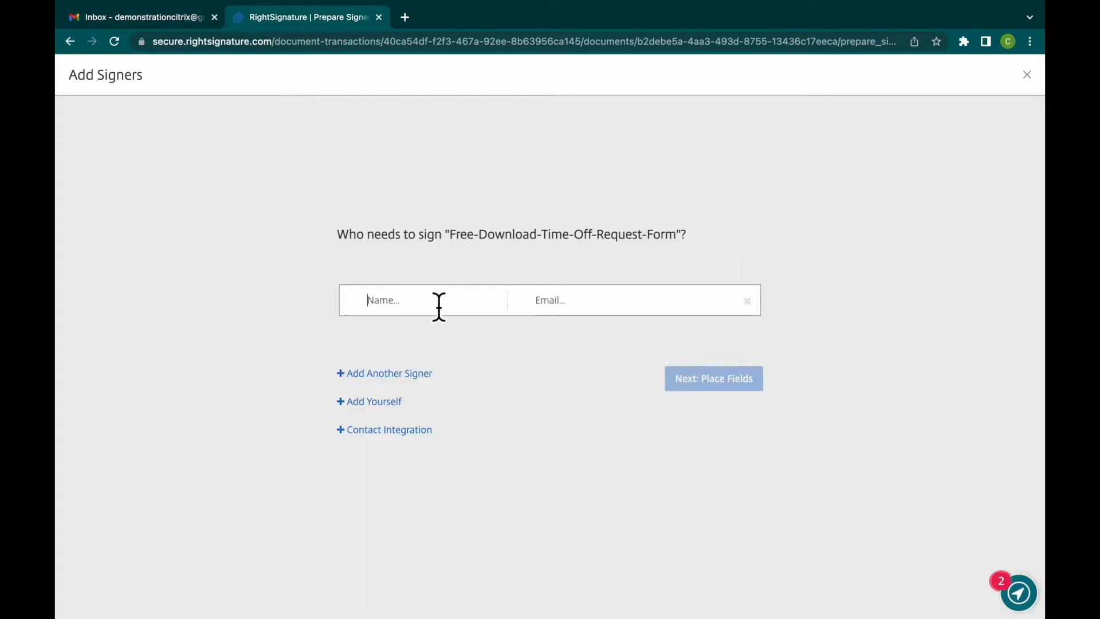
click(560, 313)
key(ctrl+v)
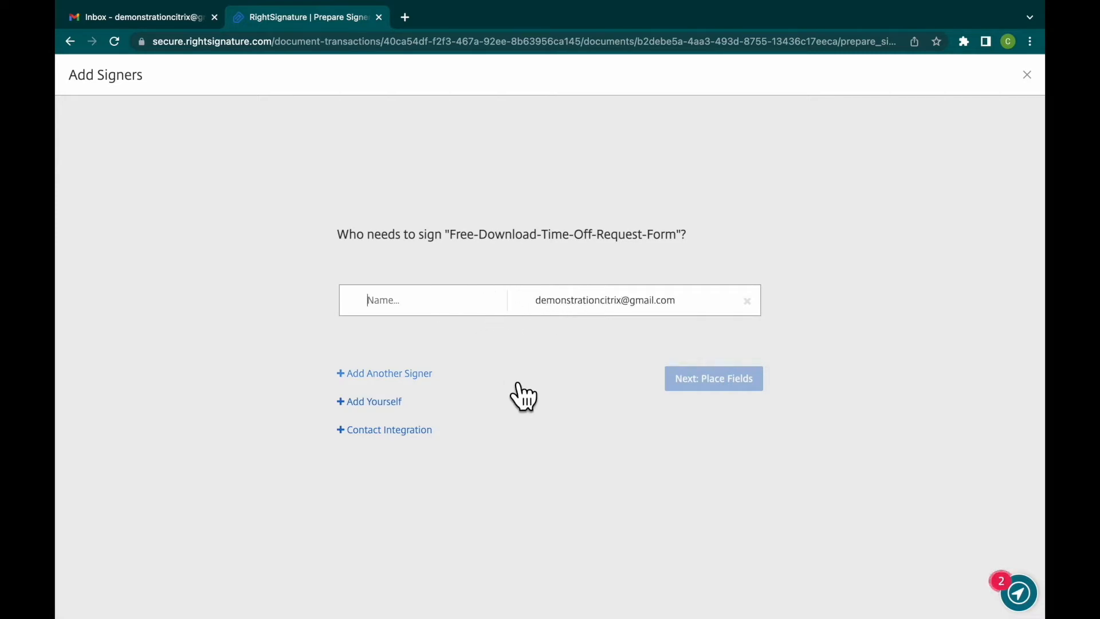
- Enter the first signer's full name and proceed to placing fields
text(J)
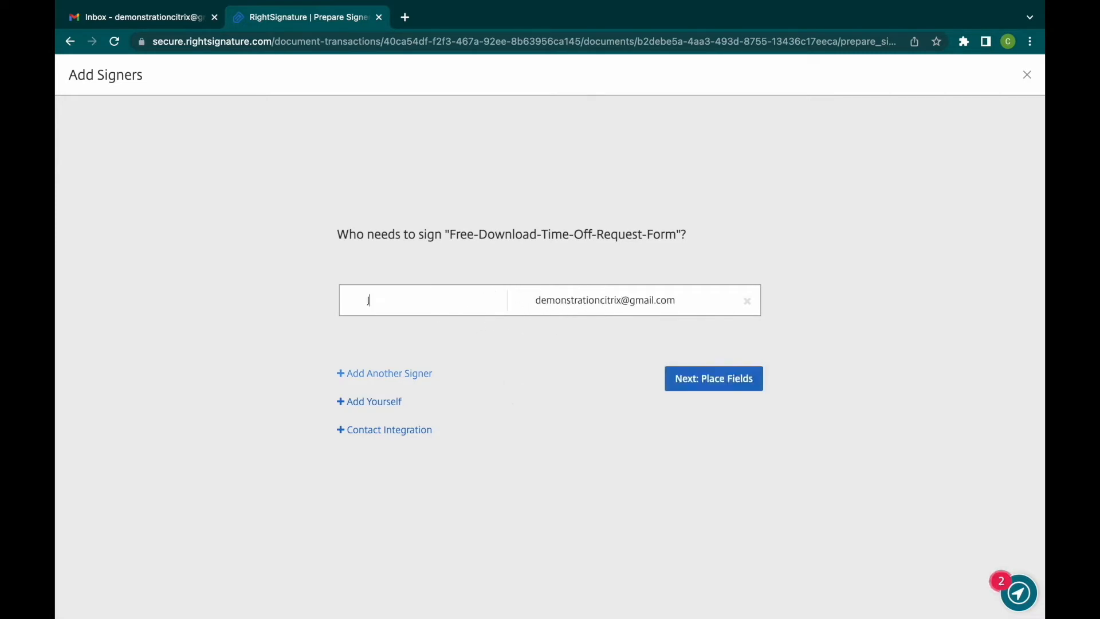
text(en Barber)
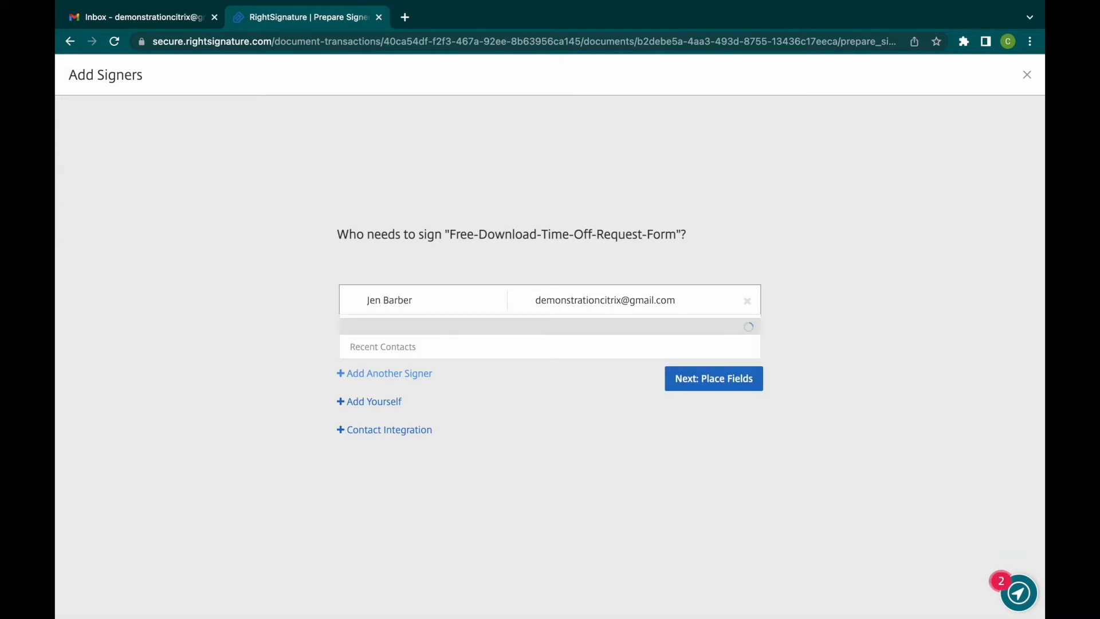
click(831, 271)
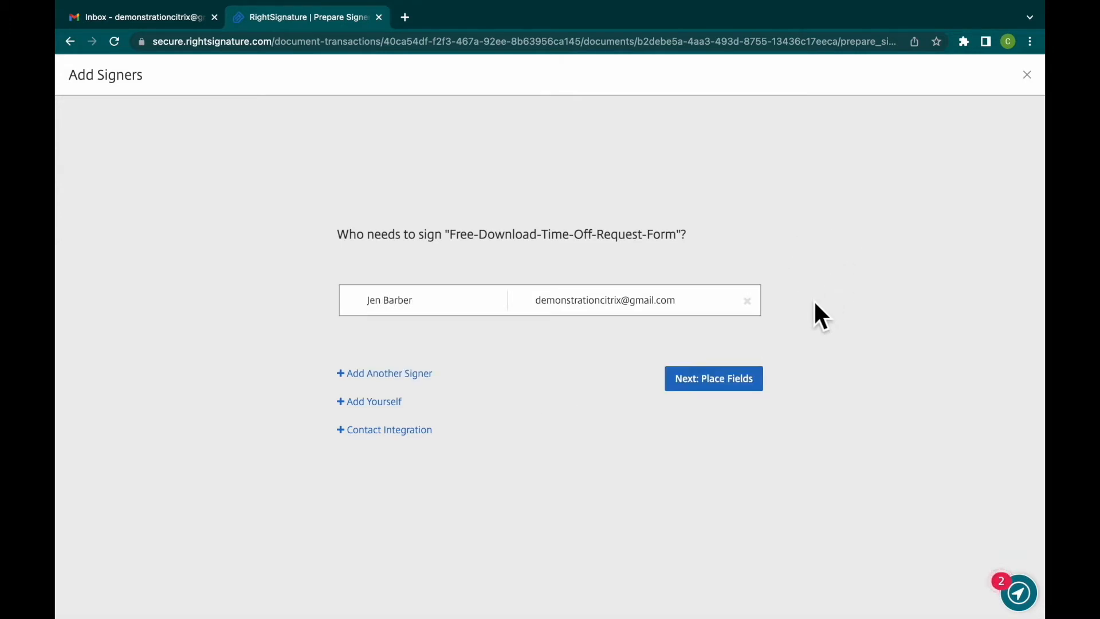
click(728, 387)
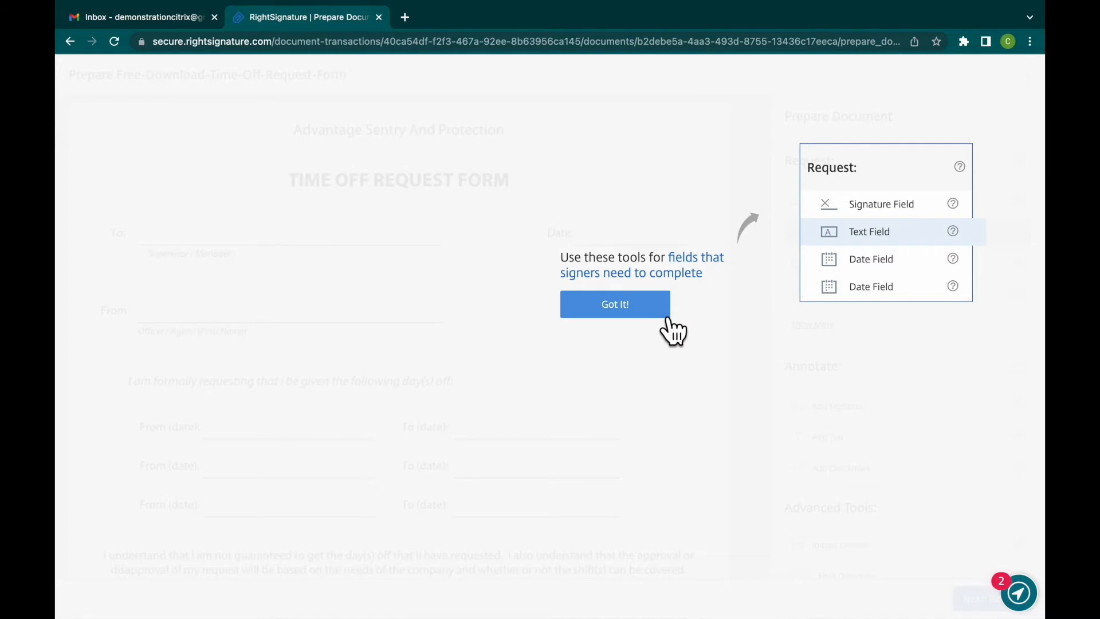
- Return to the signer list, add yourself as a second signer and enable a set signer order
click(77, 44)
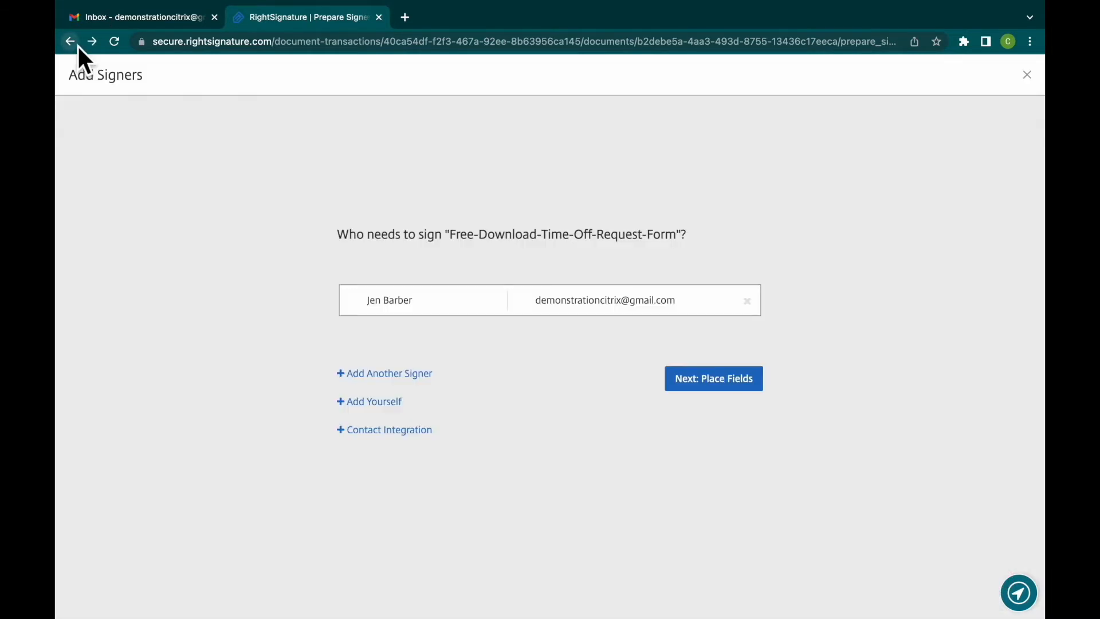
click(397, 403)
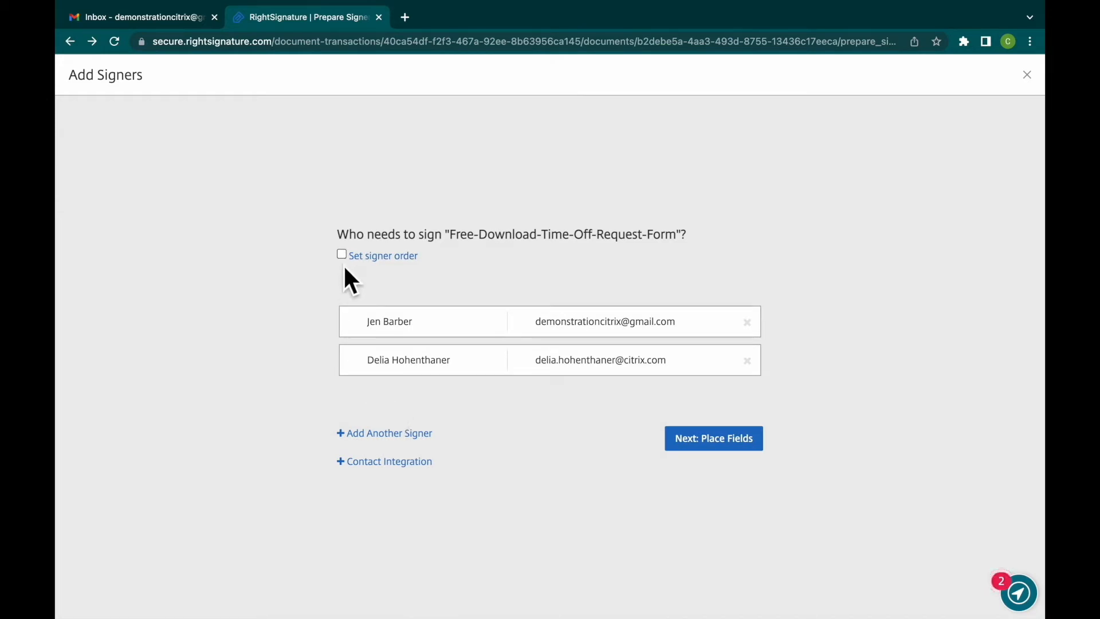
click(343, 255)
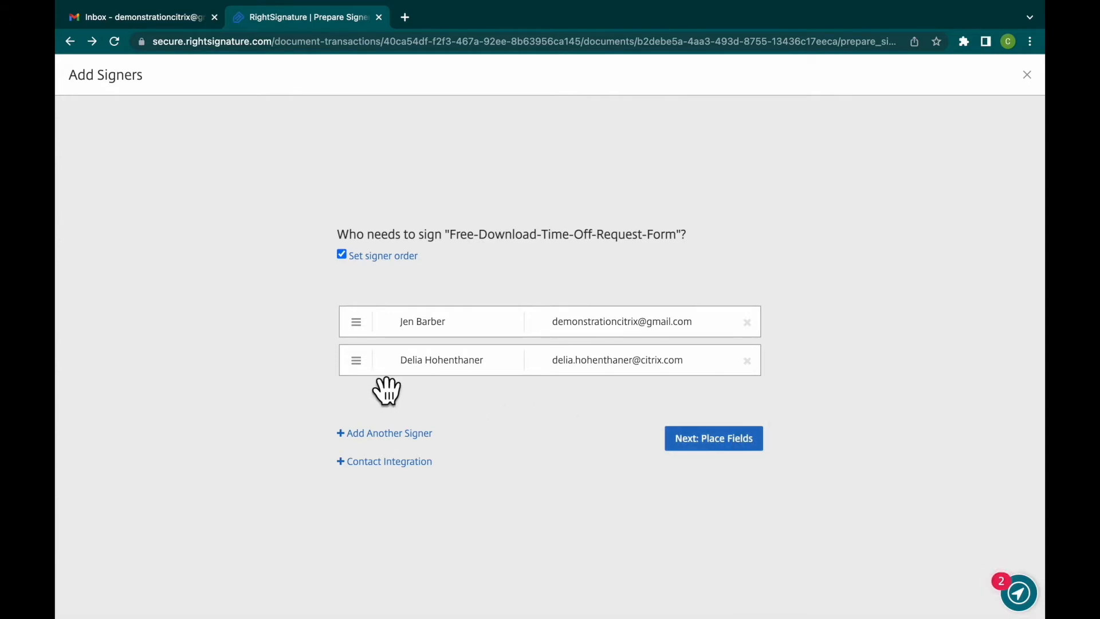
drag(374, 362, 369, 328)
- Turn on the ShareFile contact integration and return to the signer list
click(363, 464)
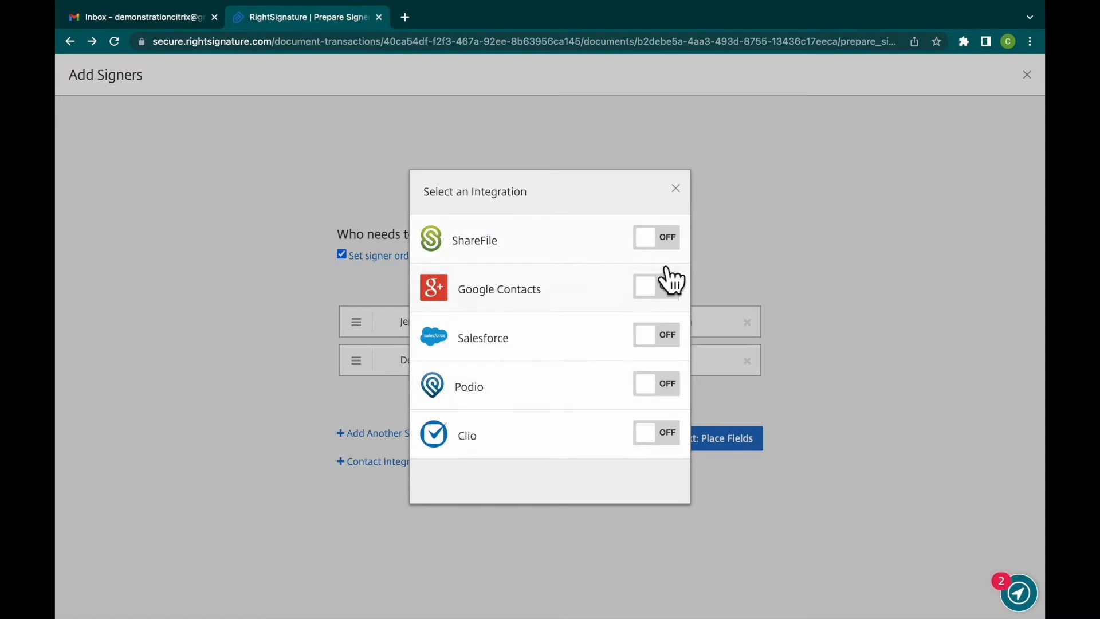
click(677, 253)
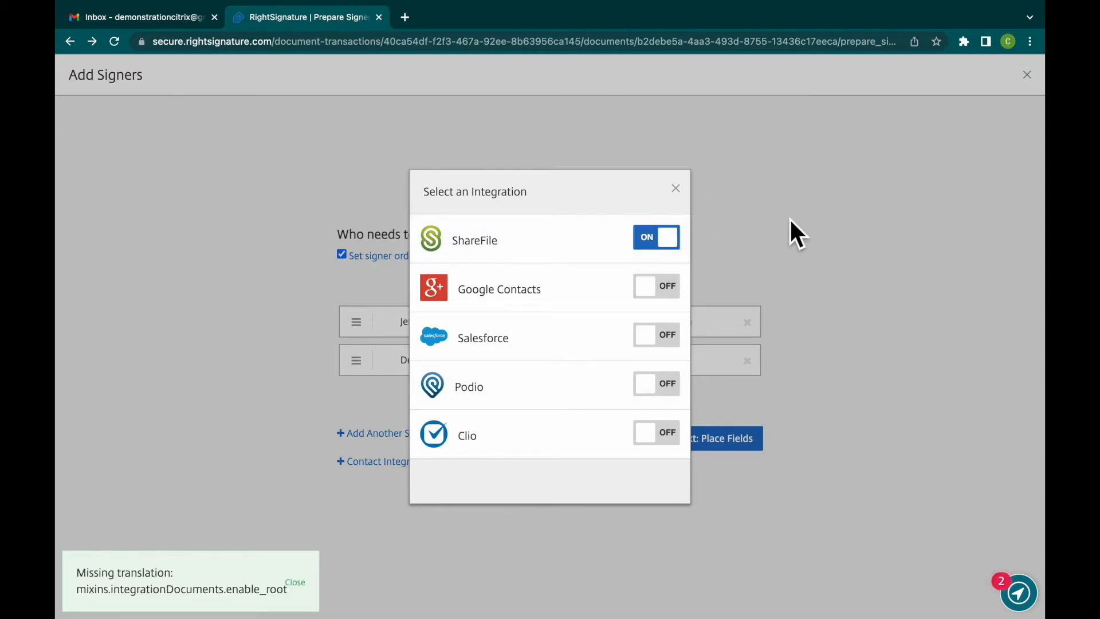
click(682, 193)
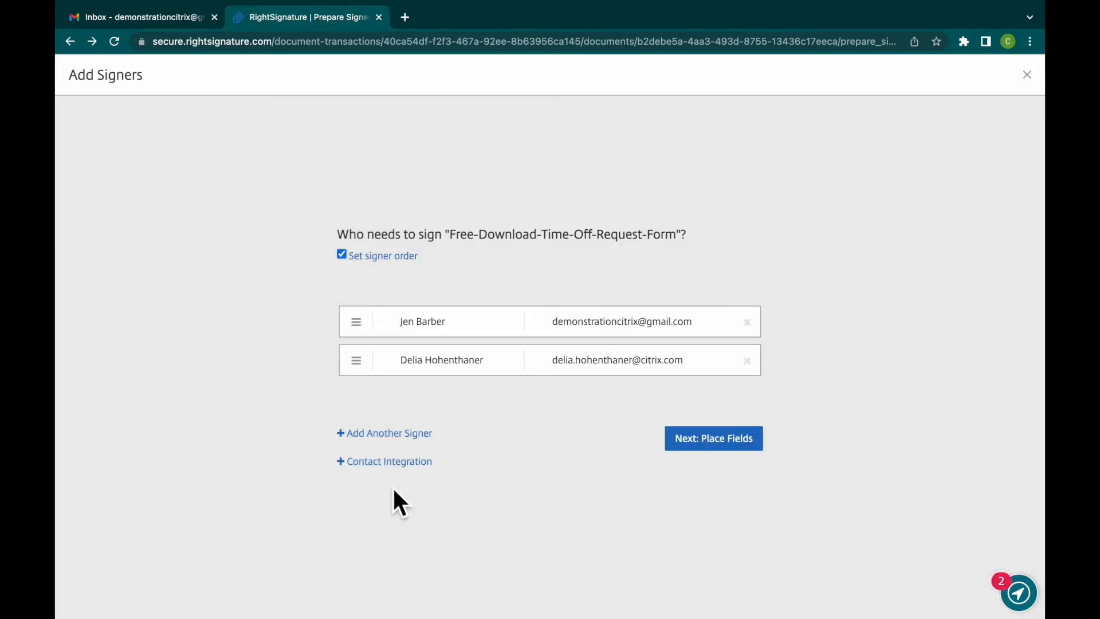
- Turn off the ShareFile contact integration and return to the signer list
click(403, 462)
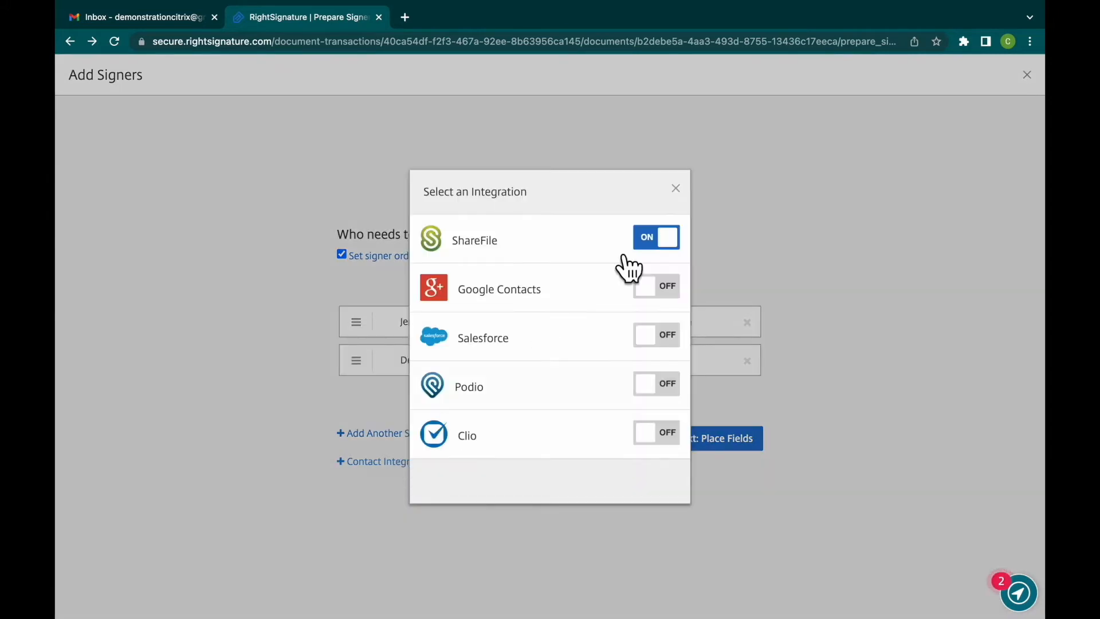
click(675, 245)
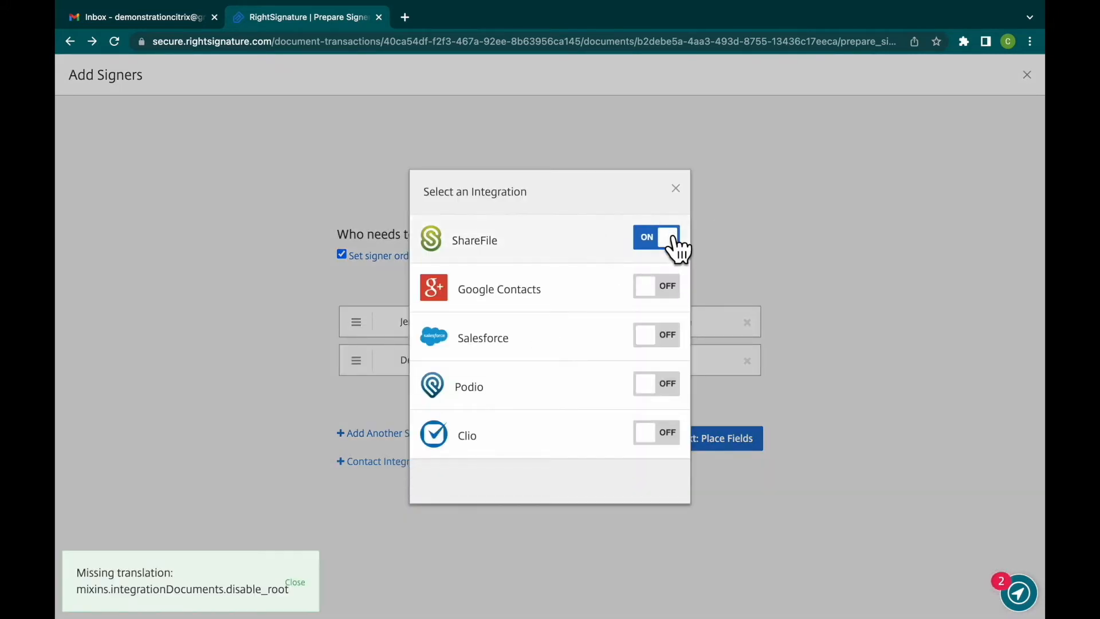
click(676, 189)
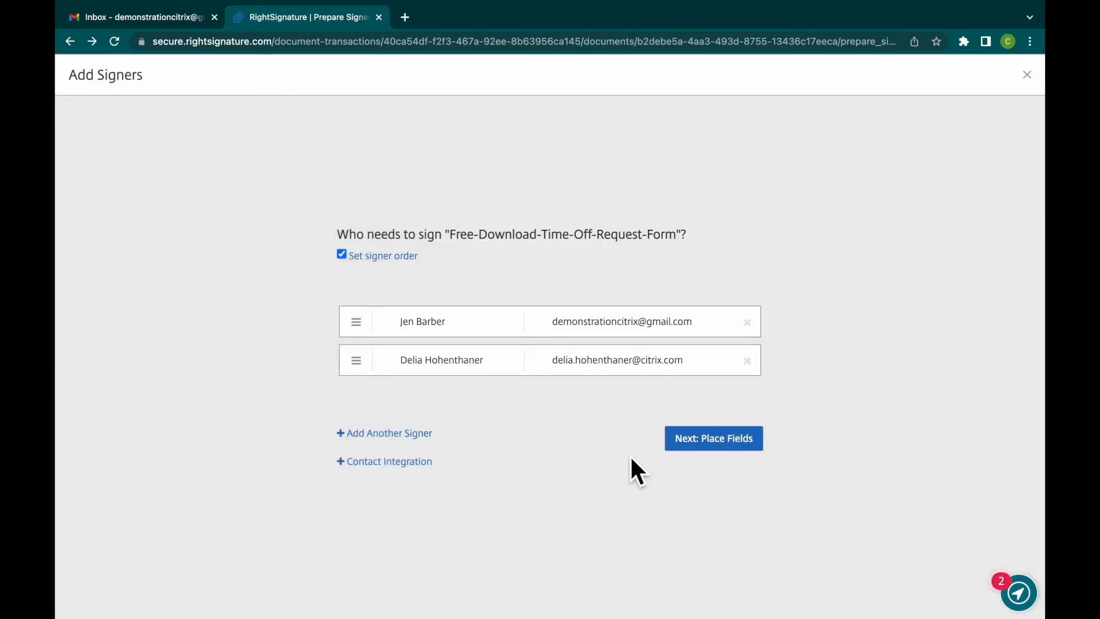
- Proceed to placing fields on the time-off request form and dismiss the introductory tips
click(729, 451)
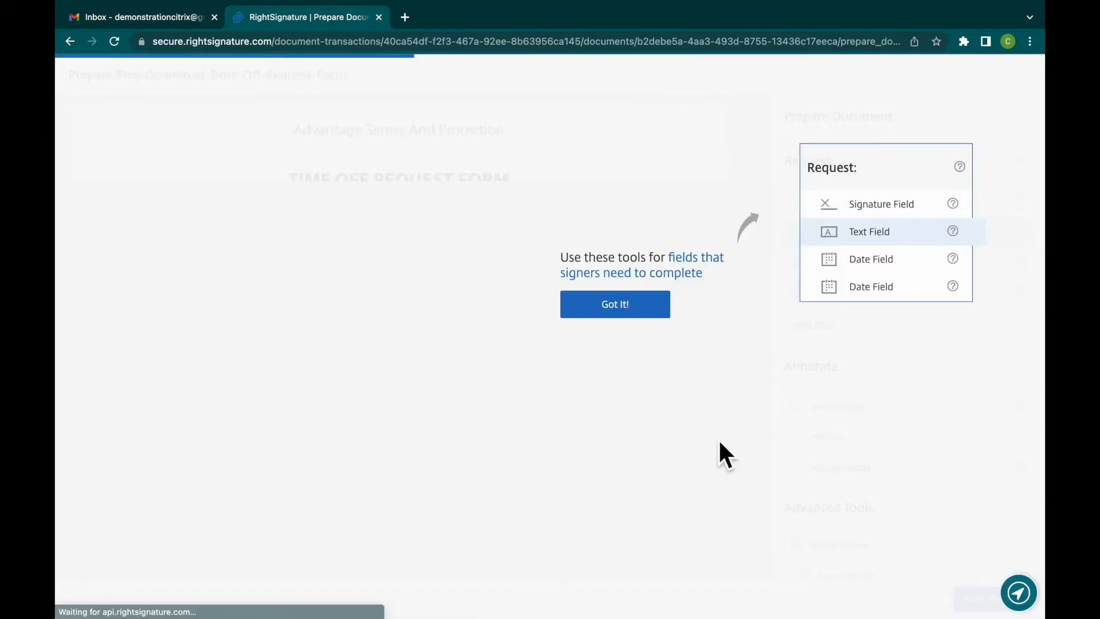
click(663, 312)
click(669, 429)
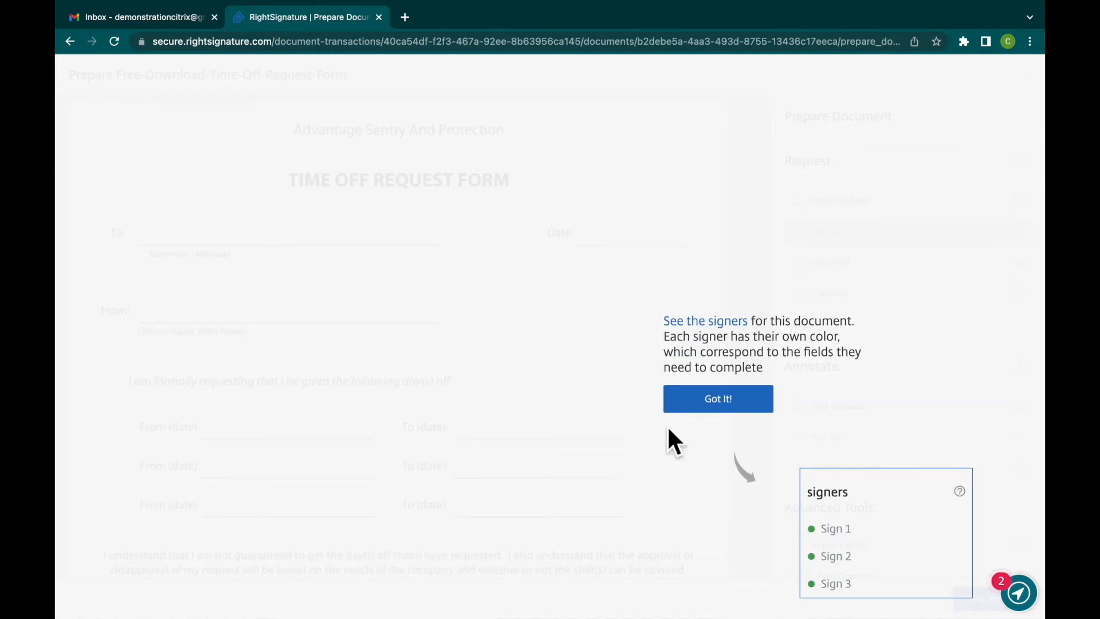
click(759, 408)
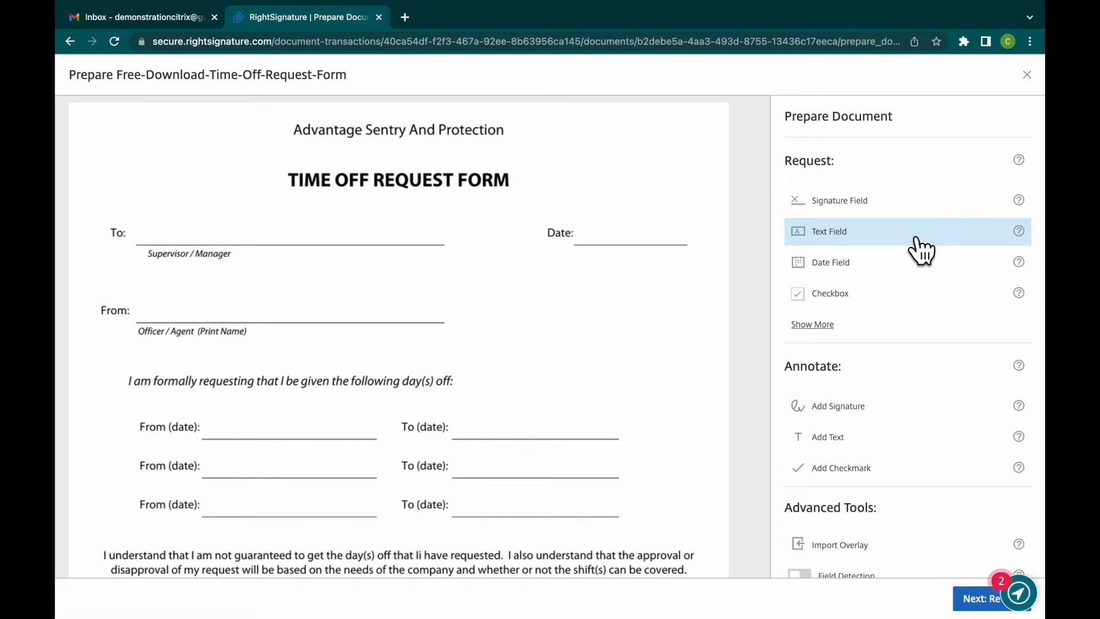
- Place text fields on the form's To and From lines, each sized to span its line
drag(922, 249, 146, 242)
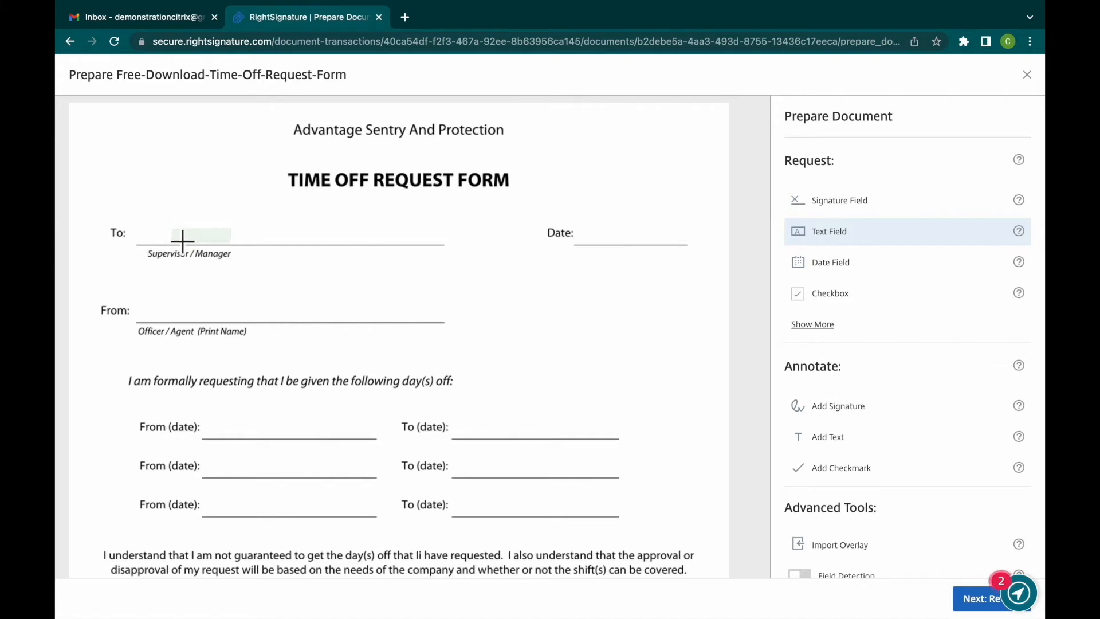
click(147, 243)
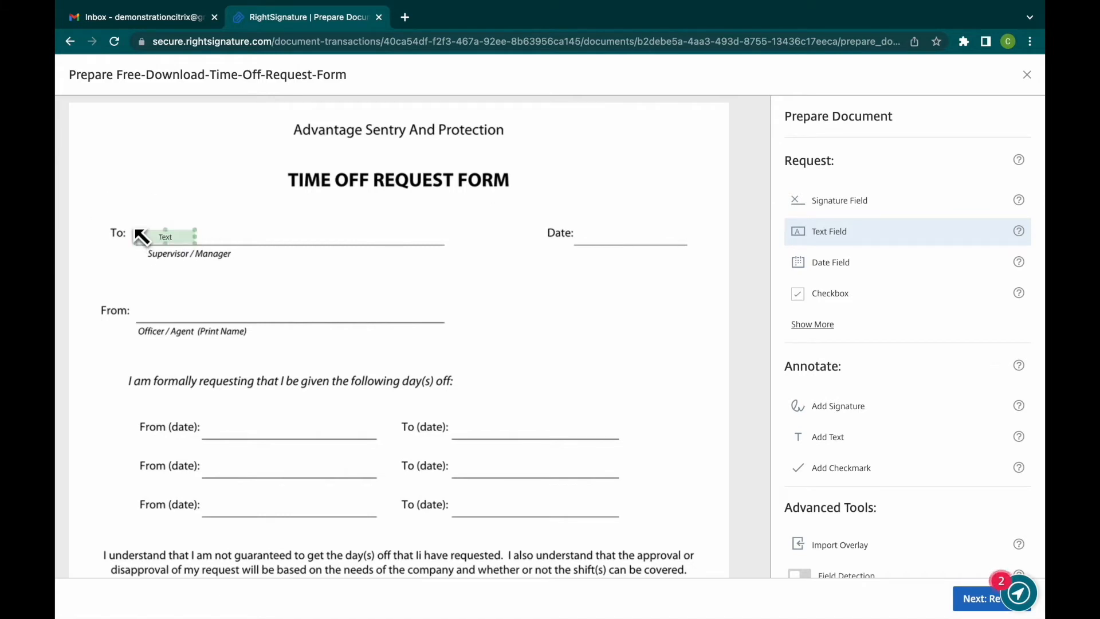
drag(209, 236, 489, 229)
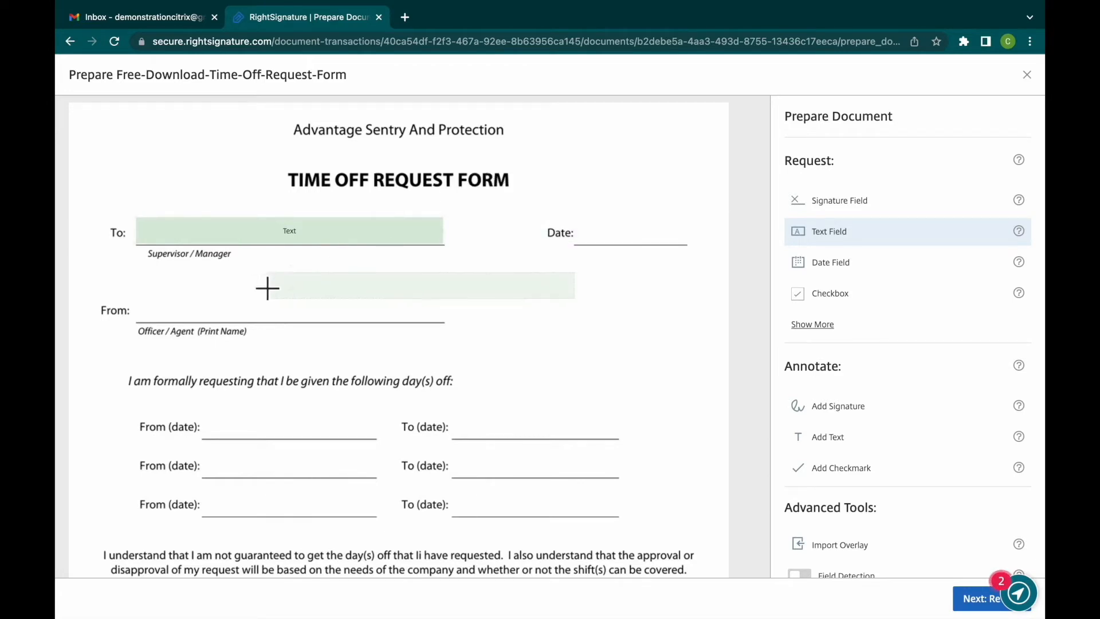
click(145, 308)
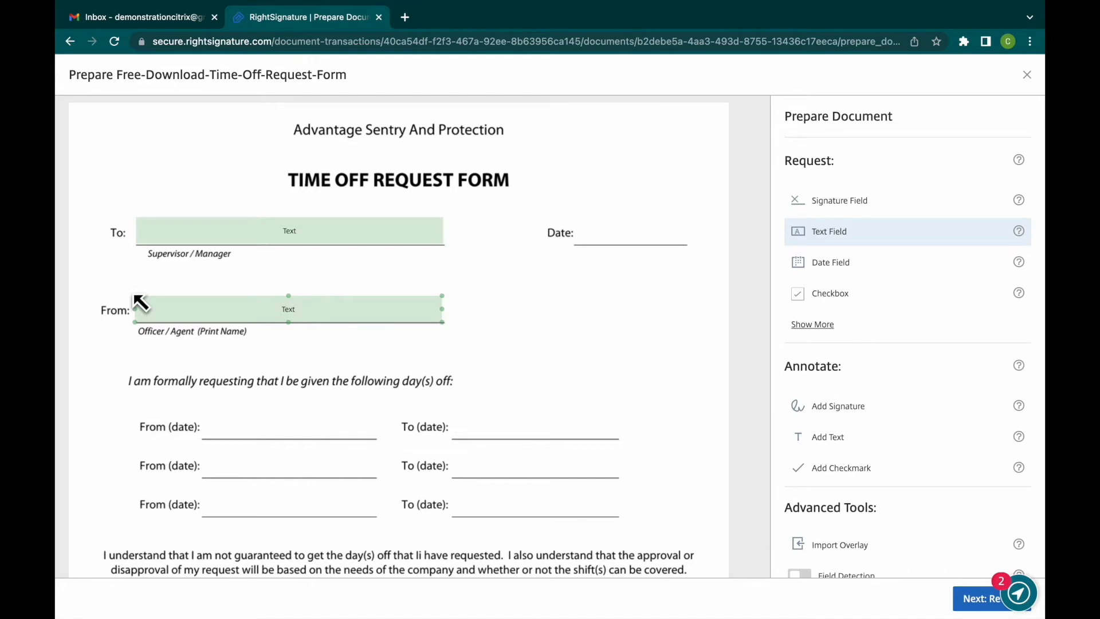
- Place a date field on the Date line beside the To line and enlarge it to span the line
click(848, 273)
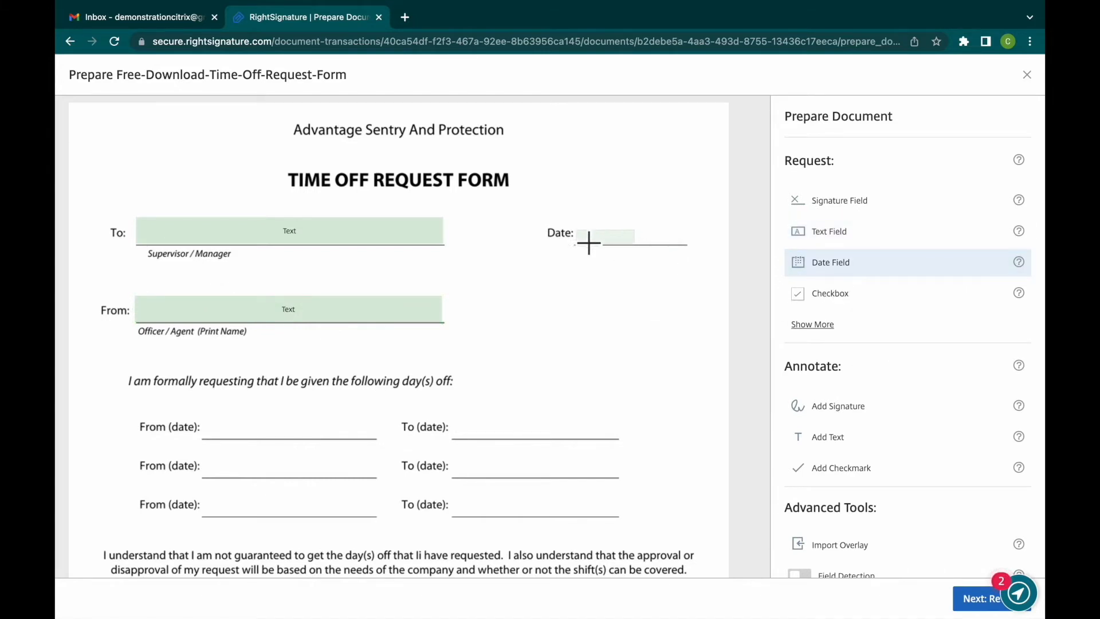
scroll(909, 344, down, 3)
click(821, 466)
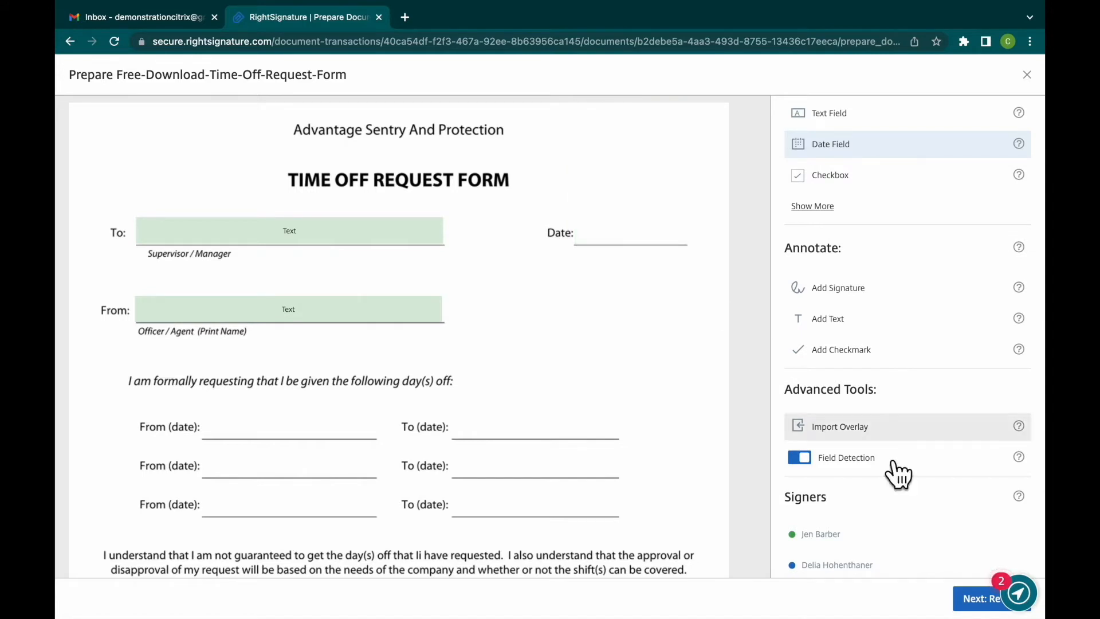
click(818, 469)
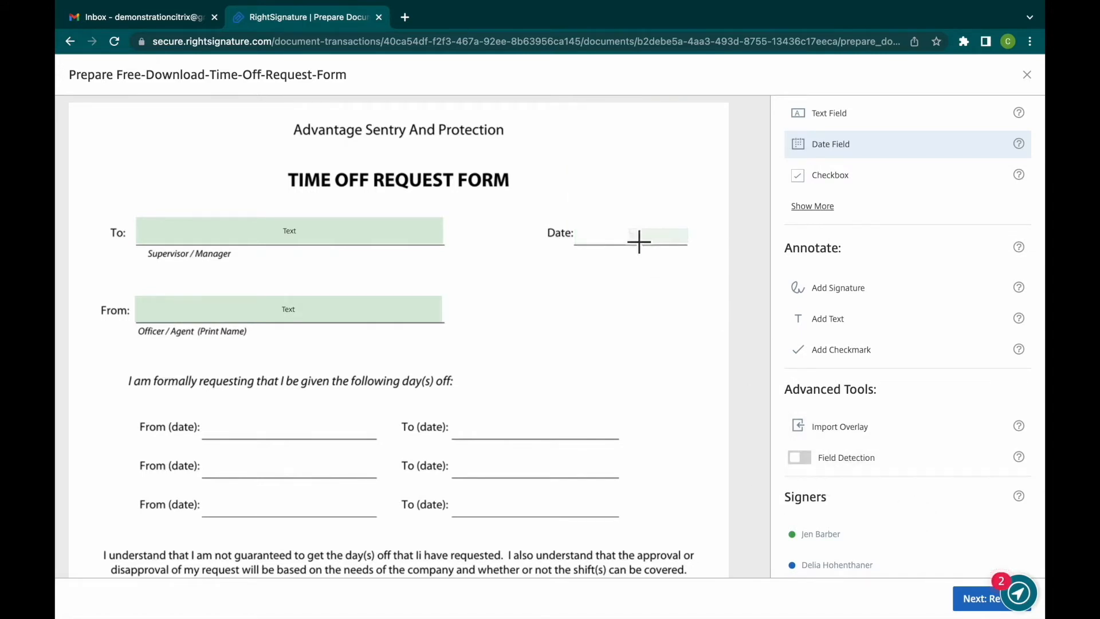
click(587, 244)
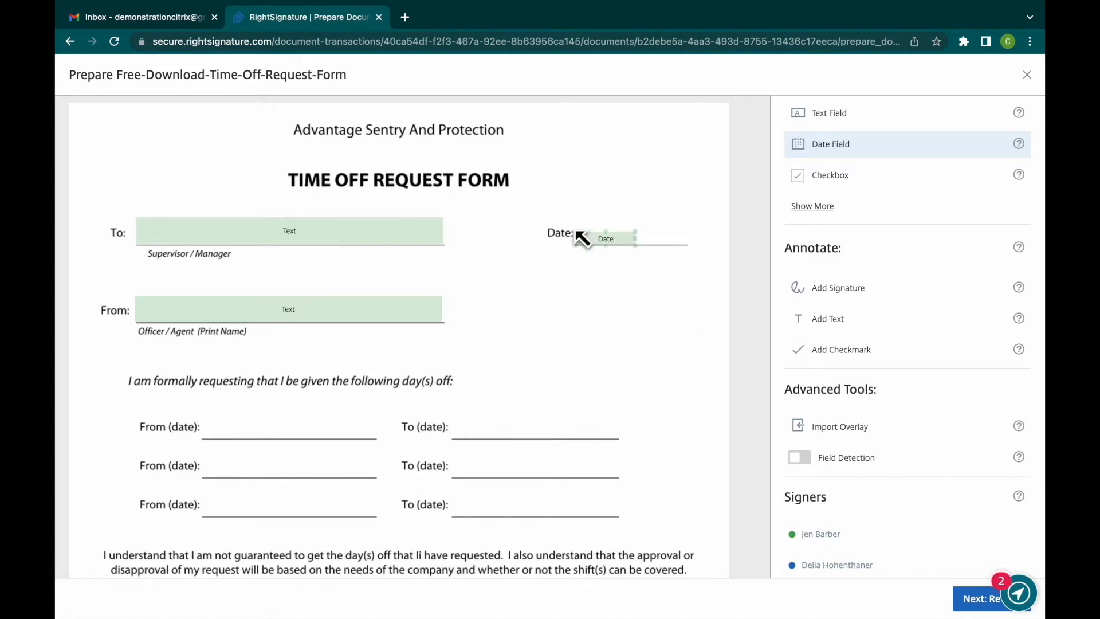
drag(652, 238, 705, 221)
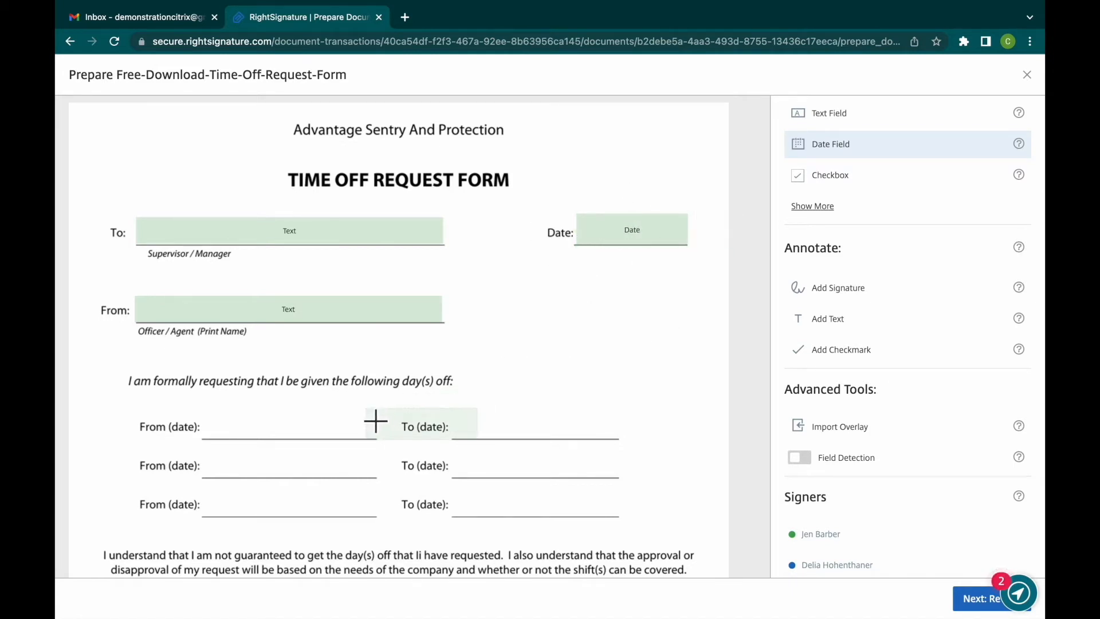
- Place date fields on all three From (date) and To (date) lines of the requested days off
click(213, 421)
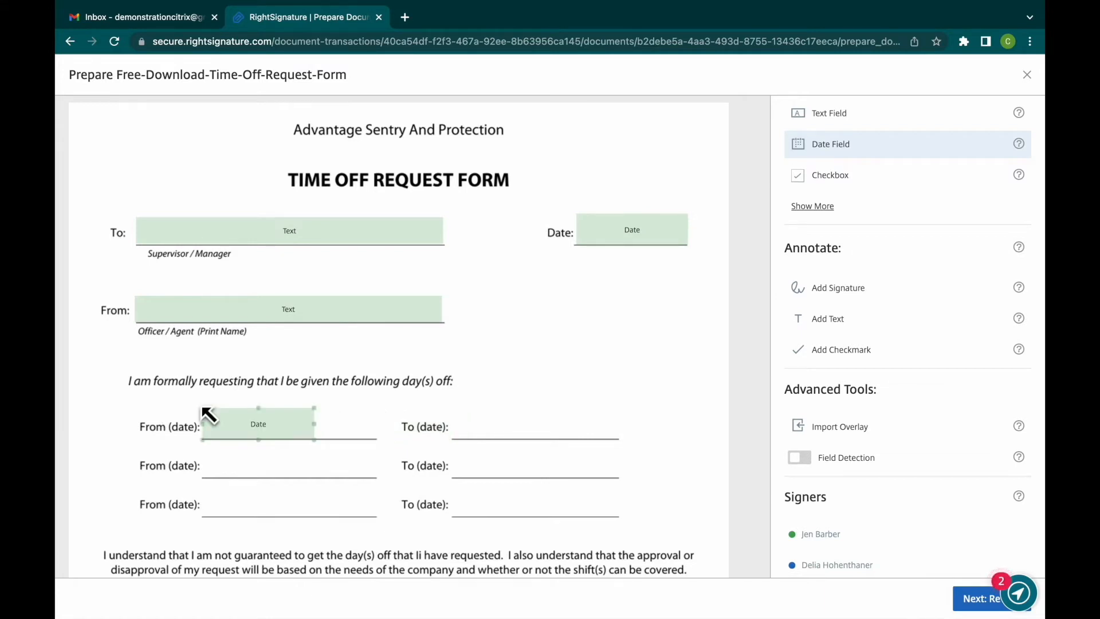
click(461, 419)
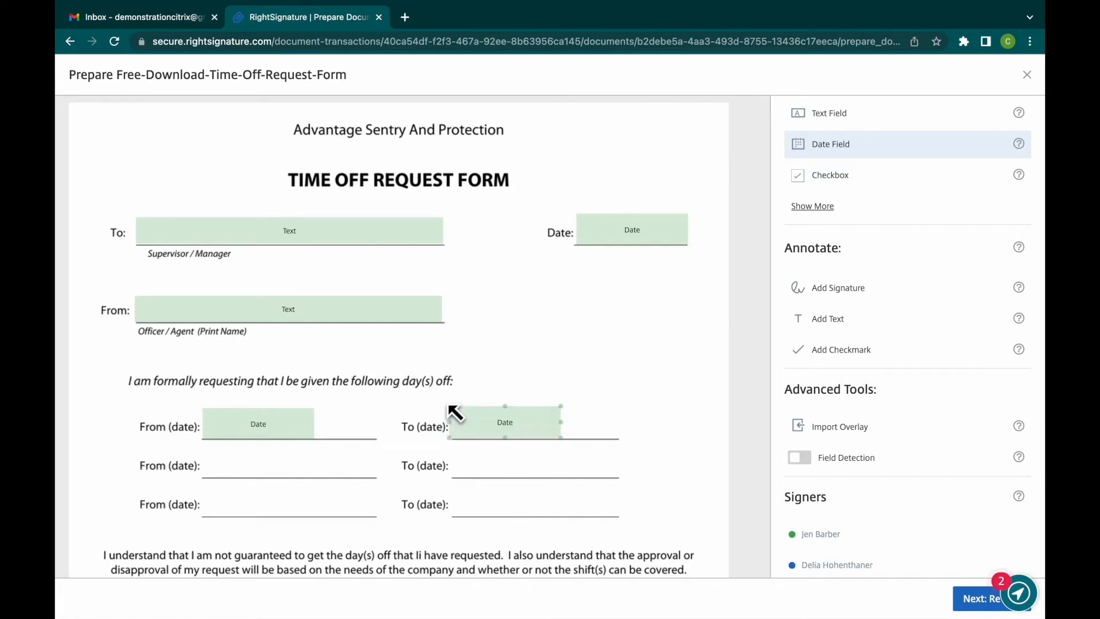
click(212, 458)
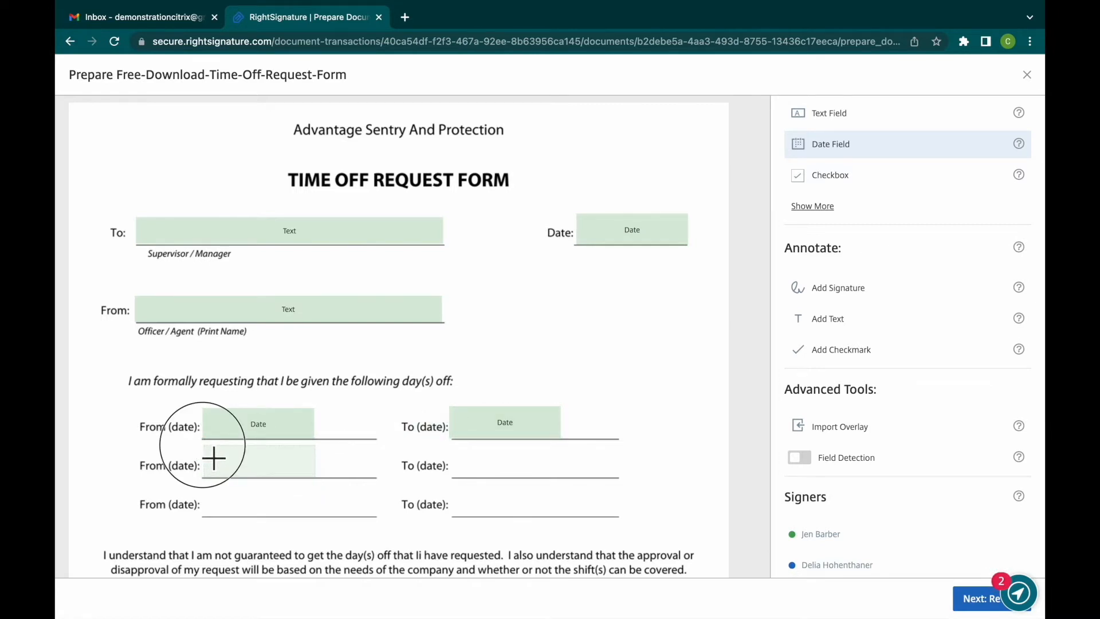
click(462, 457)
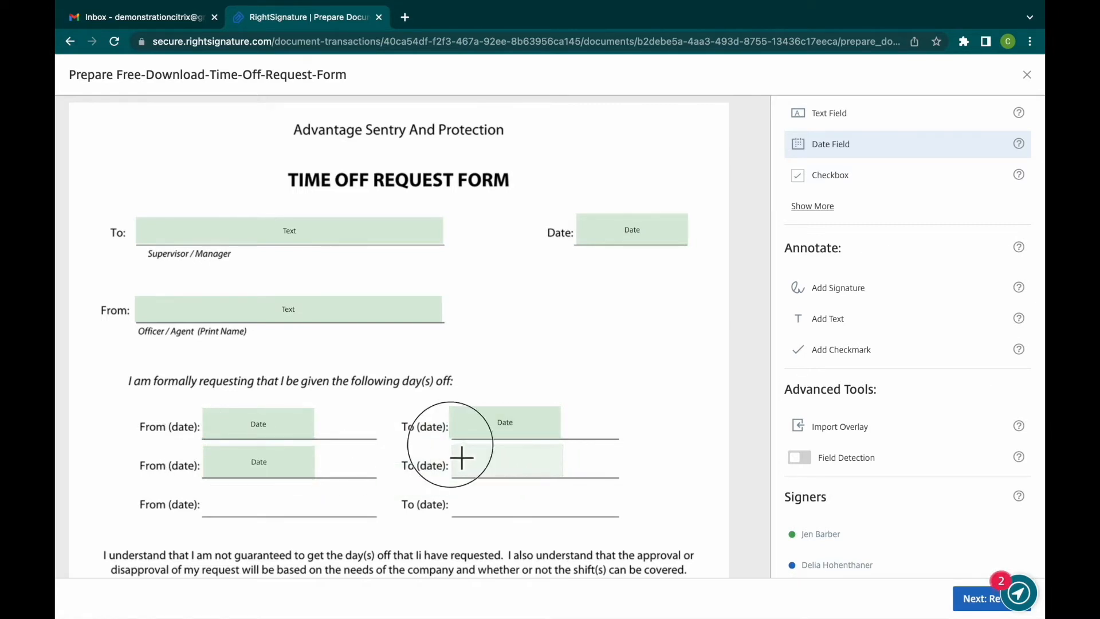
click(211, 497)
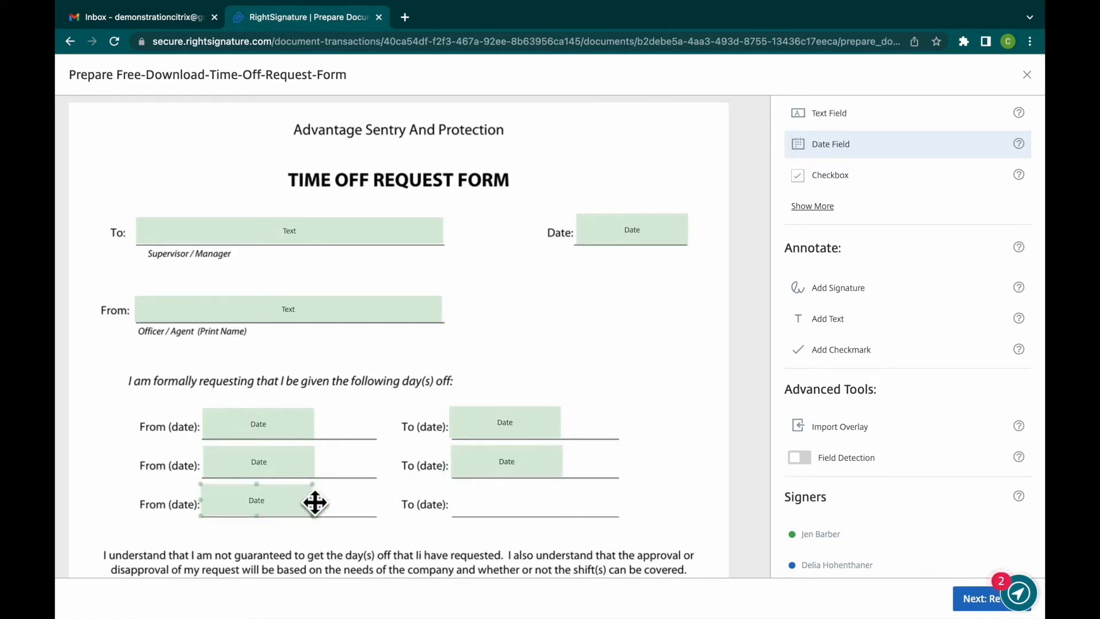
click(464, 498)
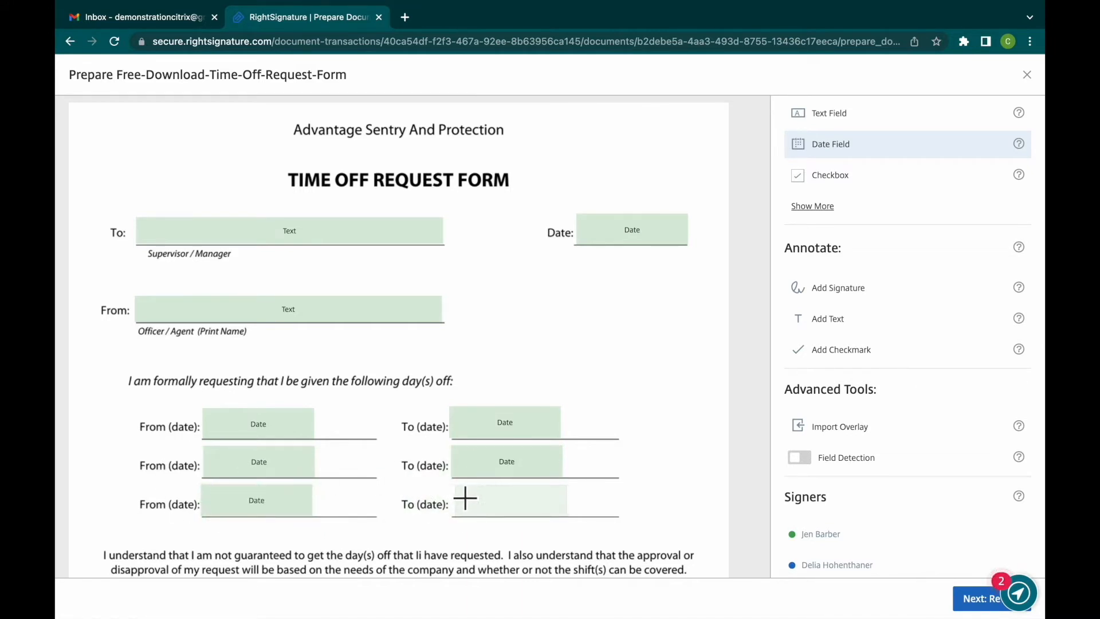
- Place date fields on the Date lines beside the Signature line and the supervisor's By line
scroll(458, 493, down, 5)
scroll(464, 496, down, 2)
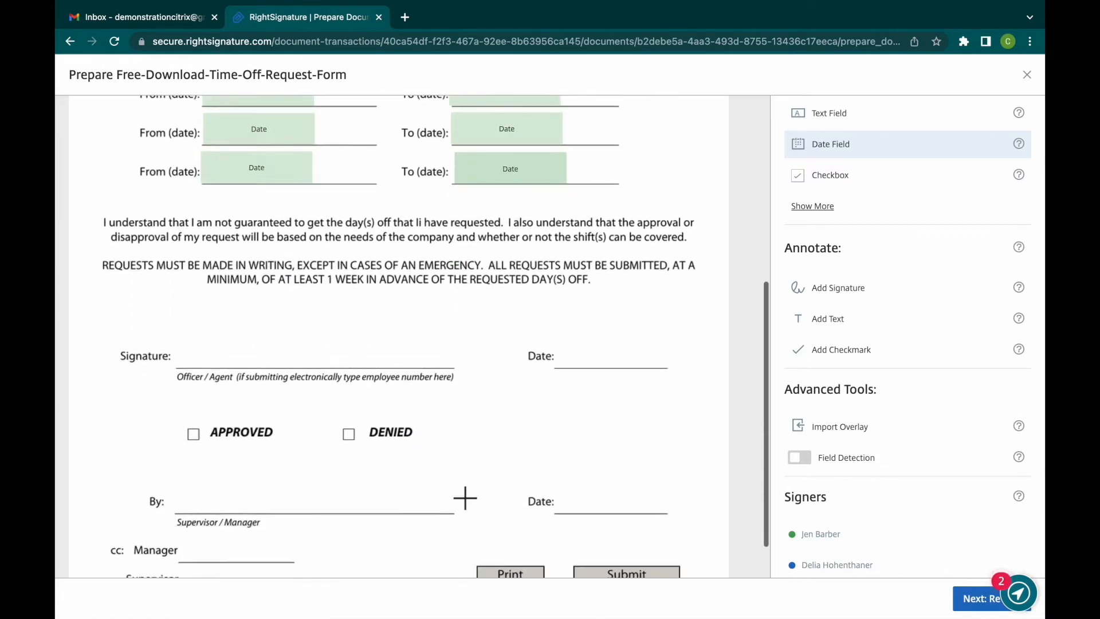
click(565, 348)
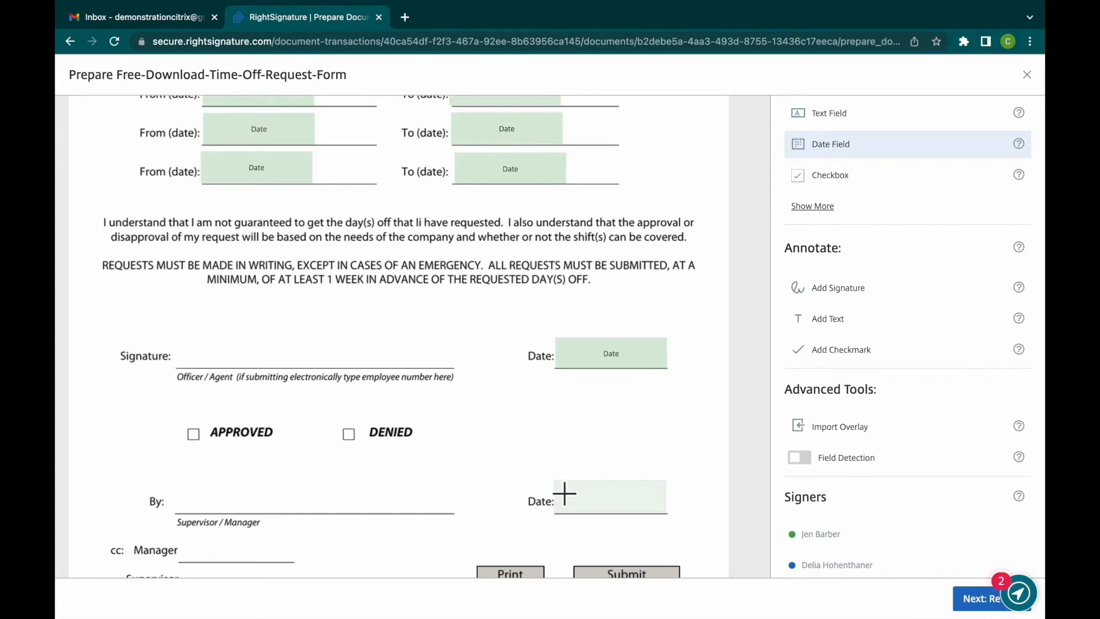
click(561, 491)
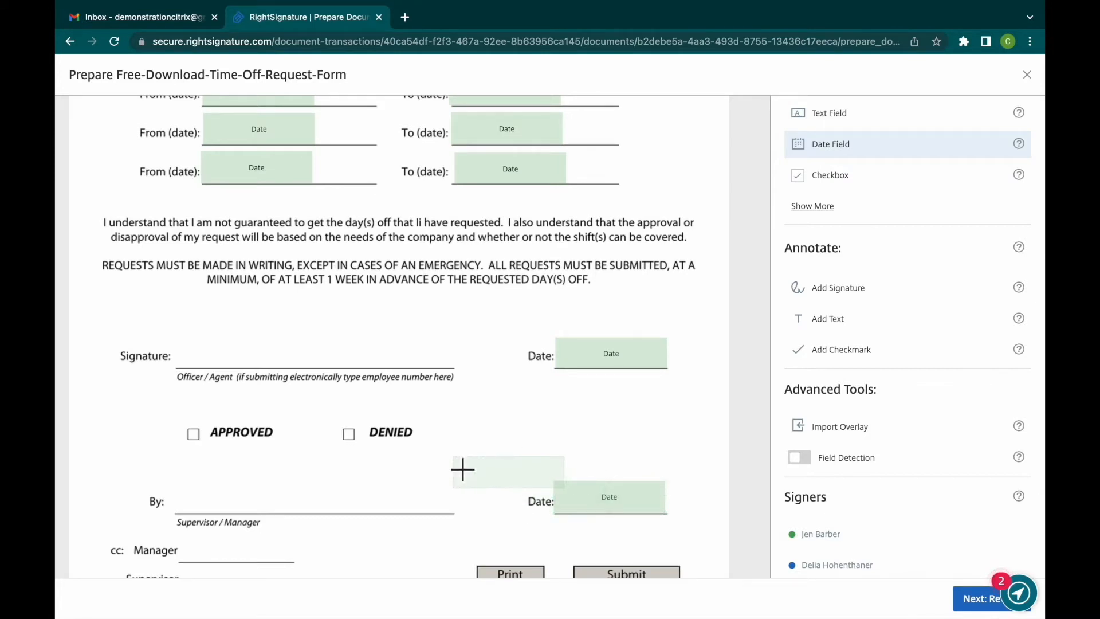
- Place signature fields on the Signature and By lines, enlarging them to cover most of each line
scroll(460, 466, down, 2)
scroll(906, 235, up, 2)
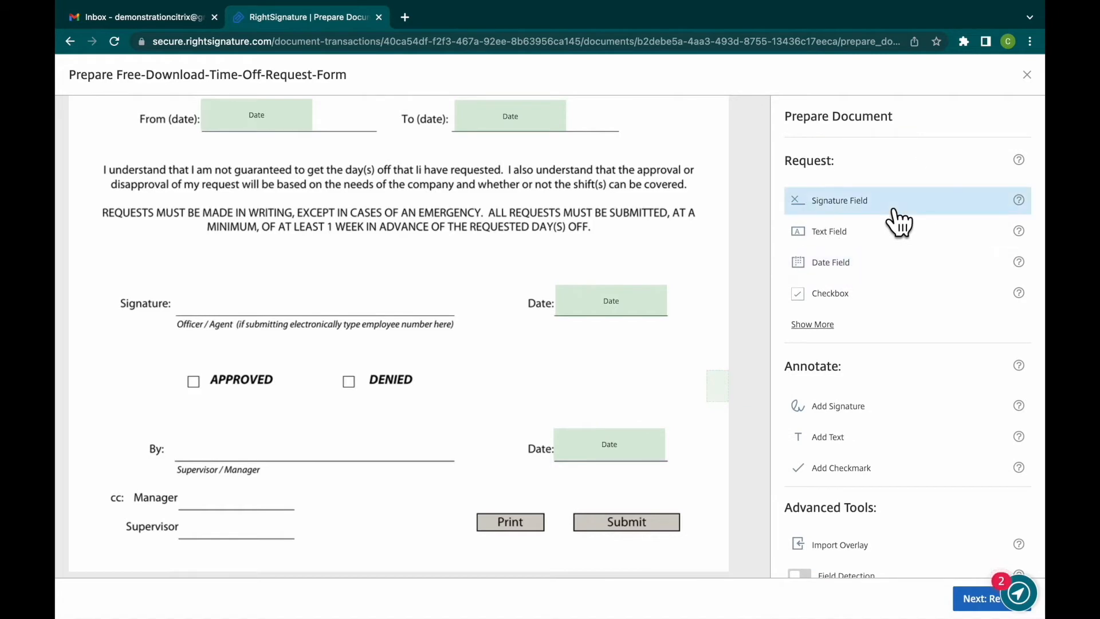
click(893, 211)
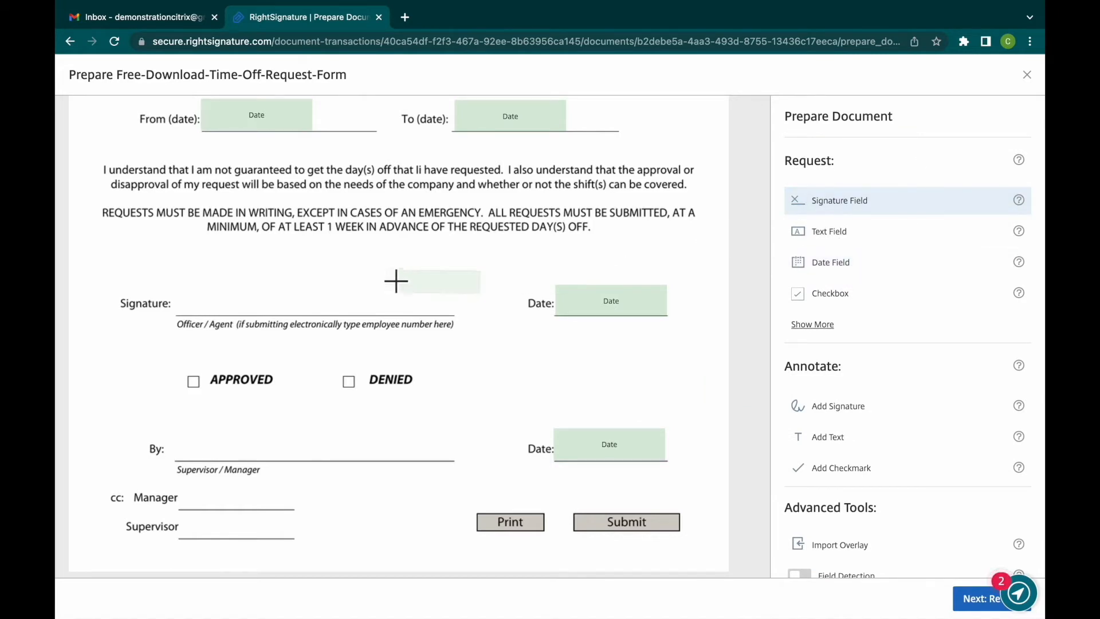
click(188, 305)
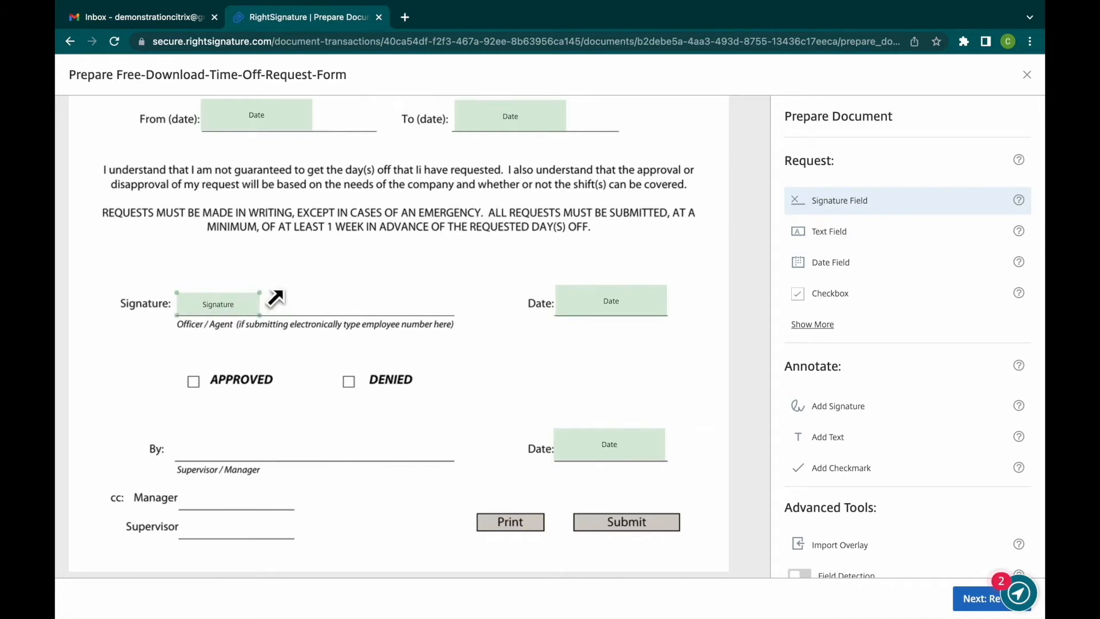
drag(401, 306, 599, 248)
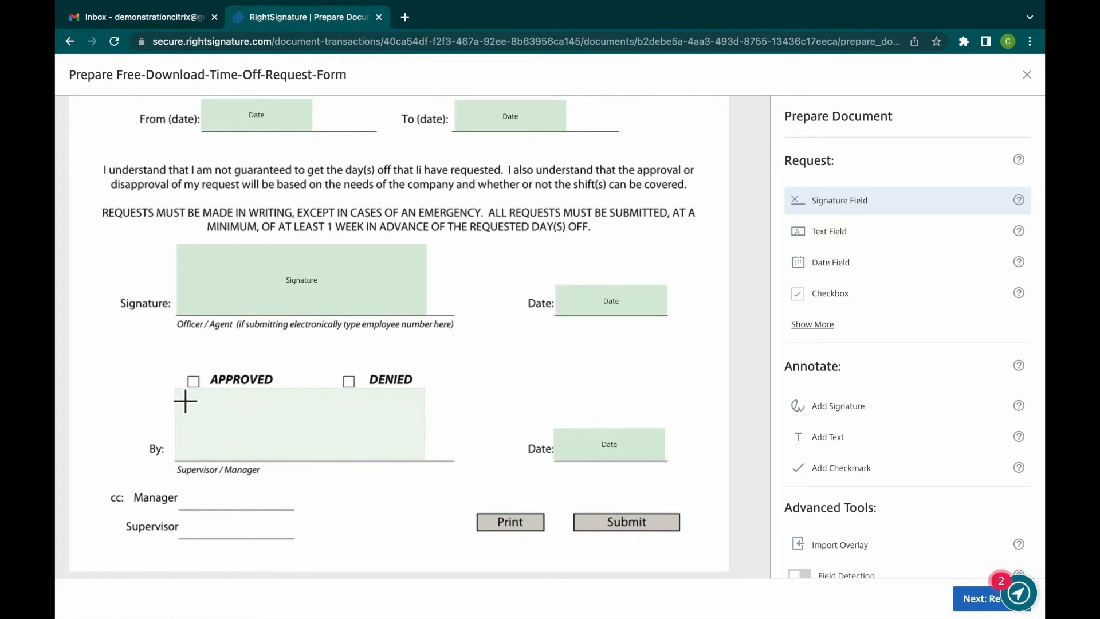
click(186, 401)
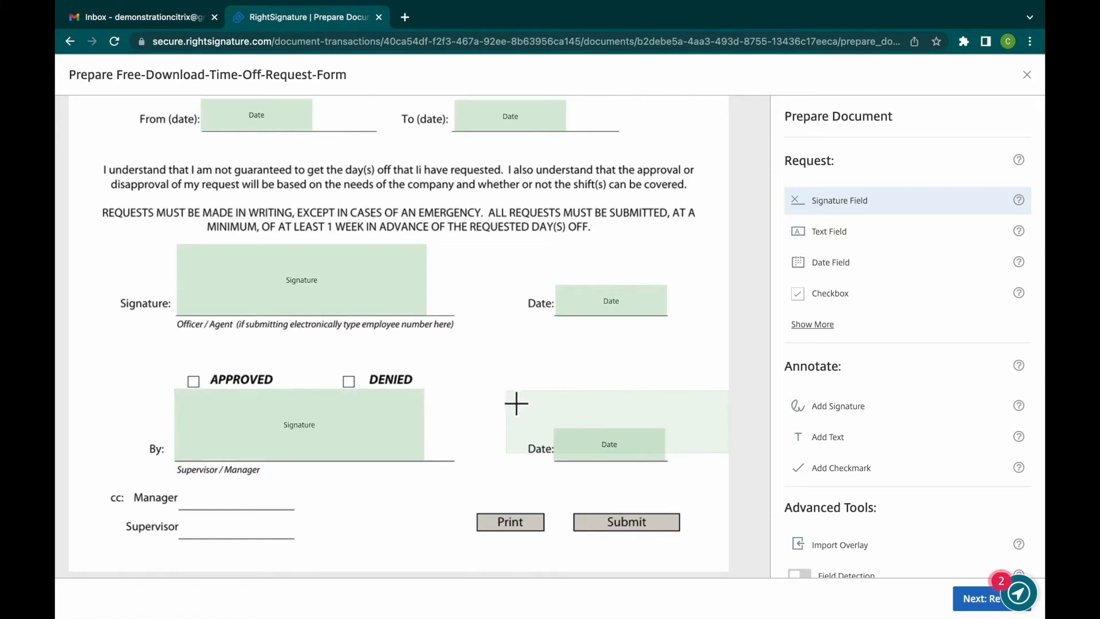
- Show the additional request field types and place initials fields on the cc Manager and Supervisor lines
scroll(516, 404, up, 5)
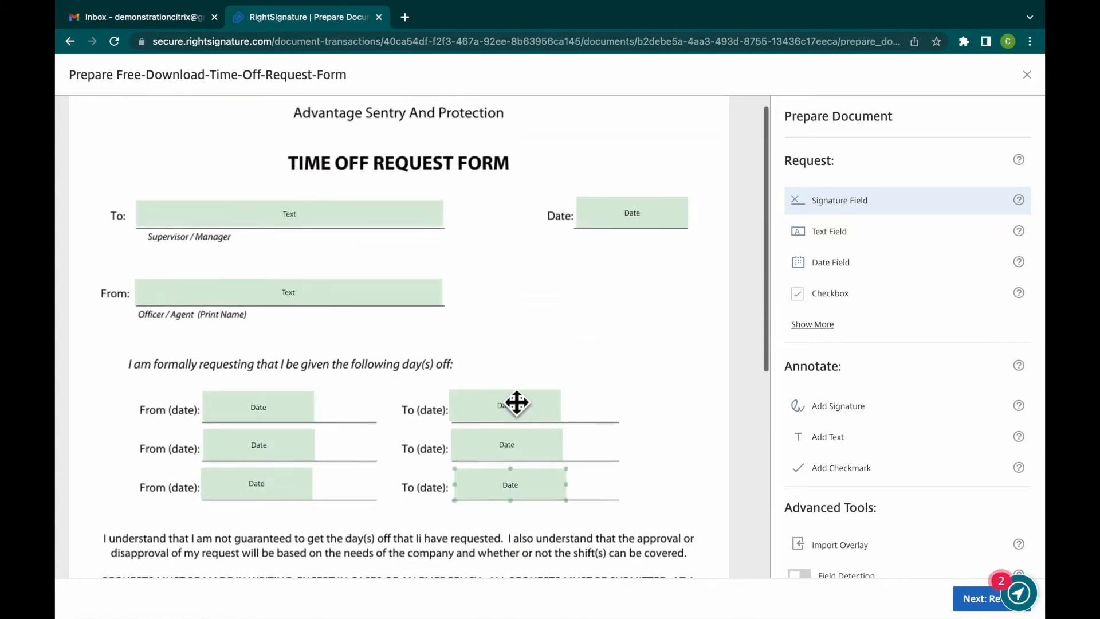
scroll(516, 404, down, 5)
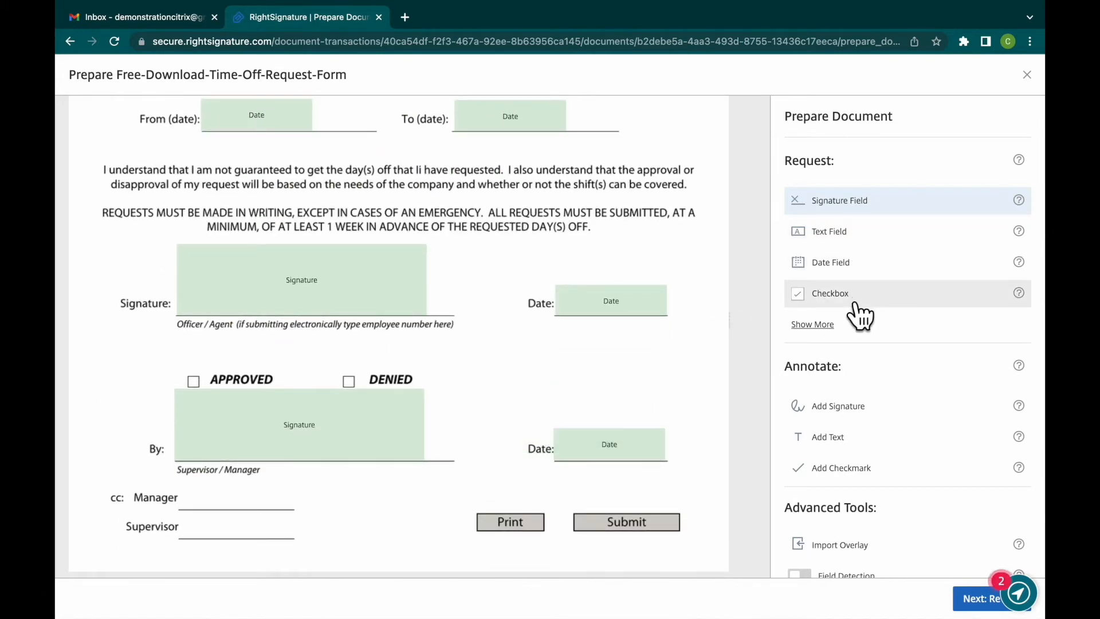
click(825, 326)
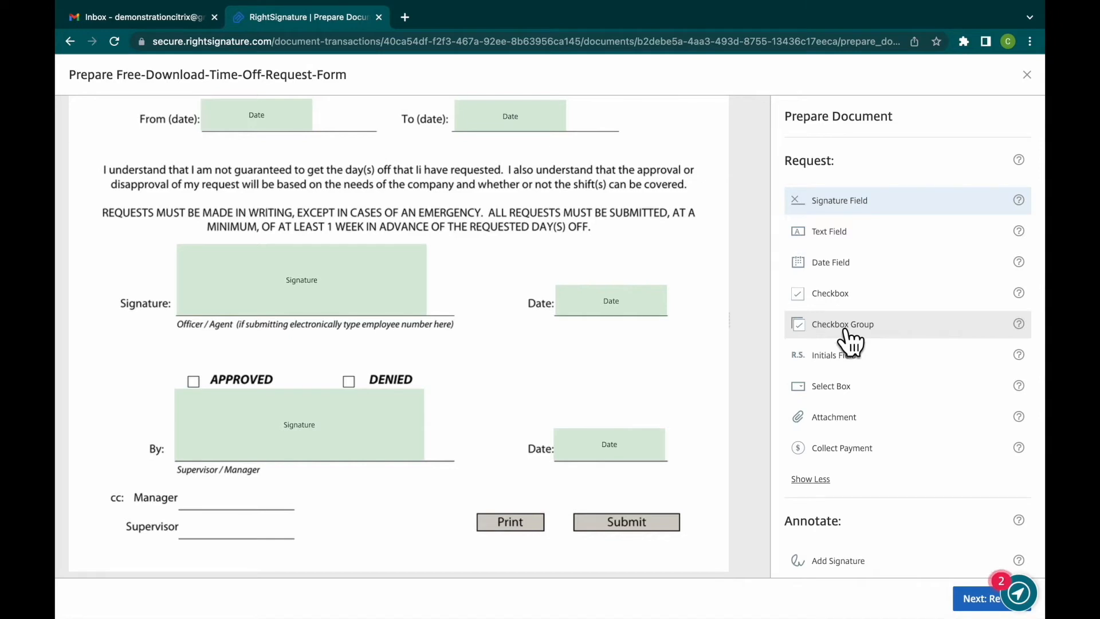
click(915, 366)
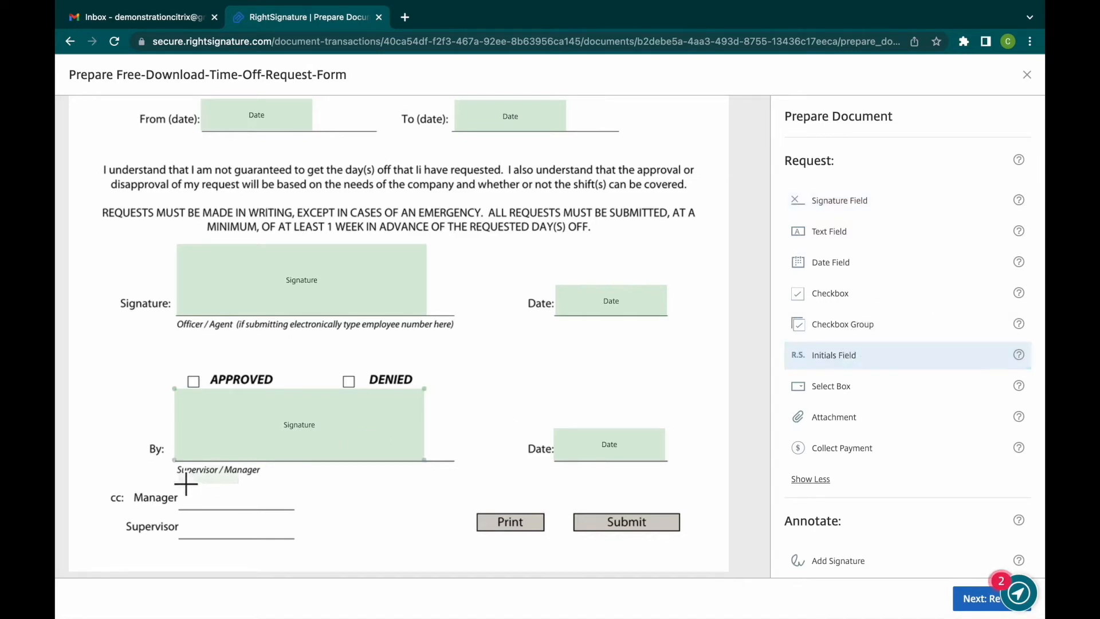
click(190, 509)
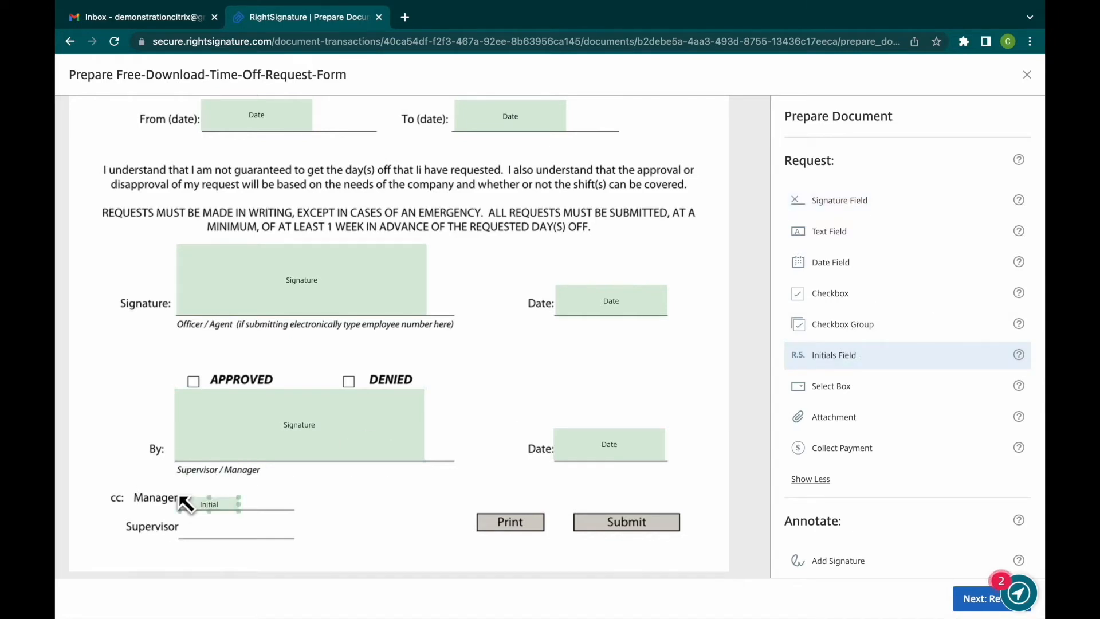
click(191, 537)
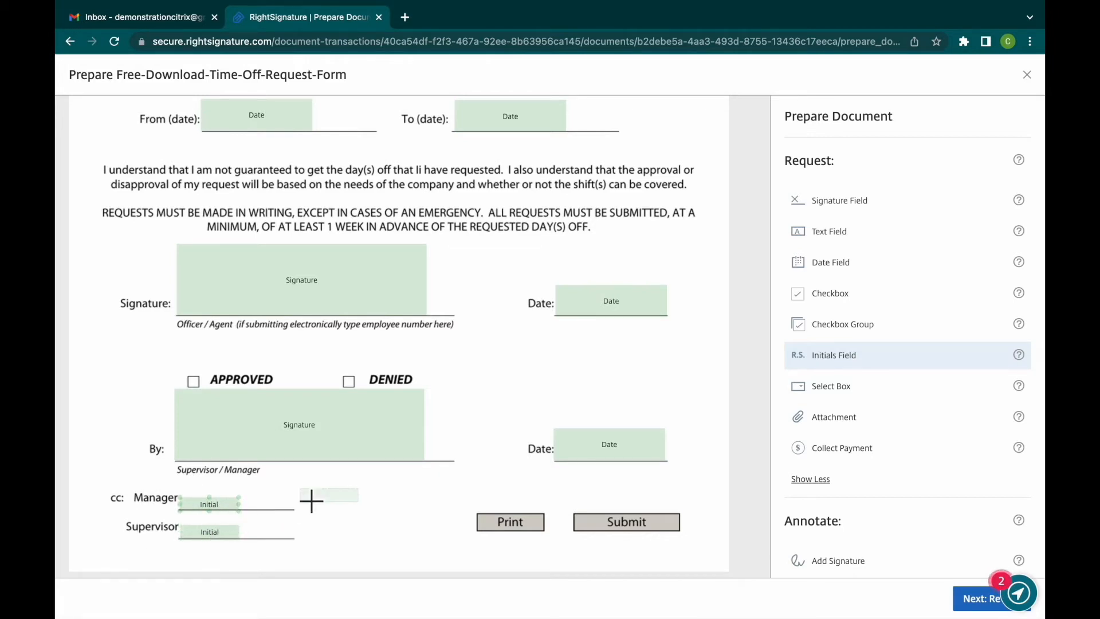
- Delete the Manager initials field, widen the Supervisor initials field across its line, and place an equally large initials field on the Manager line
click(228, 514)
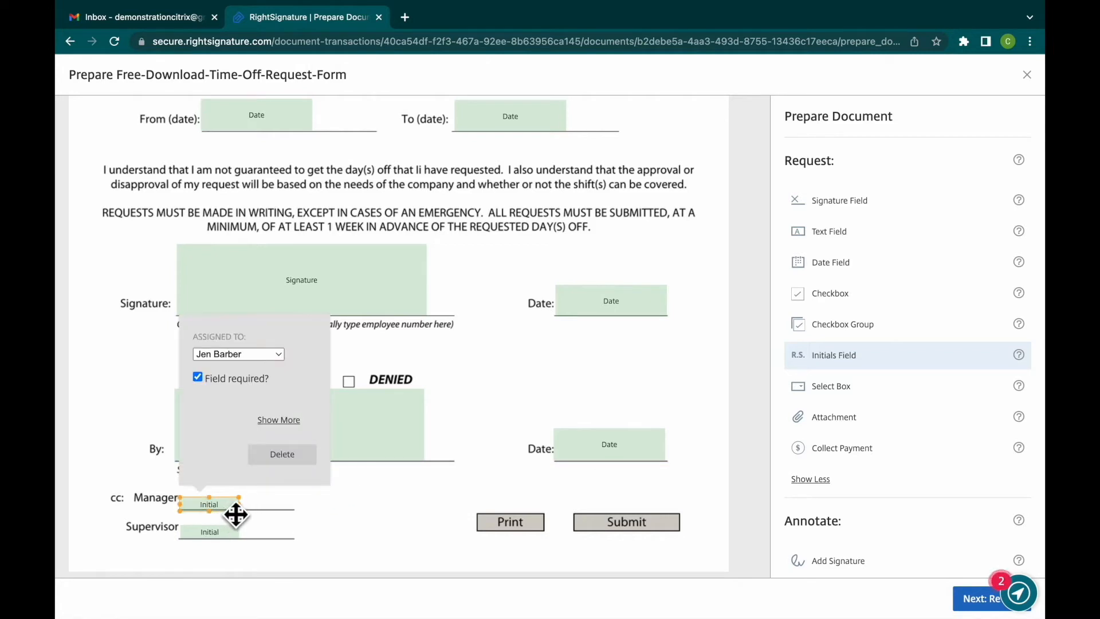
click(294, 463)
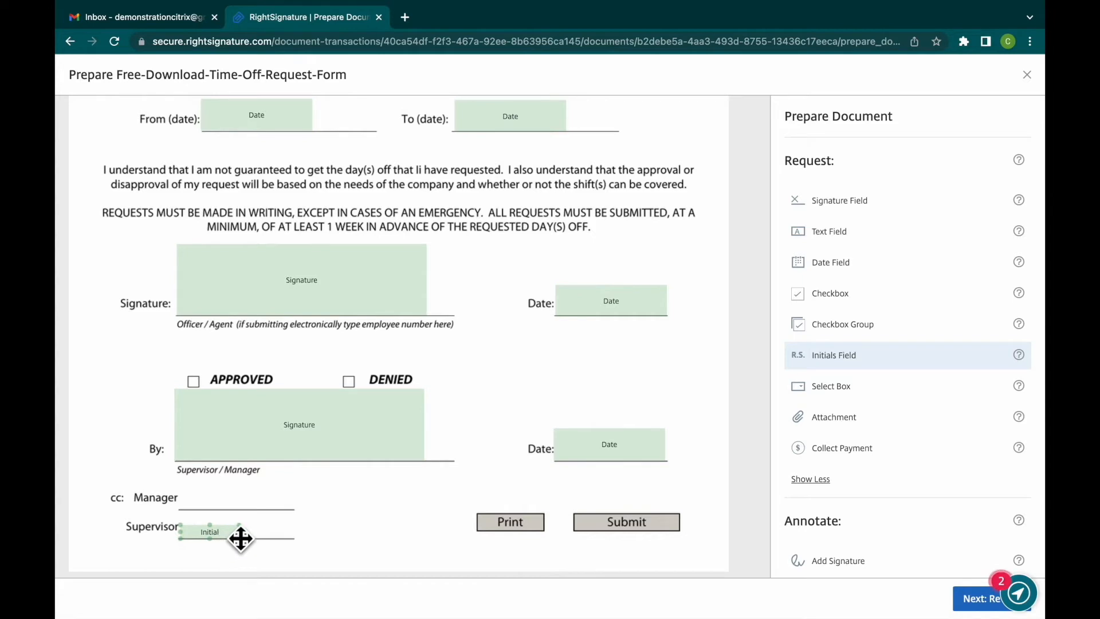
drag(241, 525, 312, 521)
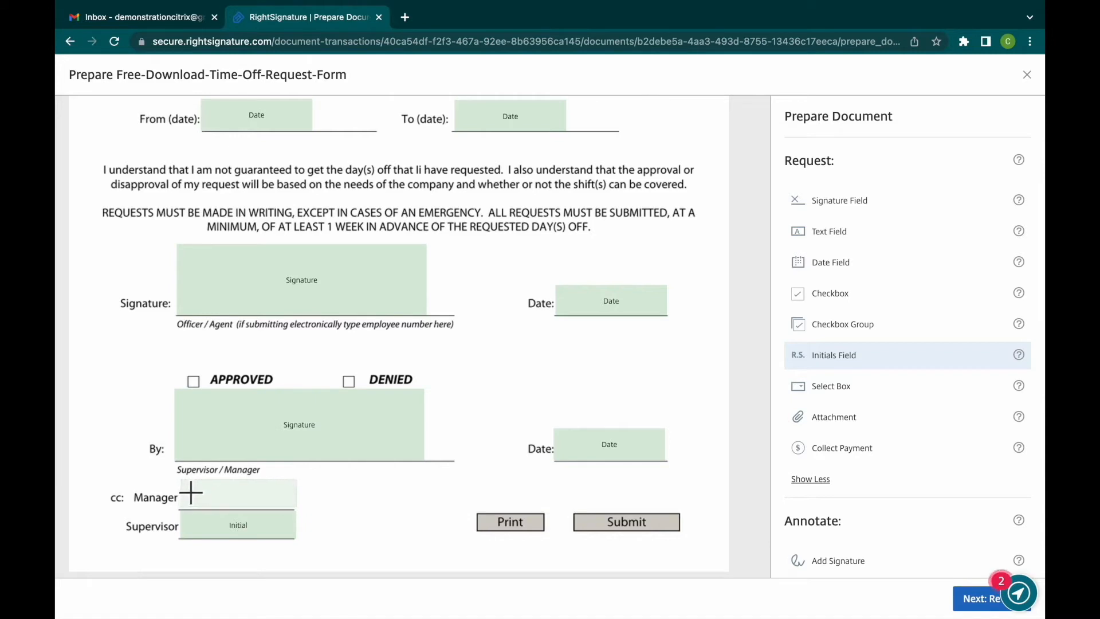
click(191, 492)
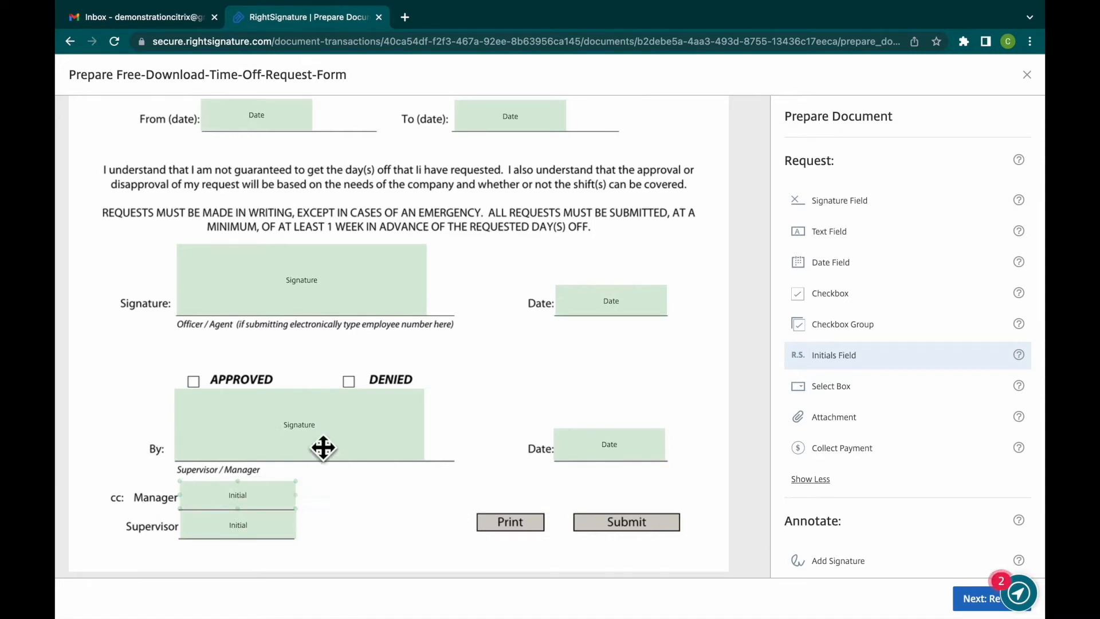
- Examine the assignment and additional options of the text field on the To line
scroll(501, 371, up, 6)
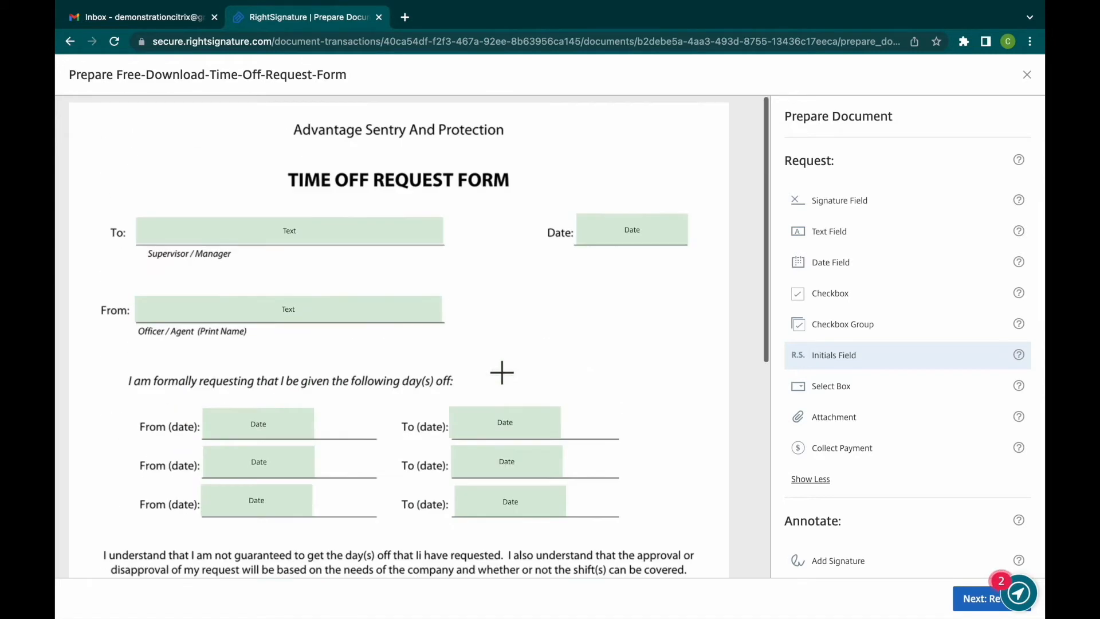
click(302, 240)
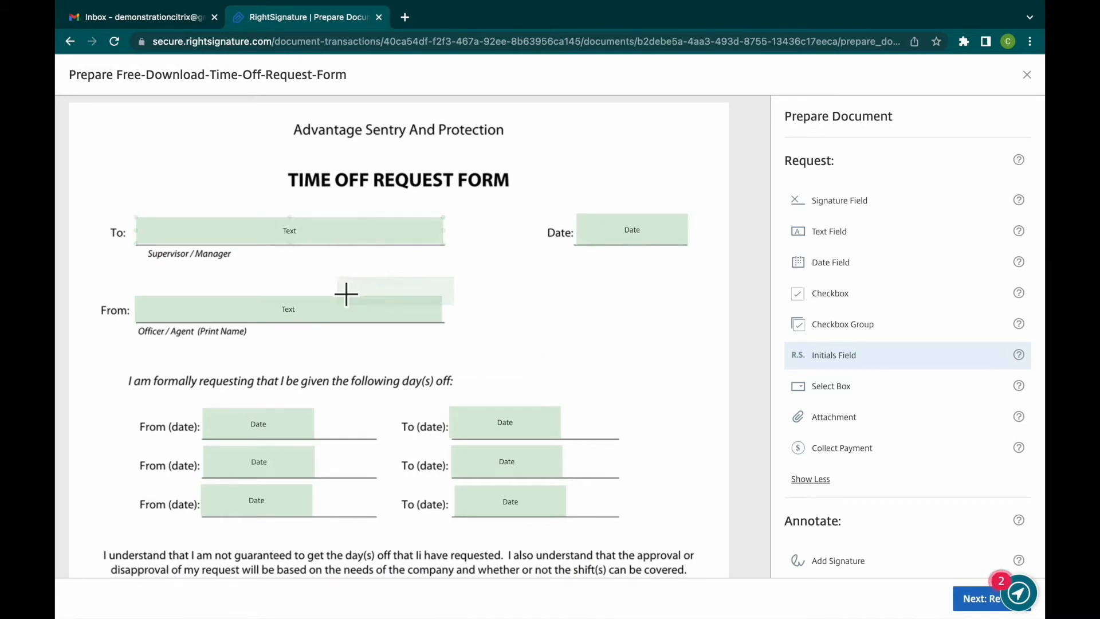
click(337, 320)
click(338, 237)
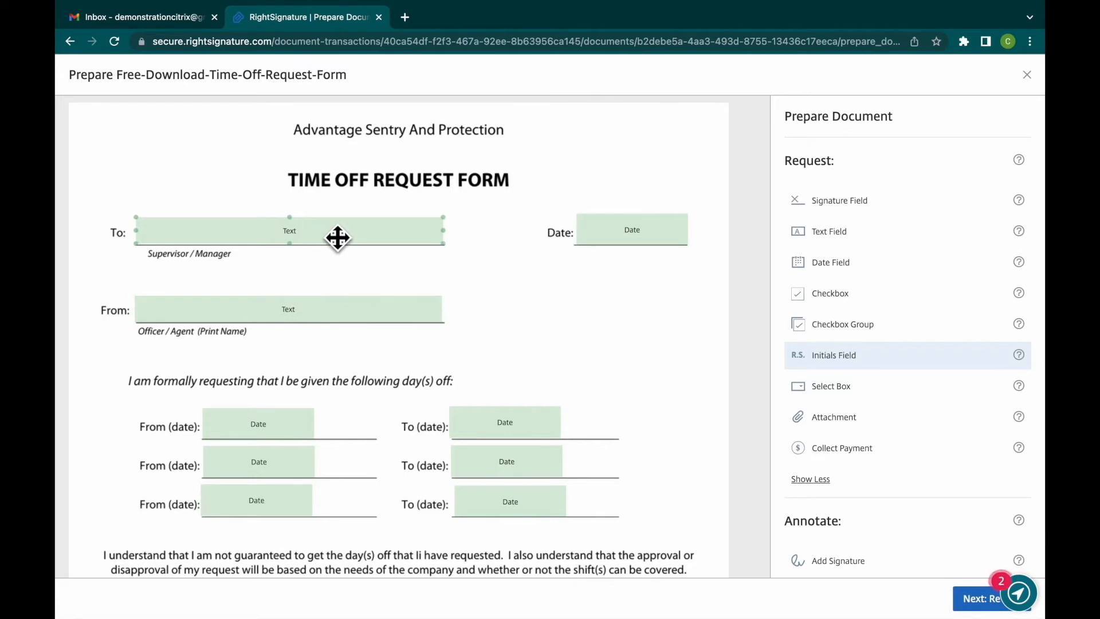
click(338, 238)
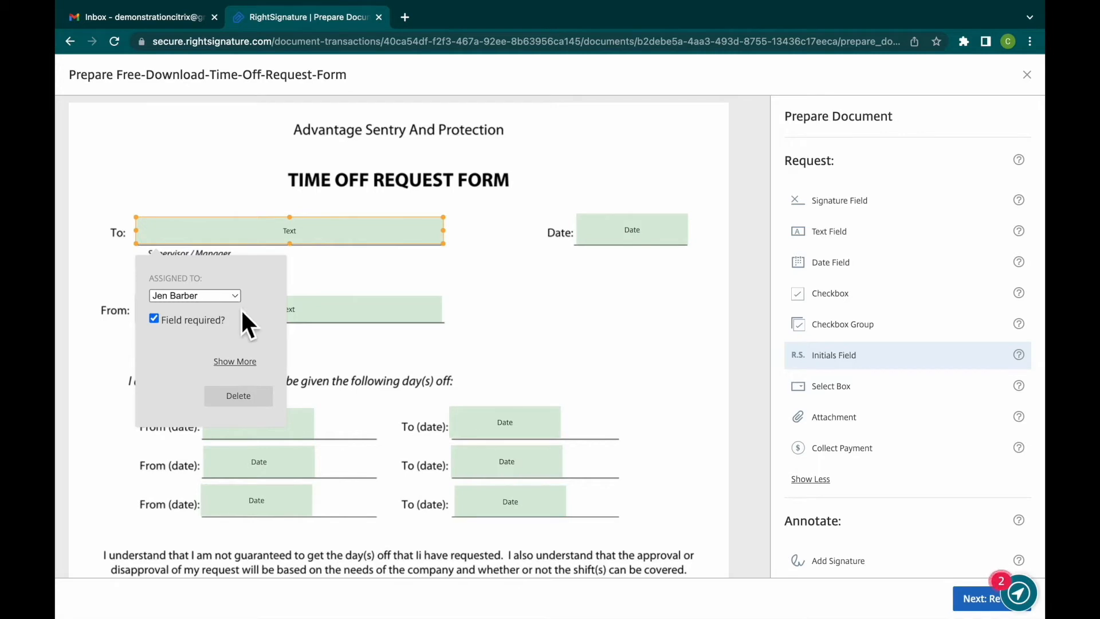
click(237, 362)
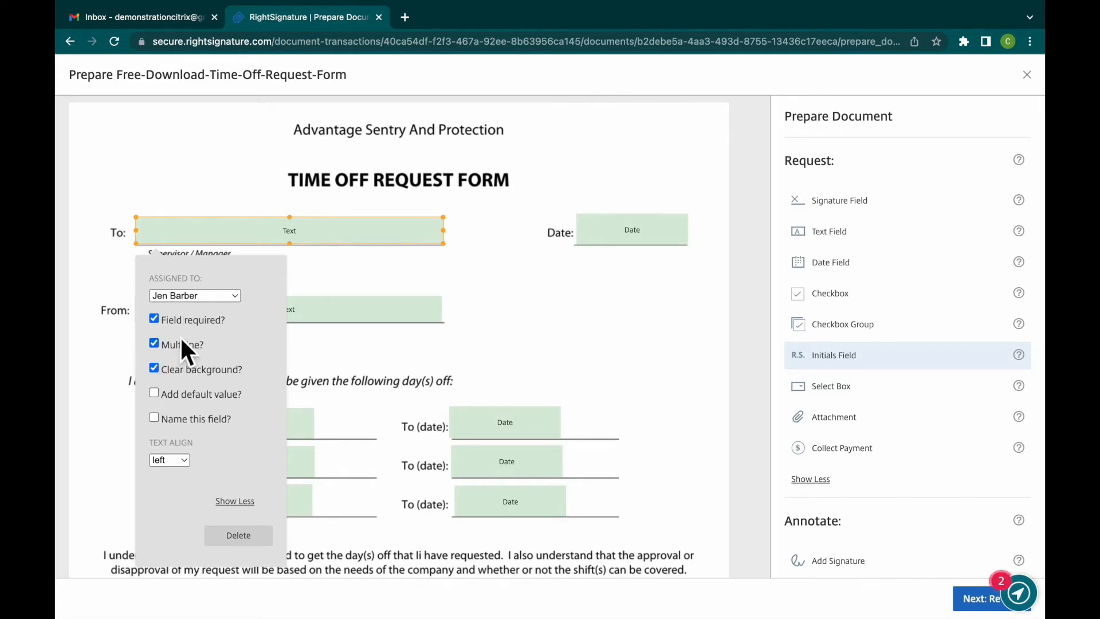
click(350, 240)
click(358, 278)
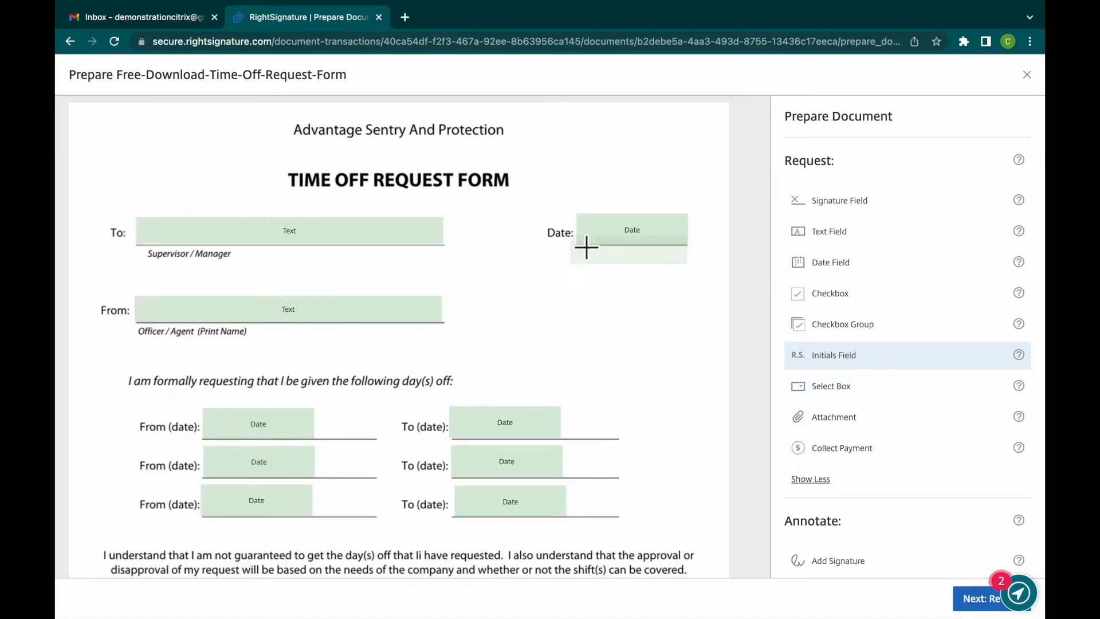
- Examine the available date formats of the date field beside the To line
click(616, 235)
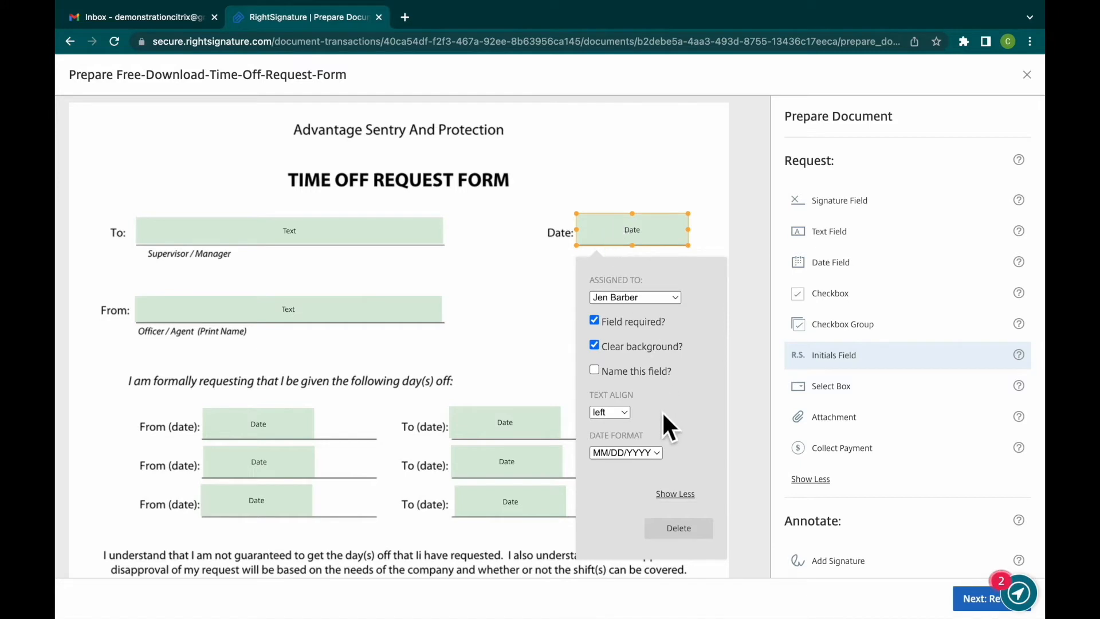
click(657, 454)
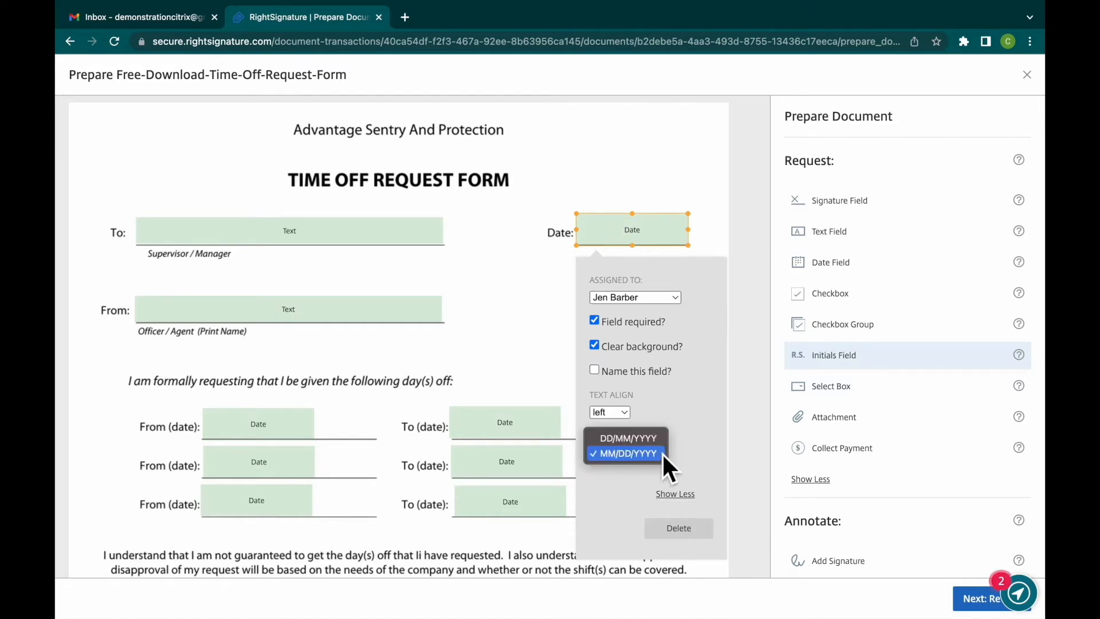
key(Up)
click(664, 453)
click(534, 359)
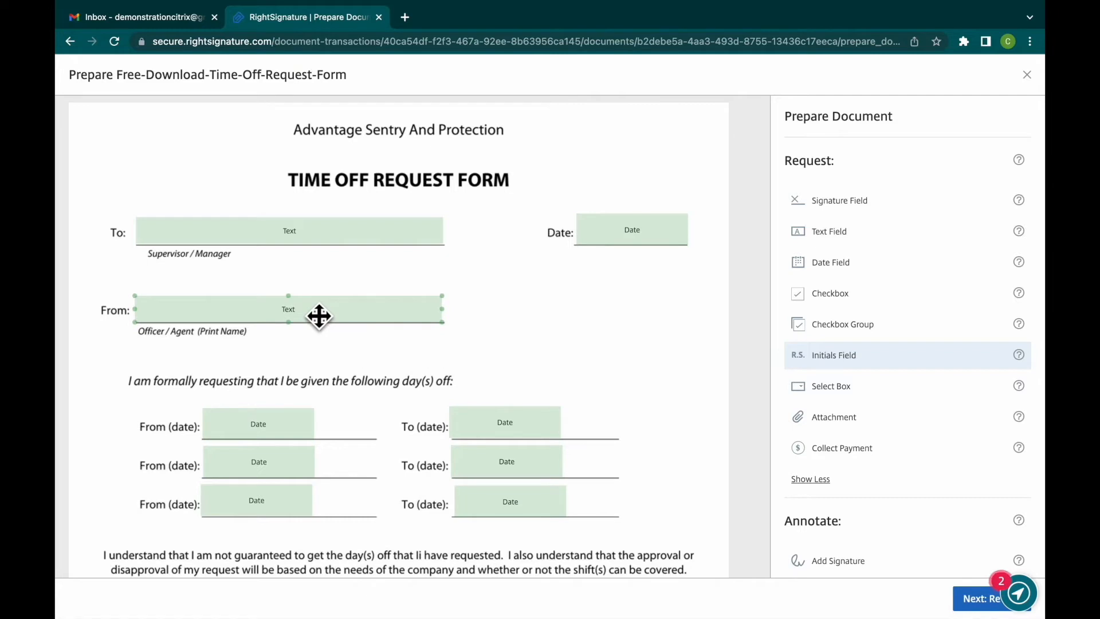
- Delete the date field on the second From (date) line and place a new date field there
scroll(351, 349, down, 2)
scroll(350, 349, down, 2)
click(287, 322)
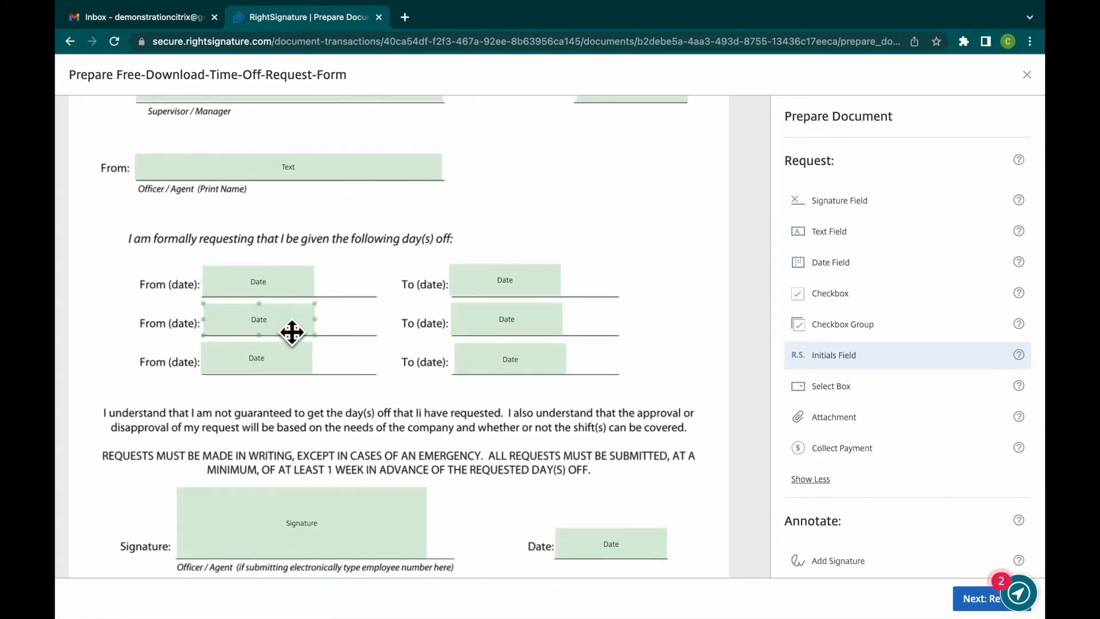
click(292, 332)
click(294, 326)
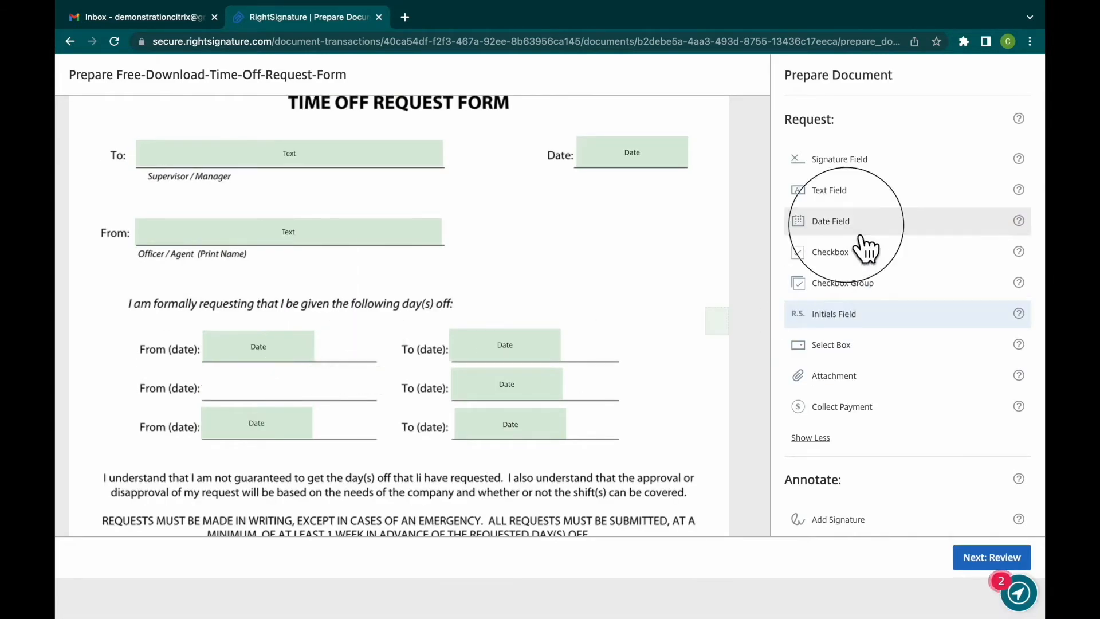
click(848, 221)
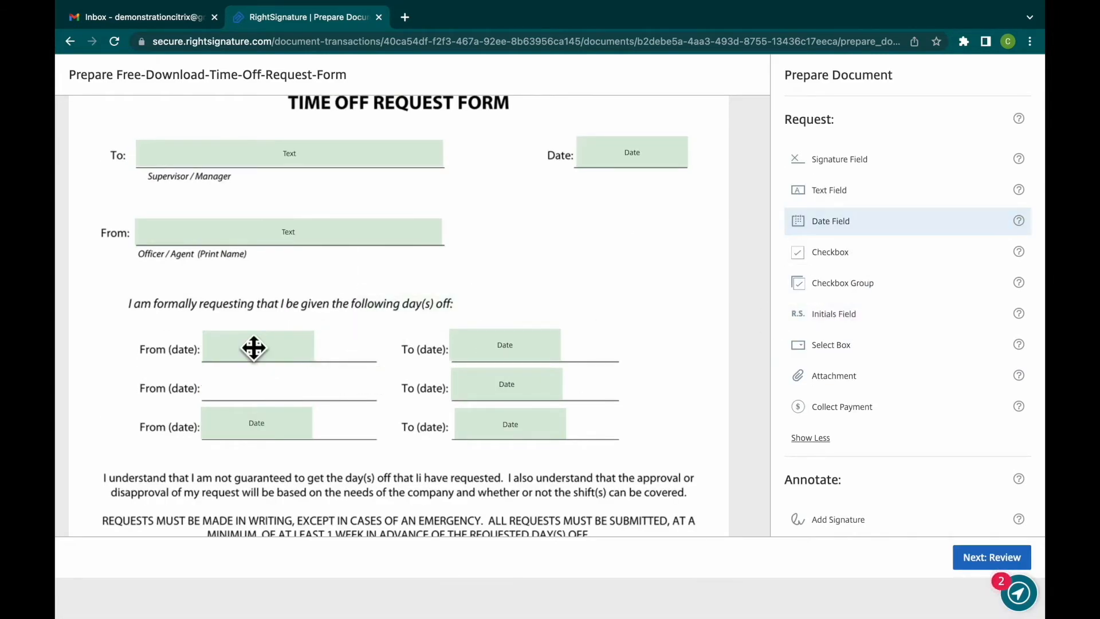
click(216, 385)
- Make the date fields on the second From (date) and To (date) lines optional
click(287, 392)
scroll(274, 195, up, 1)
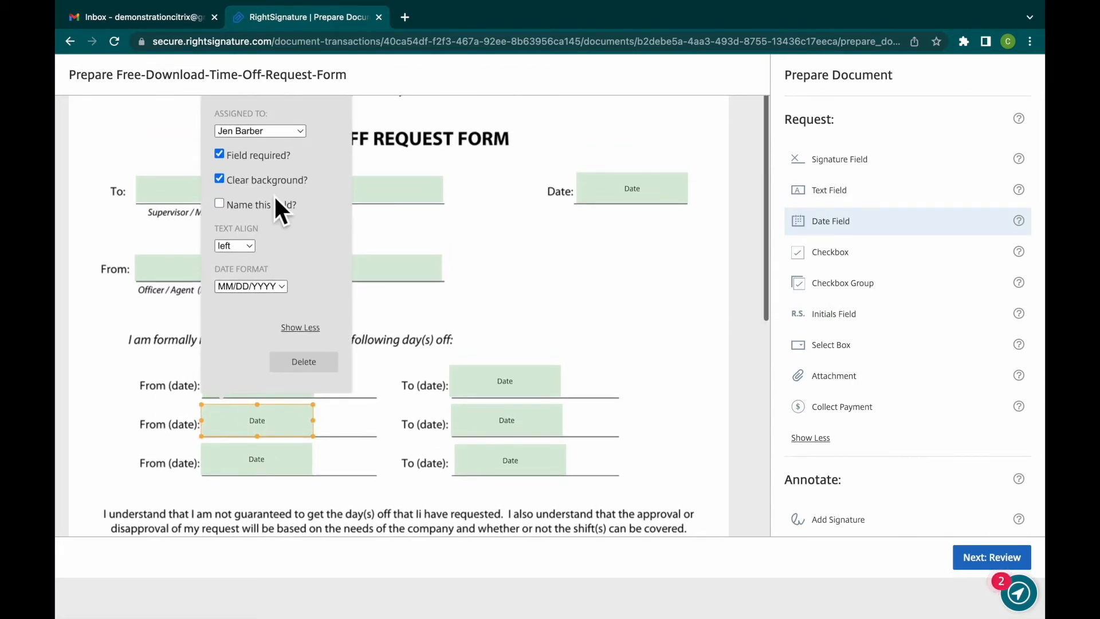
click(224, 157)
scroll(225, 155, down, 1)
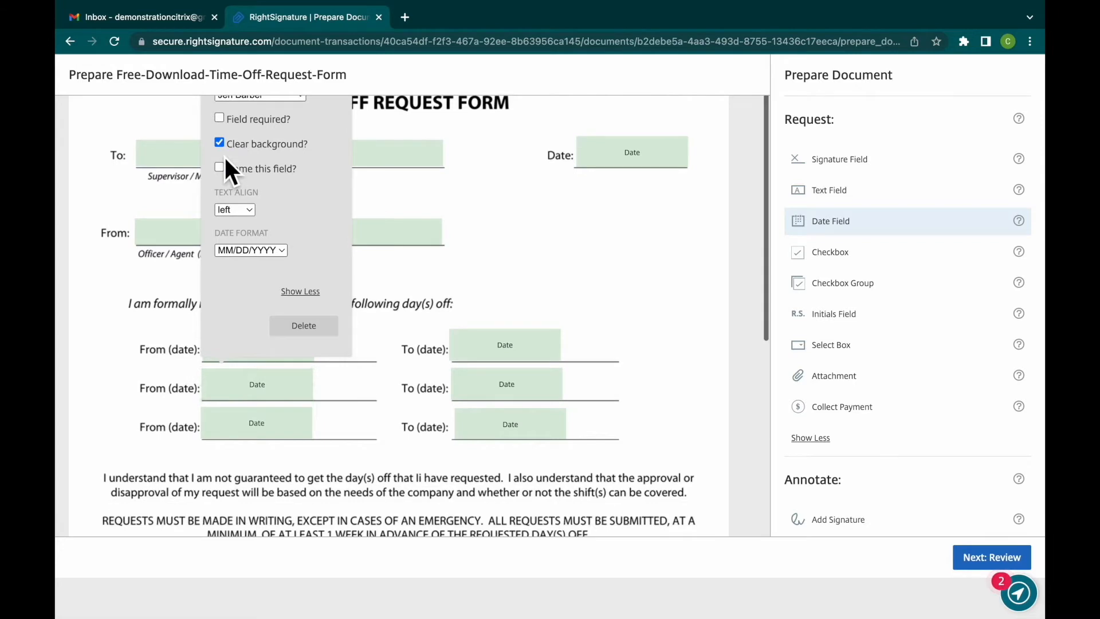
click(492, 385)
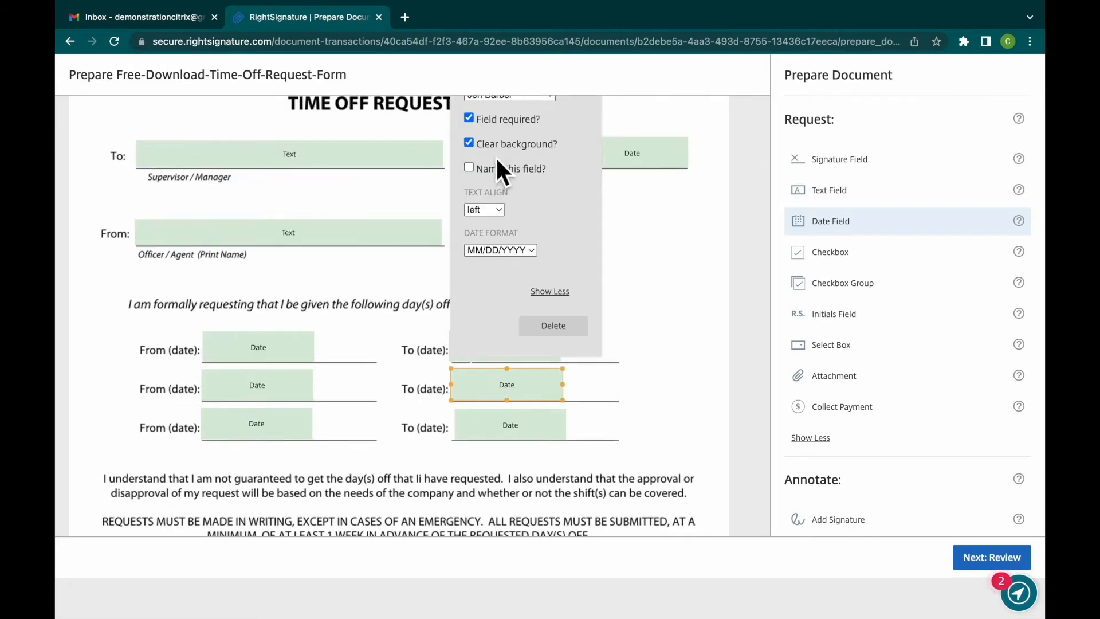
click(470, 118)
- Make the date fields on the third From (date) and To (date) lines optional
click(290, 436)
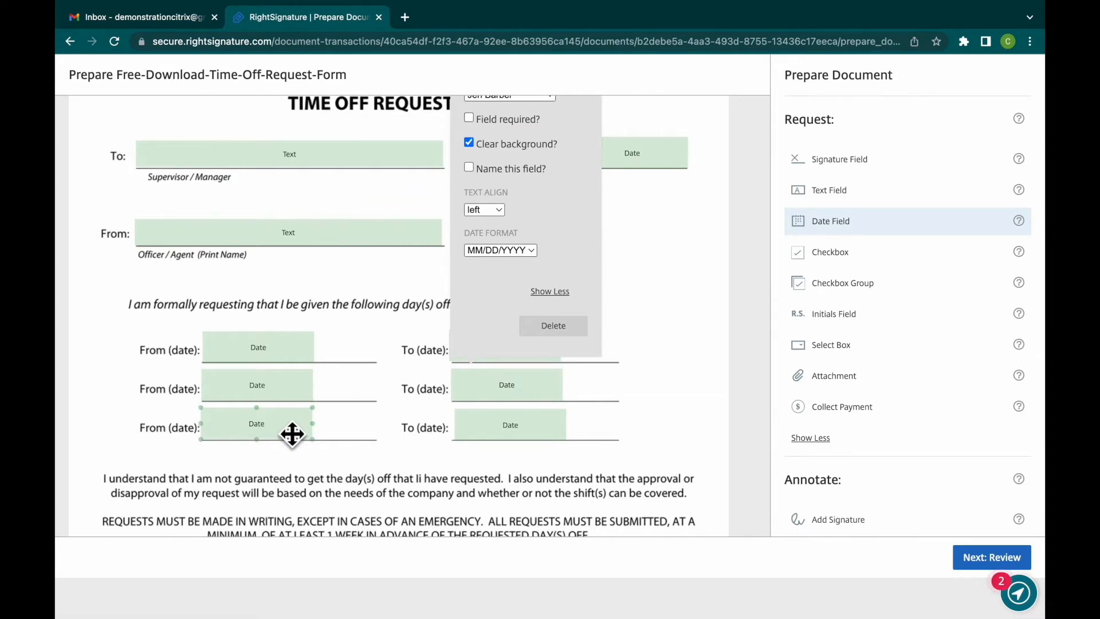
scroll(293, 435, down, 1)
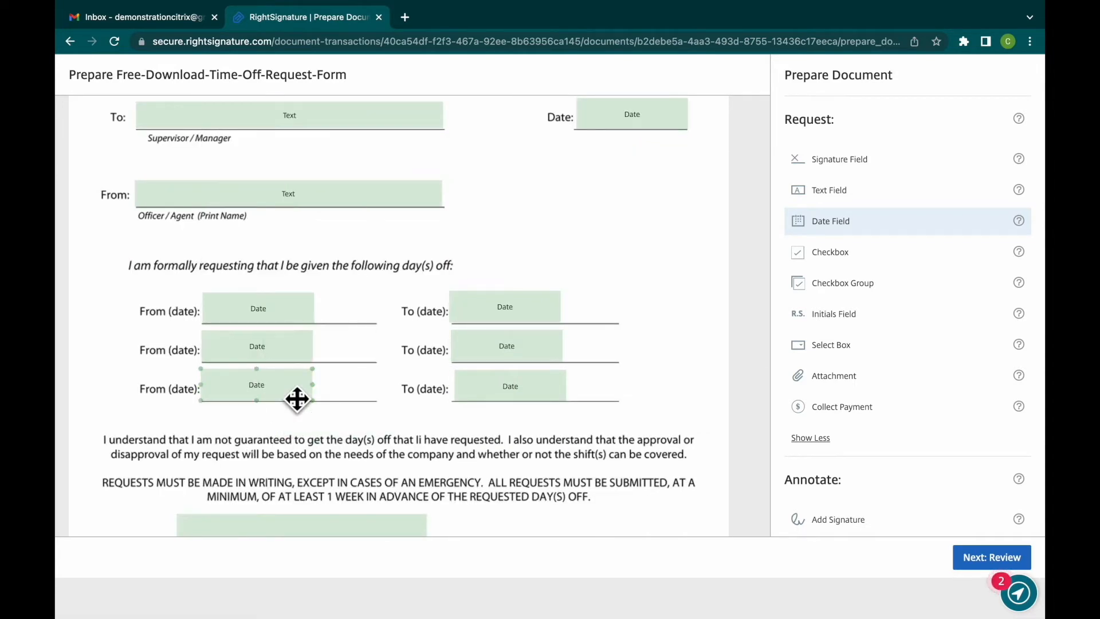
click(294, 398)
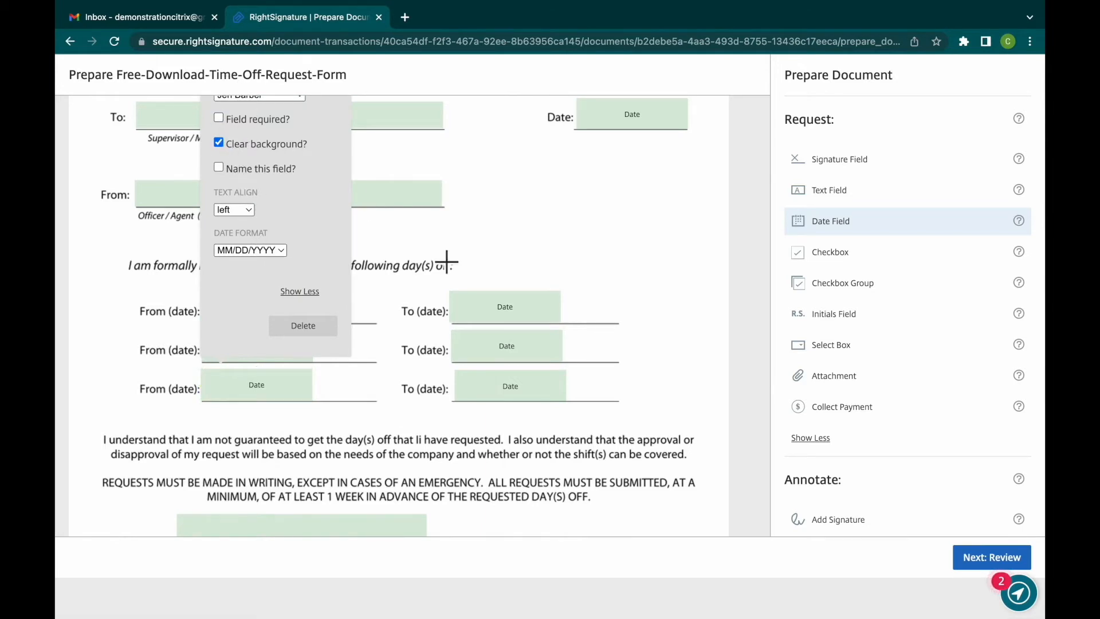
click(524, 390)
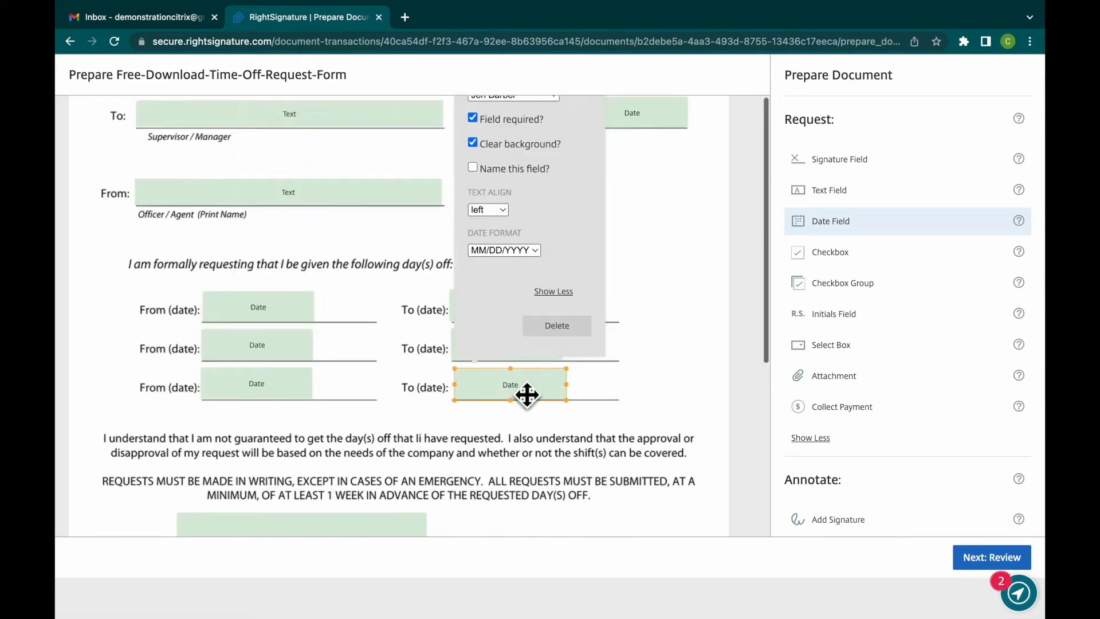
click(473, 118)
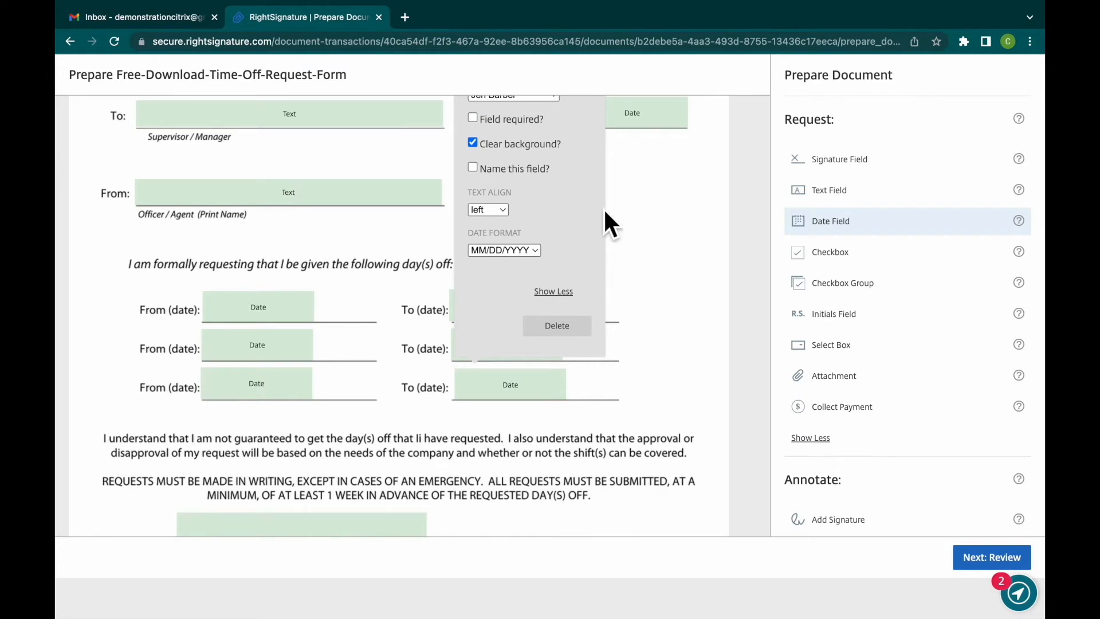
scroll(661, 273, down, 5)
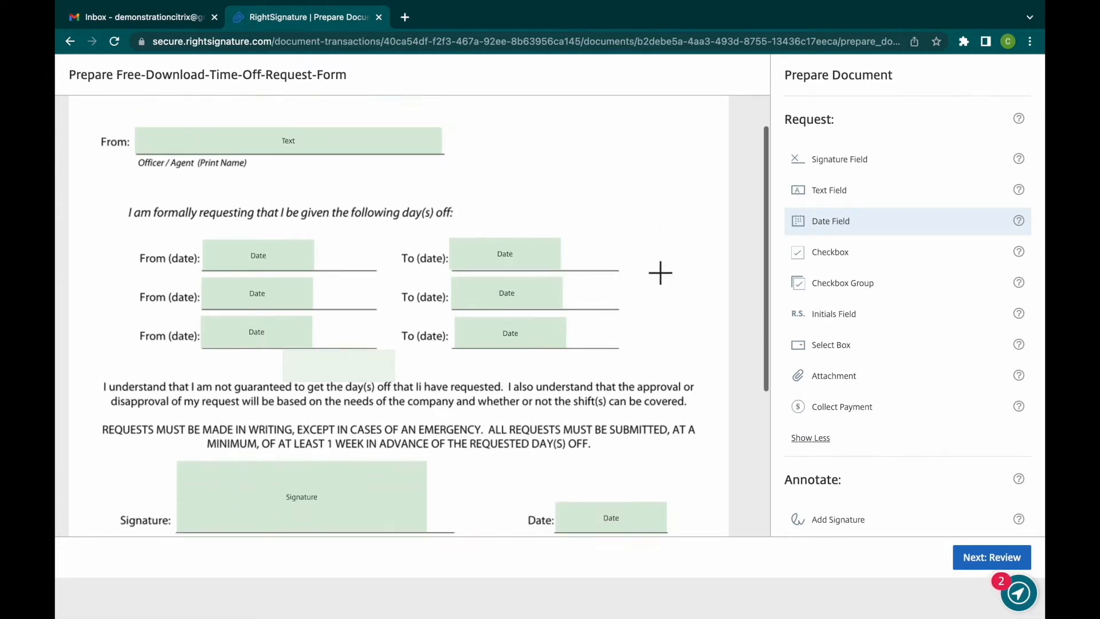
click(660, 272)
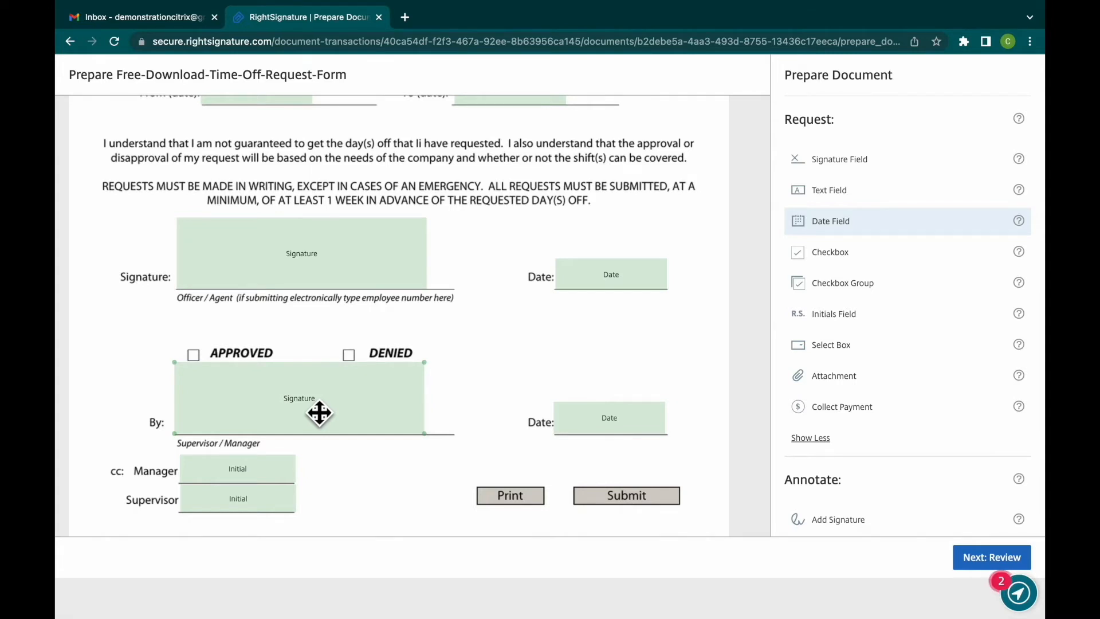
- Assign the signature field on the supervisor's By line and the date field beside it to the second signer
click(319, 413)
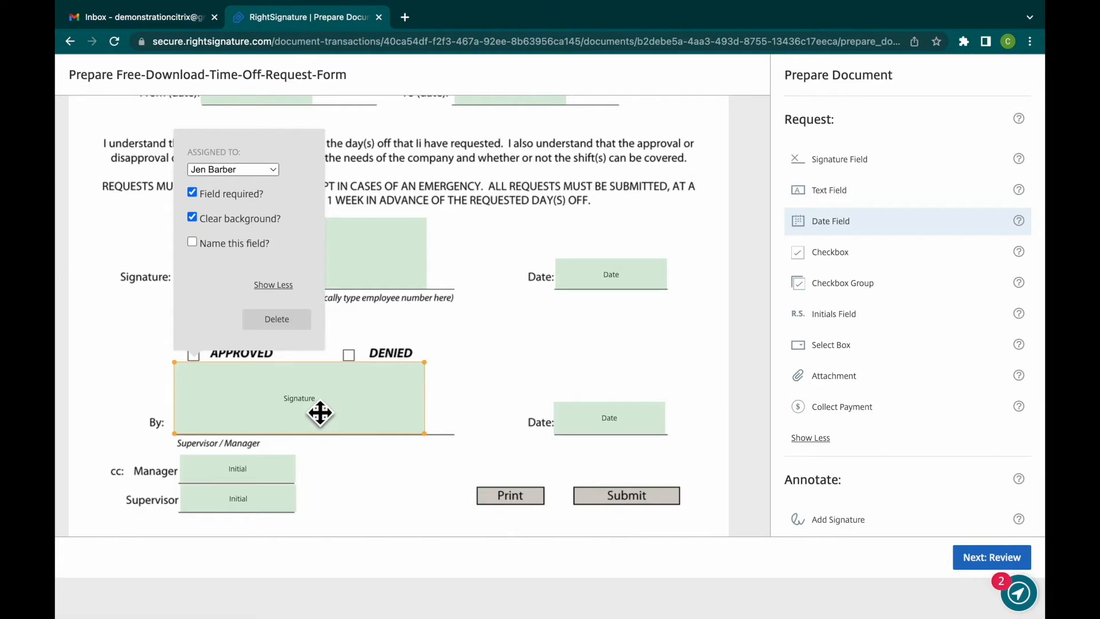
click(274, 170)
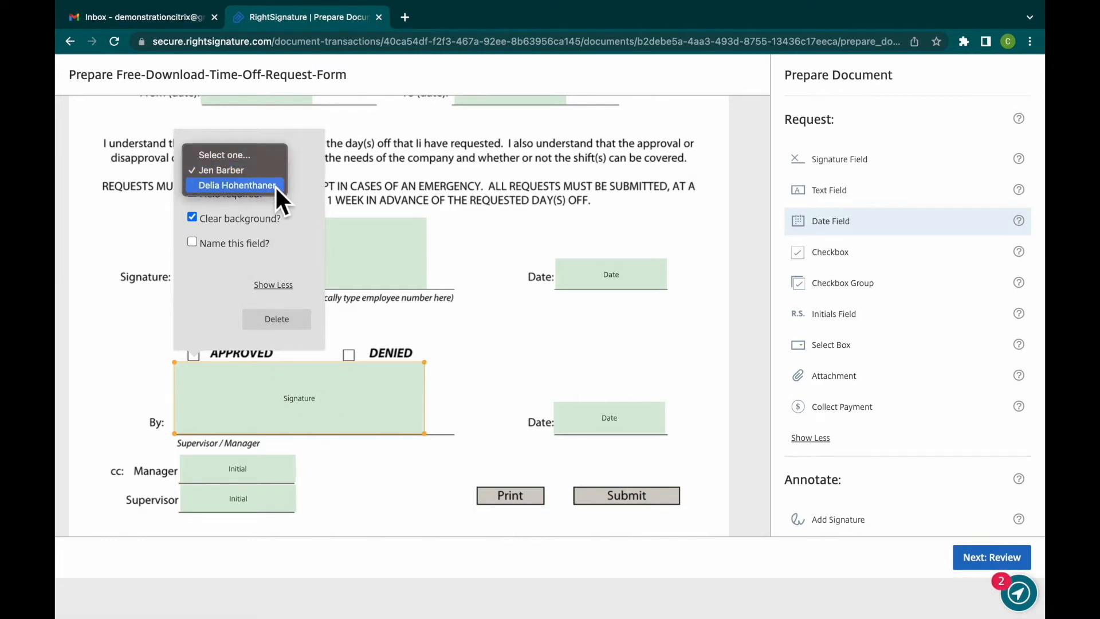
click(274, 184)
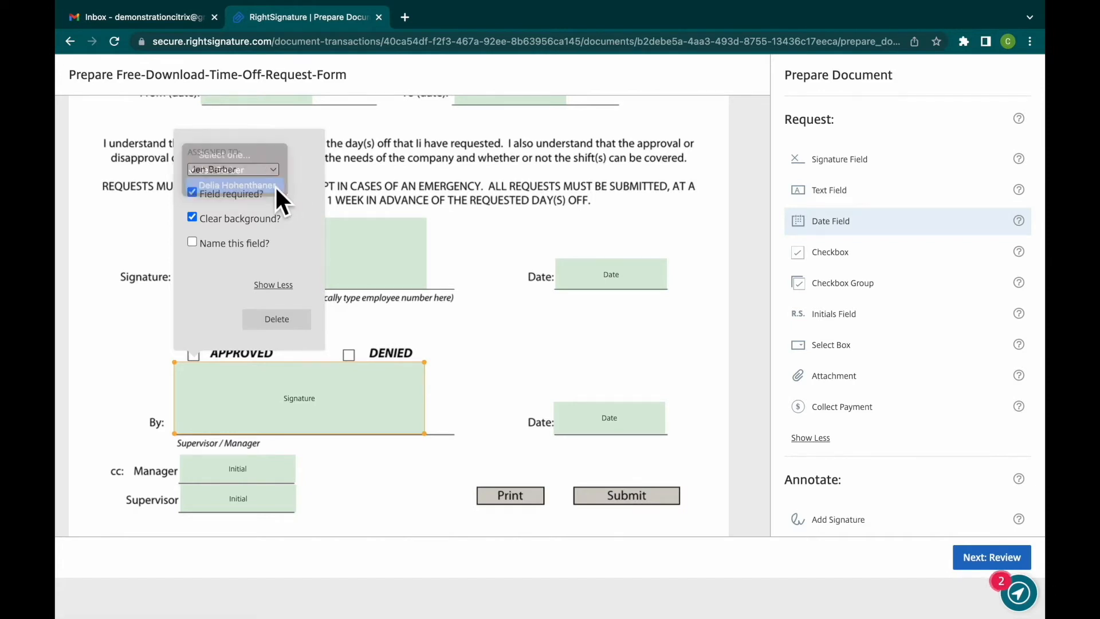
click(596, 427)
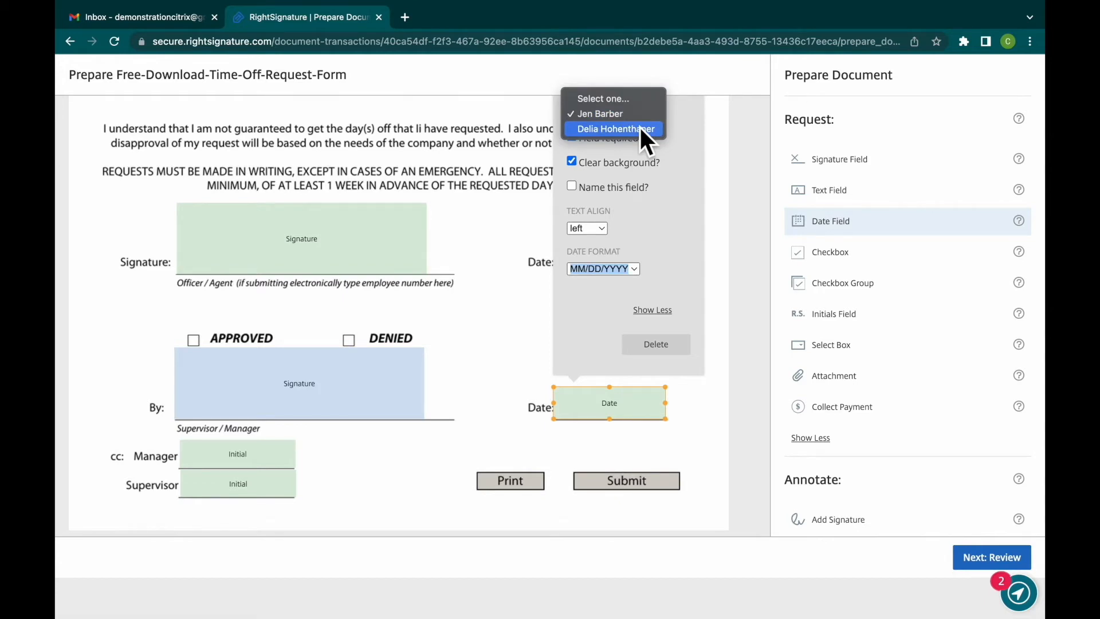
click(639, 126)
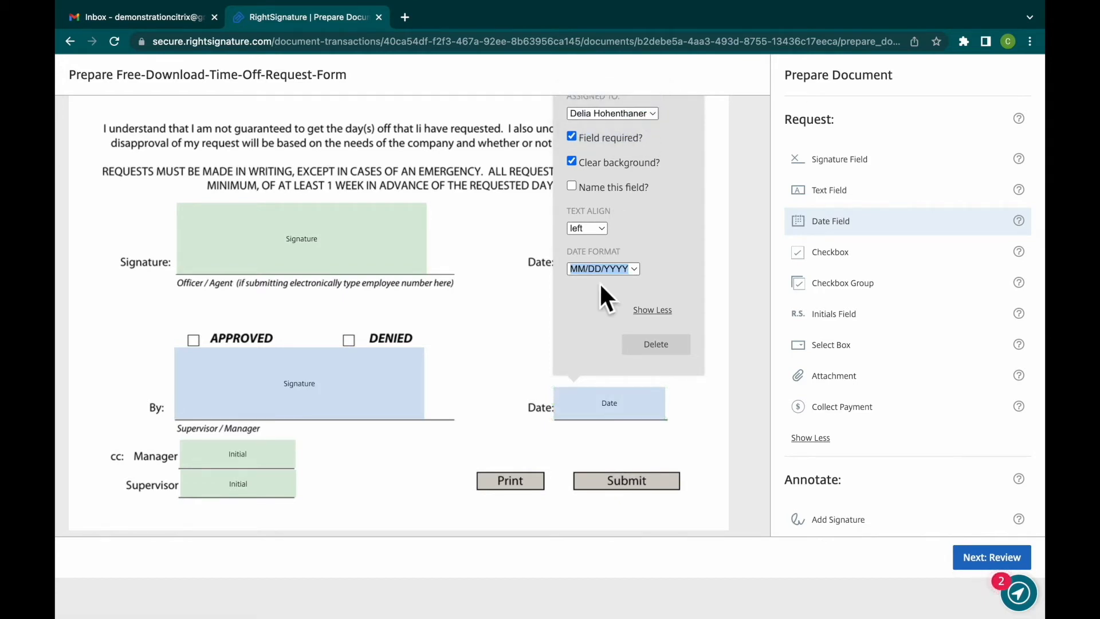
click(505, 401)
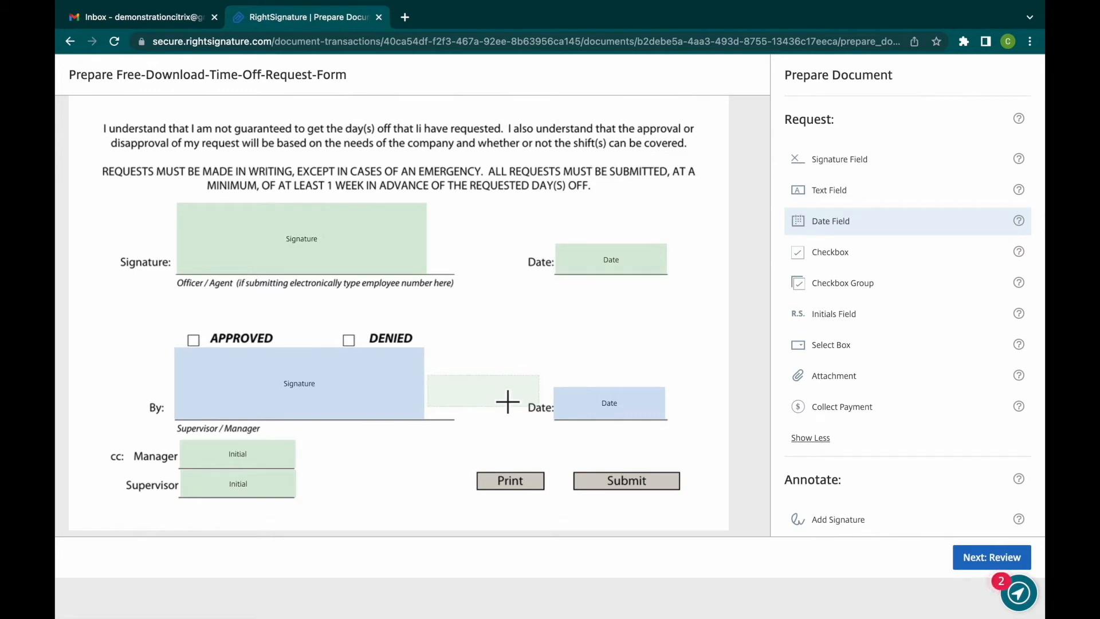
- Place a checkbox group with one checkbox on the APPROVED box and another on the DENIED box, aligning both with the printed squares
click(891, 265)
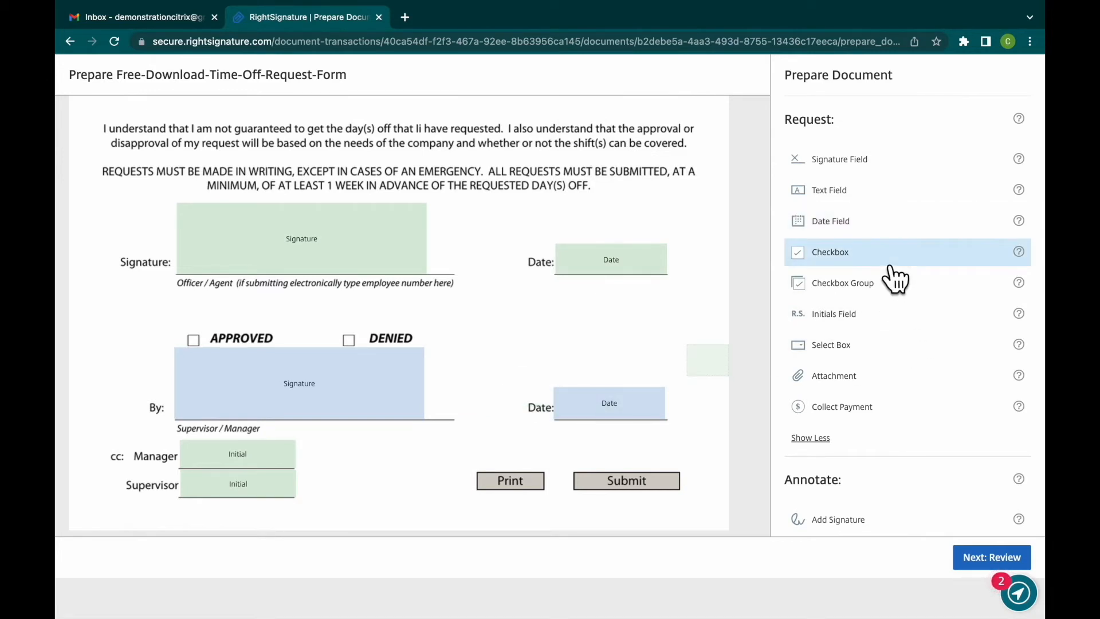
click(890, 284)
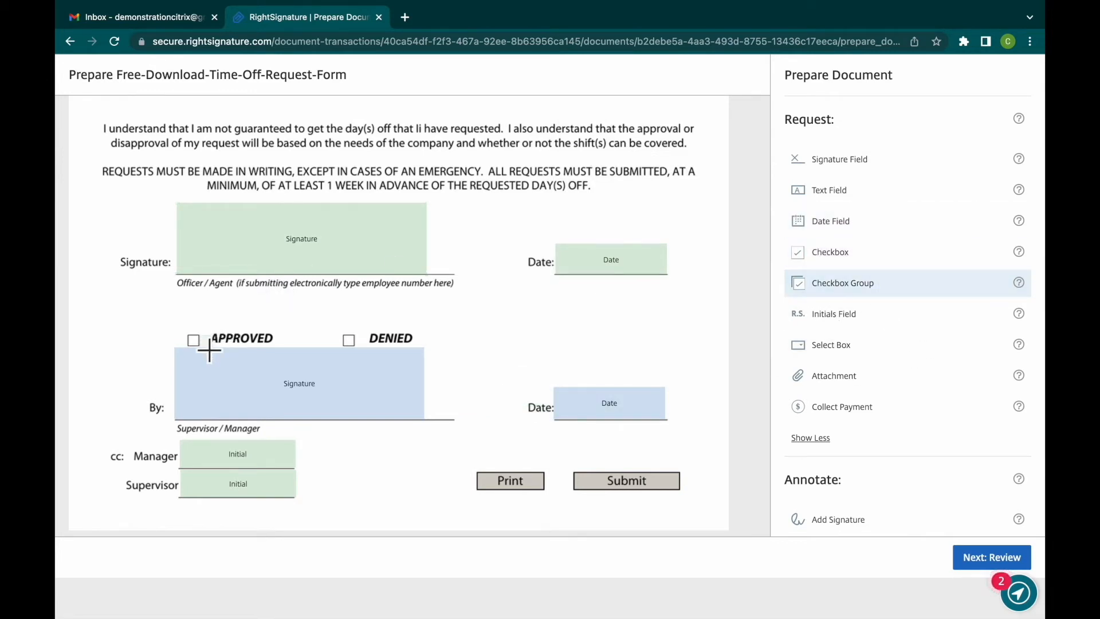
click(194, 339)
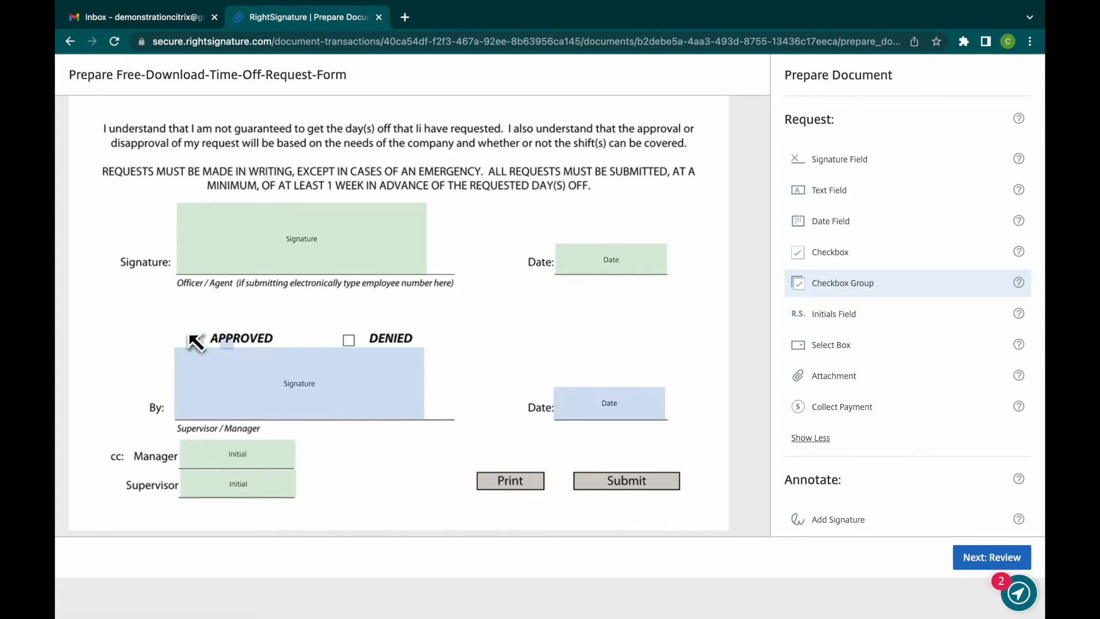
drag(239, 356, 367, 350)
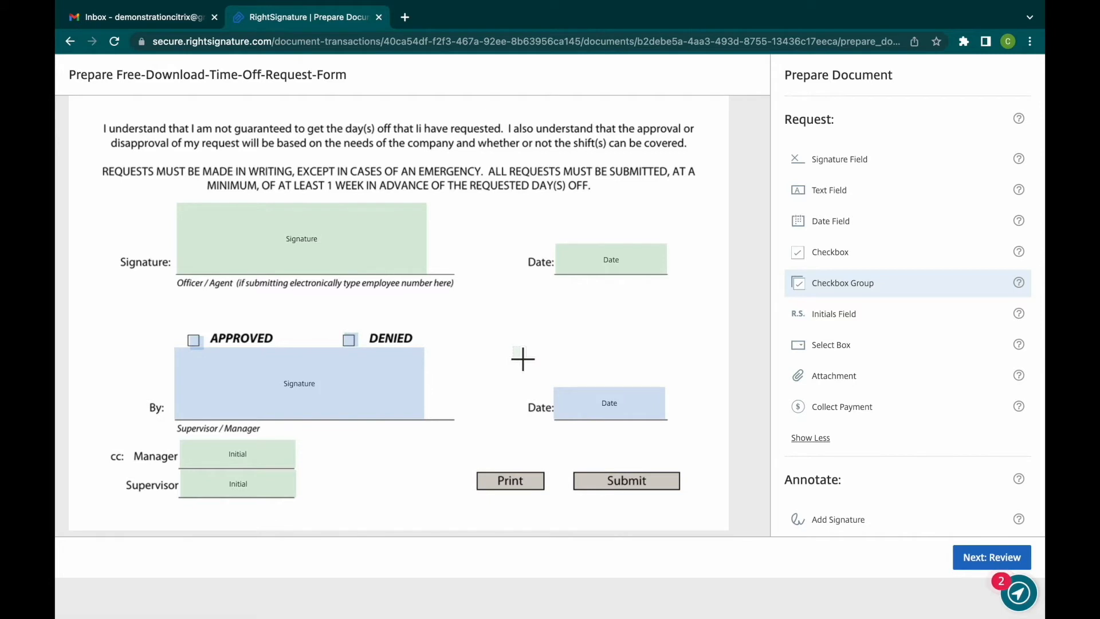
click(197, 342)
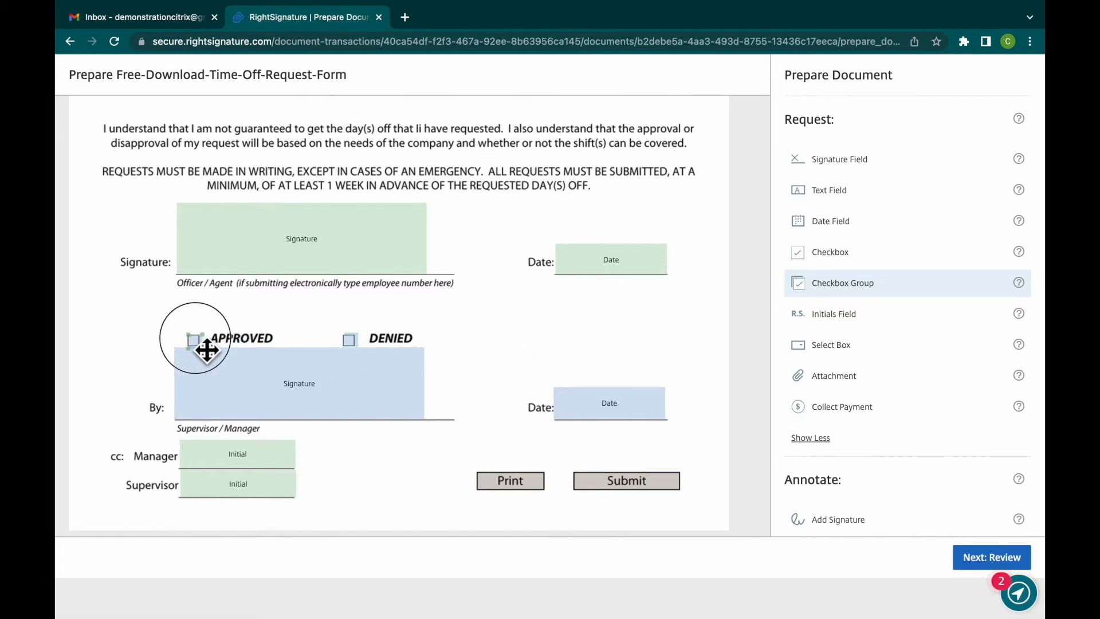
click(361, 348)
drag(357, 345, 355, 346)
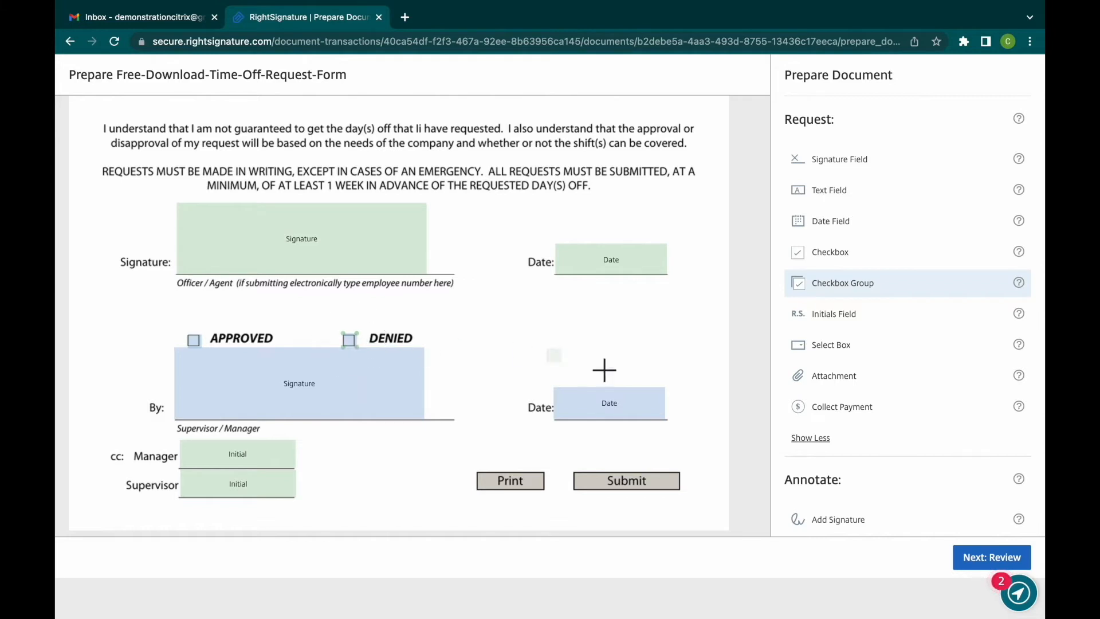
click(361, 350)
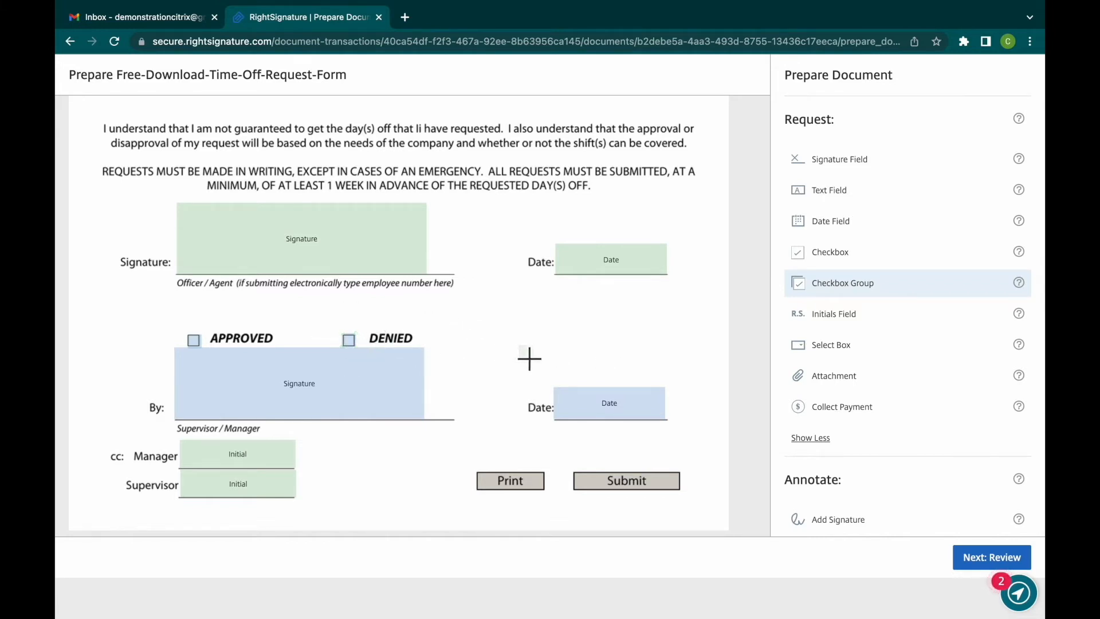
- Try the One or More requirement on the APPROVED/DENIED checkbox group, then restore Only One and close the field settings
click(195, 343)
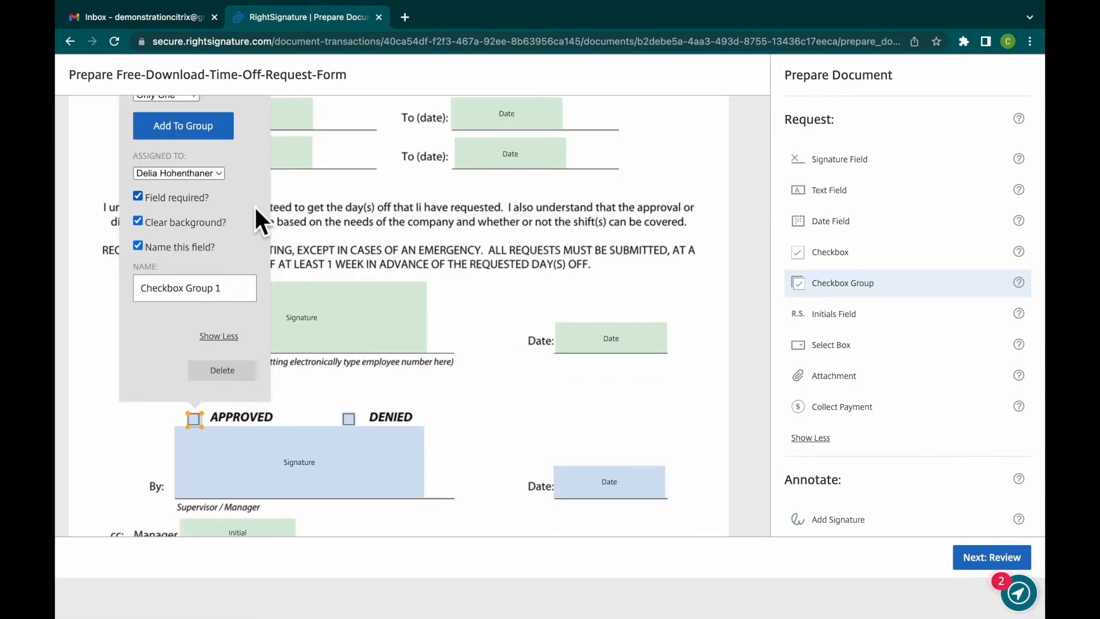
scroll(255, 212, up, 4)
scroll(255, 209, down, 3)
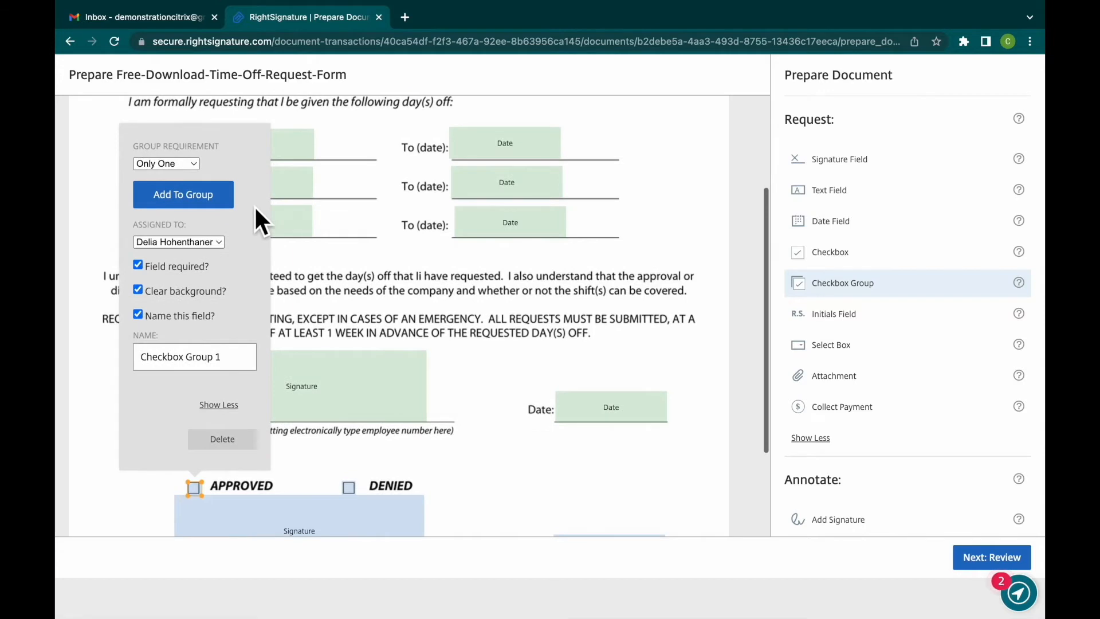
click(197, 165)
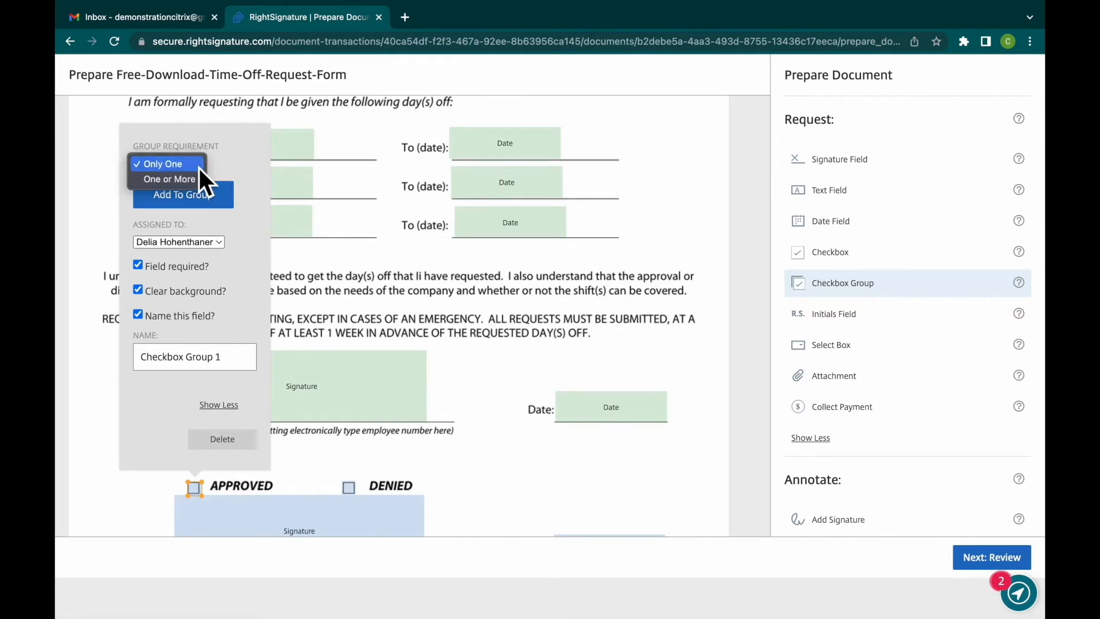
click(197, 180)
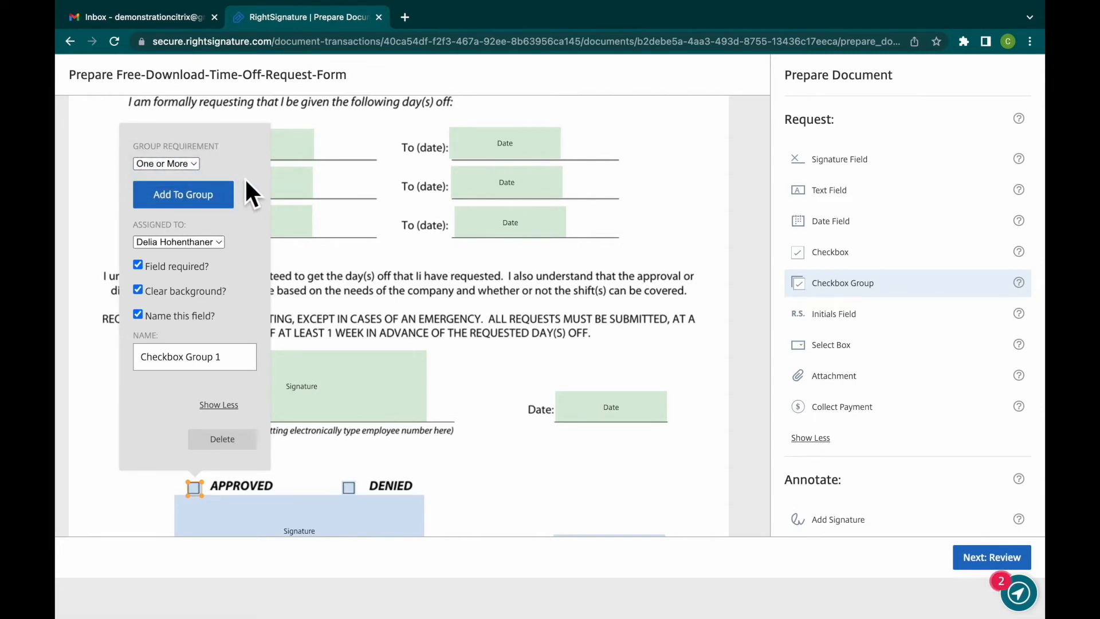
click(200, 165)
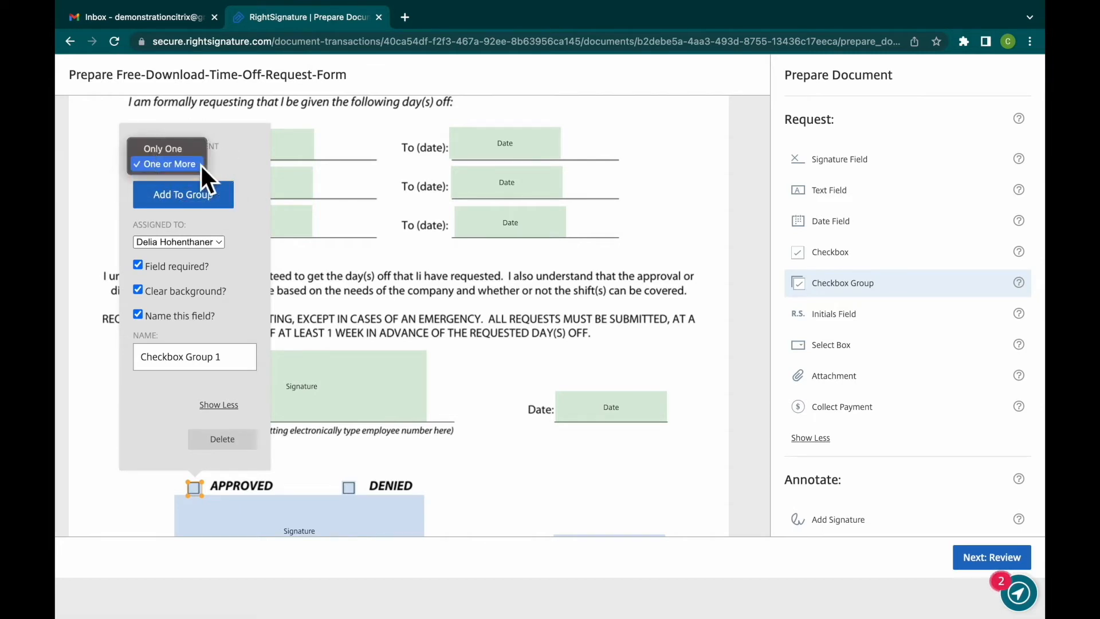
click(198, 149)
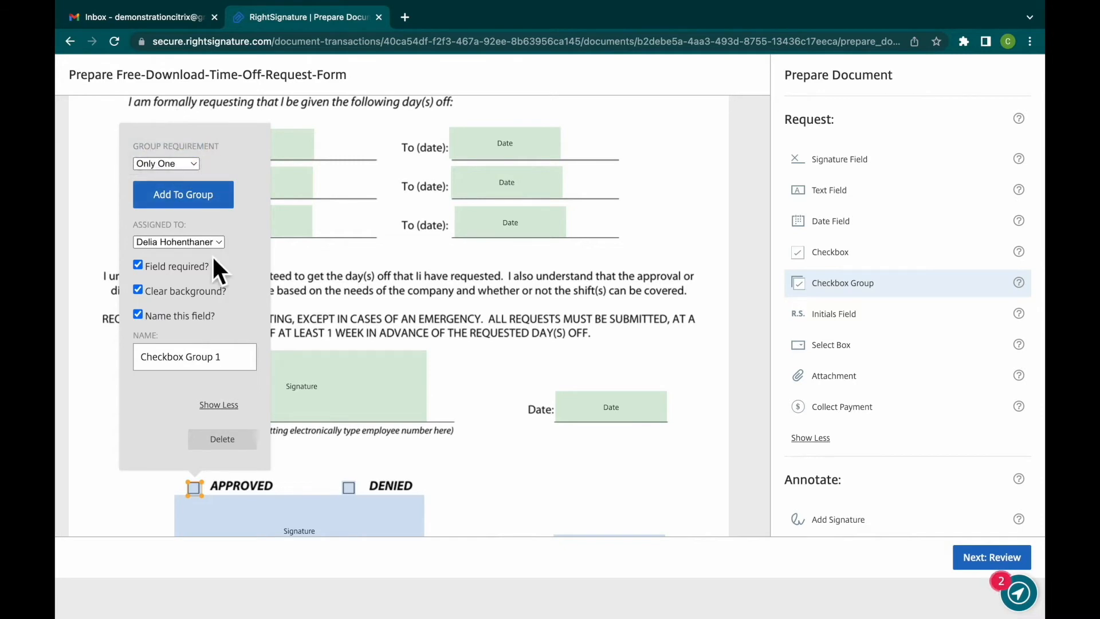
click(408, 386)
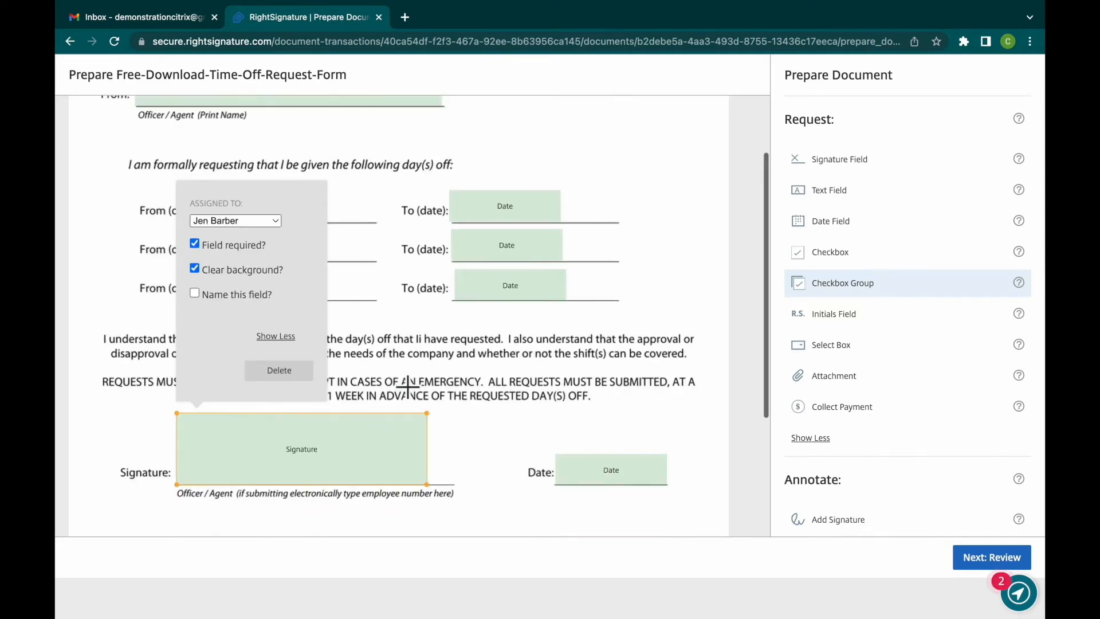
click(482, 469)
scroll(482, 470, down, 4)
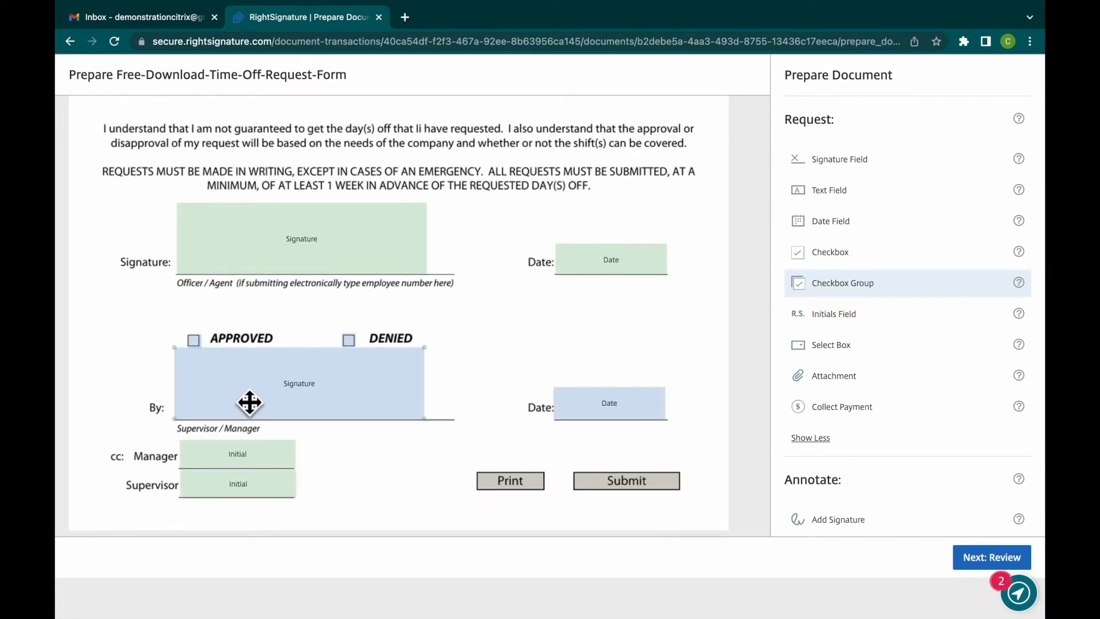
- Assign the initials field on the cc Manager line to the second signer
click(260, 458)
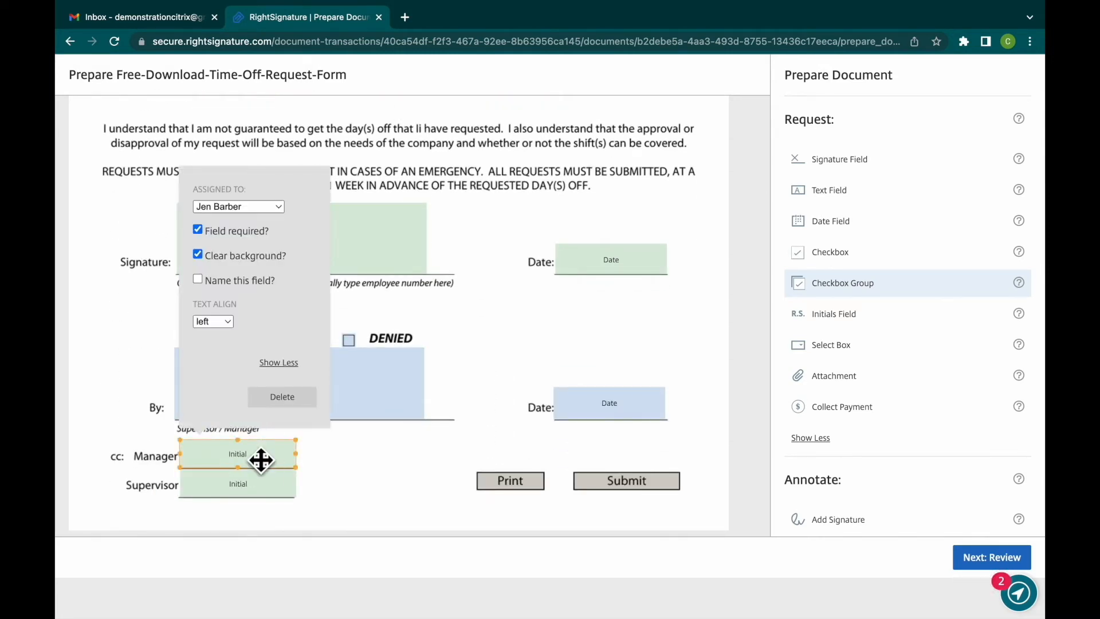
click(283, 207)
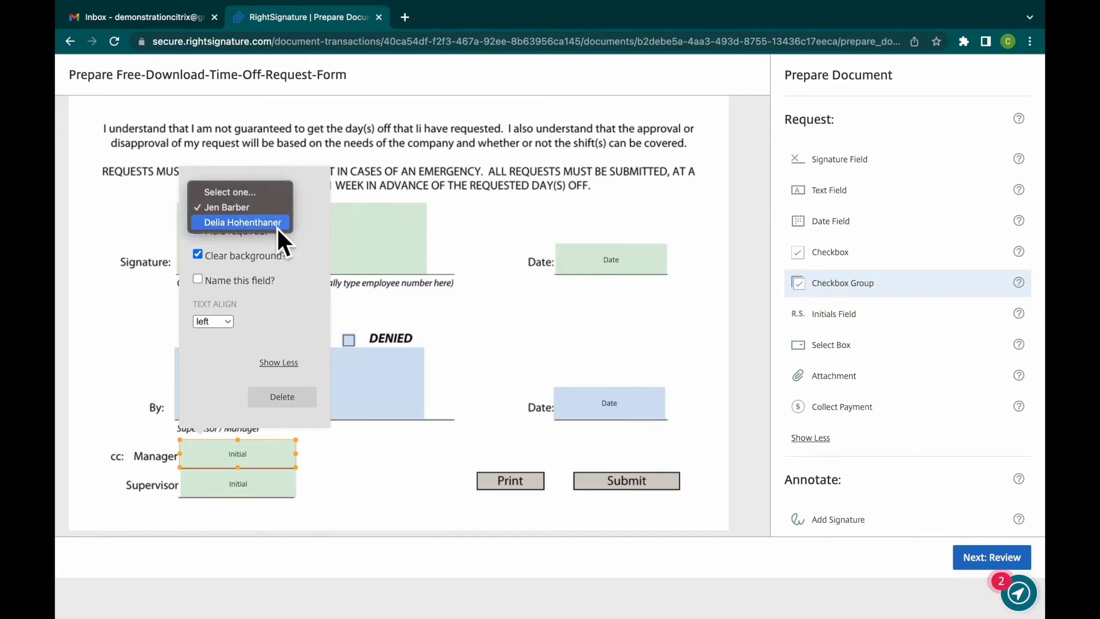
click(276, 223)
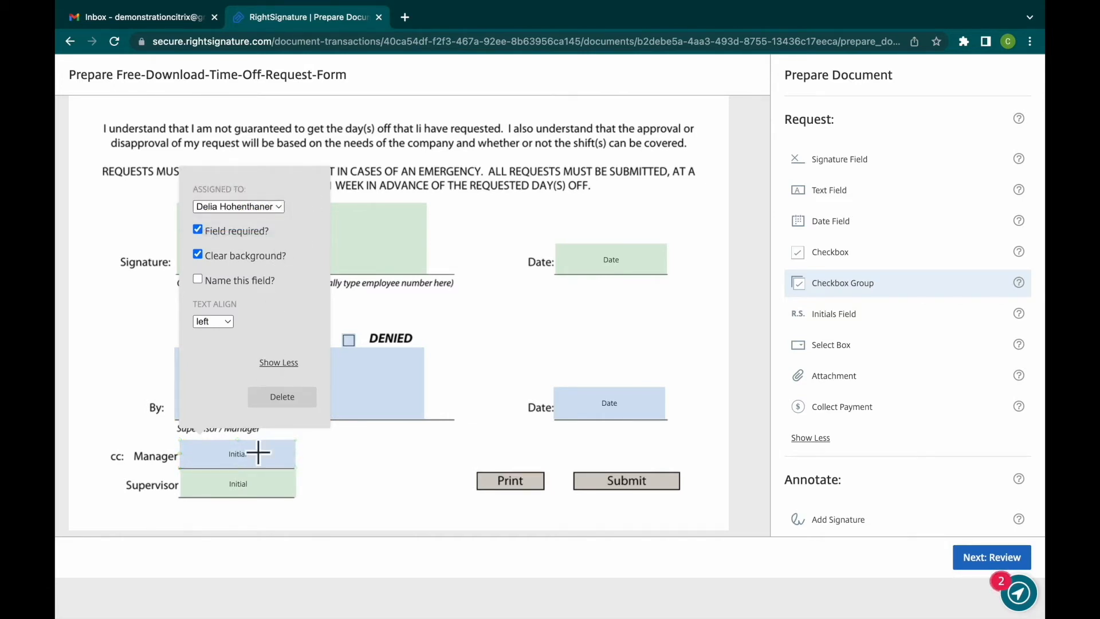
- Delete the initials fields on the cc Supervisor and Manager lines
click(255, 496)
click(283, 428)
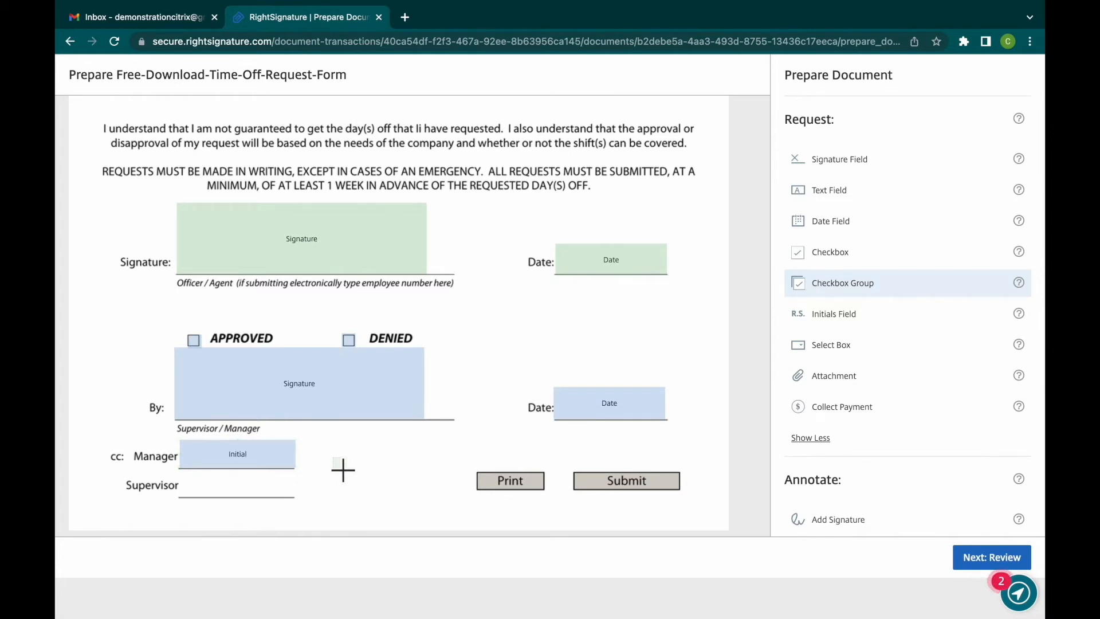
click(277, 469)
click(283, 400)
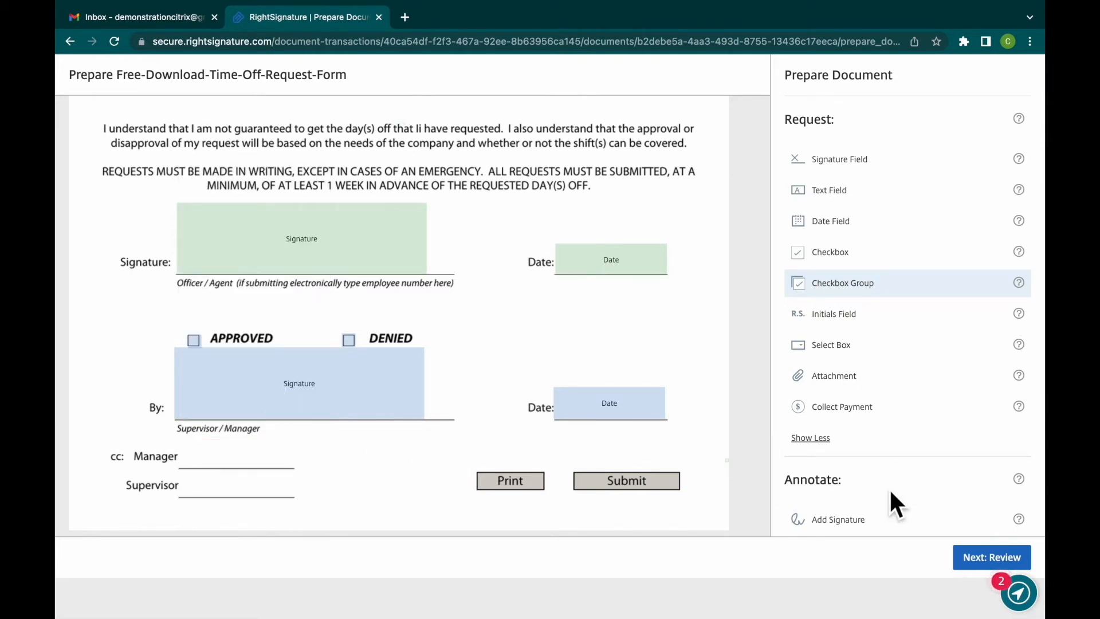
- Add a text annotation on the cc Manager line containing the manager's full name
scroll(953, 470, down, 2)
scroll(943, 453, down, 3)
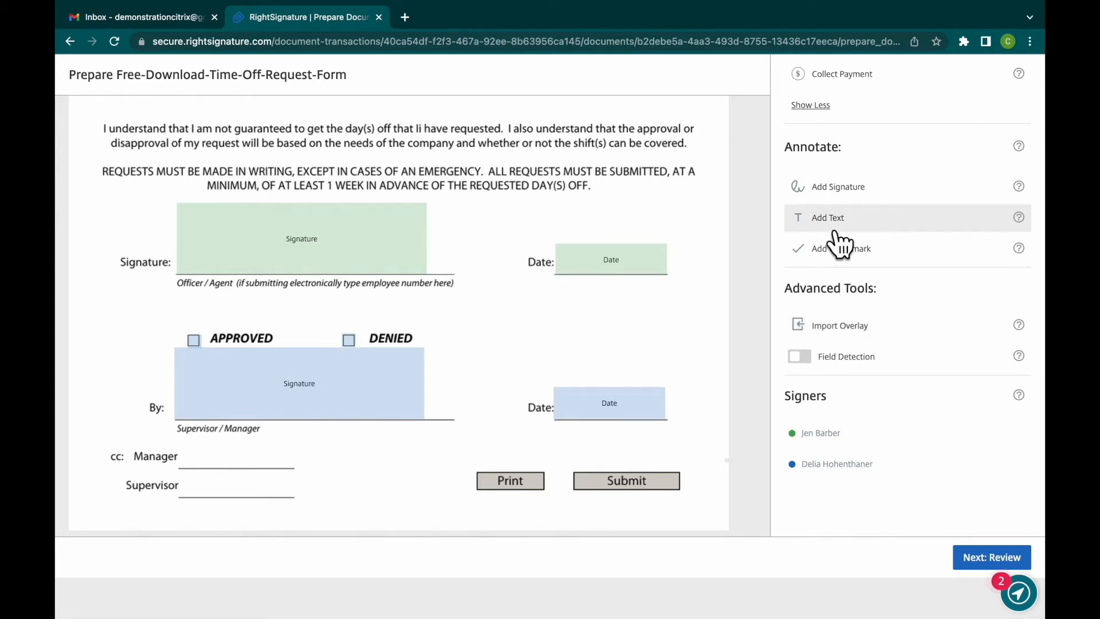
click(885, 220)
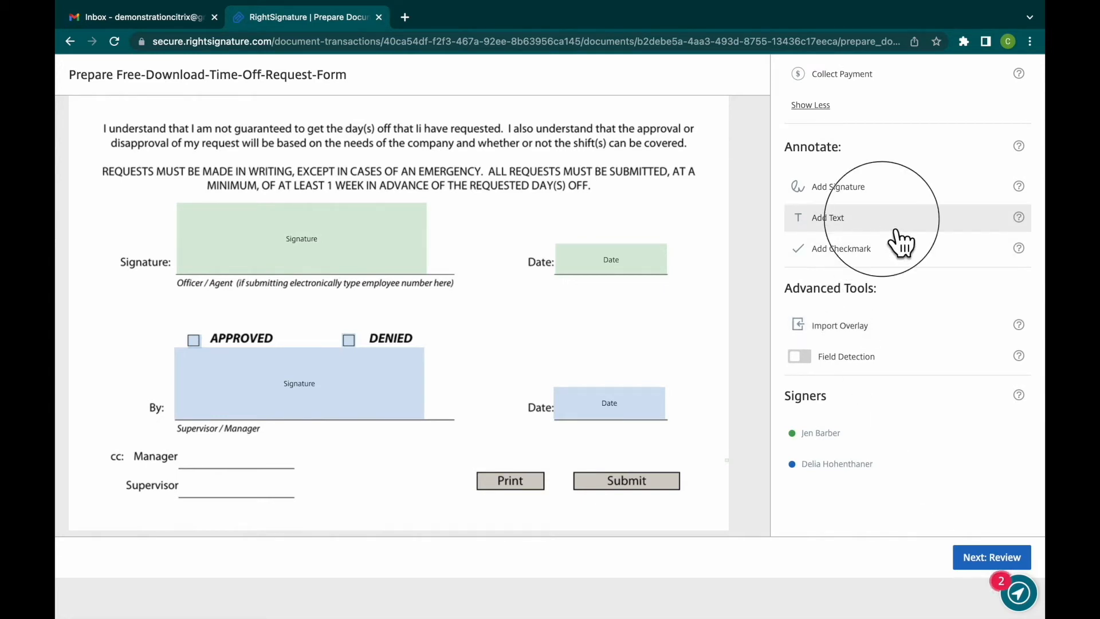
click(185, 456)
text(Roy)
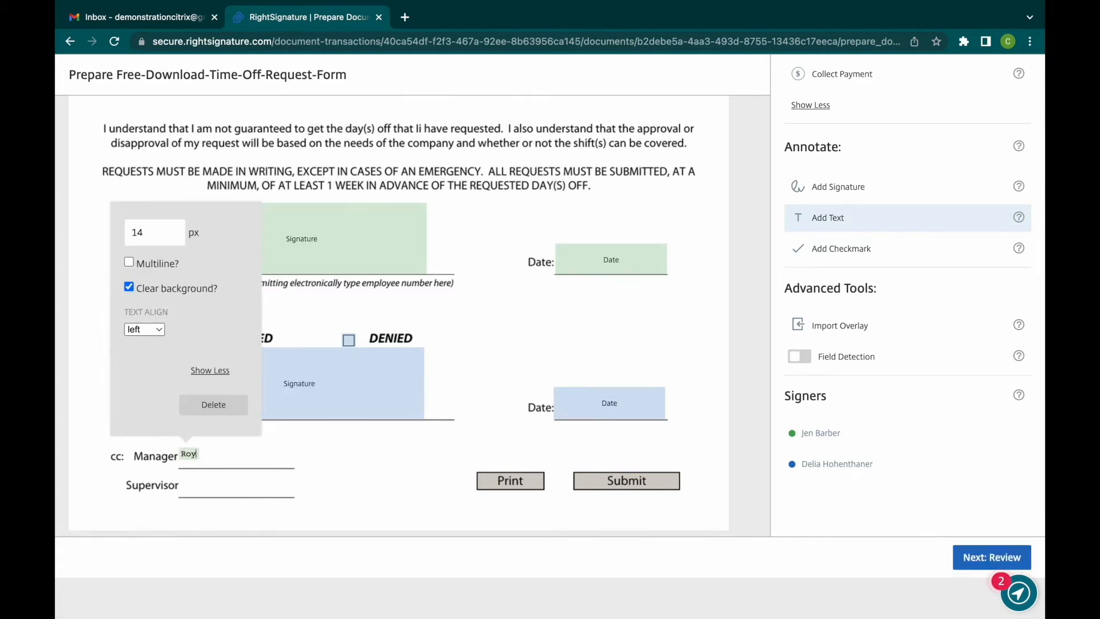
text( T)
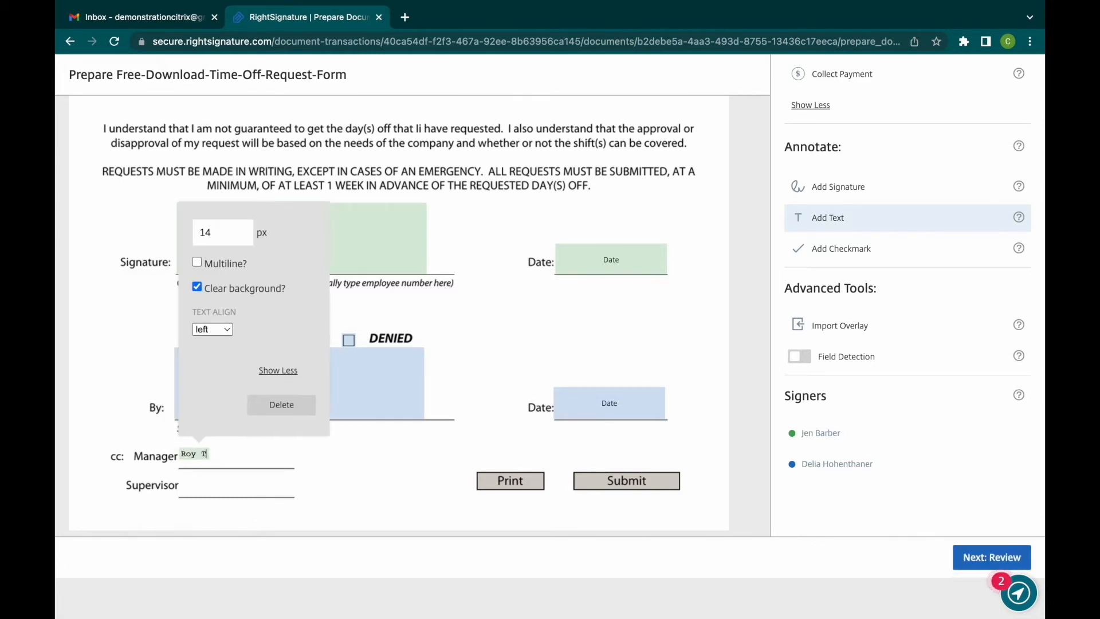
text(renneman)
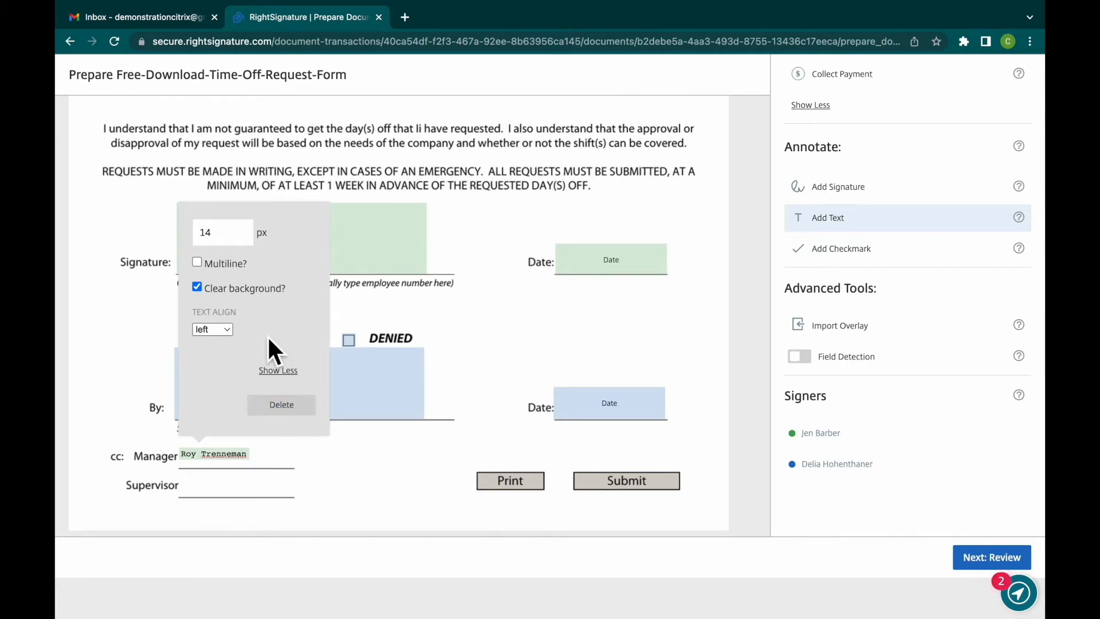
- Set the font size of the manager's name annotation to 21 px
click(245, 231)
click(245, 230)
click(245, 231)
click(245, 230)
click(246, 230)
click(245, 231)
click(245, 230)
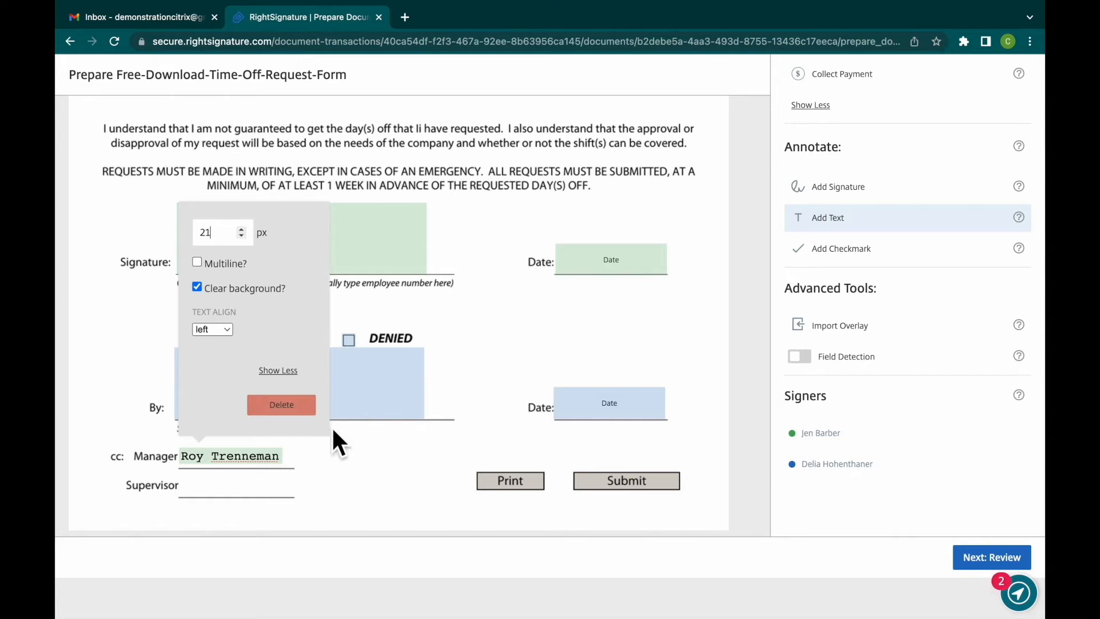
click(343, 458)
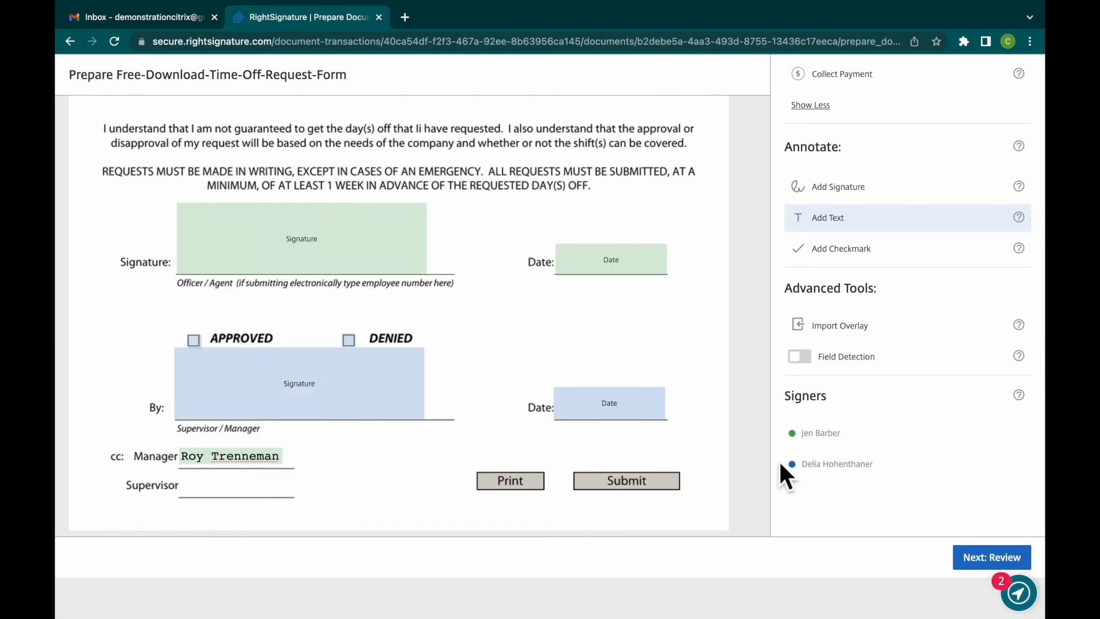
- Add a text annotation on the cc Supervisor line containing the supervisor's full name
click(188, 492)
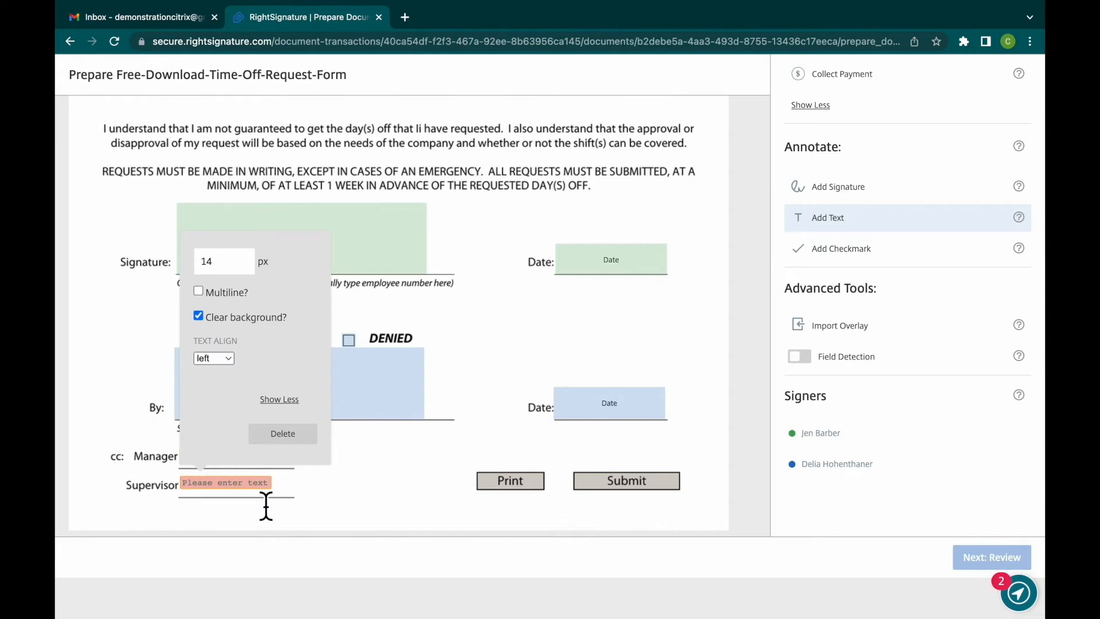
text(Douglas)
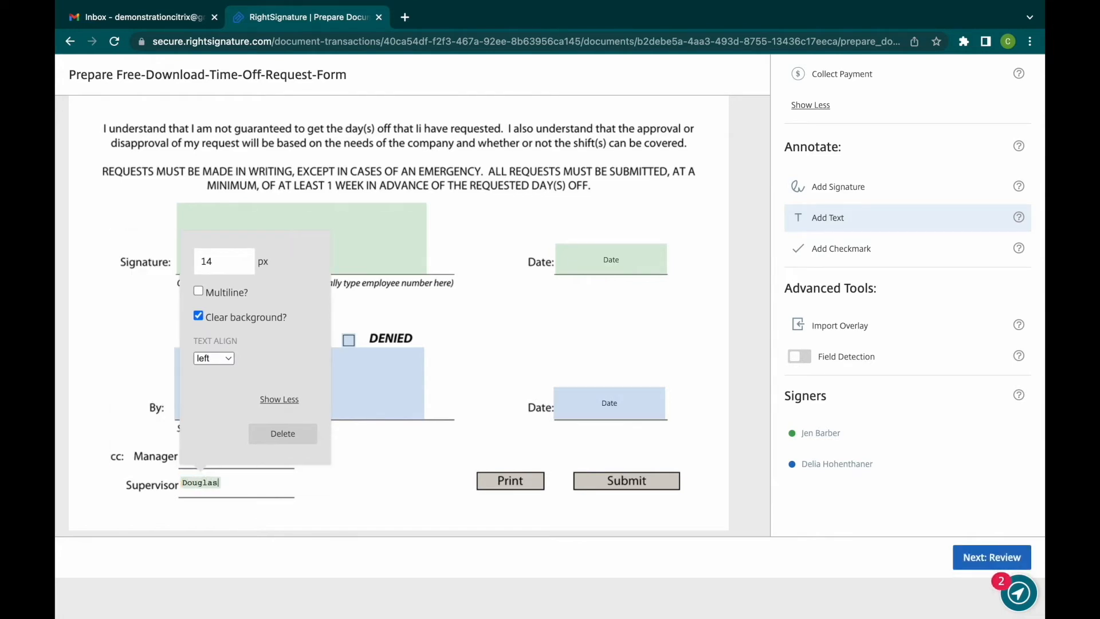
text( Reynholm)
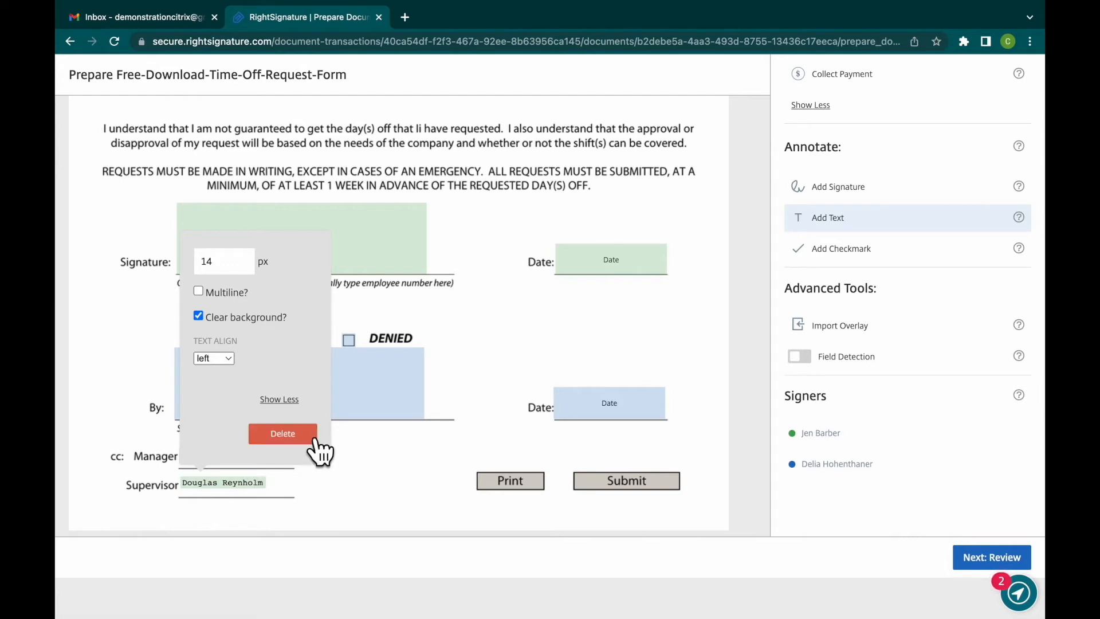
- Increase the font size of the supervisor's name annotation to match the manager's name above it
click(246, 261)
click(246, 261)
click(246, 262)
click(246, 261)
click(246, 261)
click(352, 513)
click(259, 458)
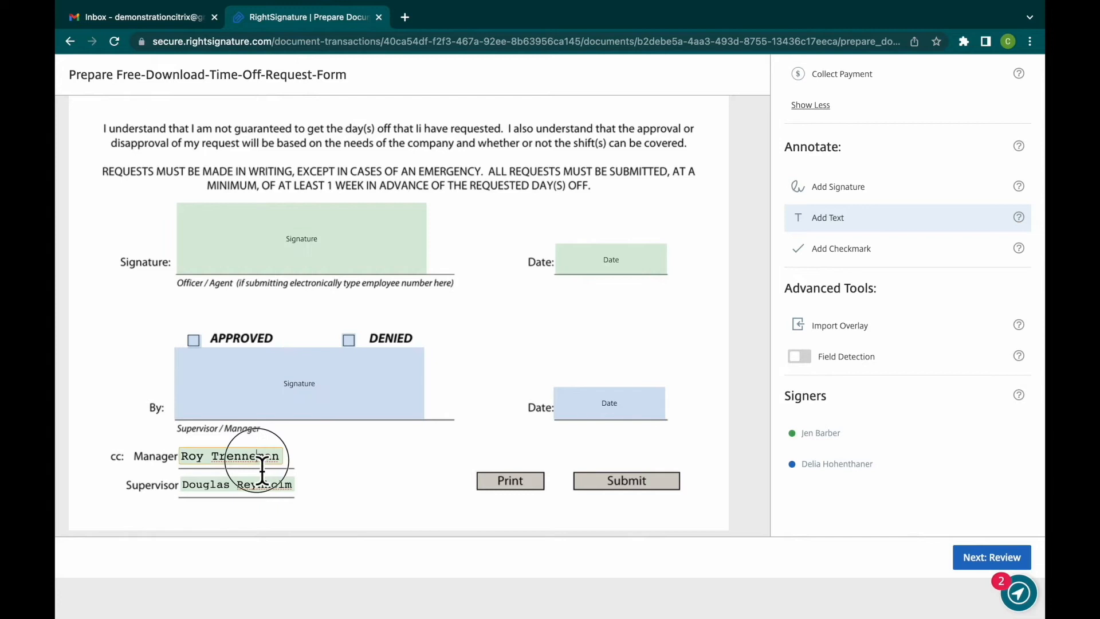
click(257, 484)
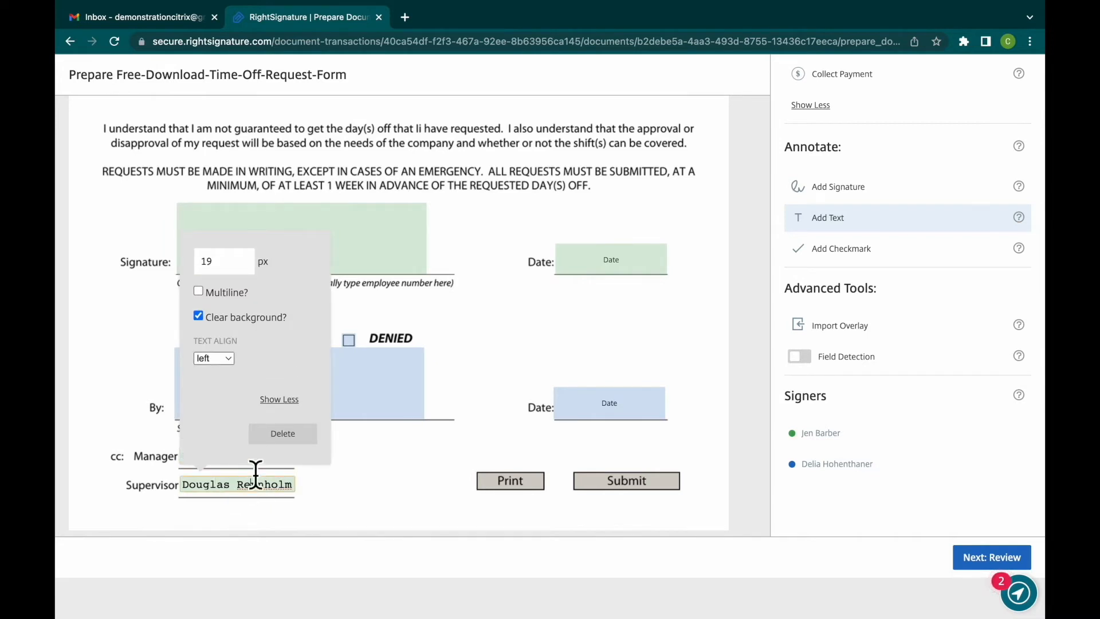
click(248, 259)
click(248, 259)
click(400, 507)
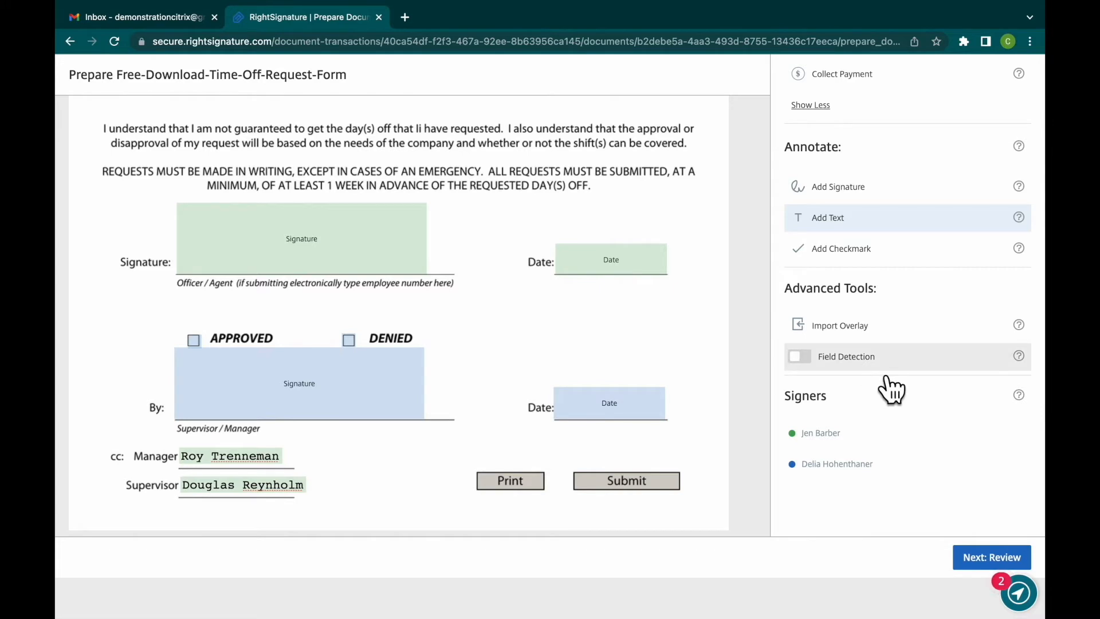
- Finish preparing the time-off request form and proceed to its review page
scroll(890, 387, up, 3)
scroll(890, 387, up, 3)
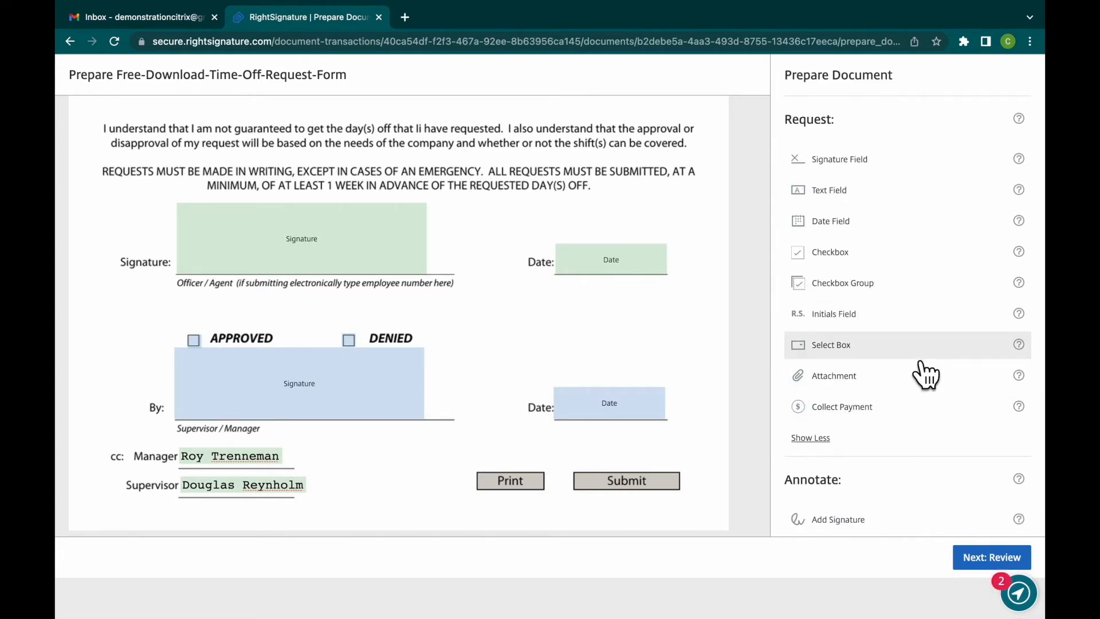
click(993, 567)
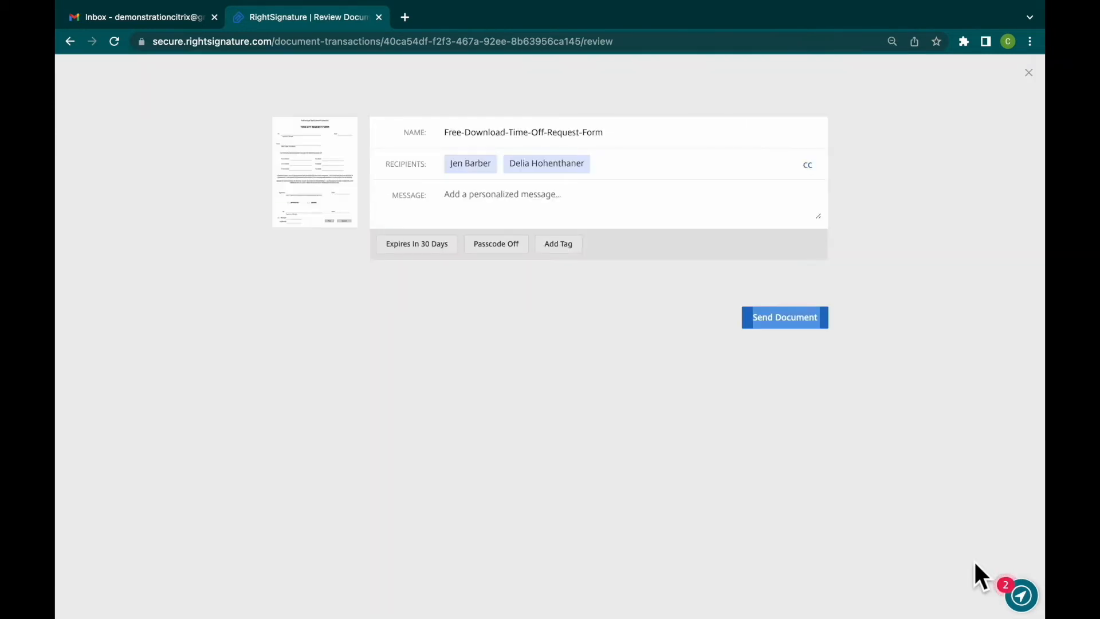
click(953, 551)
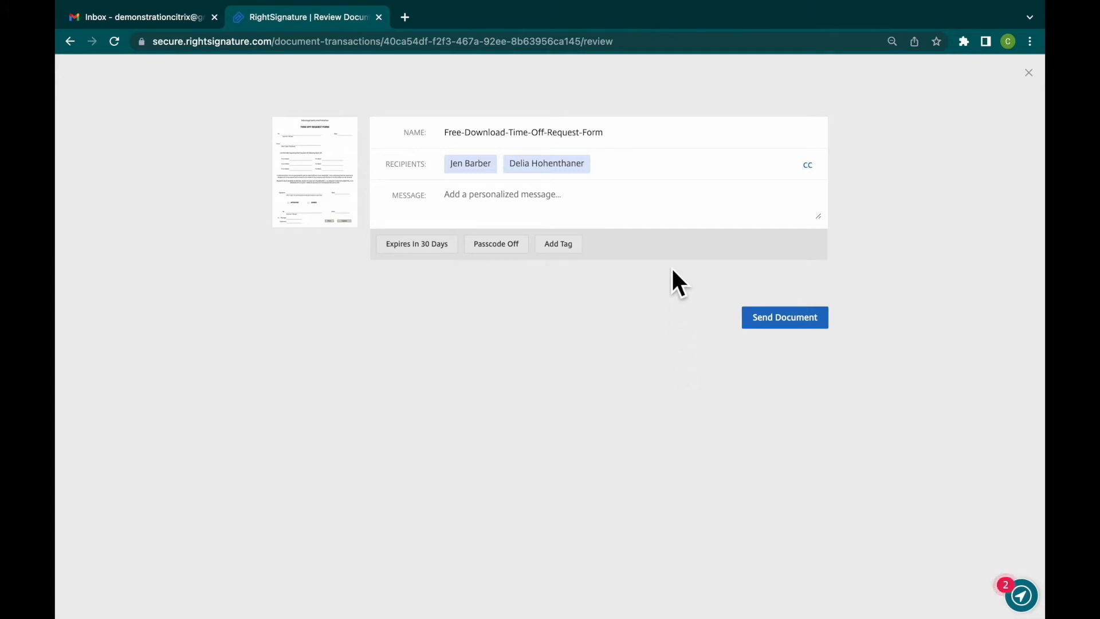
- Rename the document as "Requesting Time Off Form"
triple_click(636, 137)
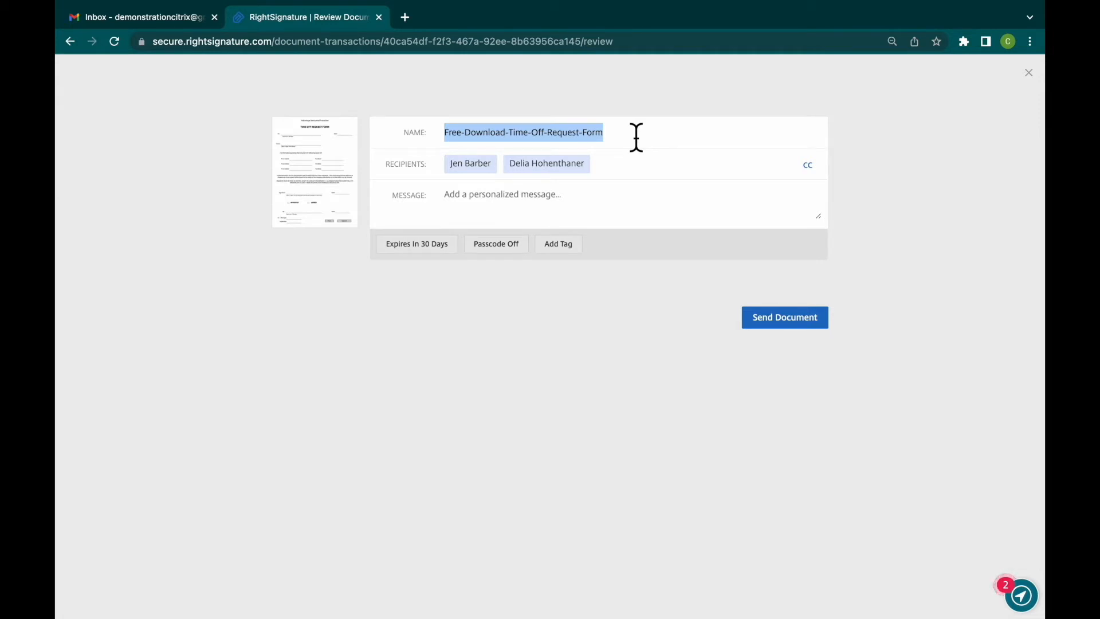
text(Requesting Ti)
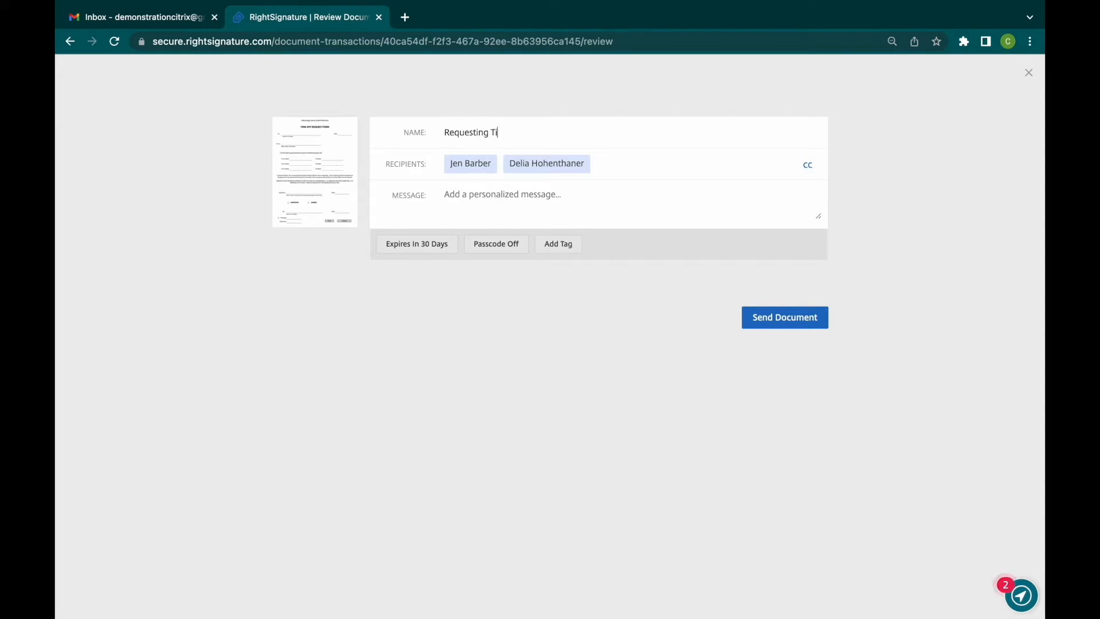
text(me off)
- View the option for adding CC parties to the document without adding anyone
click(812, 165)
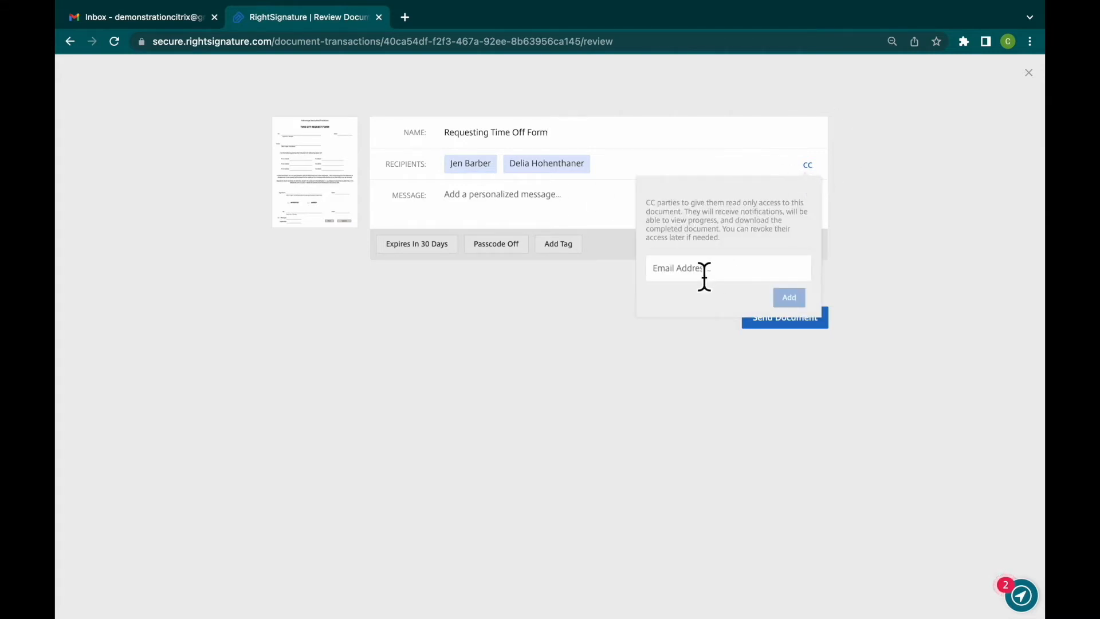
click(823, 169)
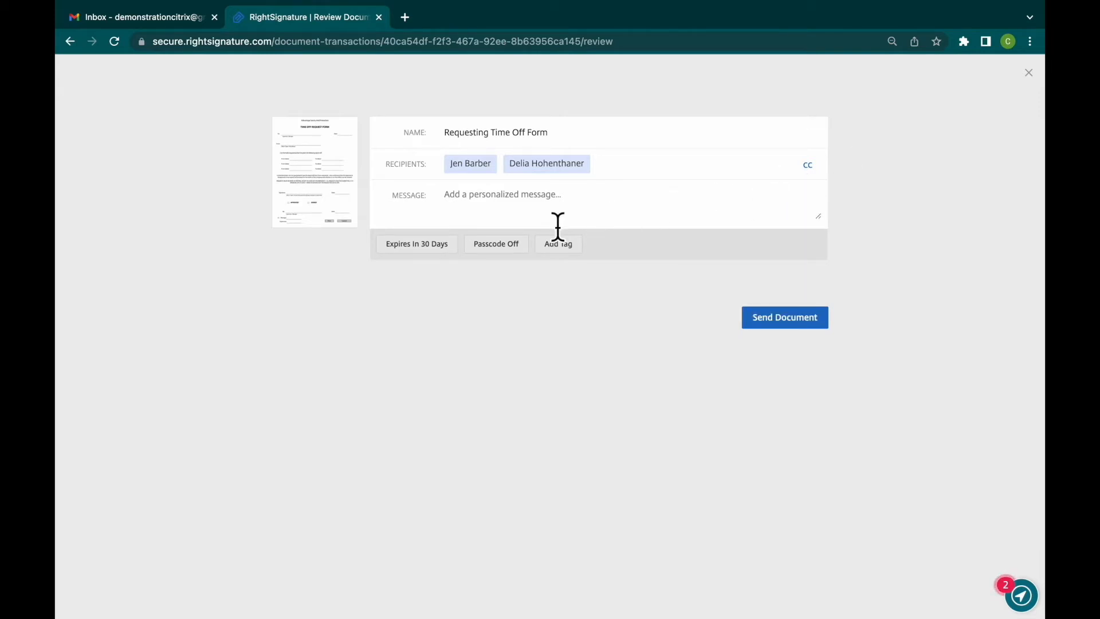
- Try to set the document's expiration to 366 days, and reset it to 30 days
click(459, 245)
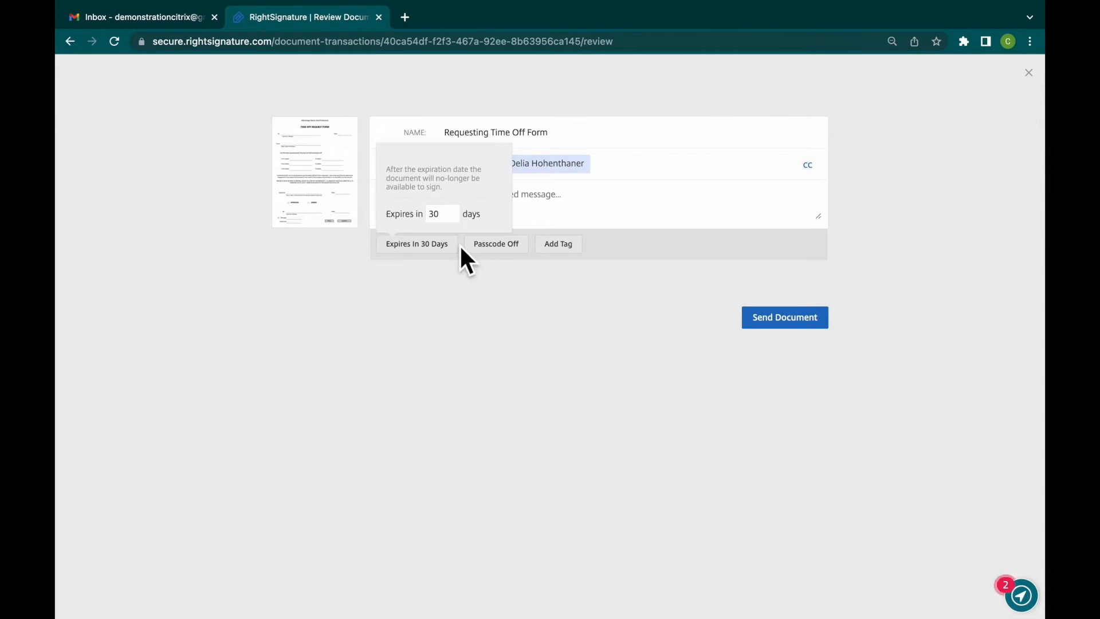
click(452, 212)
click(452, 217)
double_click(447, 225)
text(366)
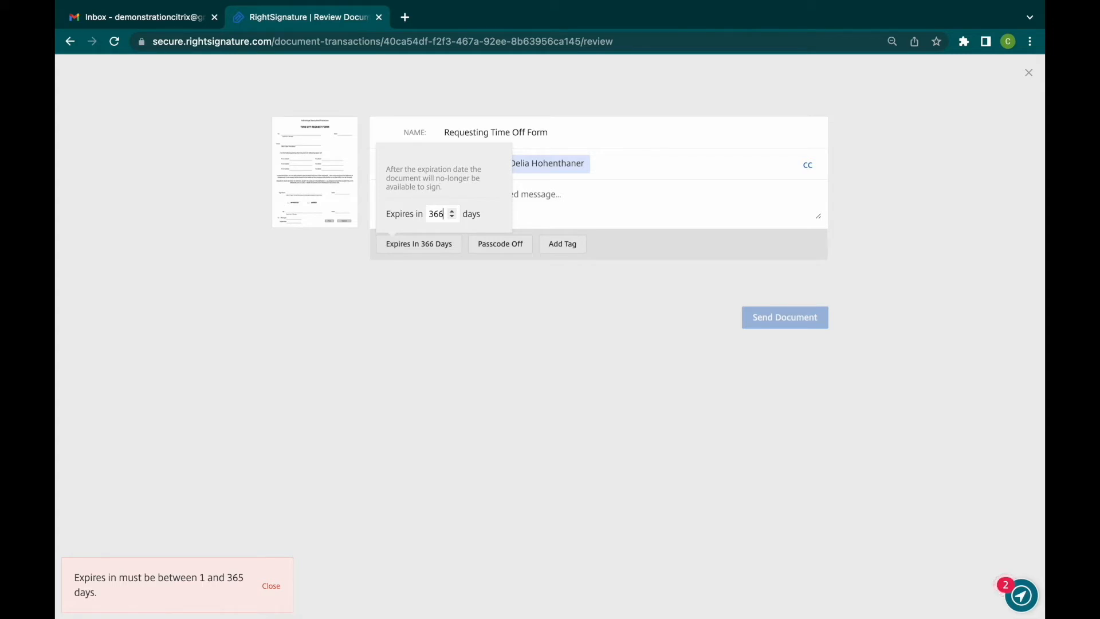
click(480, 294)
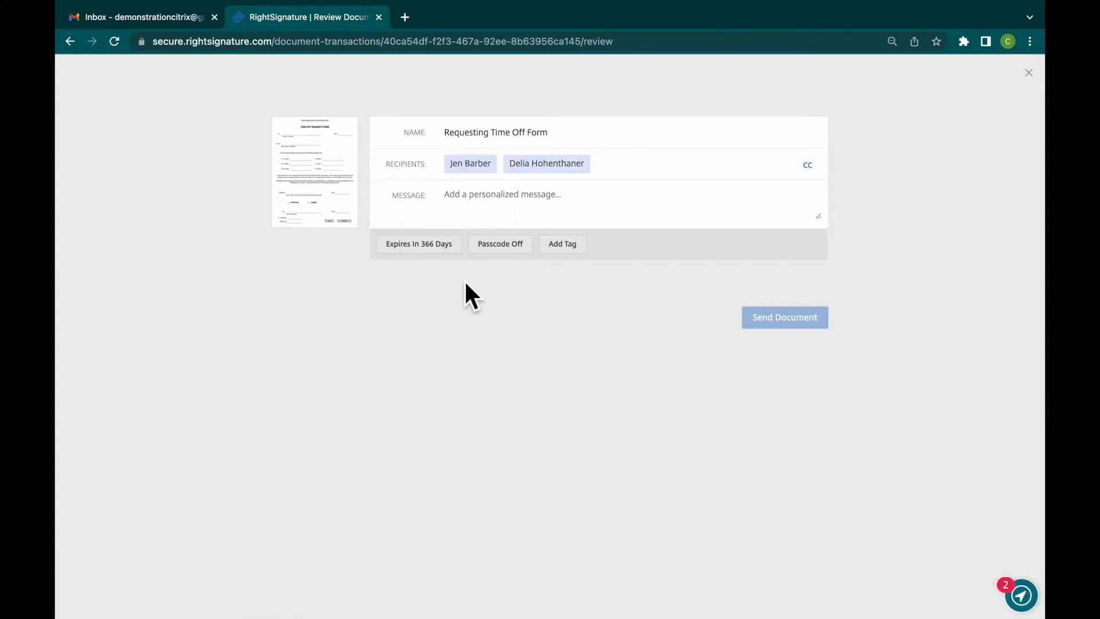
click(447, 246)
click(445, 215)
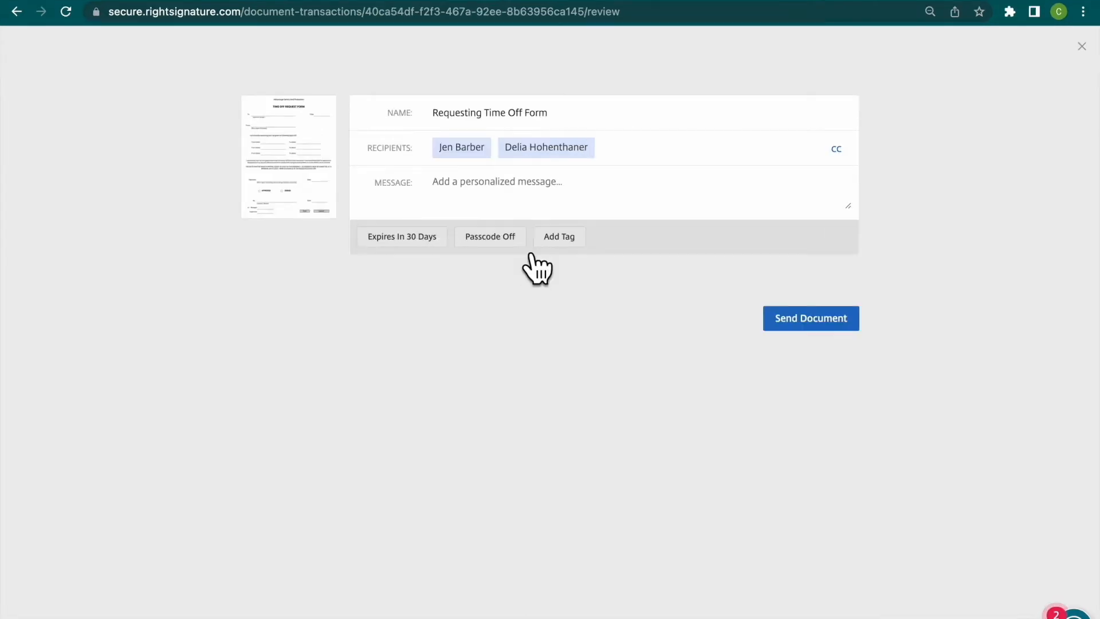
- Turn the document's passcode protection on and back off
click(517, 243)
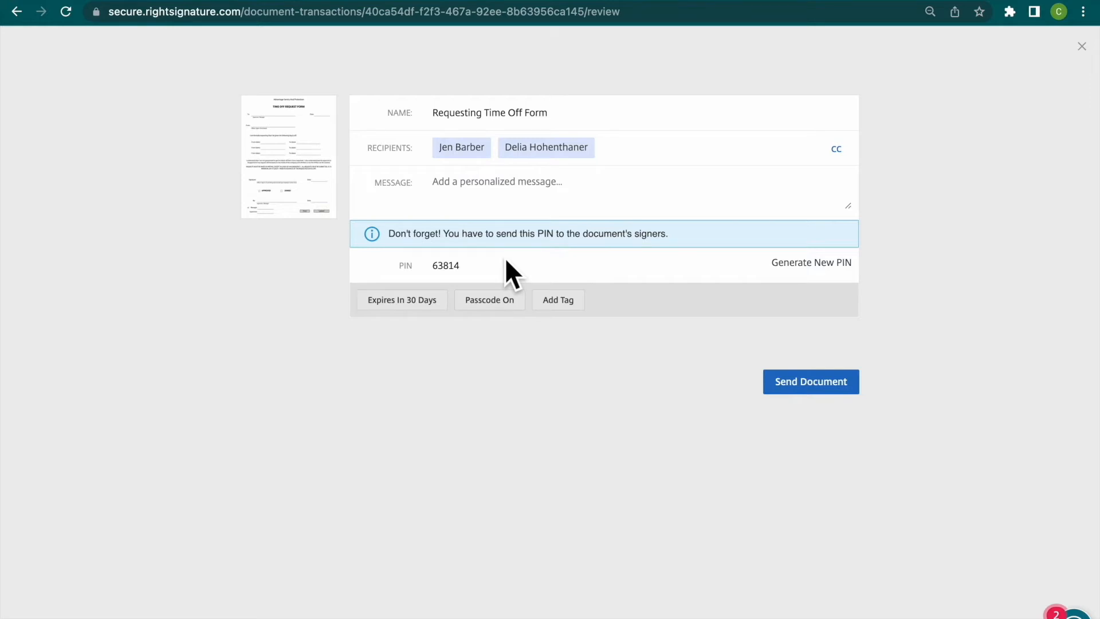
click(520, 305)
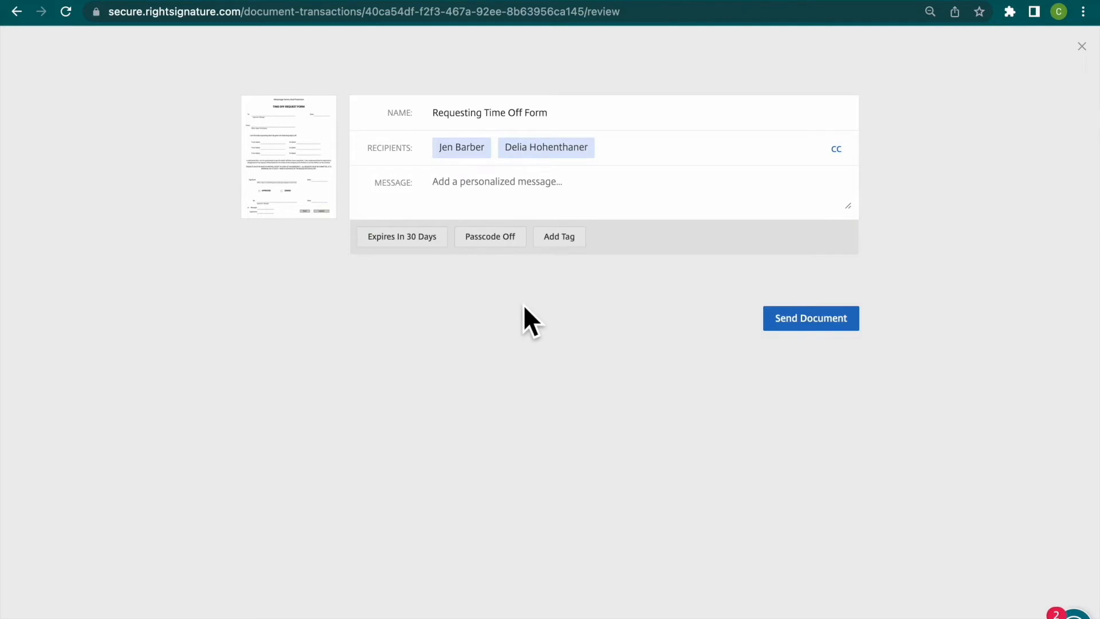
- Add a "Time Off" tag to the document, leaving its optional value empty
click(576, 239)
click(612, 176)
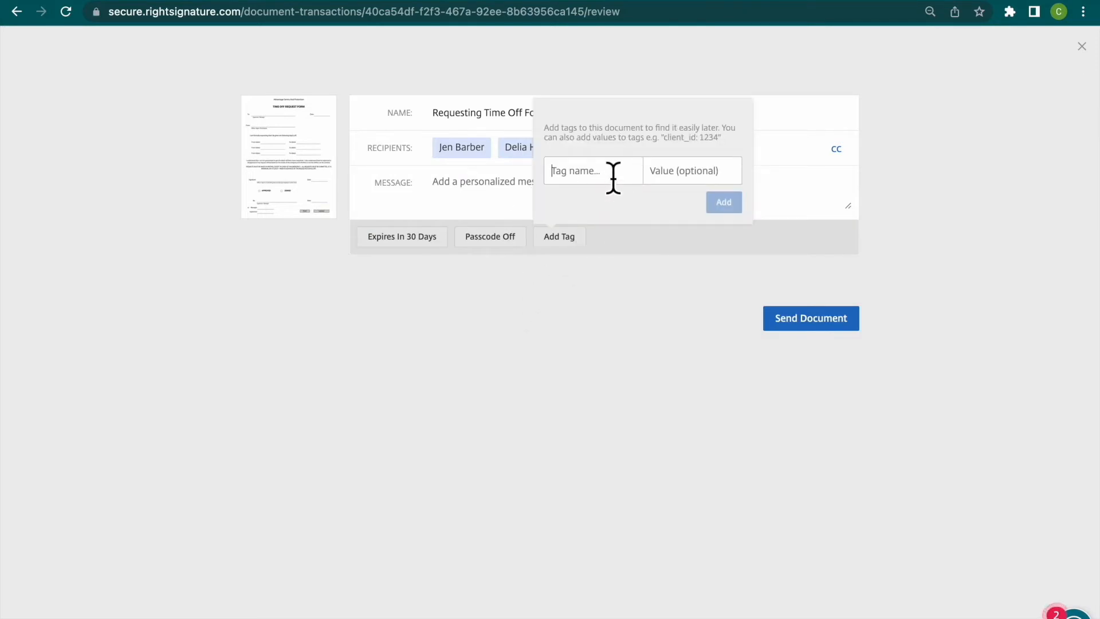
text(Time Off)
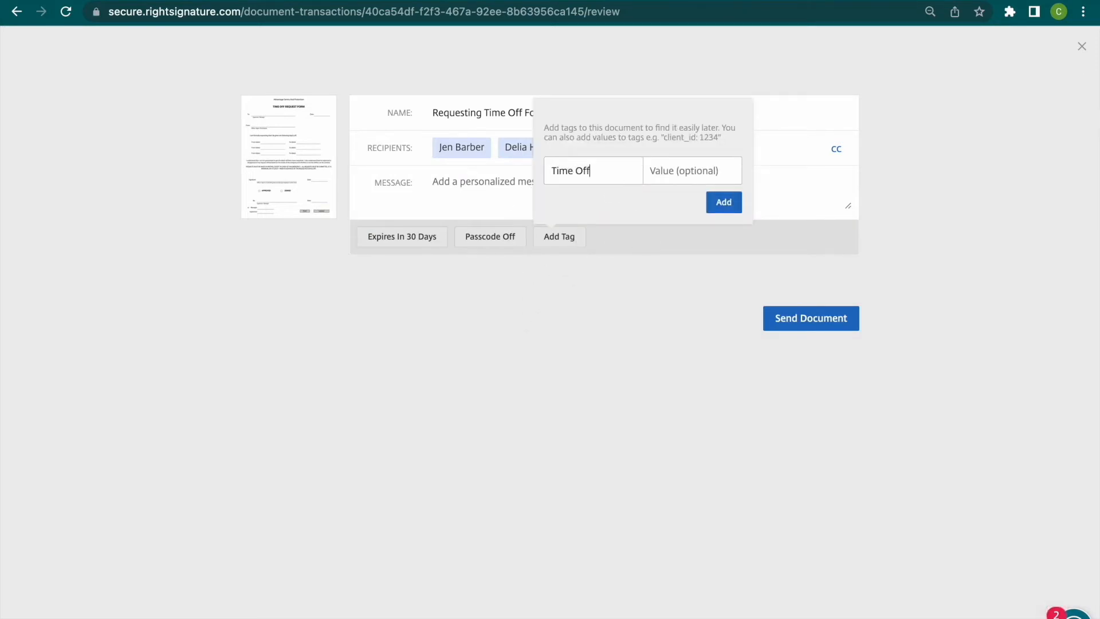
click(729, 207)
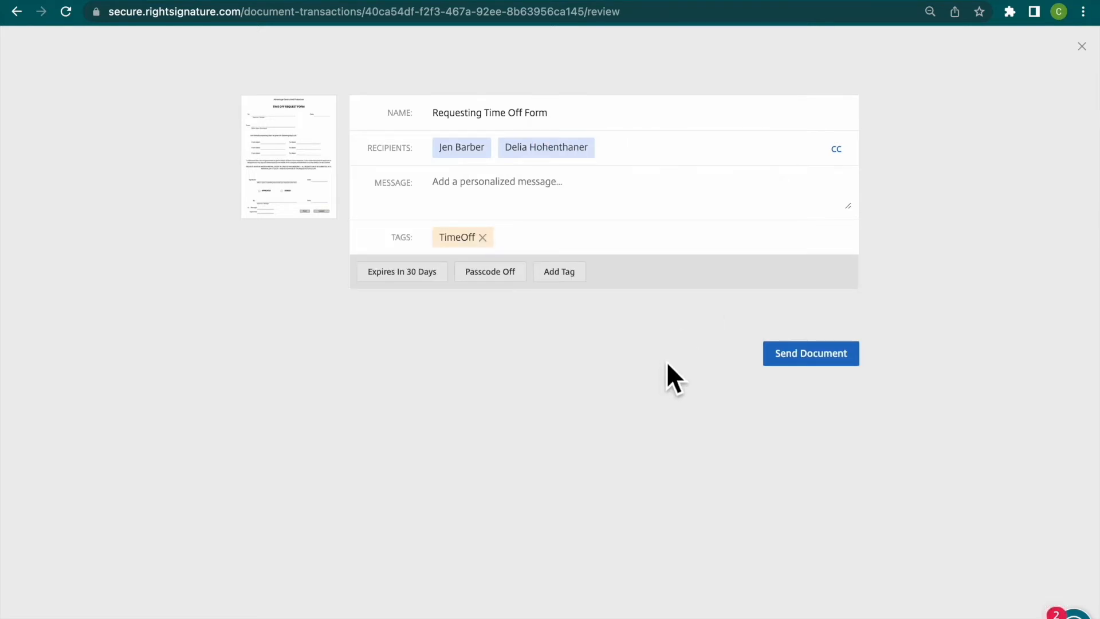
- Write the personalized message "Please fill out the request time off form. Thank you" for the recipients
click(640, 200)
text(Please fill out the )
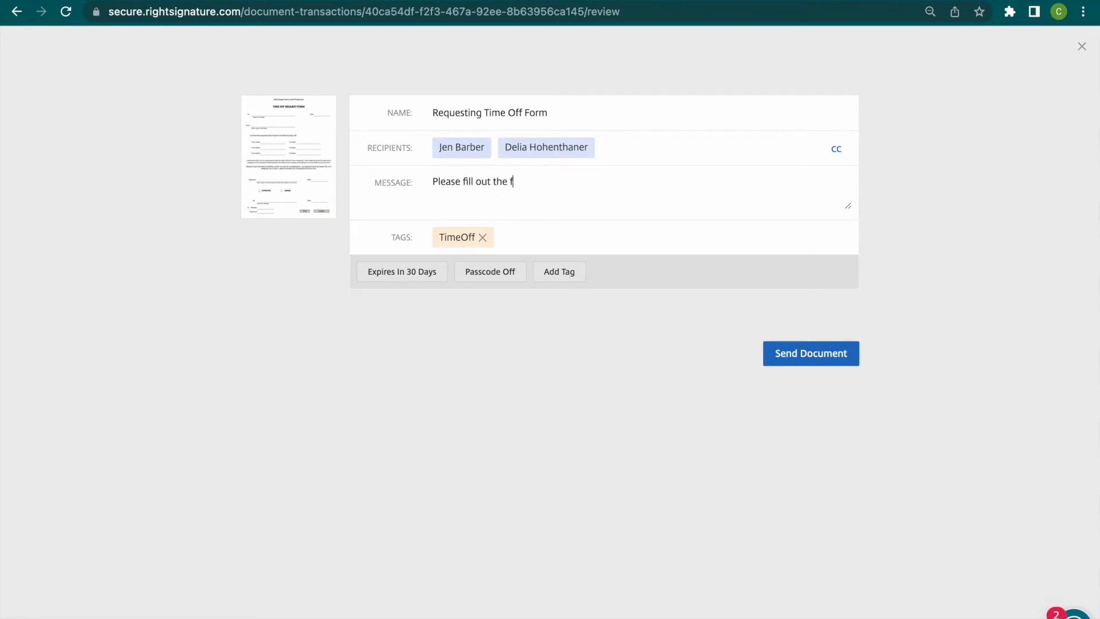
text(request time off form. Thank you)
right_click(574, 184)
click(552, 204)
click(705, 200)
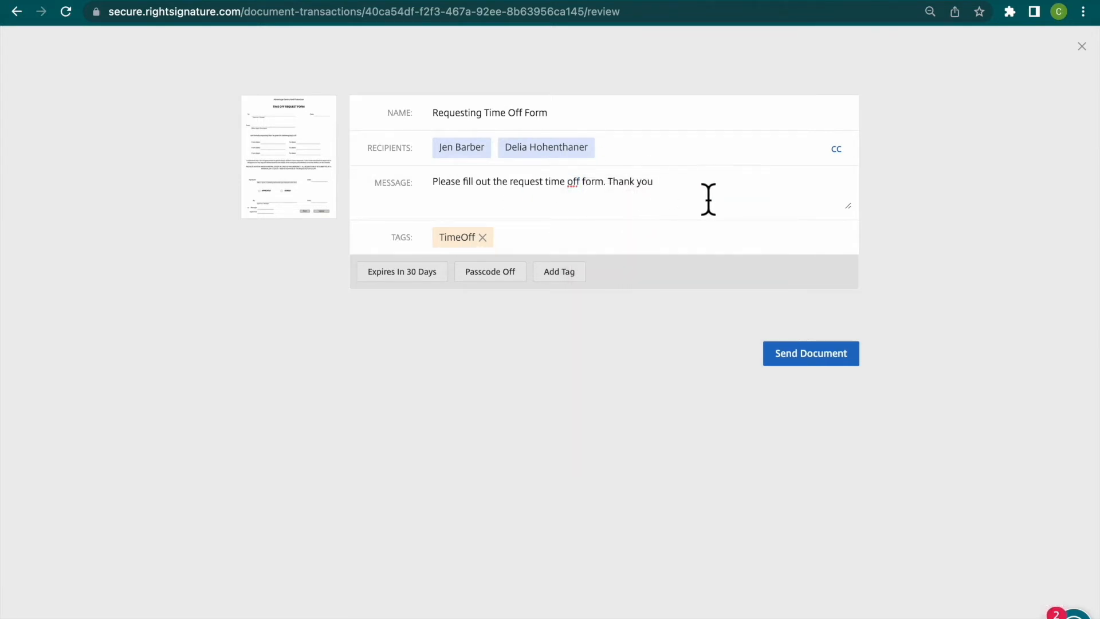
- Enlarge the message box, move "Thank you," below a blank line, and sign off underneath with the sender's full name
drag(849, 206, 883, 383)
click(610, 184)
key(Return)
key(Return)
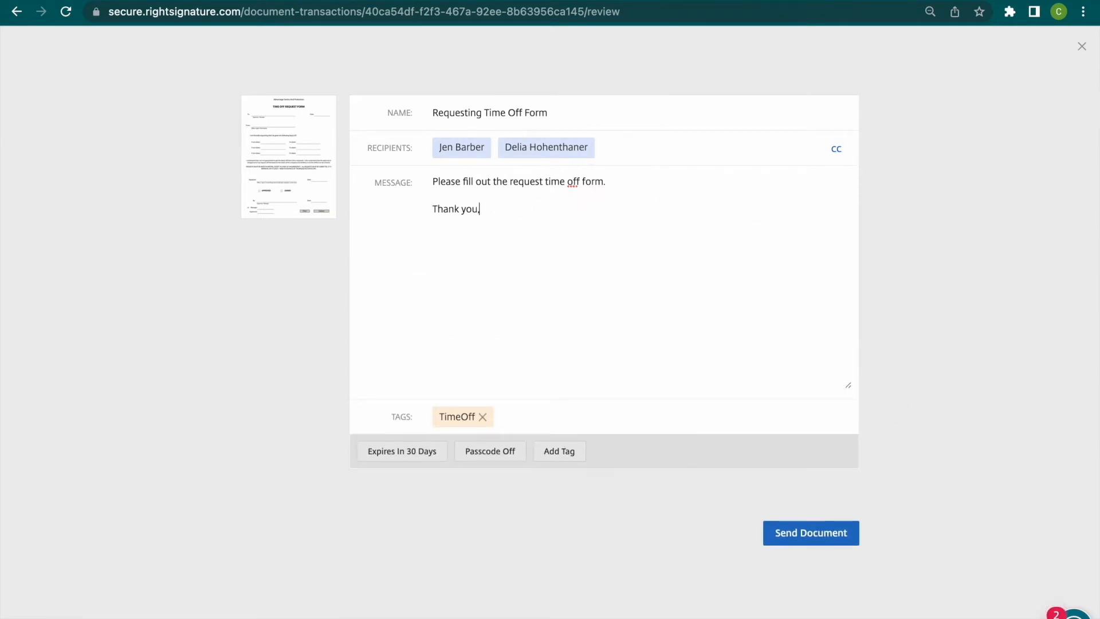
key(Return)
key(Return)
text(Delia Hohenthaner)
- Send the document for signature and dismiss the introductory tips on its details page
click(816, 531)
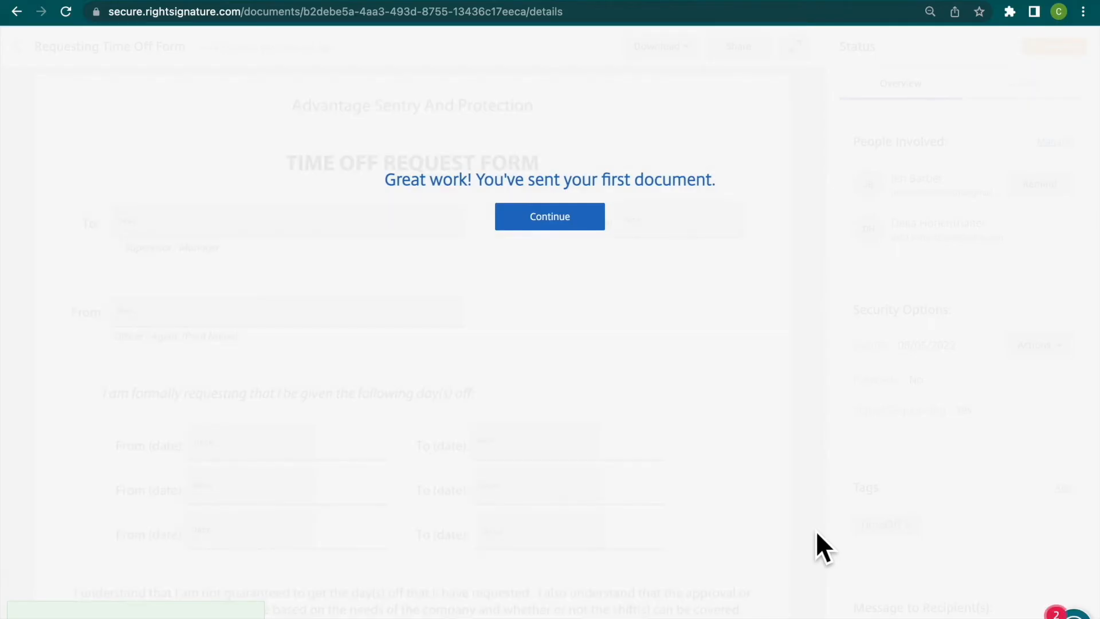
click(598, 224)
click(786, 143)
click(862, 301)
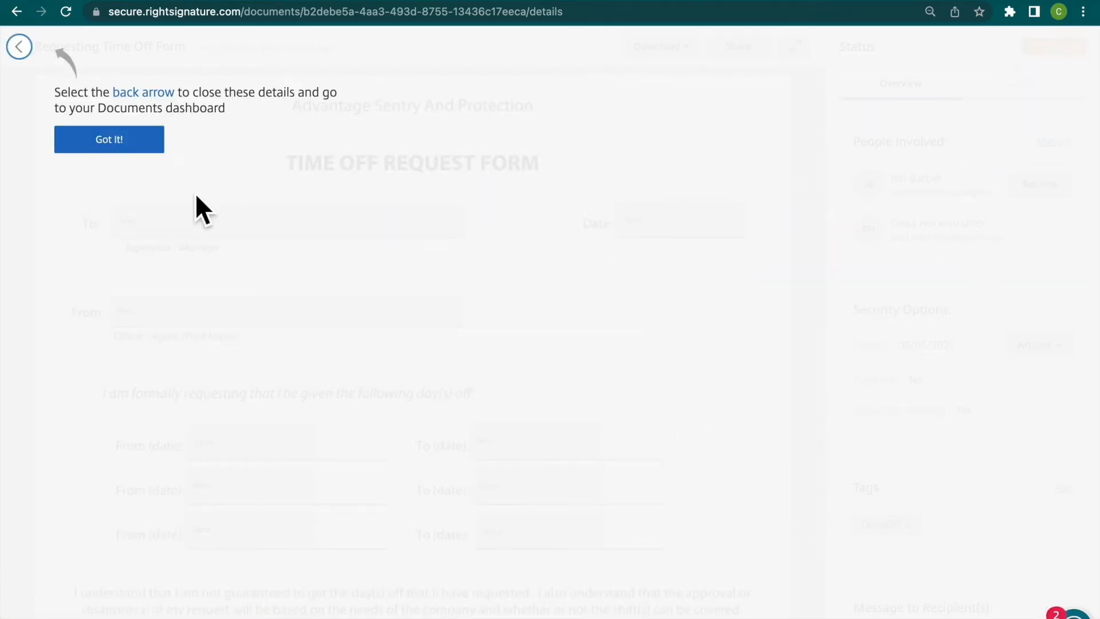
click(109, 139)
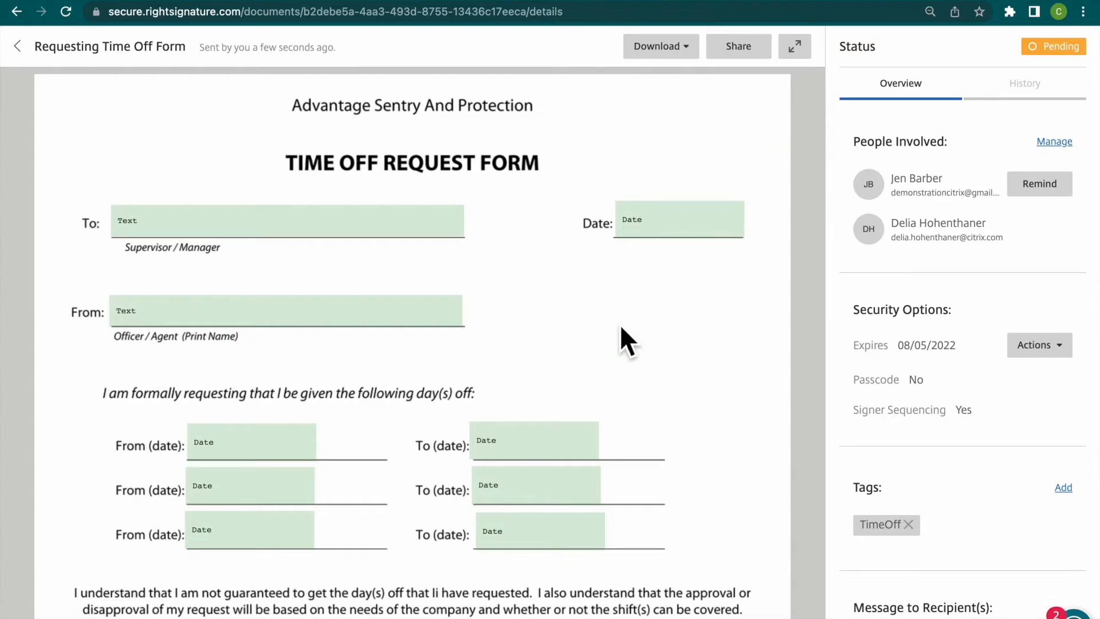
- Examine the document's access settings, including the first signer's email editing and the adding of a viewer, without changing anything
click(1076, 148)
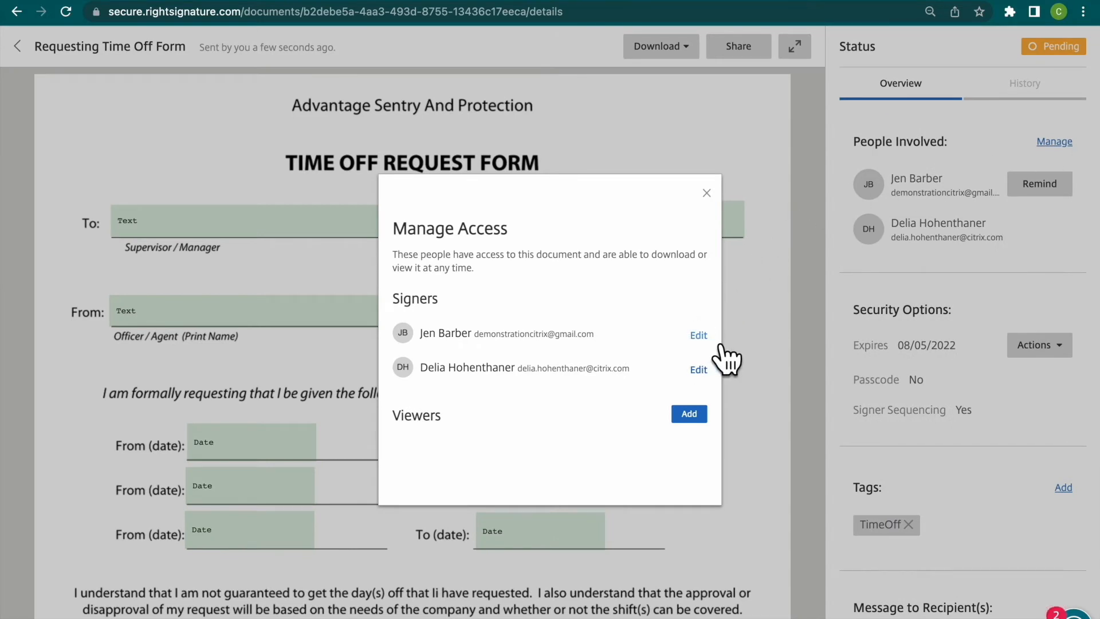
click(700, 336)
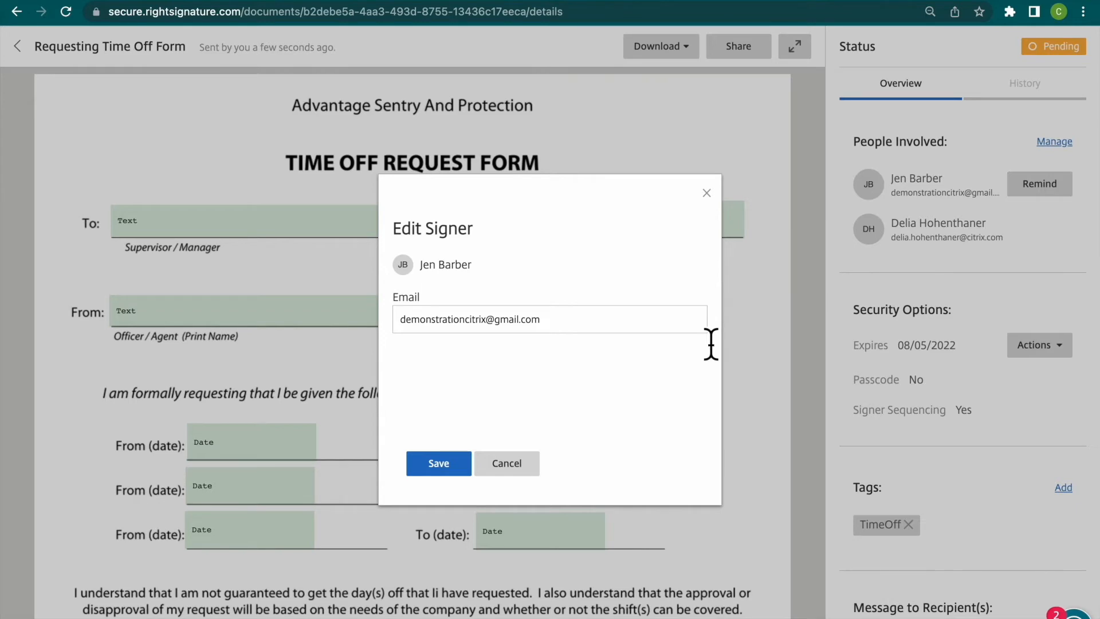
click(614, 332)
click(545, 476)
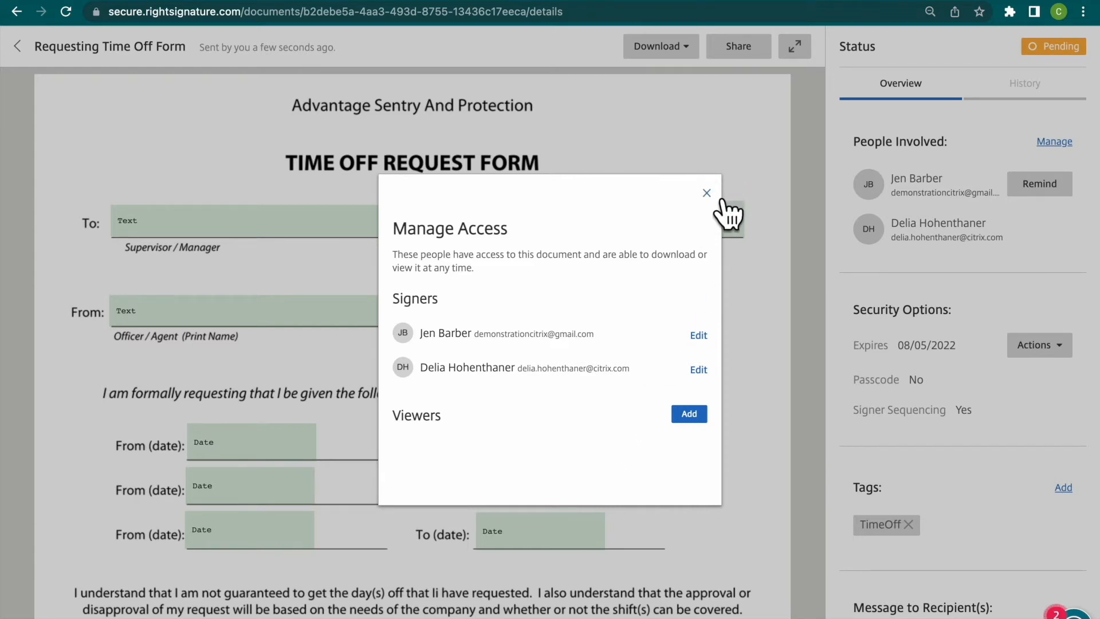
click(704, 415)
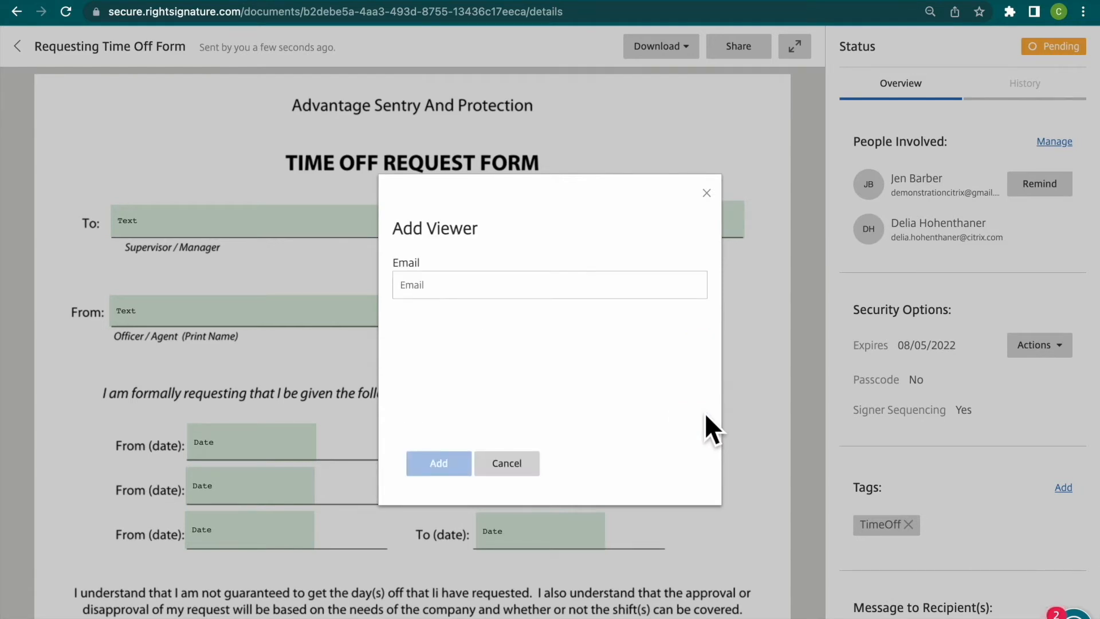
click(536, 468)
click(707, 193)
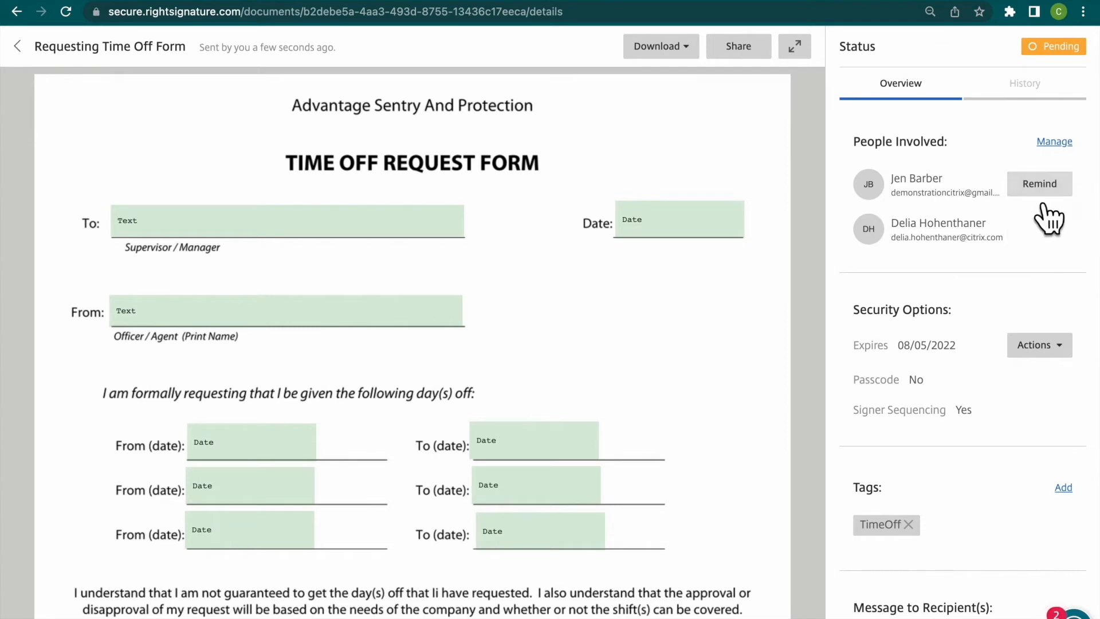
- Check the sent document's history and return to its overview
click(1072, 194)
click(1036, 98)
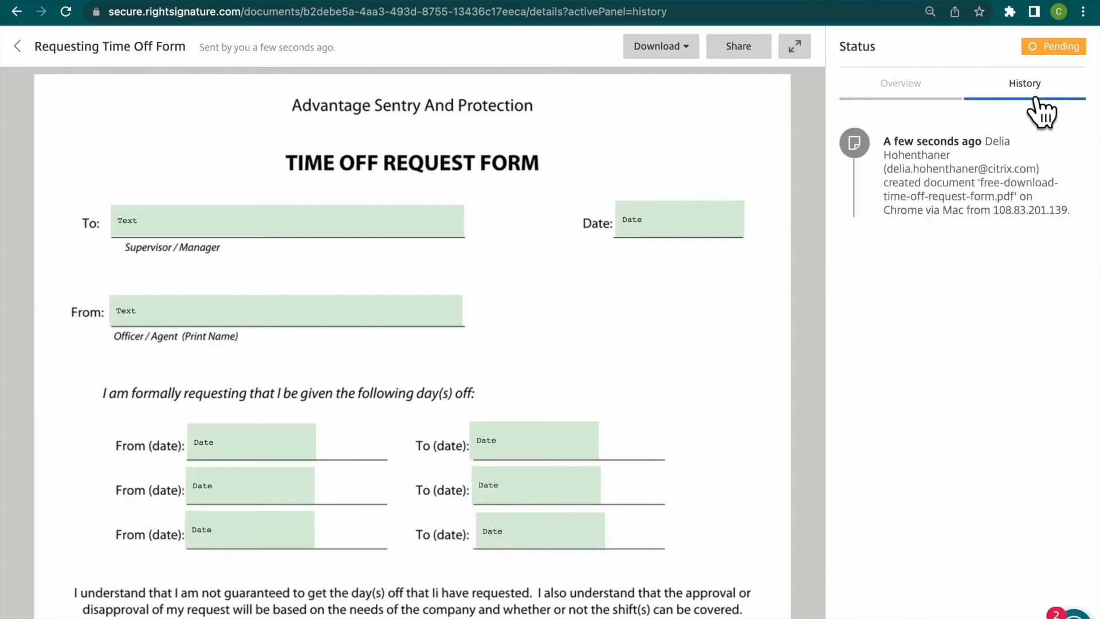
click(952, 87)
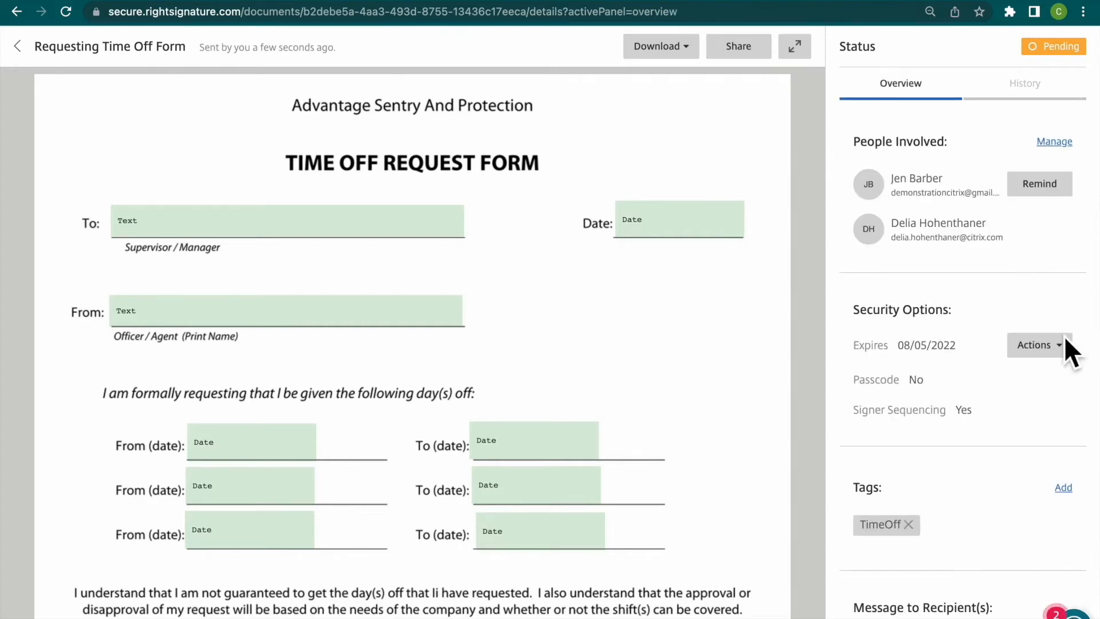
- Change the sent document's expiration date to 07/05/2023
click(1067, 350)
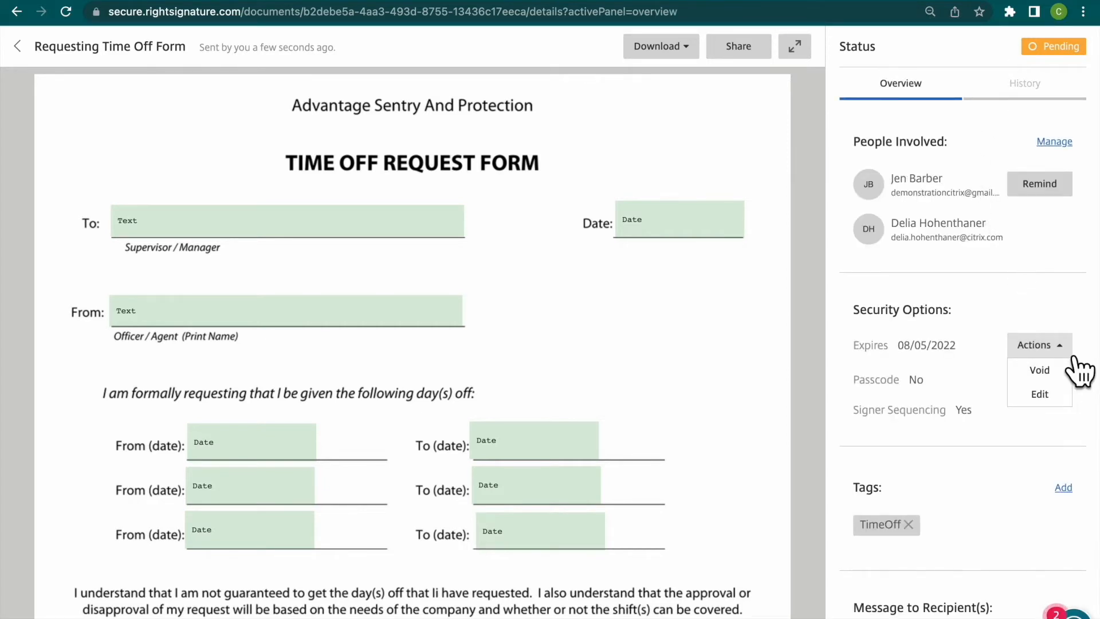
click(1067, 401)
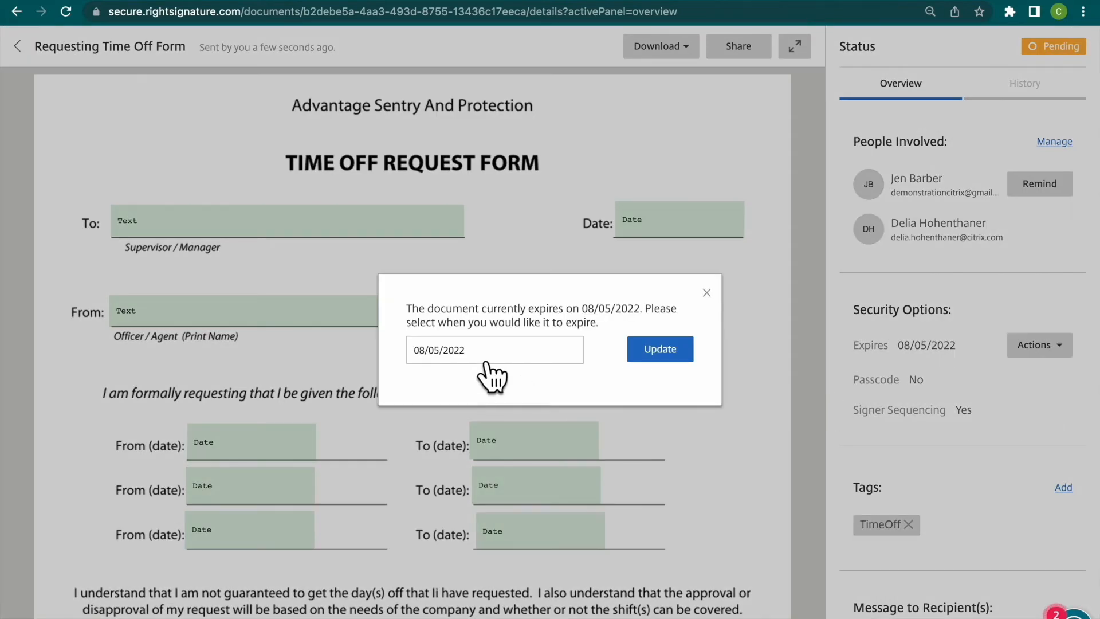
click(513, 360)
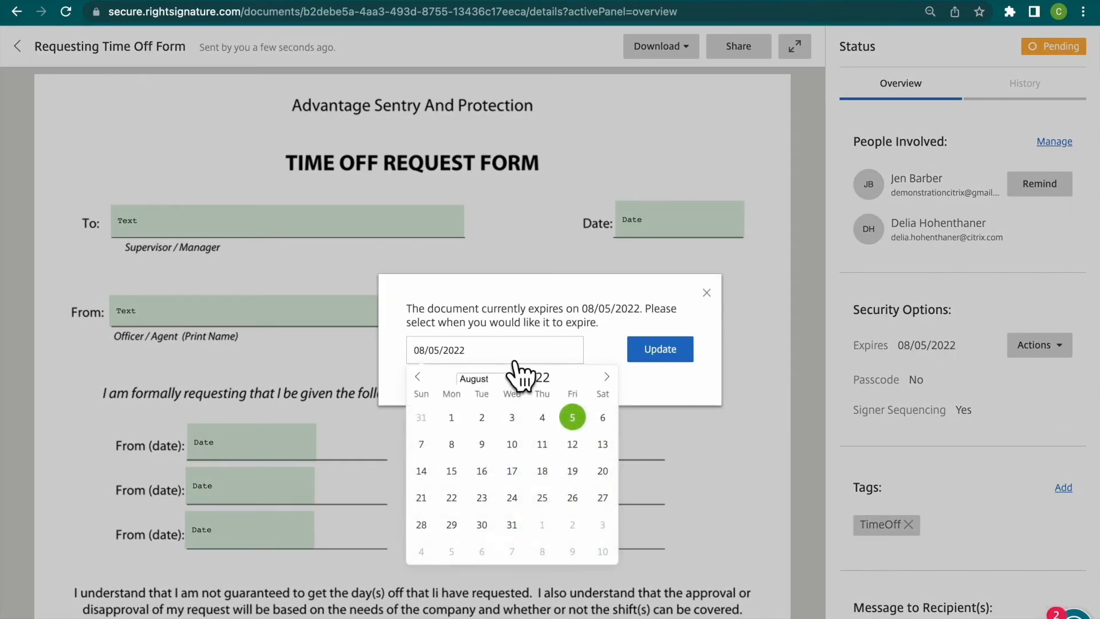
click(563, 373)
click(605, 418)
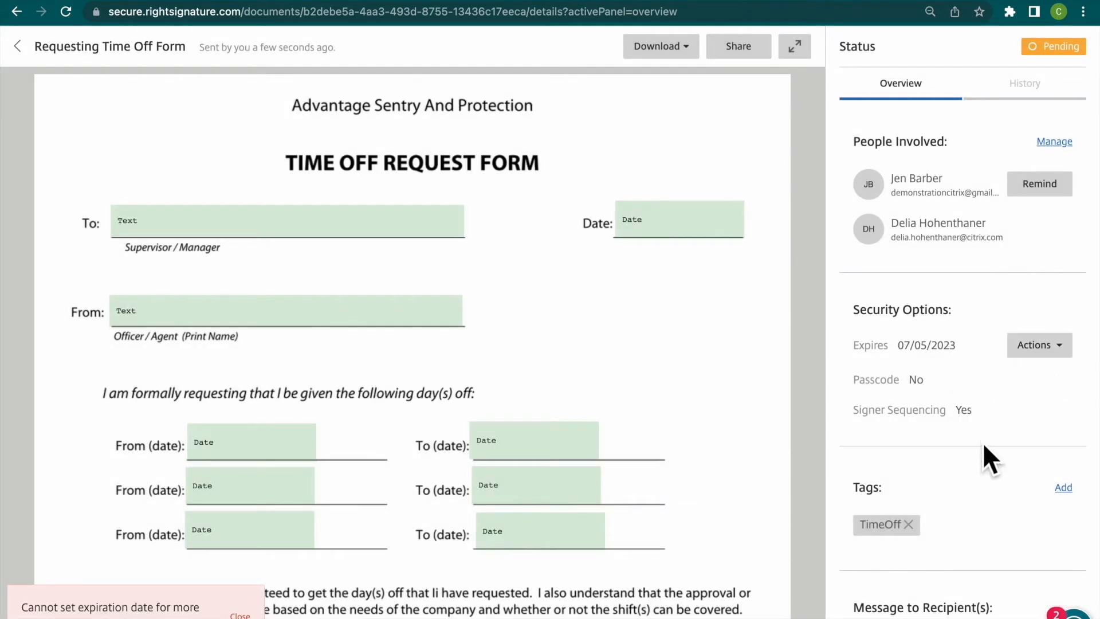
scroll(983, 445, down, 3)
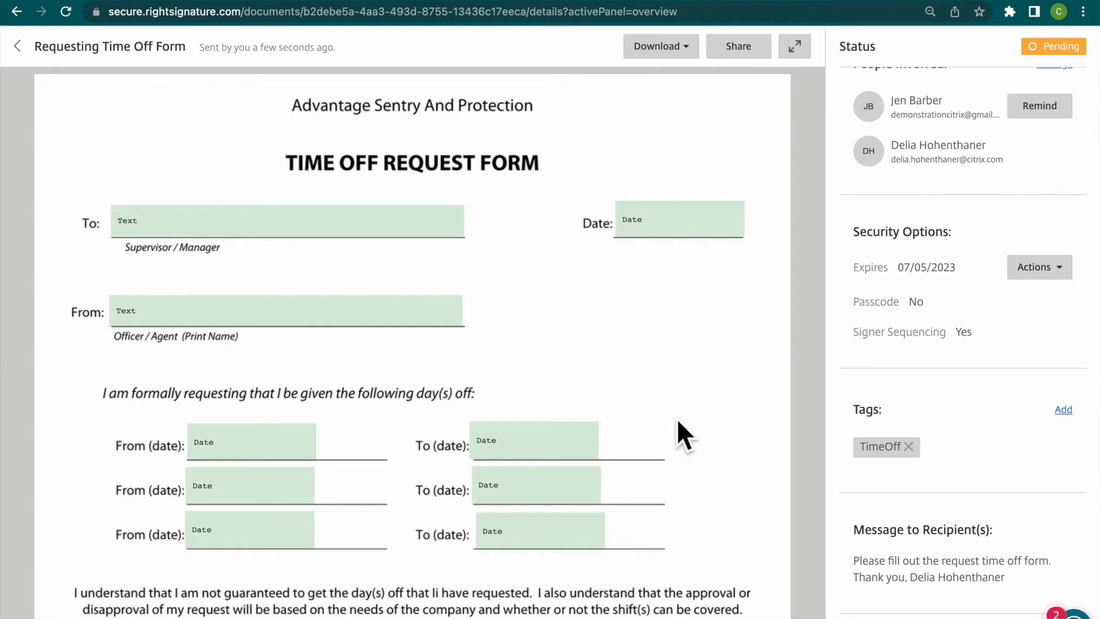
- Download the original PDF of the time-off request form and open it to look over its page
click(691, 51)
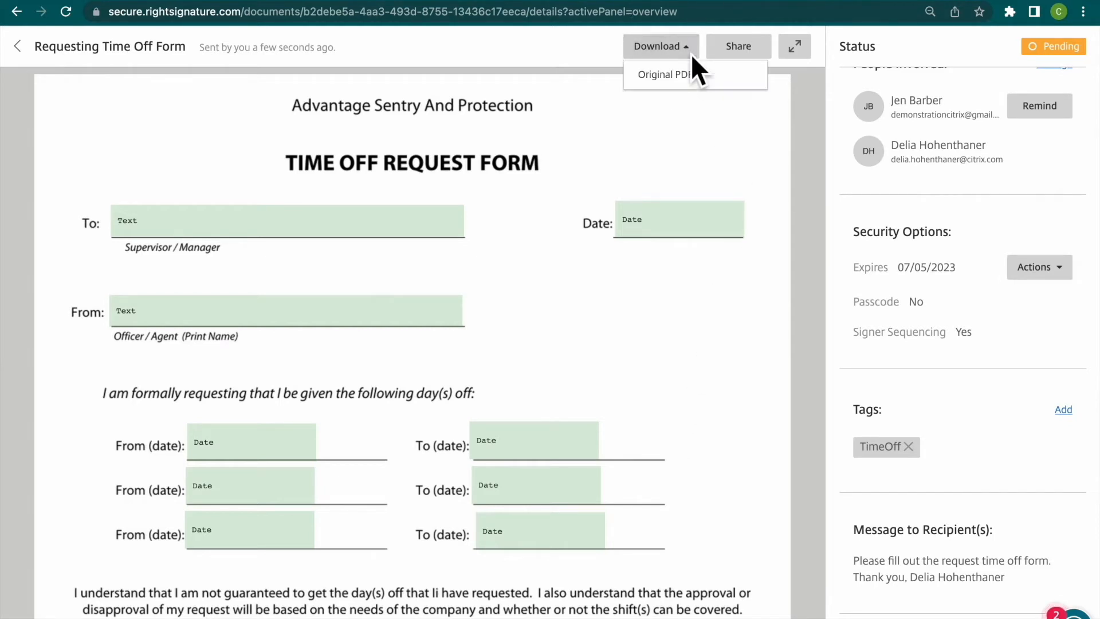
click(730, 85)
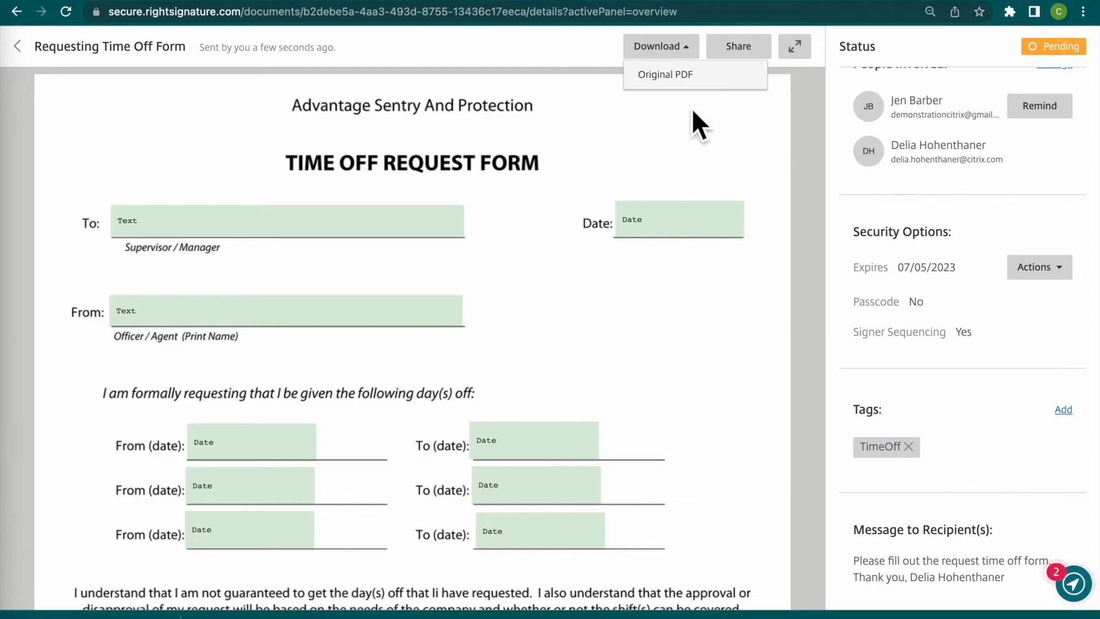
click(117, 616)
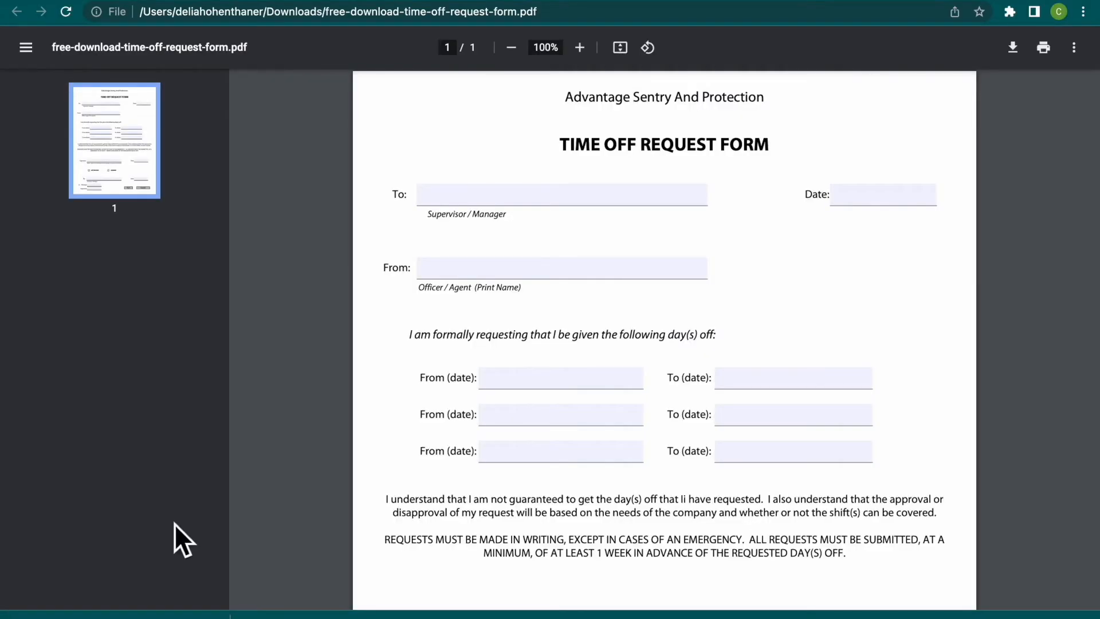
scroll(403, 322, down, 4)
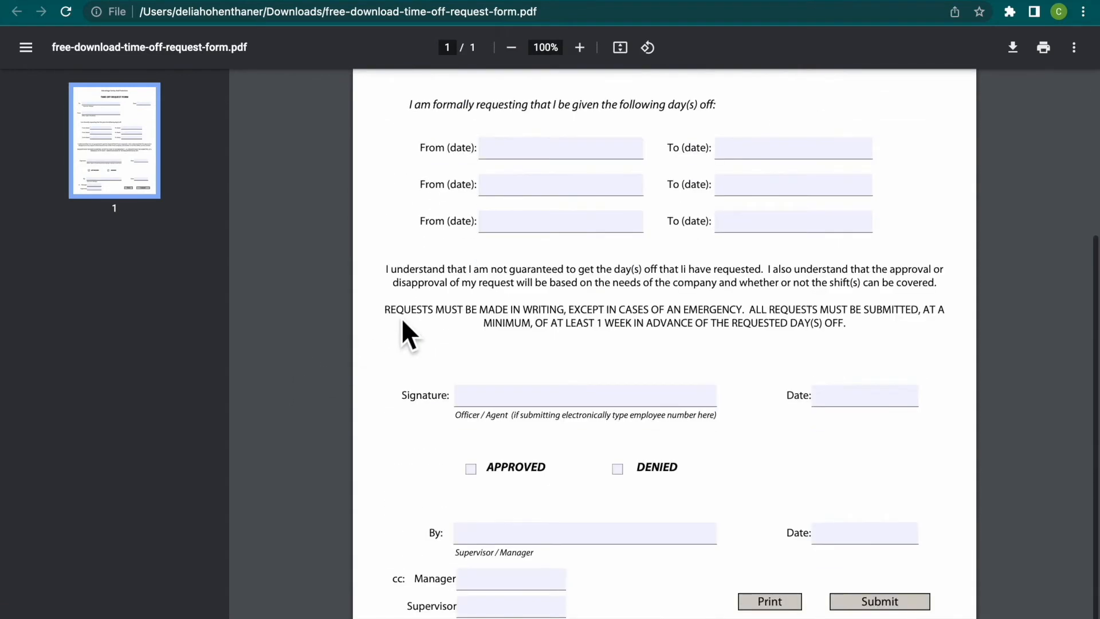
scroll(401, 317, up, 4)
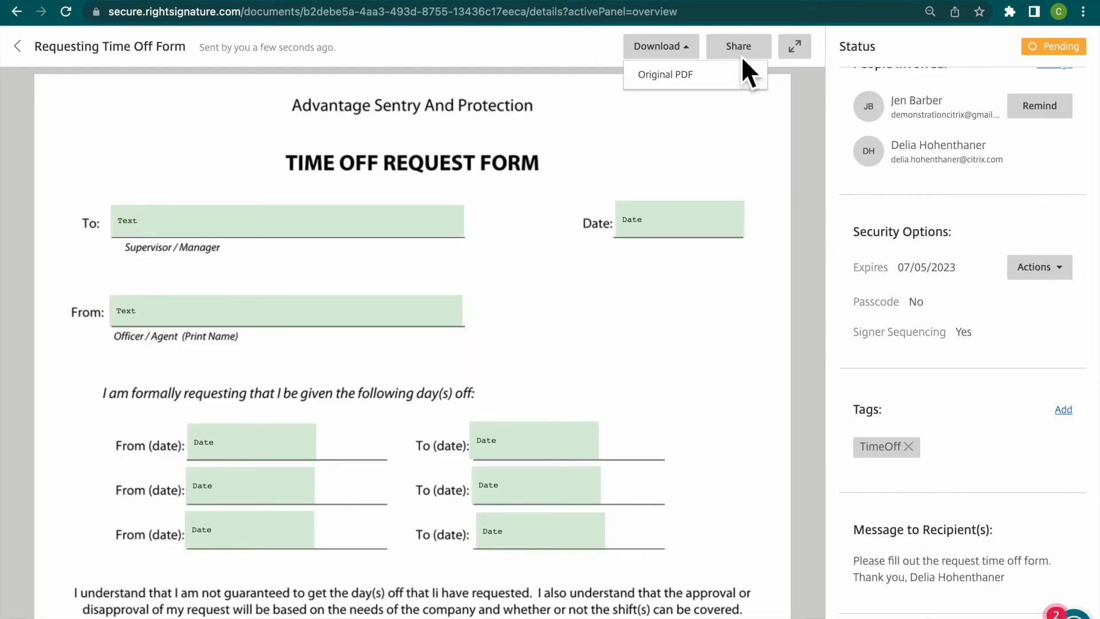
- Switch back to the sent document in RightSignature and check who has access to it through its sharing settings
click(755, 63)
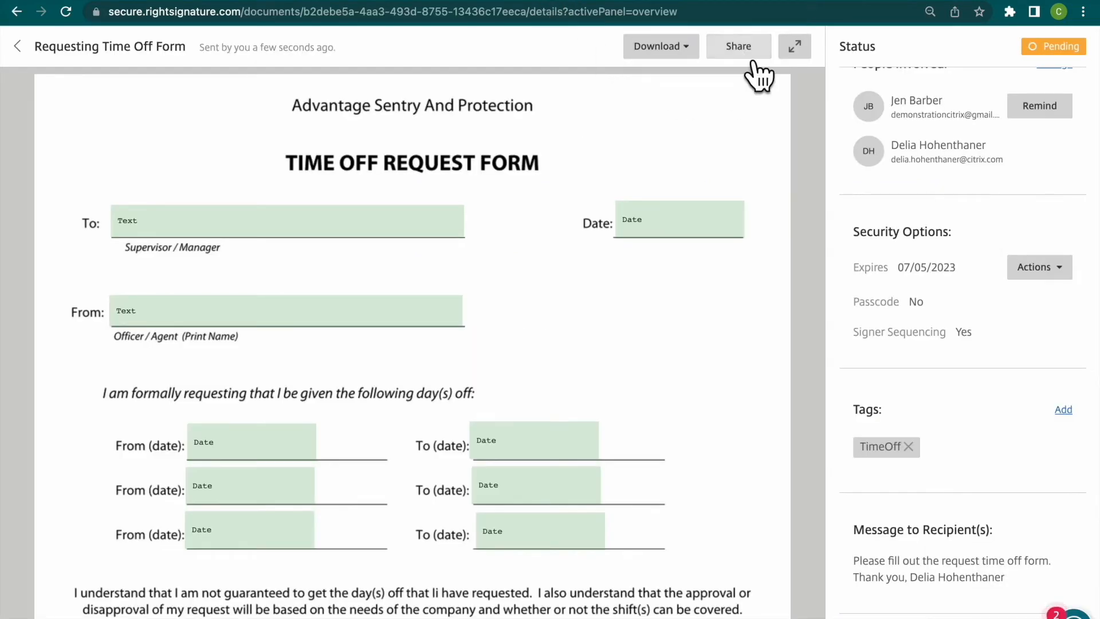
click(750, 57)
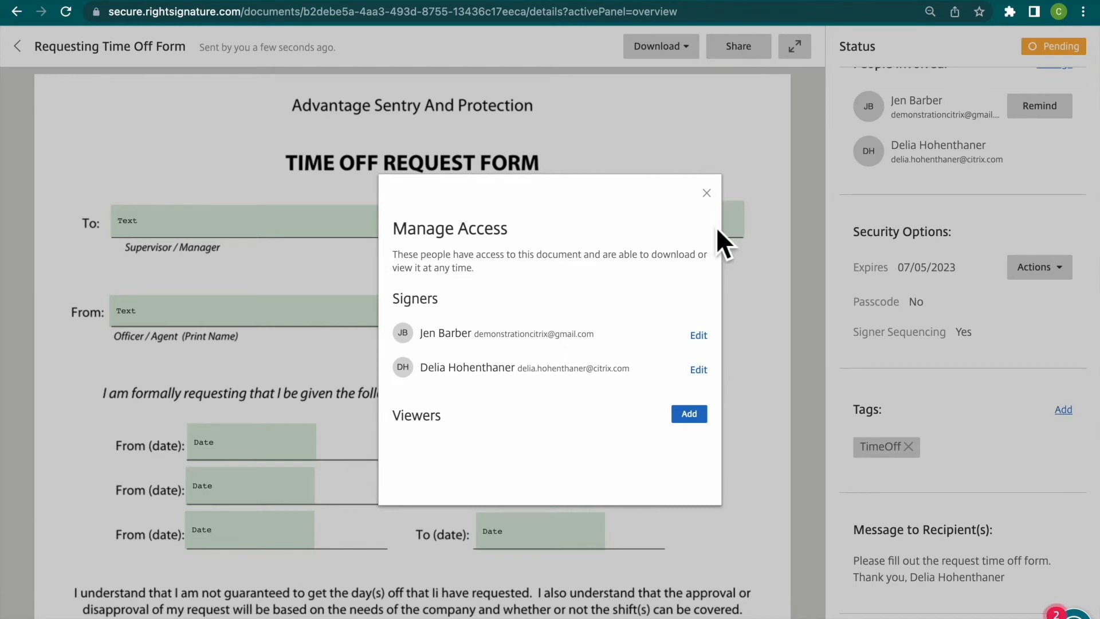
click(708, 194)
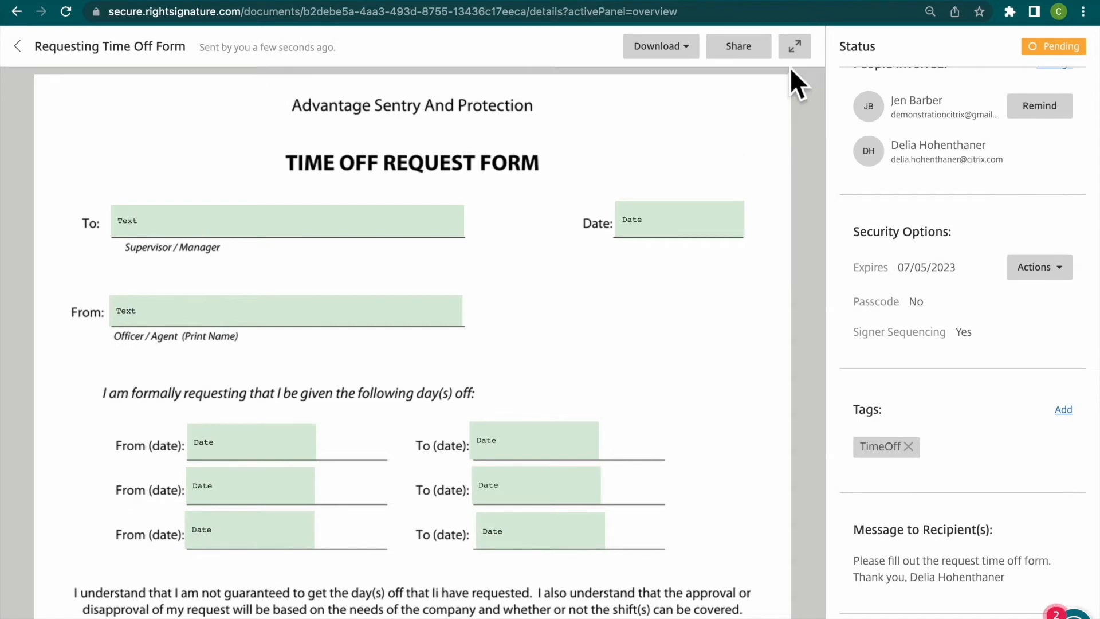
- View the sent document without its status details, restore them, and return to the document list
click(797, 52)
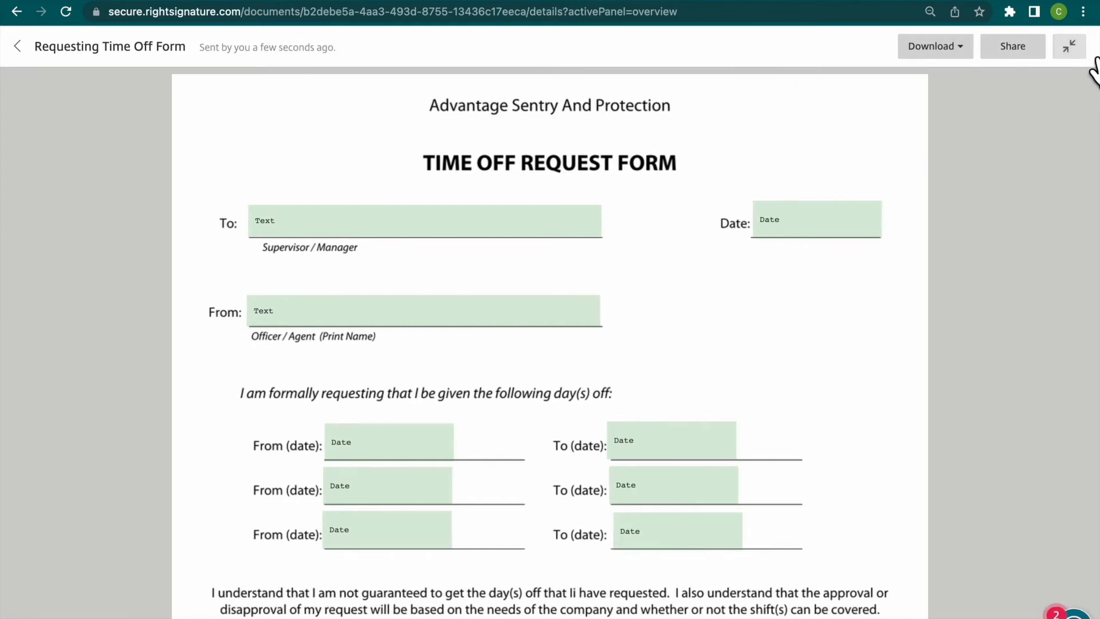
click(1069, 46)
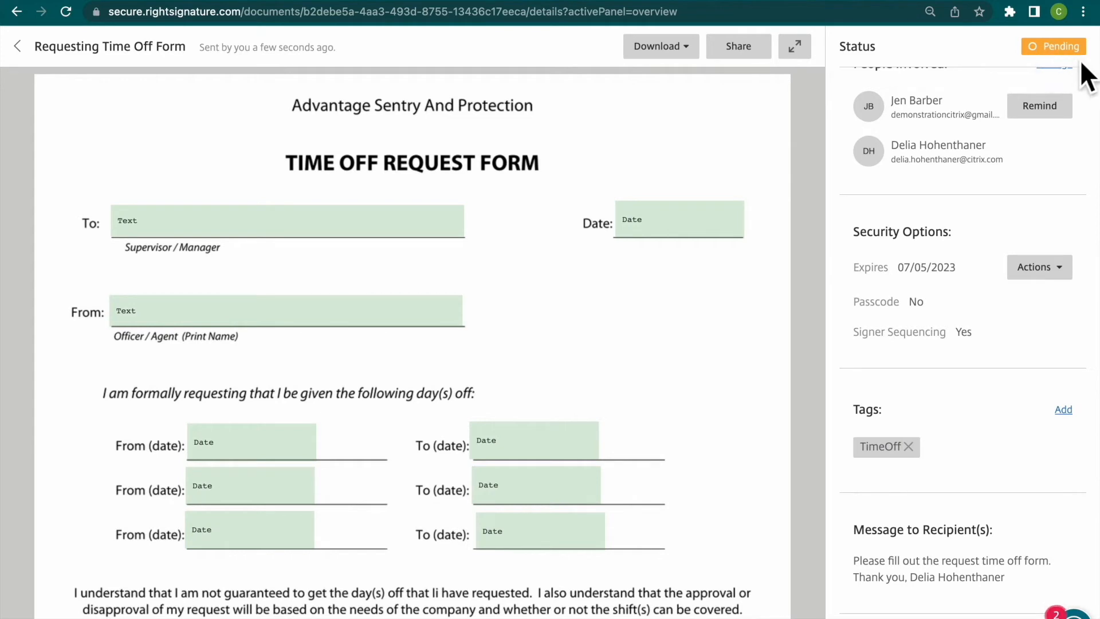
click(29, 55)
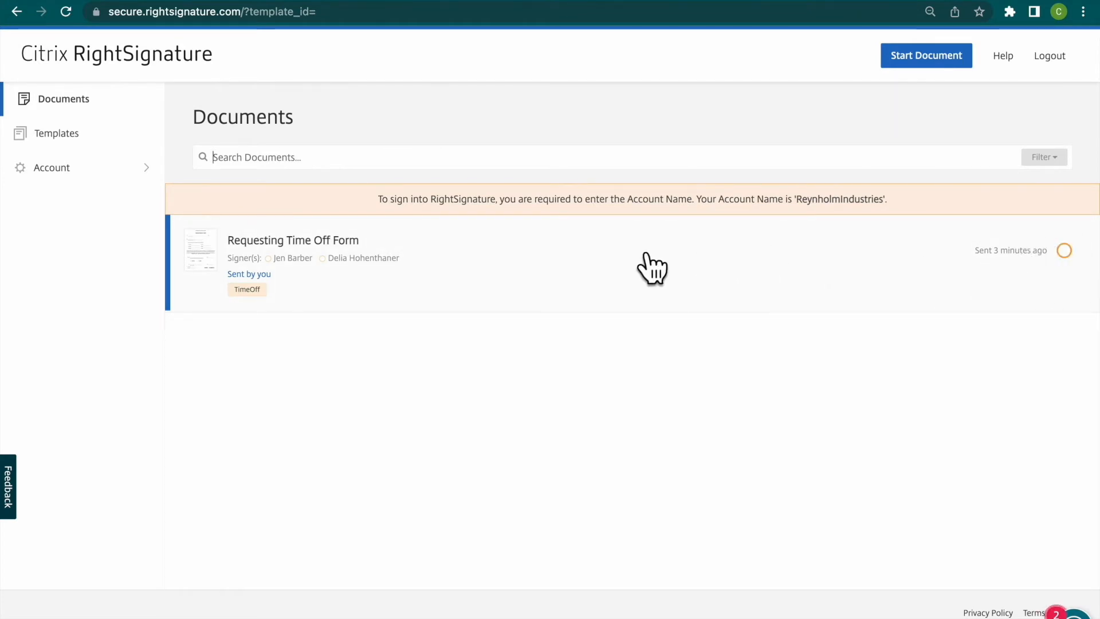
- Switch to Gmail, read the signature request email's message and reference details, and open the document for signing
click(266, 305)
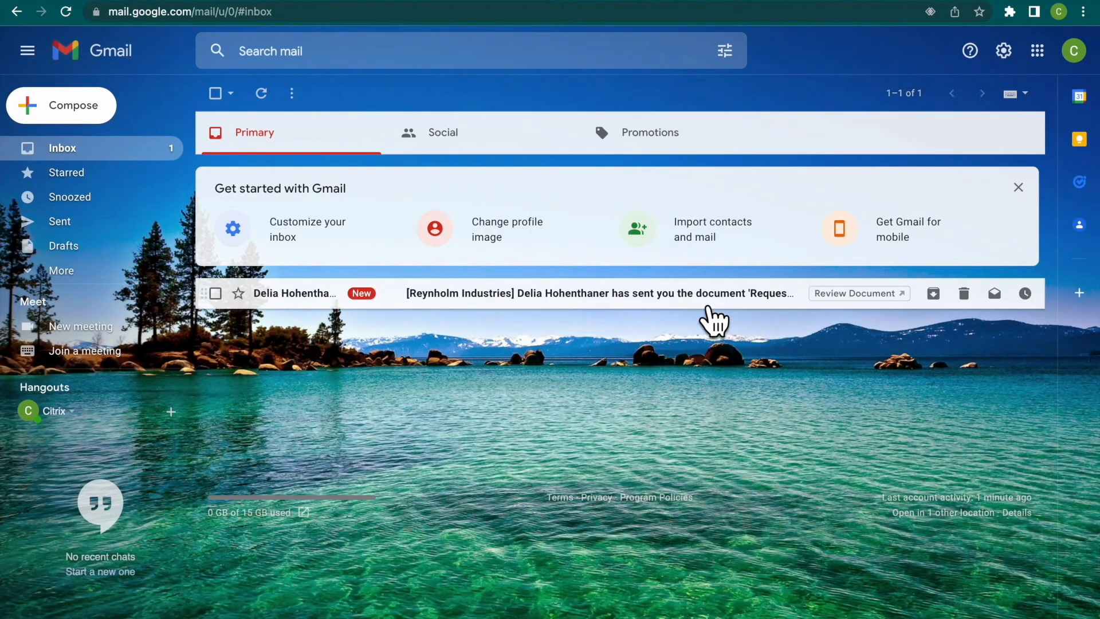
click(703, 302)
scroll(911, 389, down, 3)
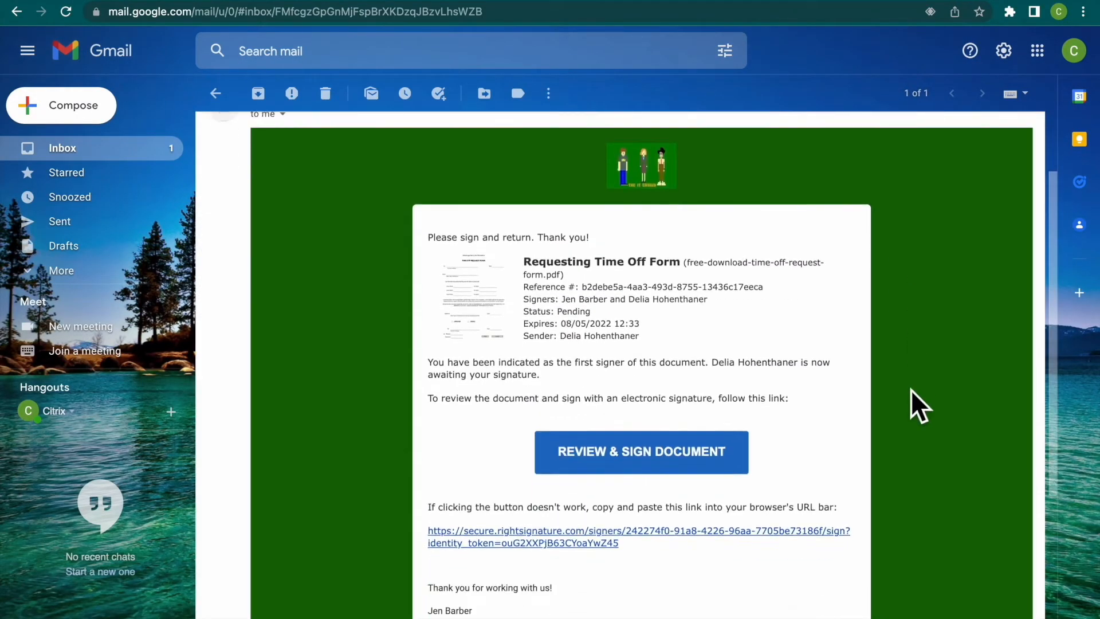
scroll(911, 390, up, 1)
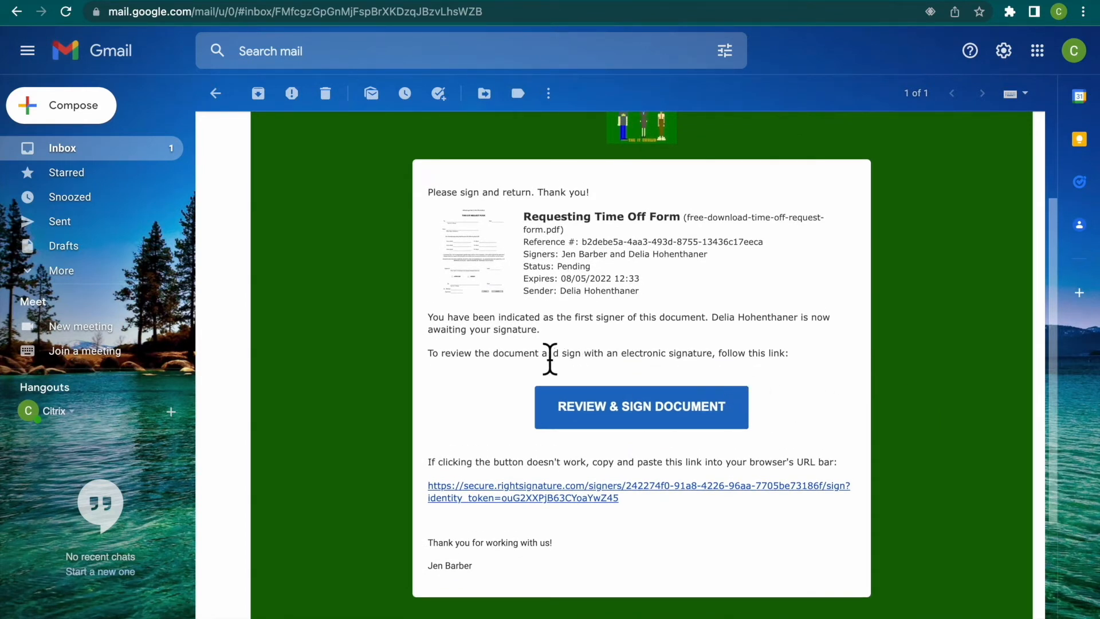
drag(428, 192, 596, 194)
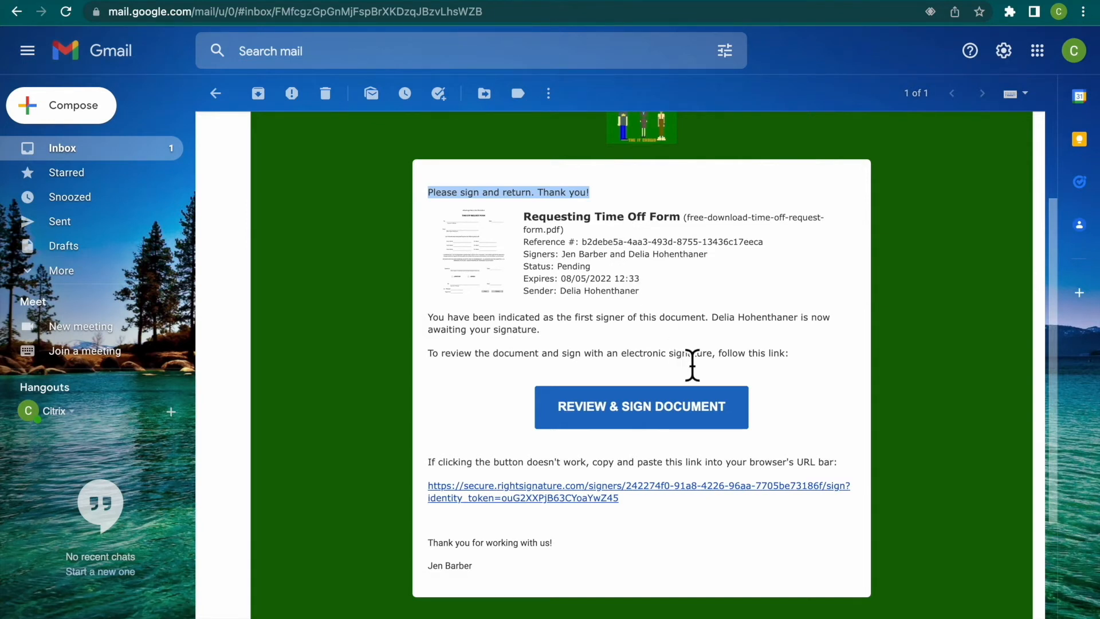
drag(524, 243, 773, 243)
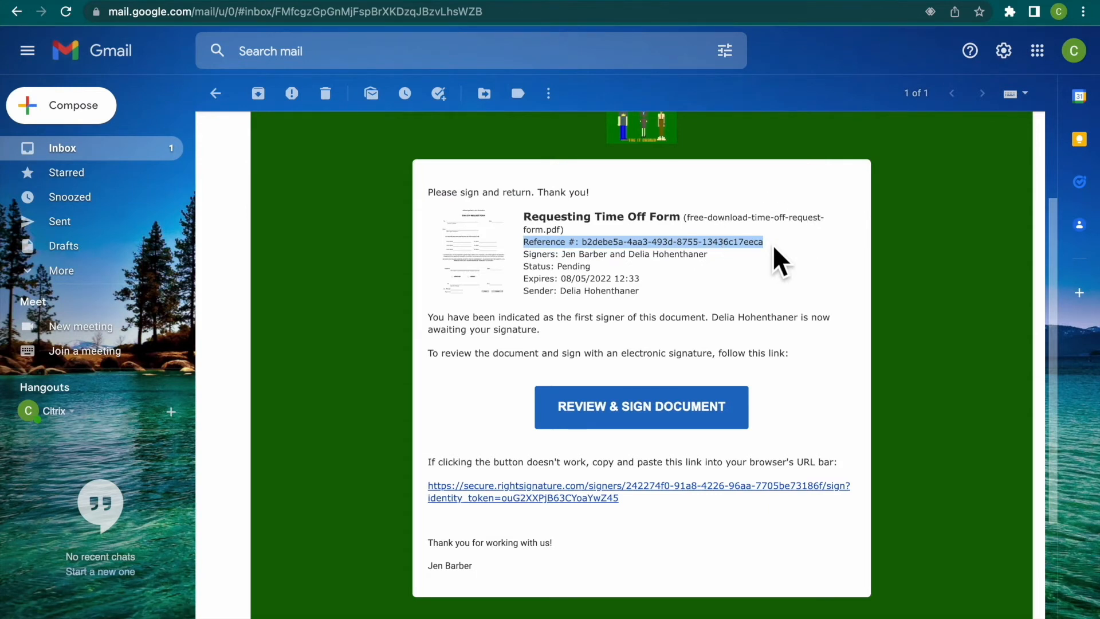
click(749, 280)
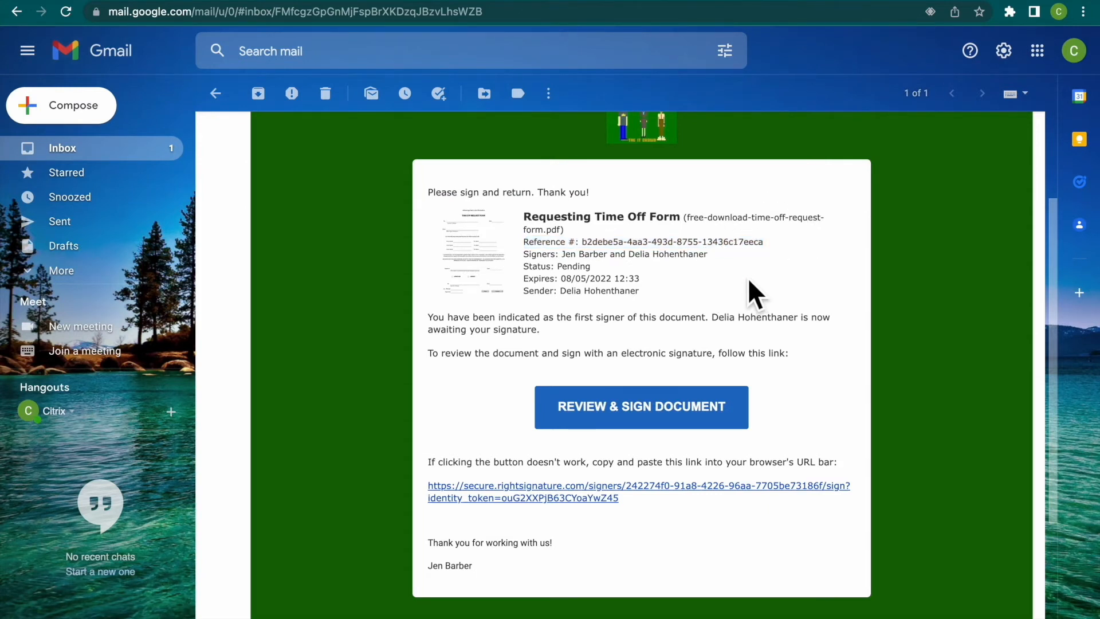
click(659, 427)
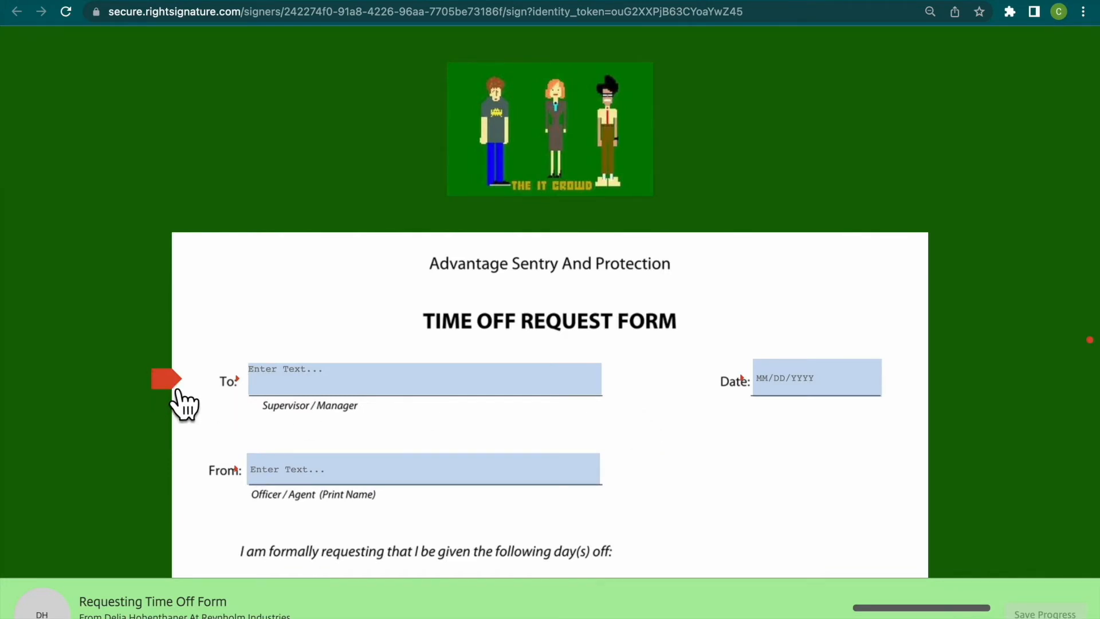
- Copy the supervisor's name from the end of the form into the To field
click(363, 390)
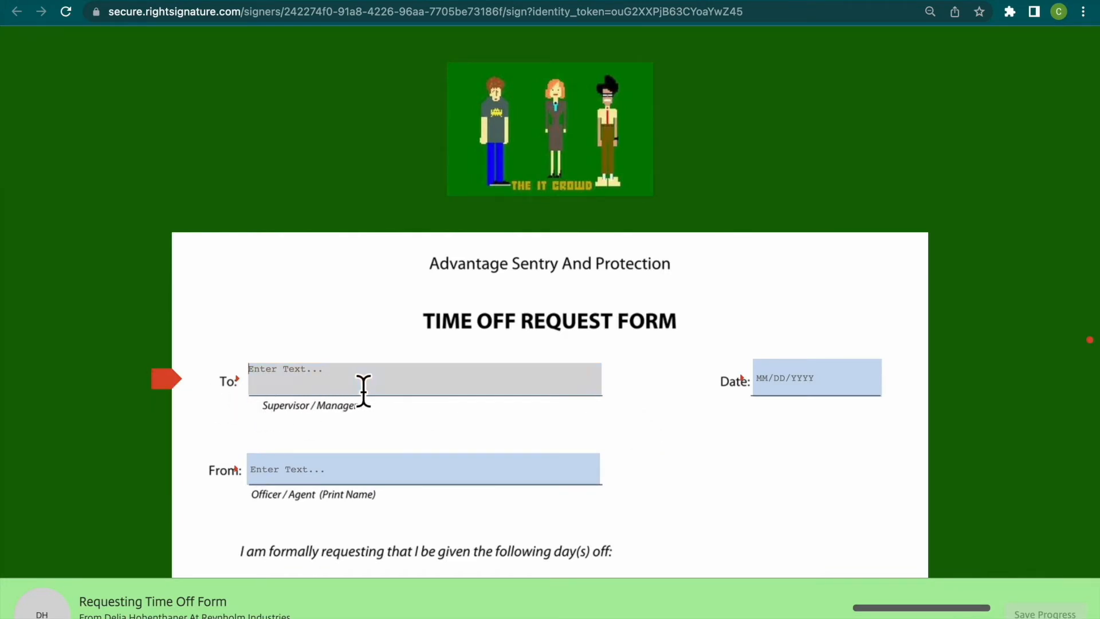
scroll(364, 390, down, 10)
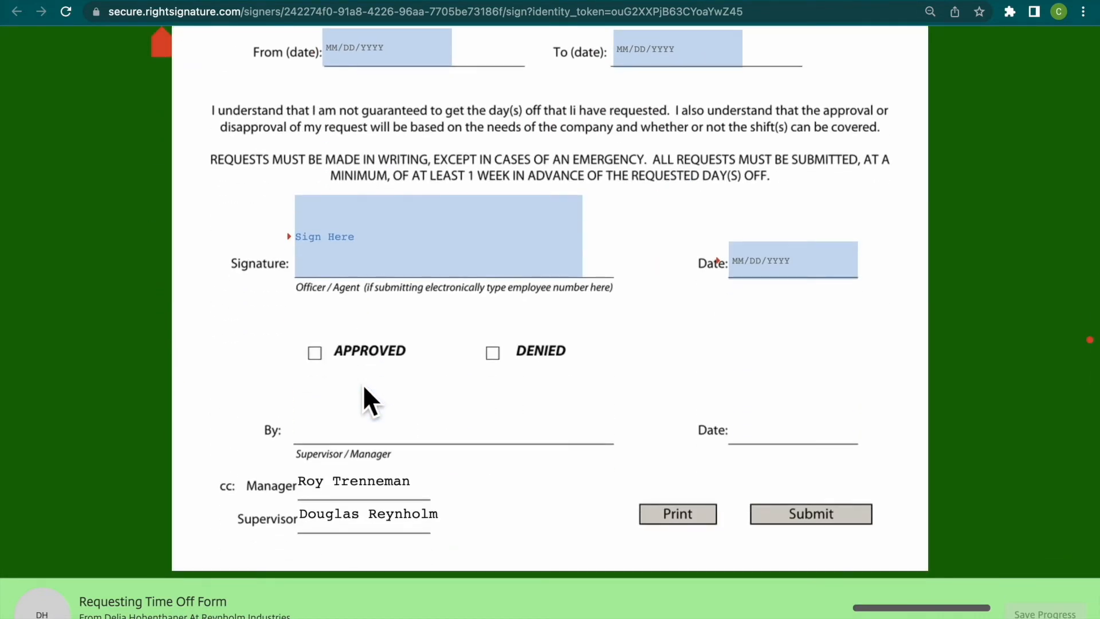
triple_click(333, 522)
key(super+c)
scroll(333, 514, up, 15)
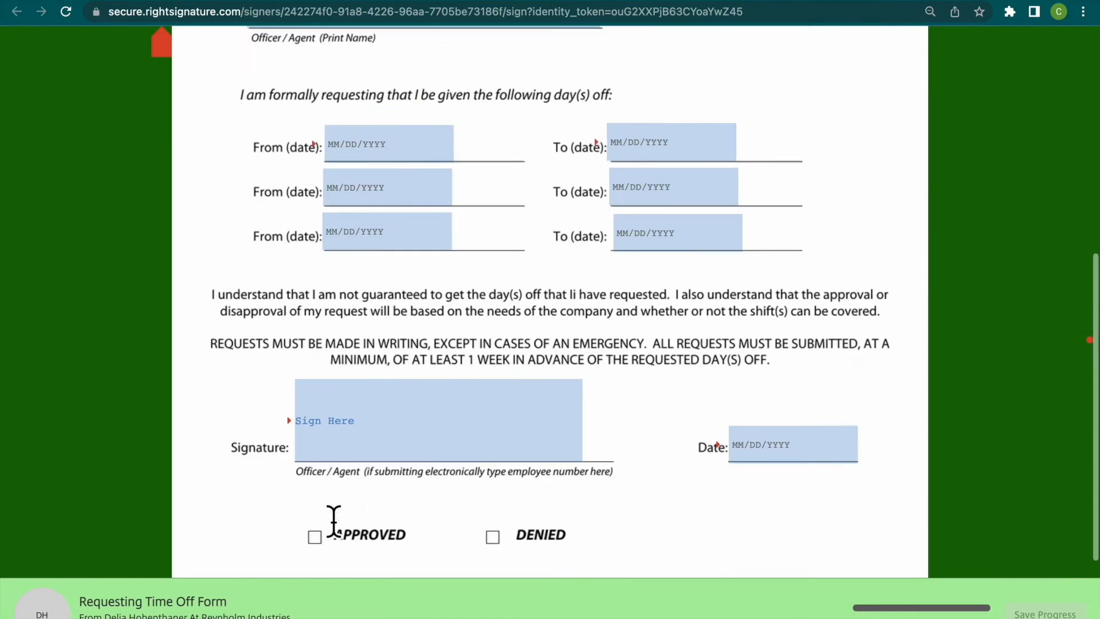
click(324, 378)
key(super+v)
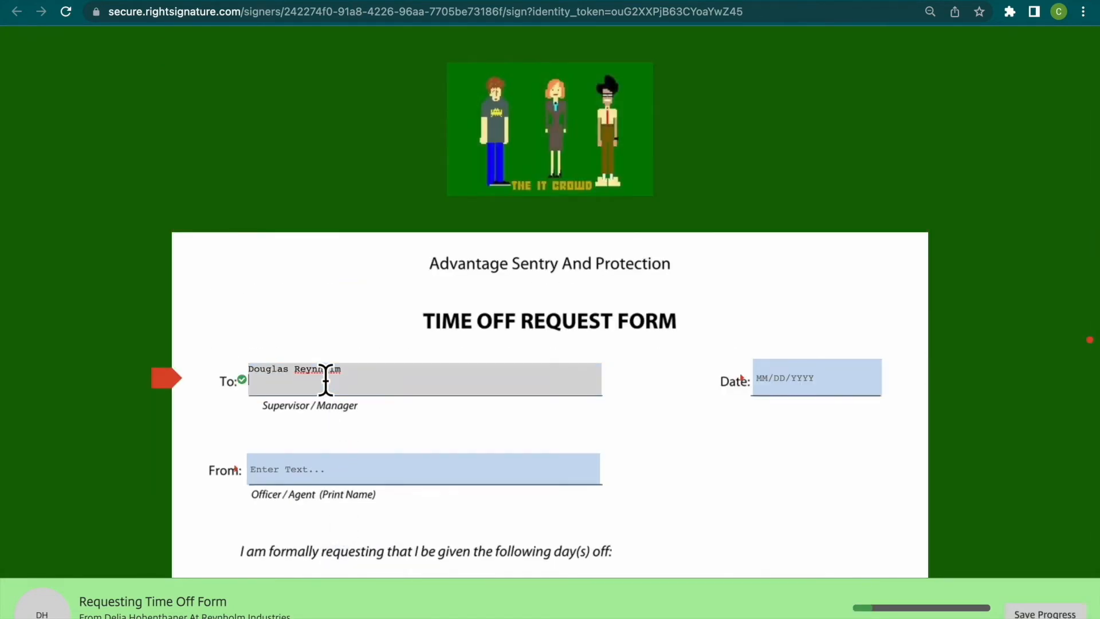
- Enter the requesting signer's full name in the From field and set the form's date to 07/06/2022
scroll(352, 324, down, 2)
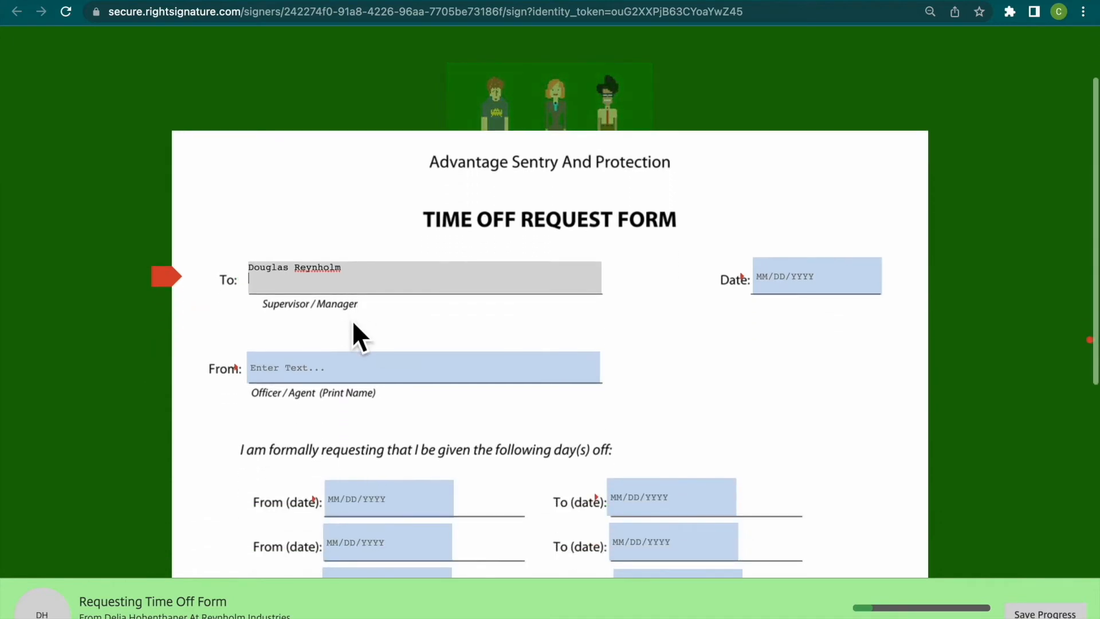
click(344, 382)
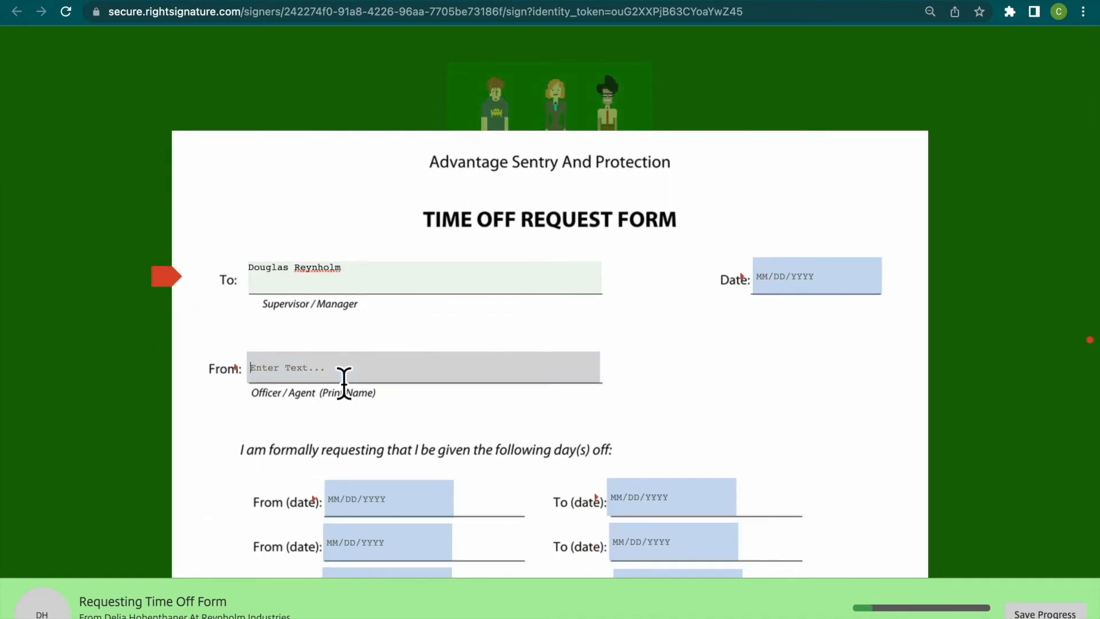
text(Jen Barber)
click(848, 278)
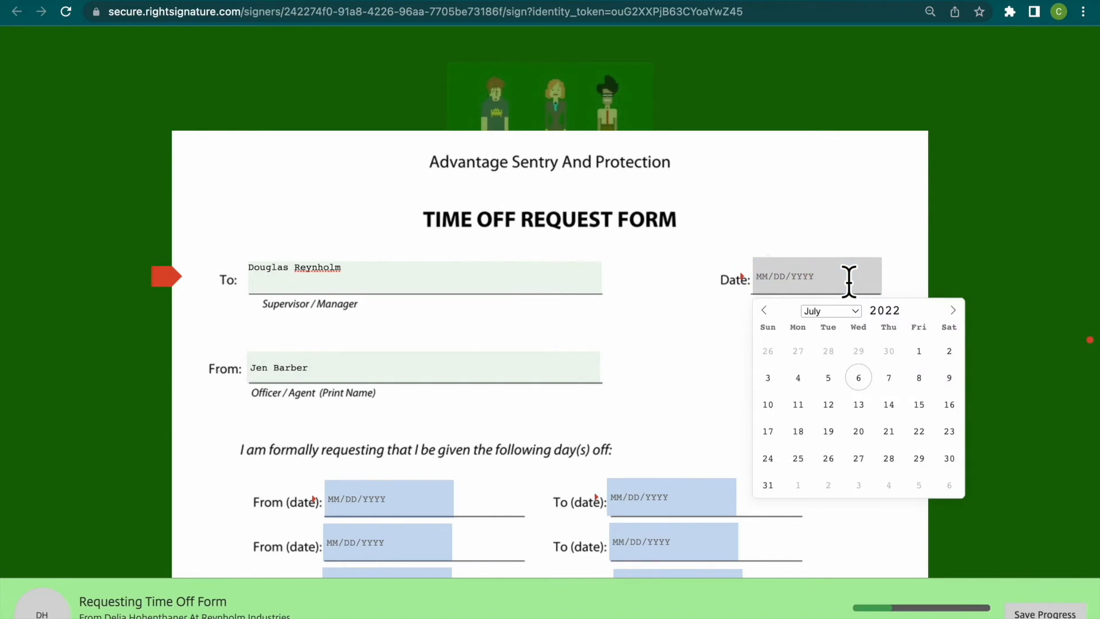
click(868, 384)
- Set the first requested time-off period from 07/08/2022 to 07/11/2022
scroll(865, 383, down, 3)
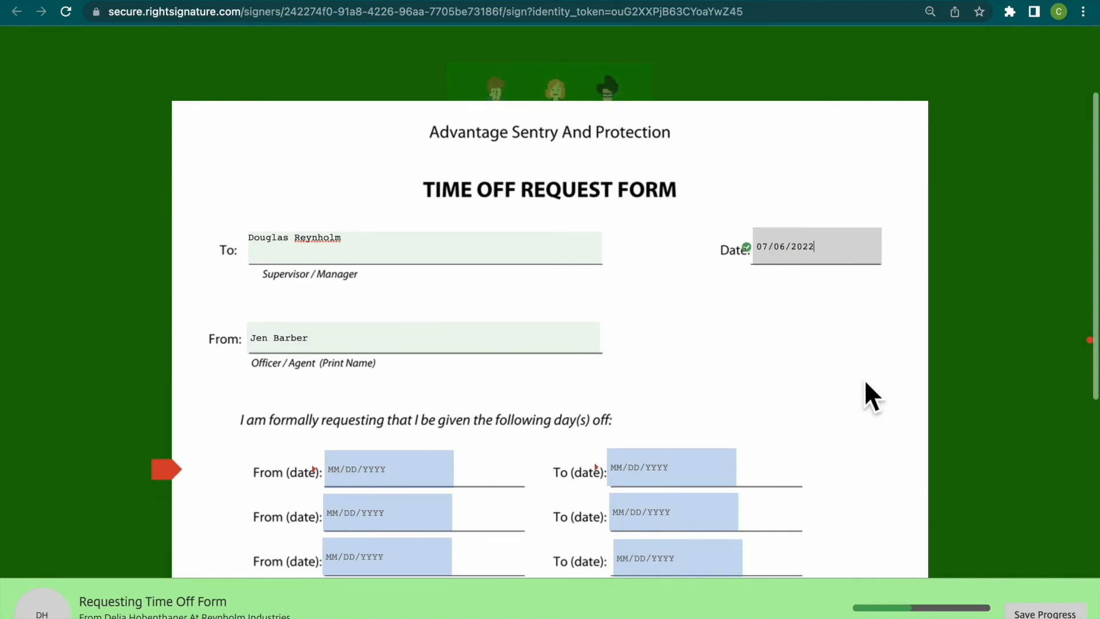
click(407, 340)
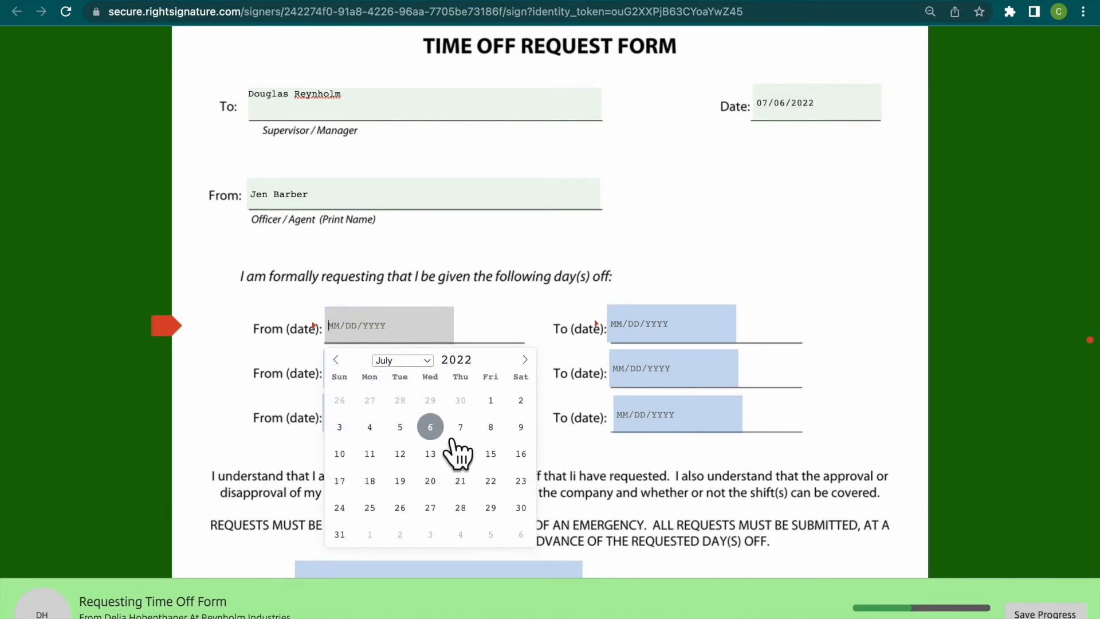
click(492, 427)
click(645, 324)
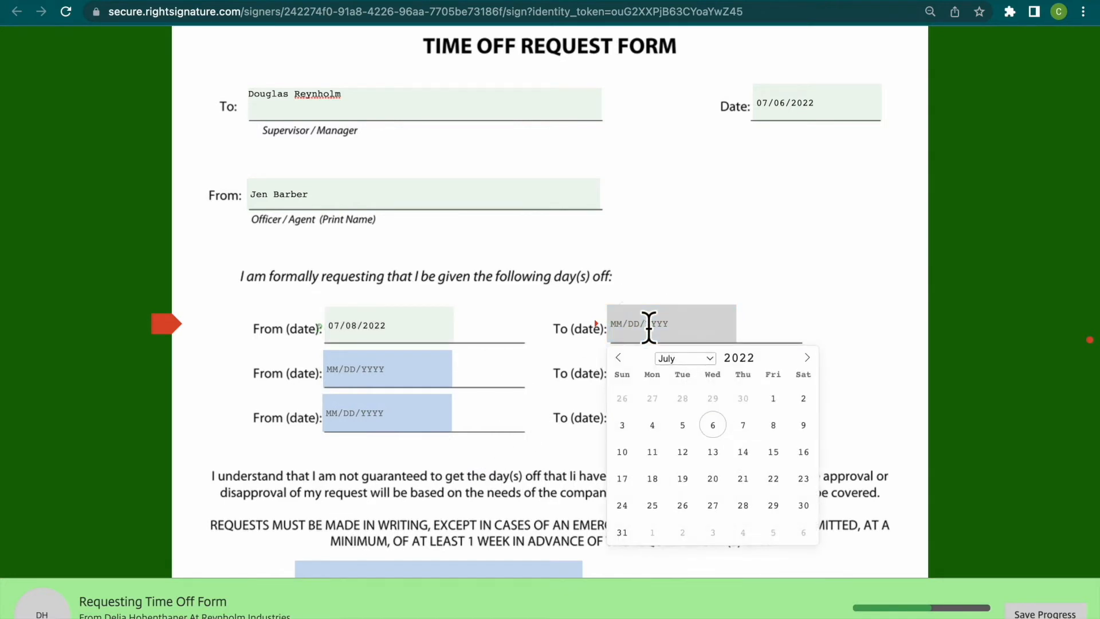
click(656, 453)
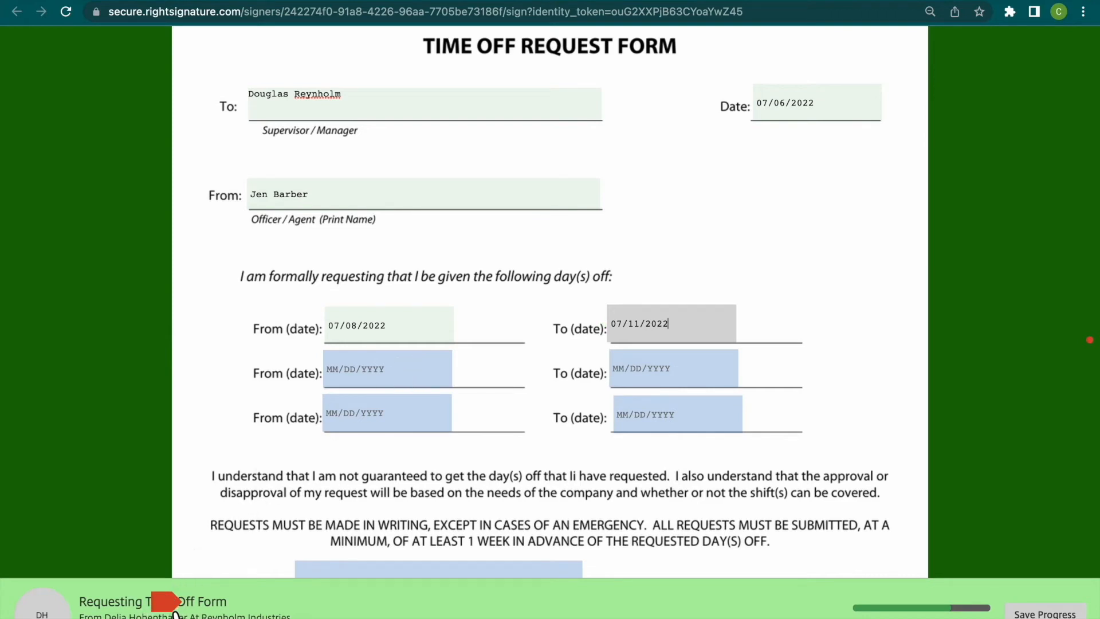
- Set the second requested time-off period from 07/30/2022 to 08/10/2022
click(374, 377)
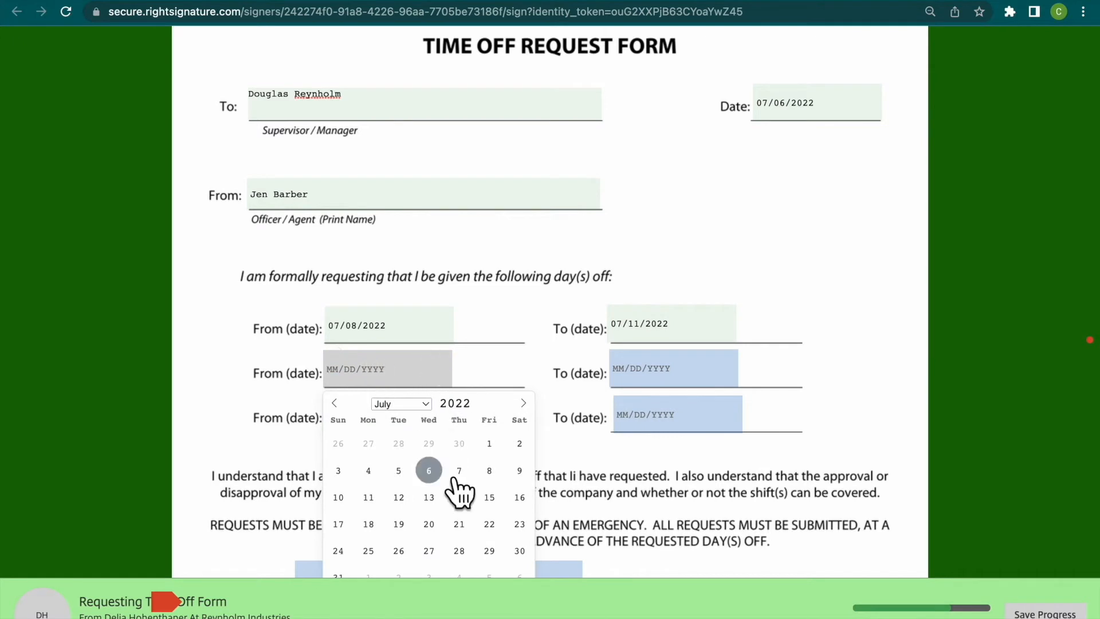
click(527, 550)
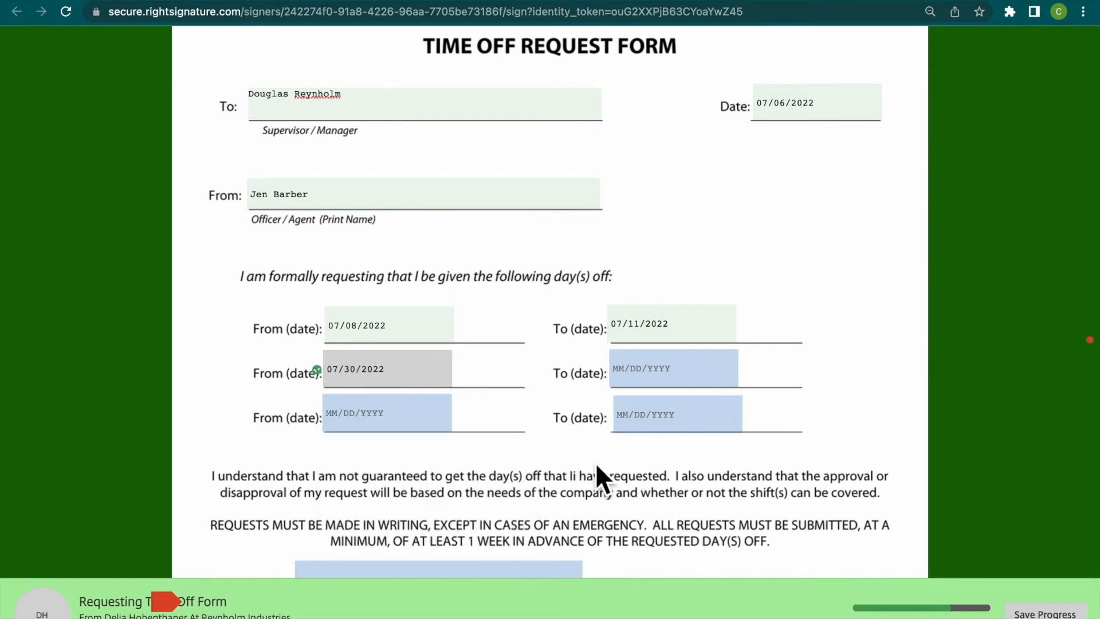
click(679, 375)
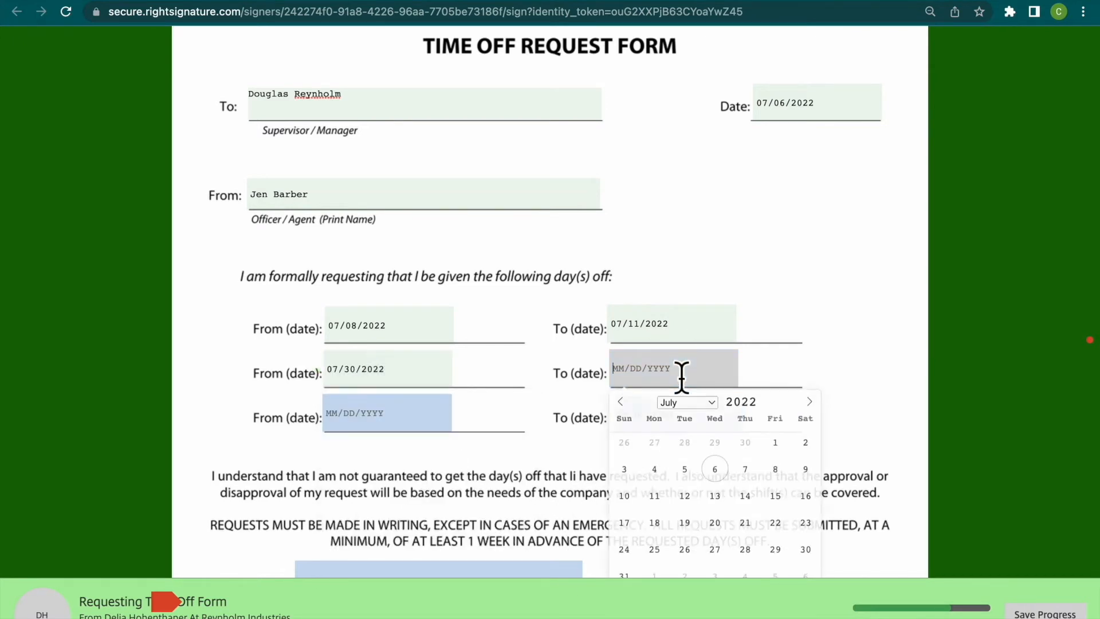
scroll(718, 488, down, 2)
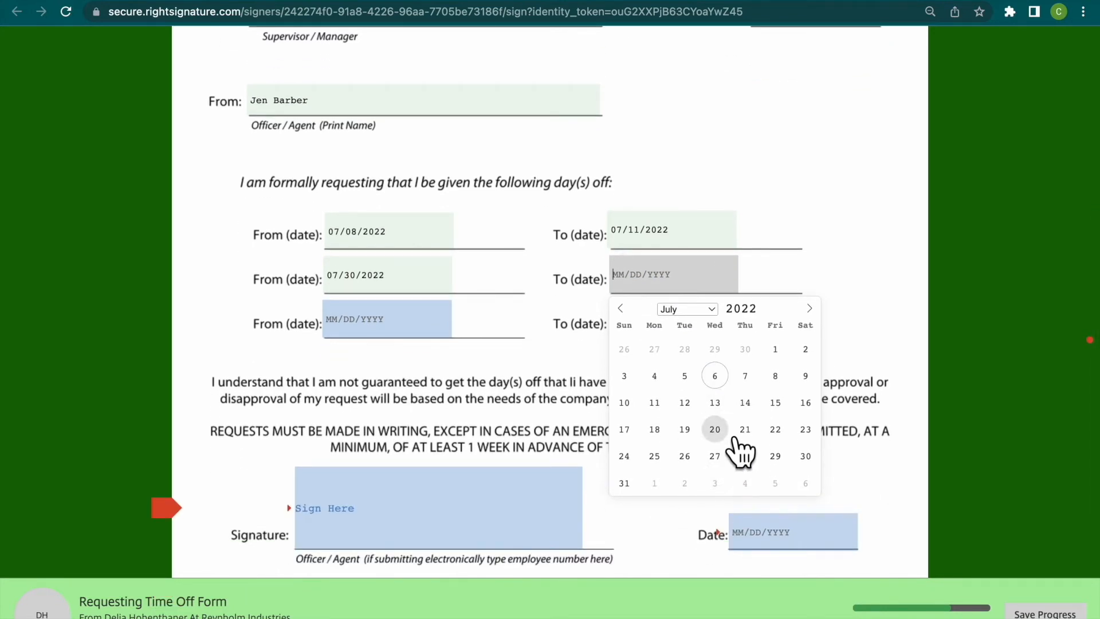
click(809, 308)
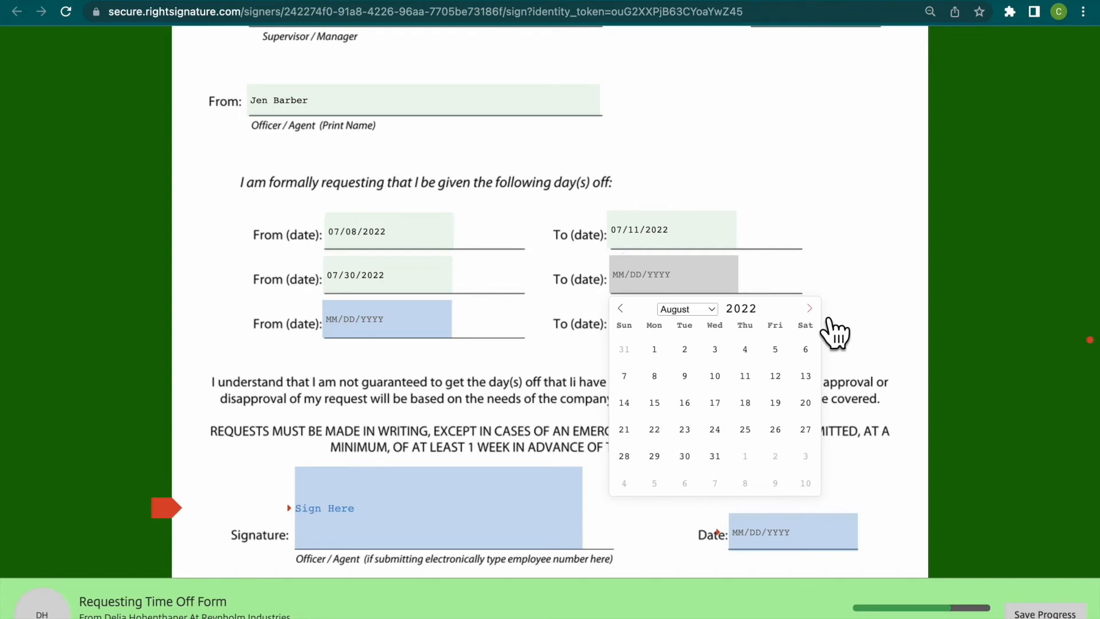
click(716, 377)
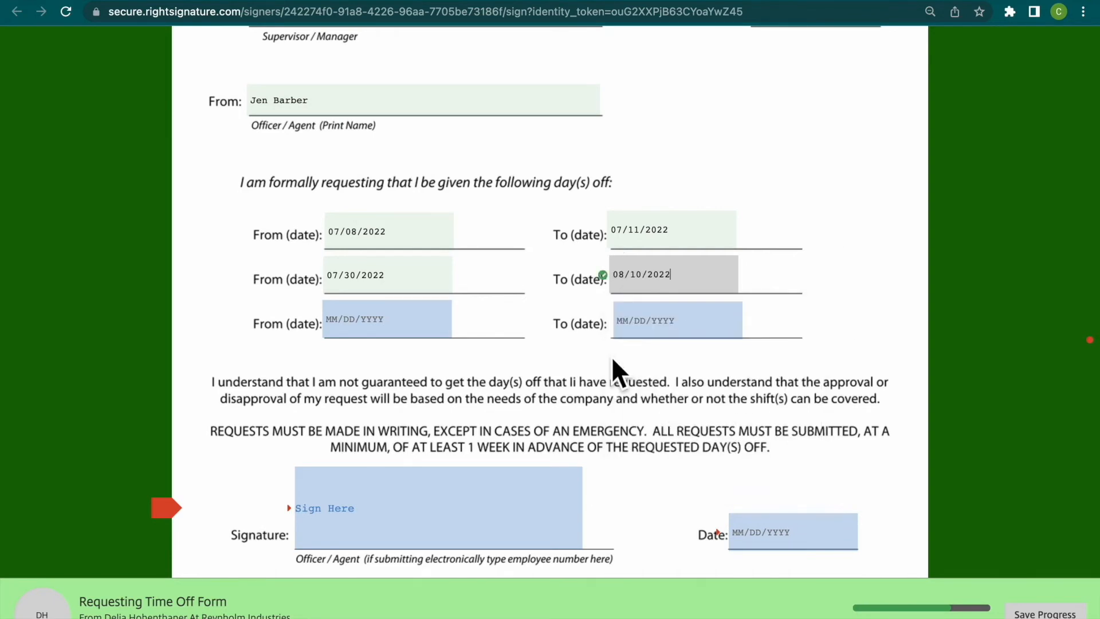
- Jump to the form's required signature field and draw a handwritten signature for it
scroll(547, 352, down, 2)
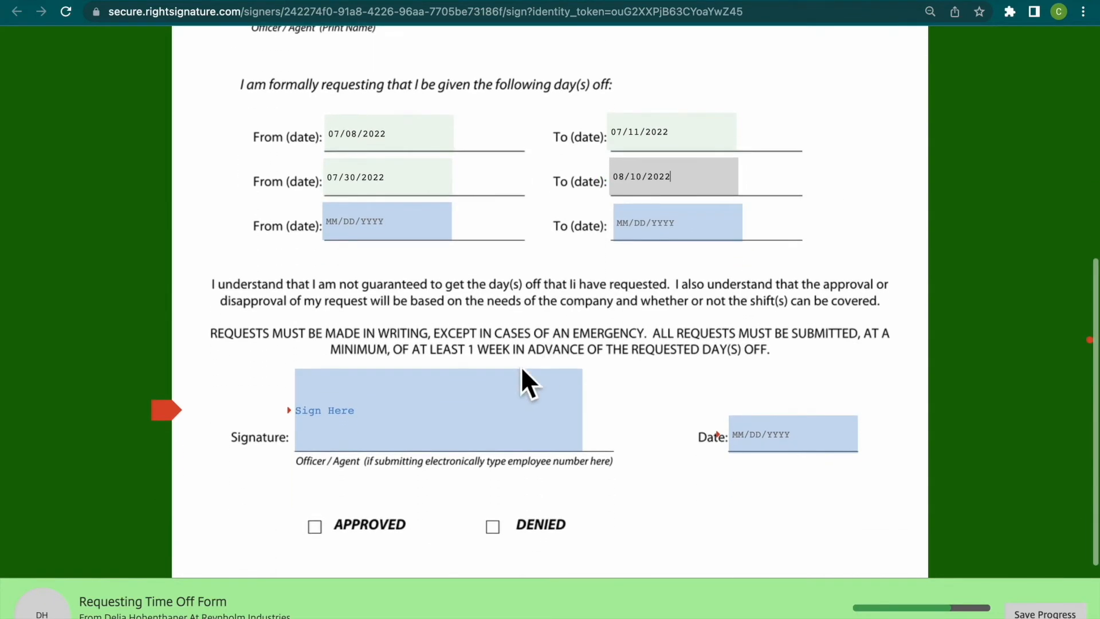
scroll(214, 437, up, 8)
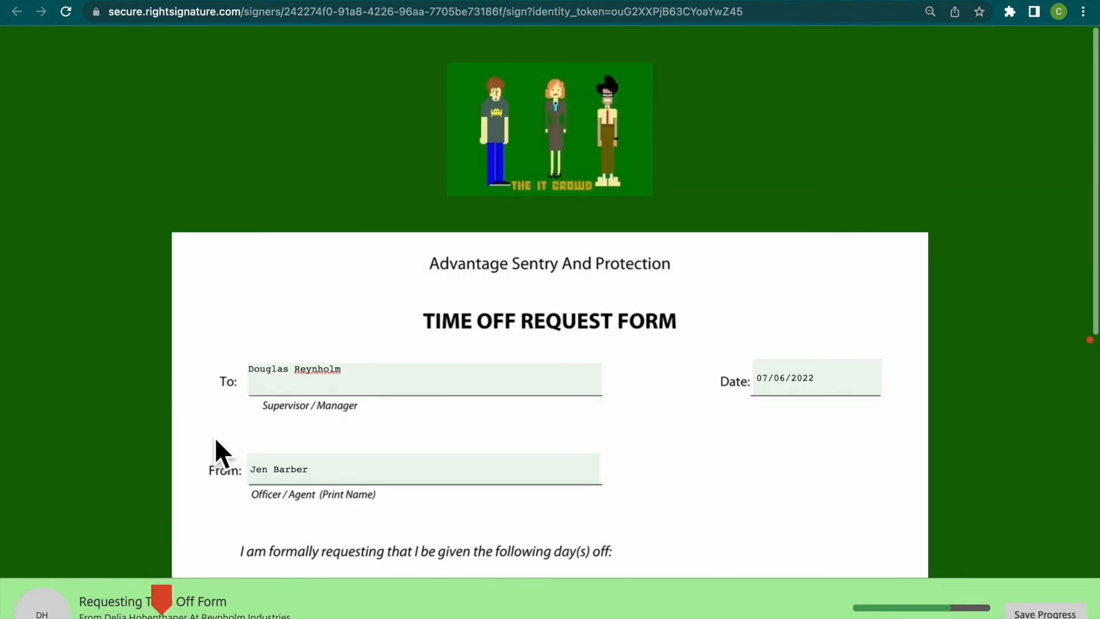
click(171, 603)
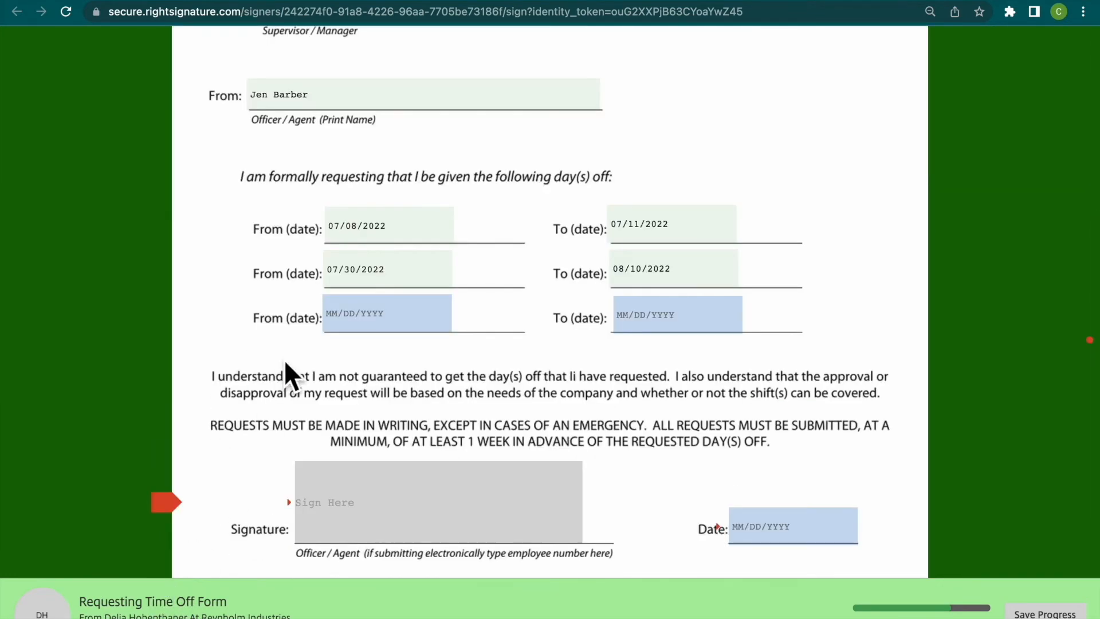
scroll(285, 361, up, 7)
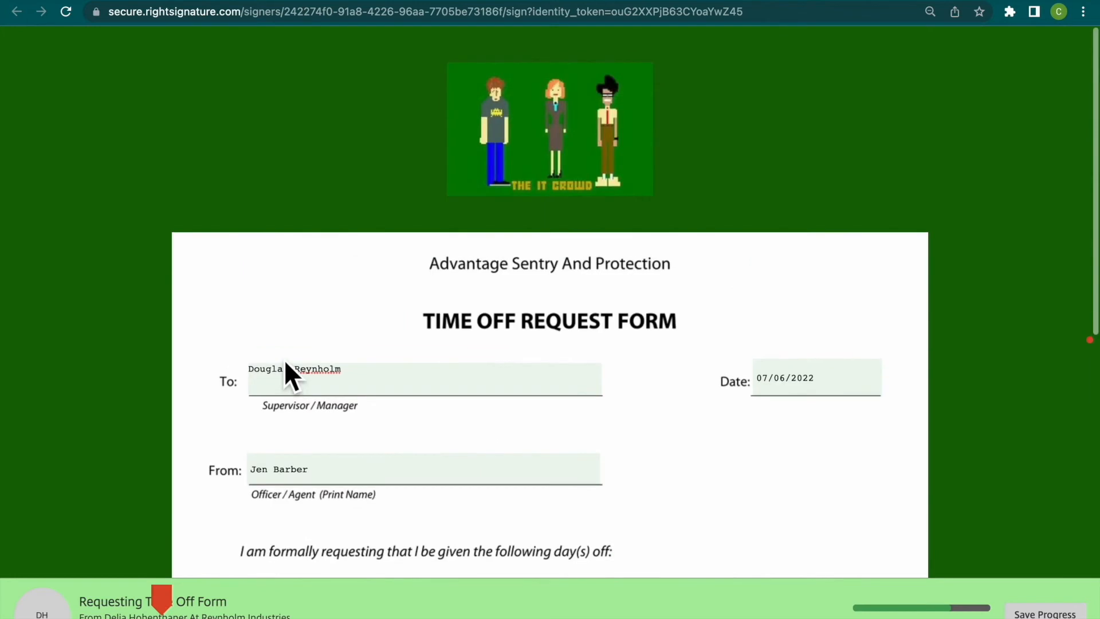
click(175, 607)
click(351, 512)
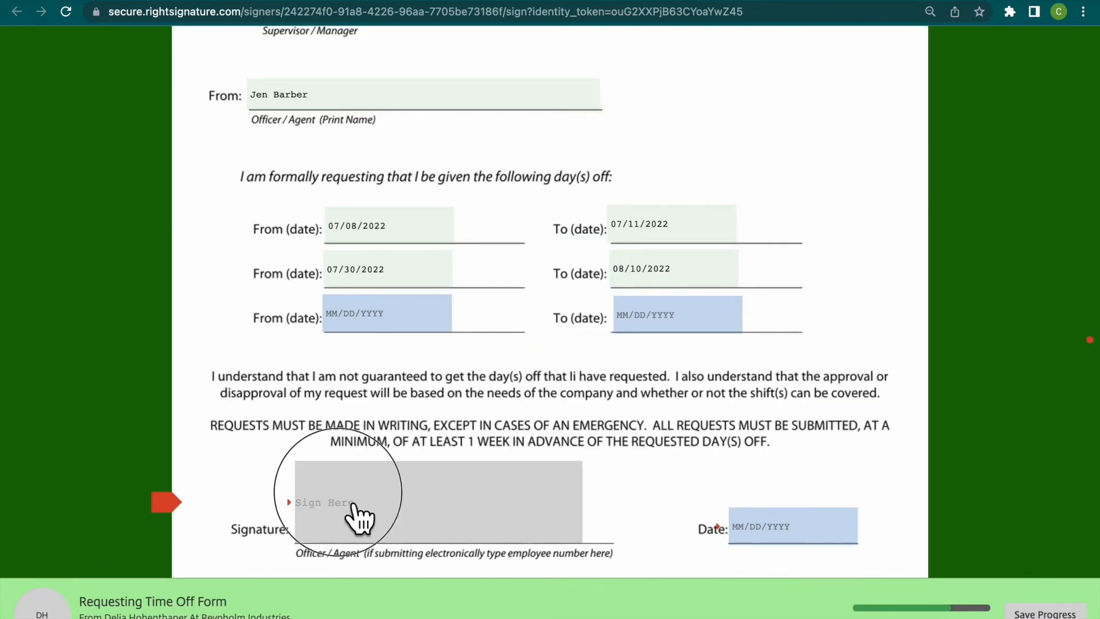
mouse_move(302, 281)
mouse_down()
mouse_move(319, 284)
mouse_move(332, 363)
mouse_move(305, 359)
mouse_move(363, 343)
mouse_move(417, 346)
mouse_up()
mouse_move(462, 299)
mouse_down()
mouse_move(463, 336)
mouse_move(441, 350)
mouse_up()
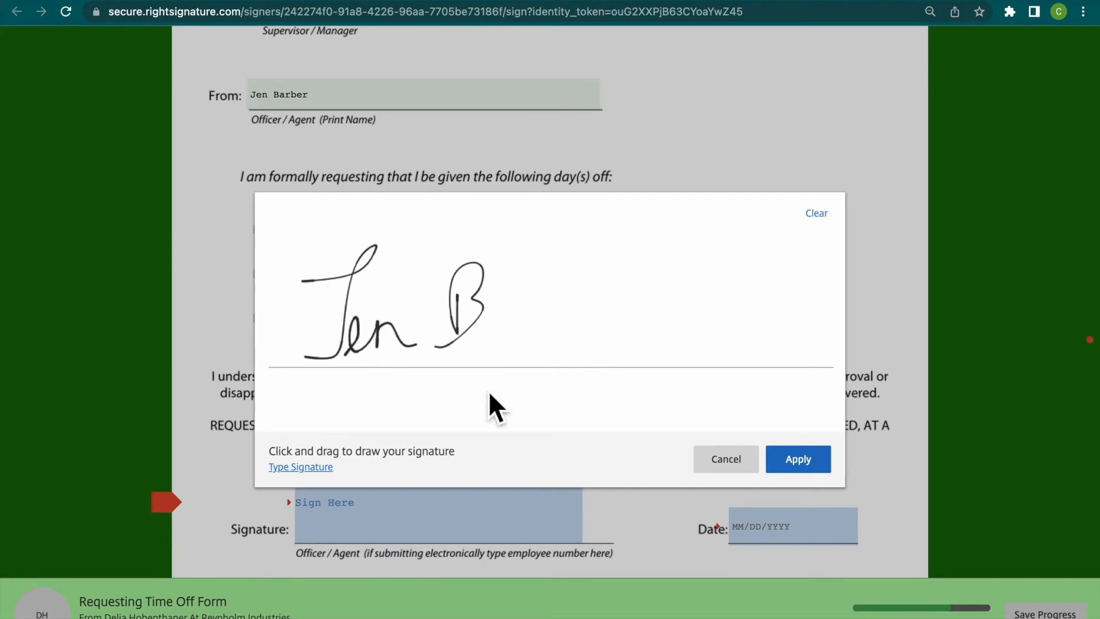
- Switch to a typed signature, enter the signer's full name and apply it to the form
click(308, 483)
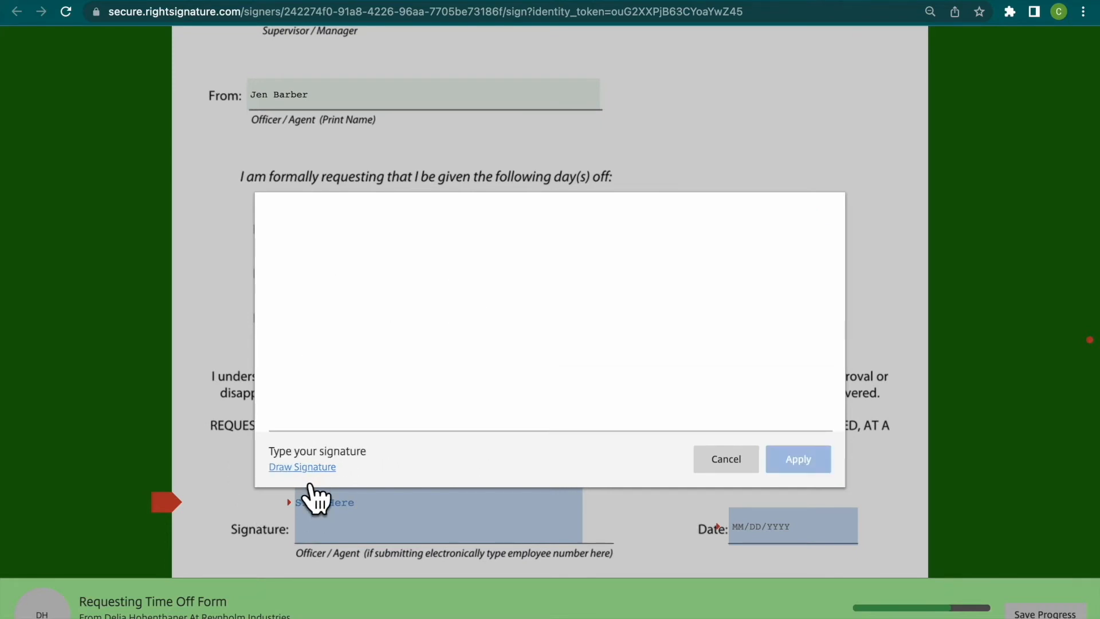
text(Jen)
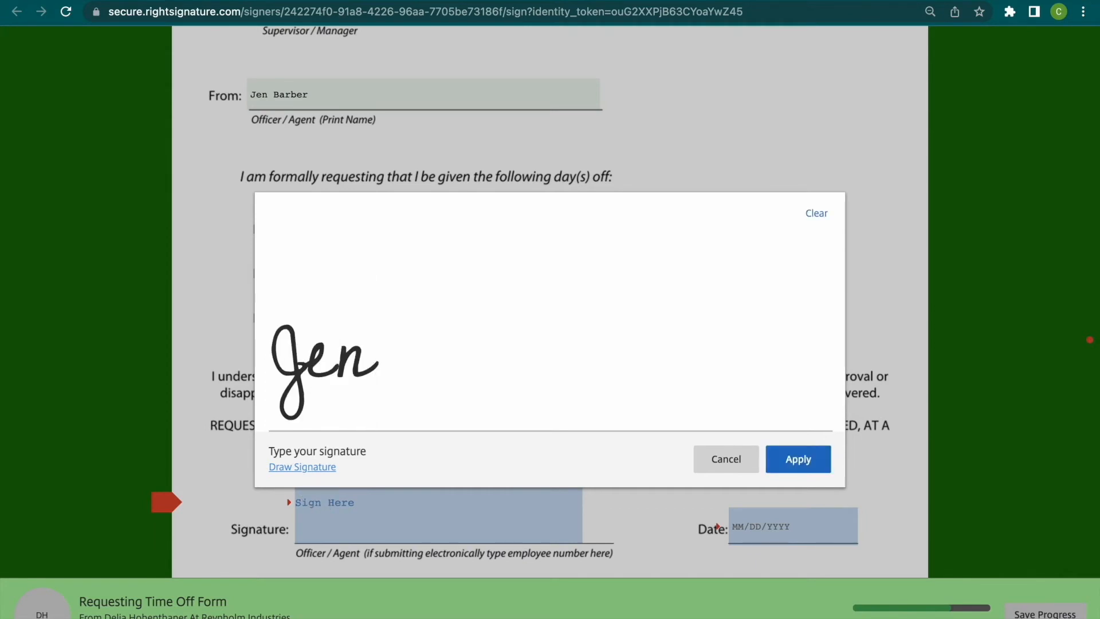
text( Barber)
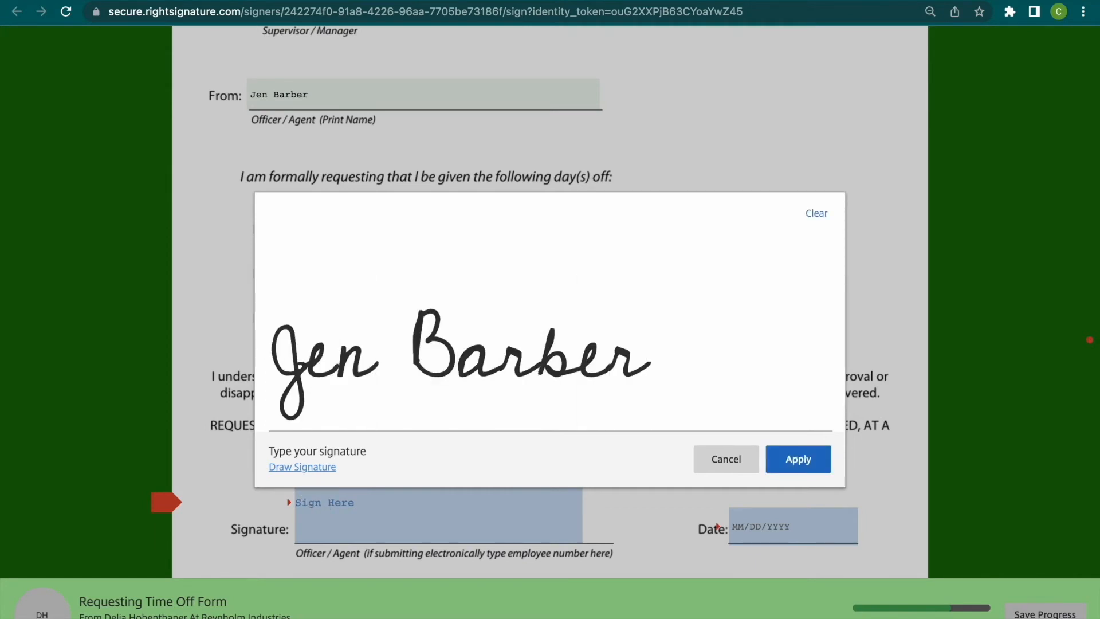
click(810, 466)
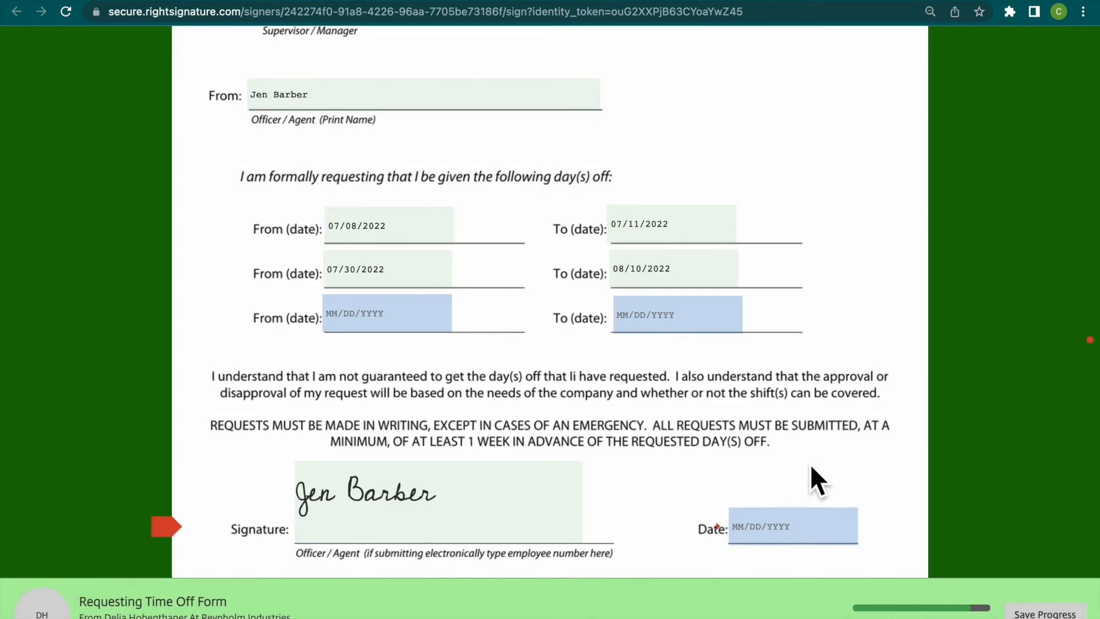
- Set the date beside the officer's signature to 07/06/2022
click(776, 528)
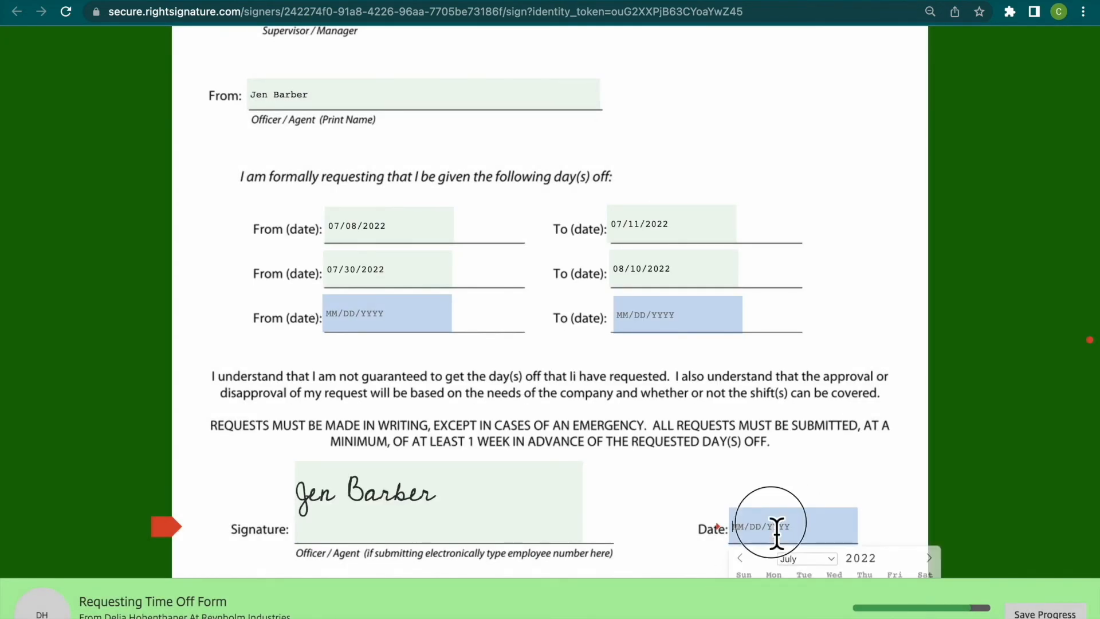
scroll(777, 528, down, 5)
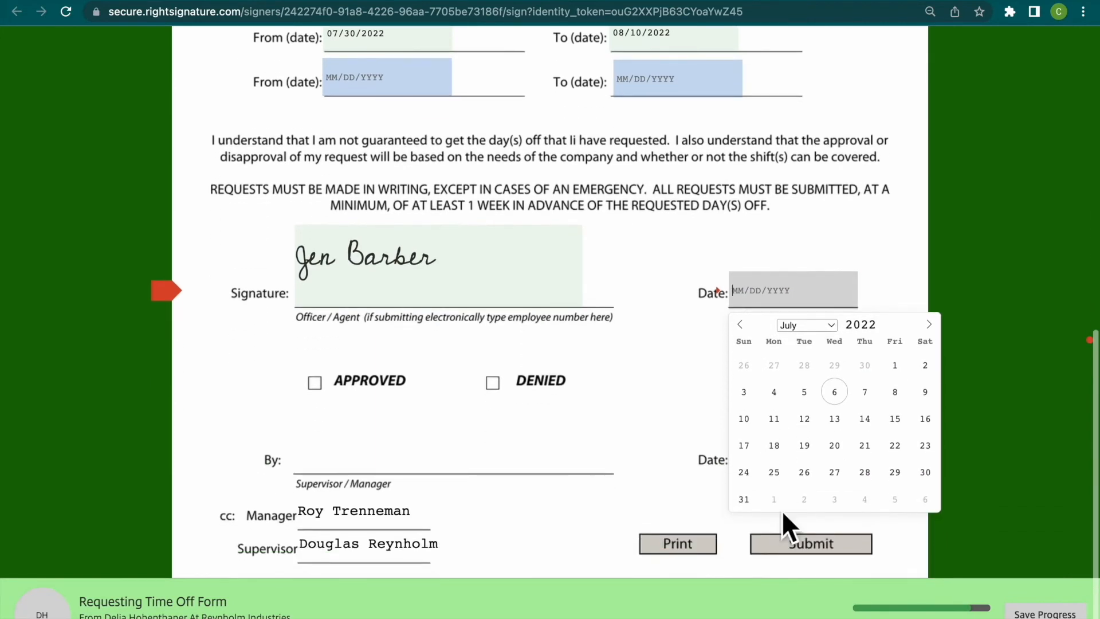
click(835, 393)
scroll(522, 484, down, 1)
scroll(528, 482, up, 10)
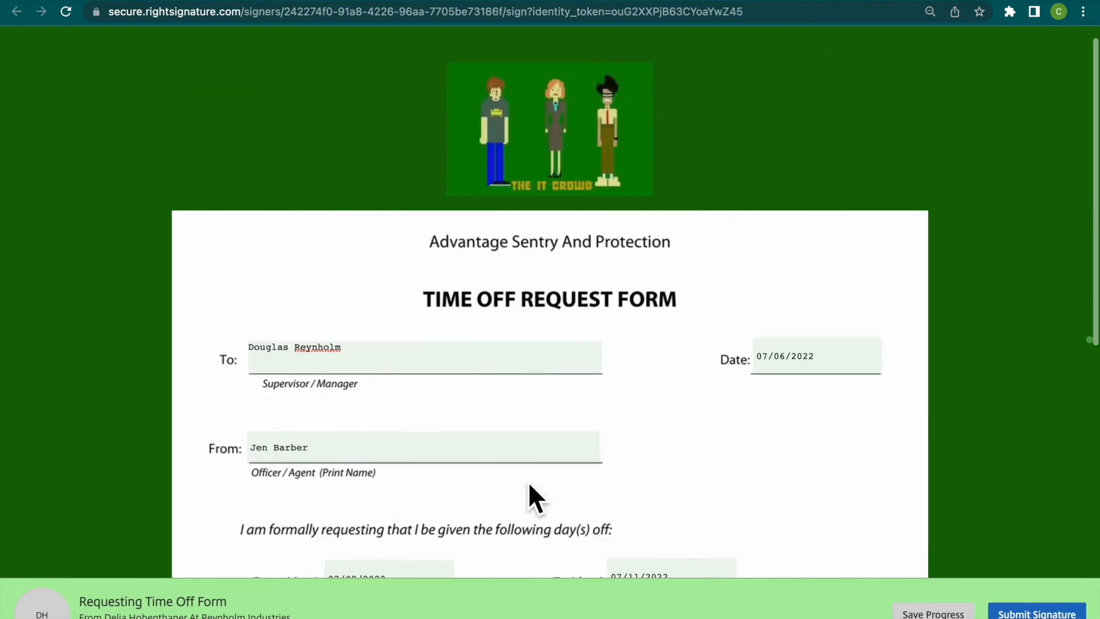
scroll(528, 484, down, 5)
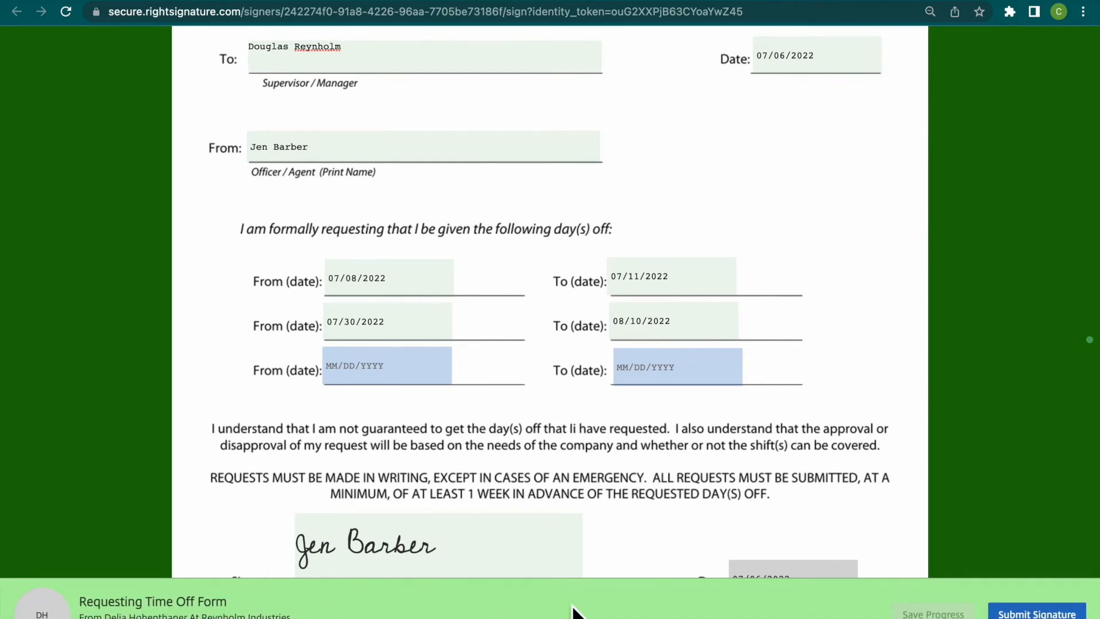
- Switch to Gmail, open the reminder email for 'Requesting Time Off Form' and reopen the document from it for signing
click(371, 1)
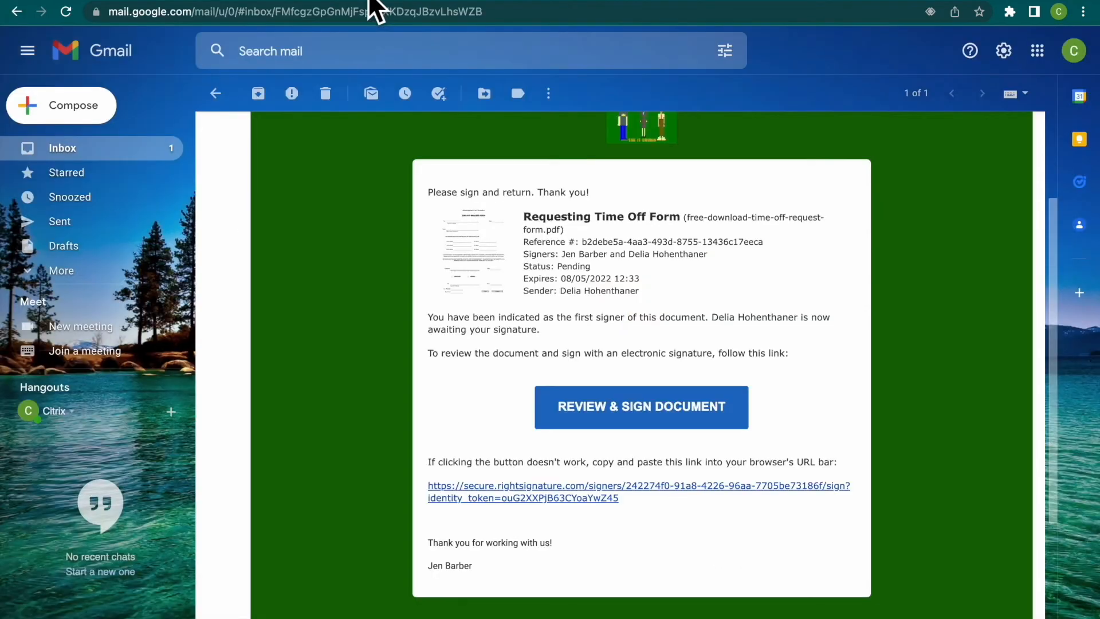
click(160, 153)
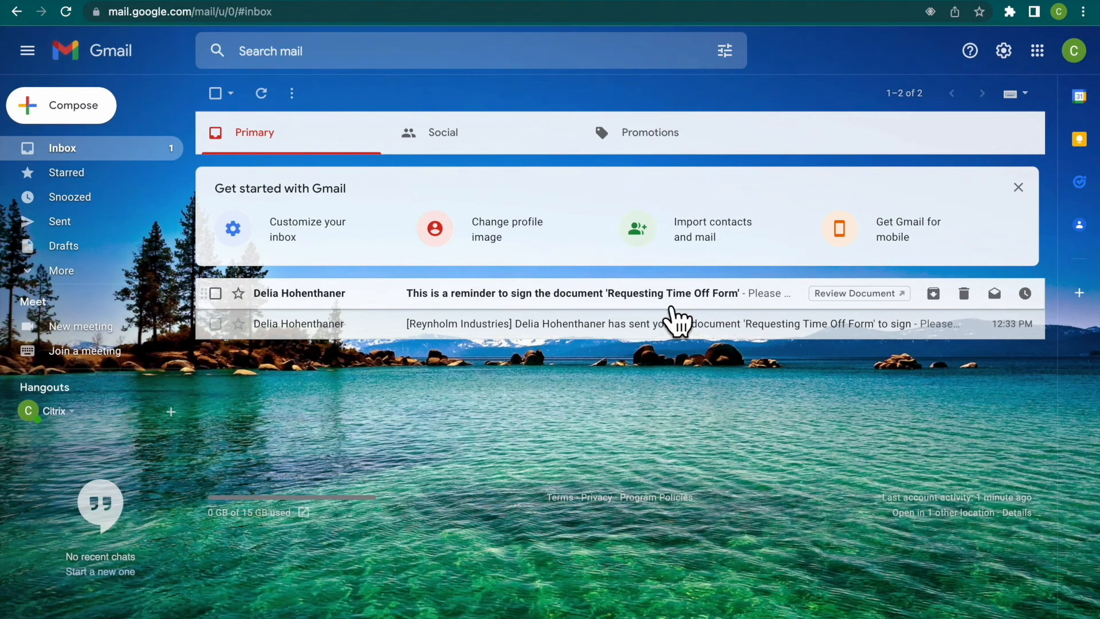
click(661, 298)
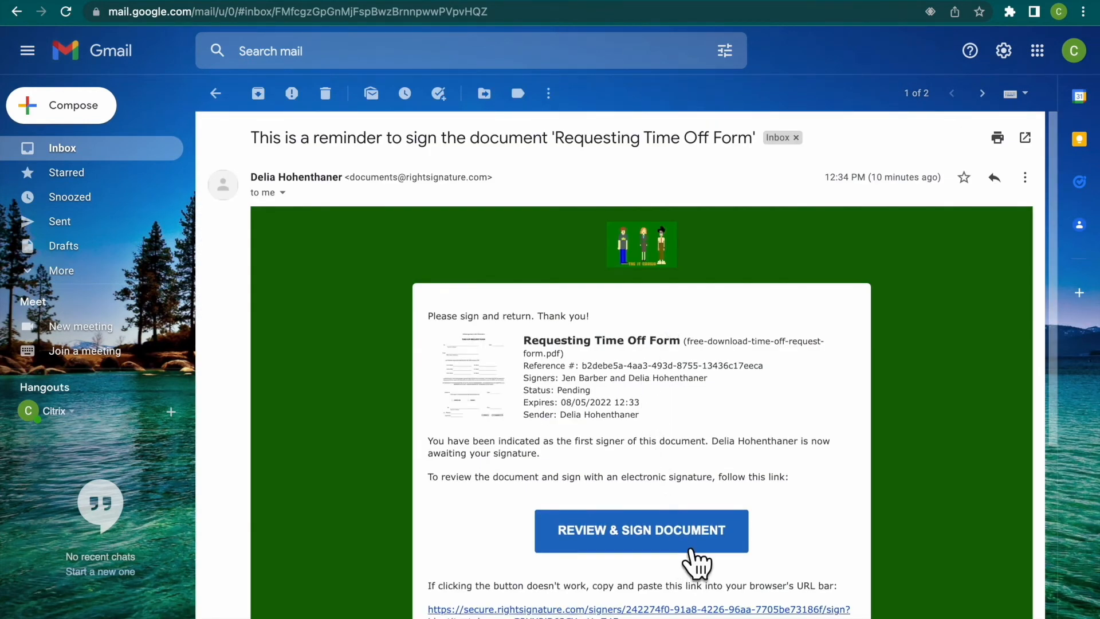
click(691, 548)
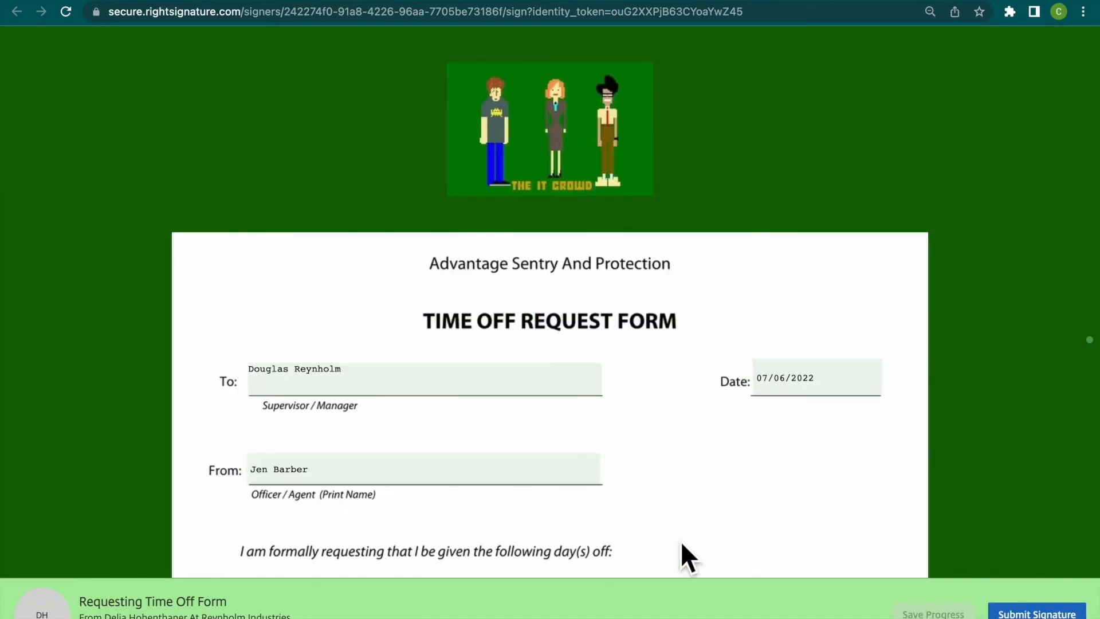
- Replace the typed officer signature with a hand-drawn one, then submit the signed form and accept the terms
scroll(682, 544, down, 3)
scroll(681, 549, down, 8)
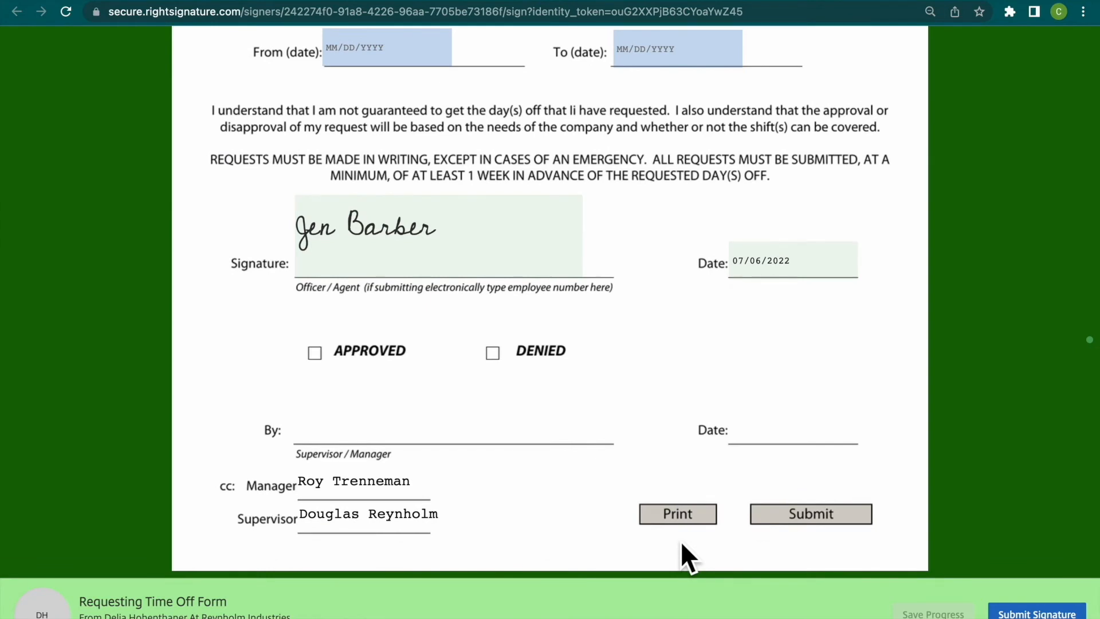
click(455, 247)
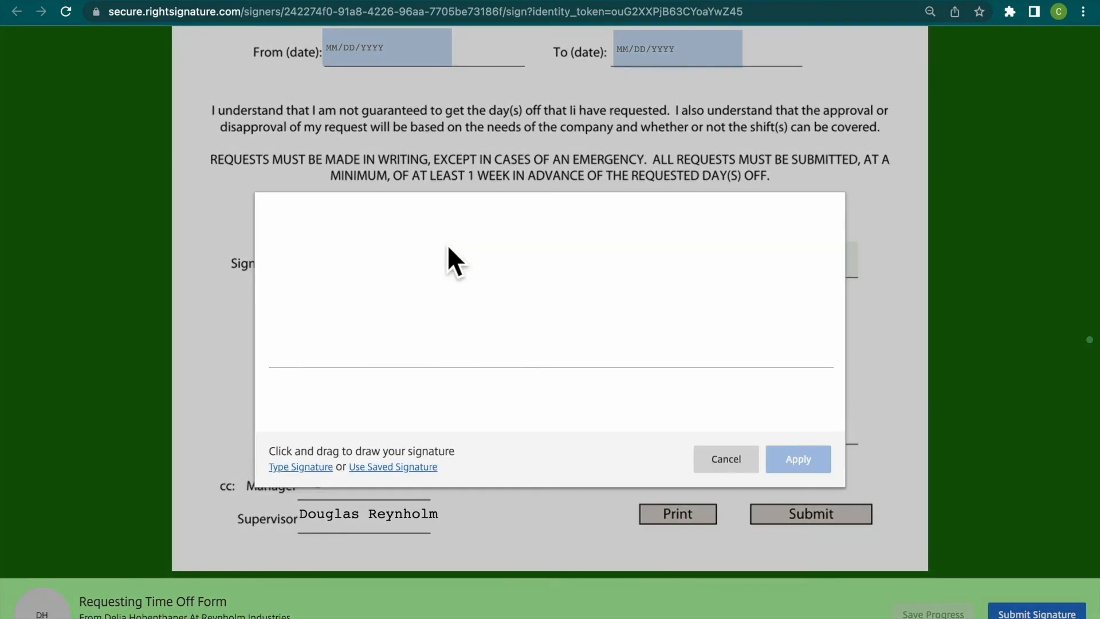
click(385, 468)
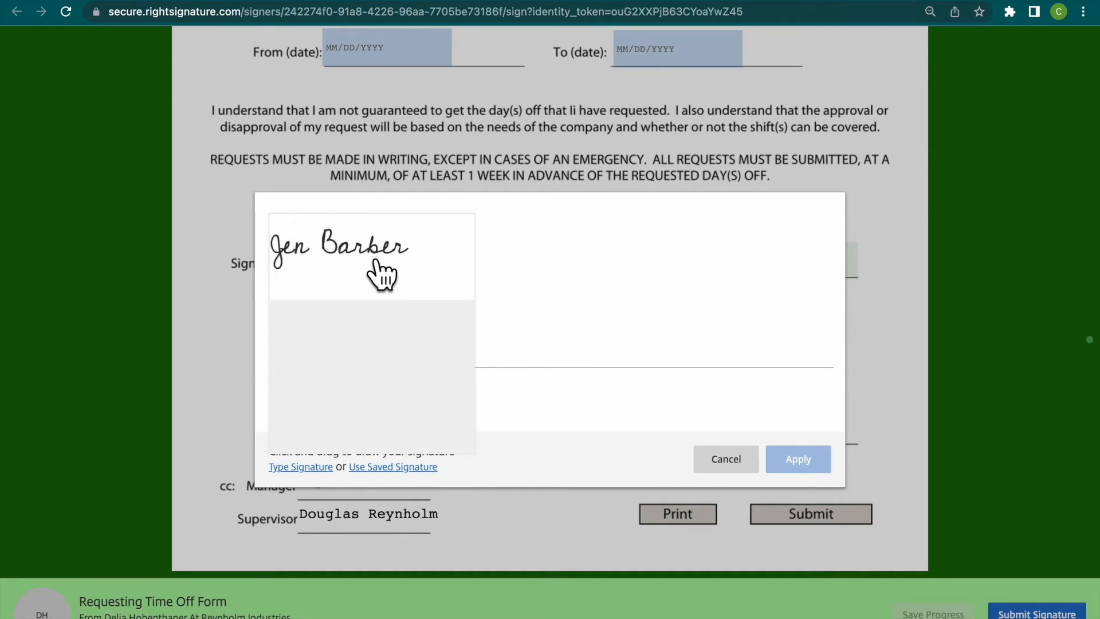
click(526, 313)
mouse_move(318, 299)
mouse_down()
mouse_move(372, 287)
mouse_move(327, 333)
mouse_move(320, 325)
mouse_move(379, 307)
mouse_move(407, 314)
mouse_up()
mouse_move(440, 279)
mouse_down()
mouse_move(457, 307)
mouse_move(452, 342)
mouse_up()
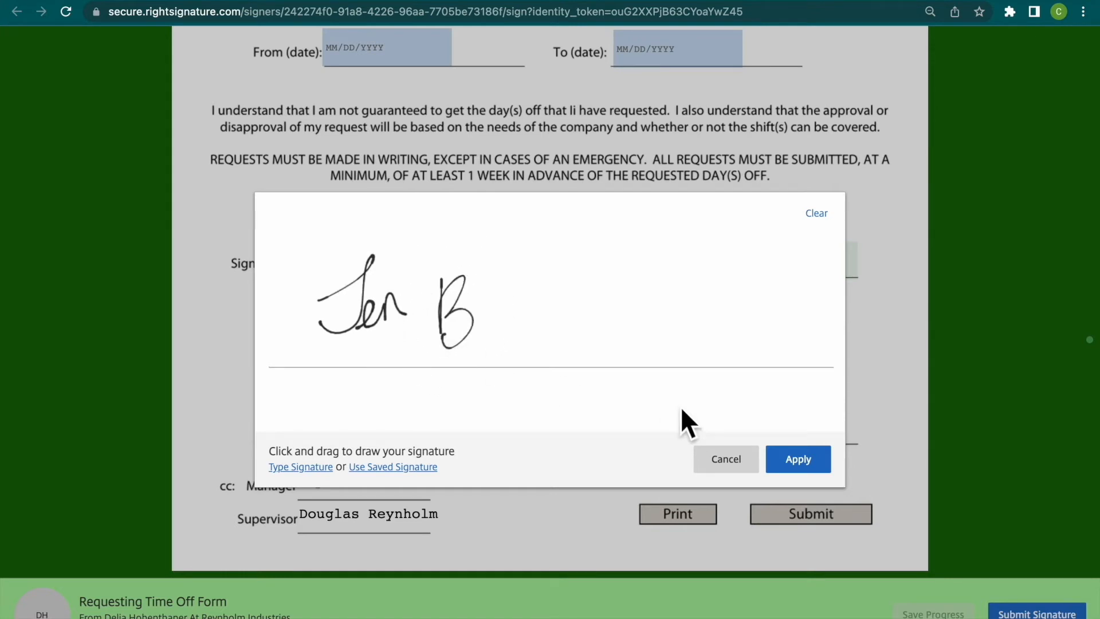
click(817, 466)
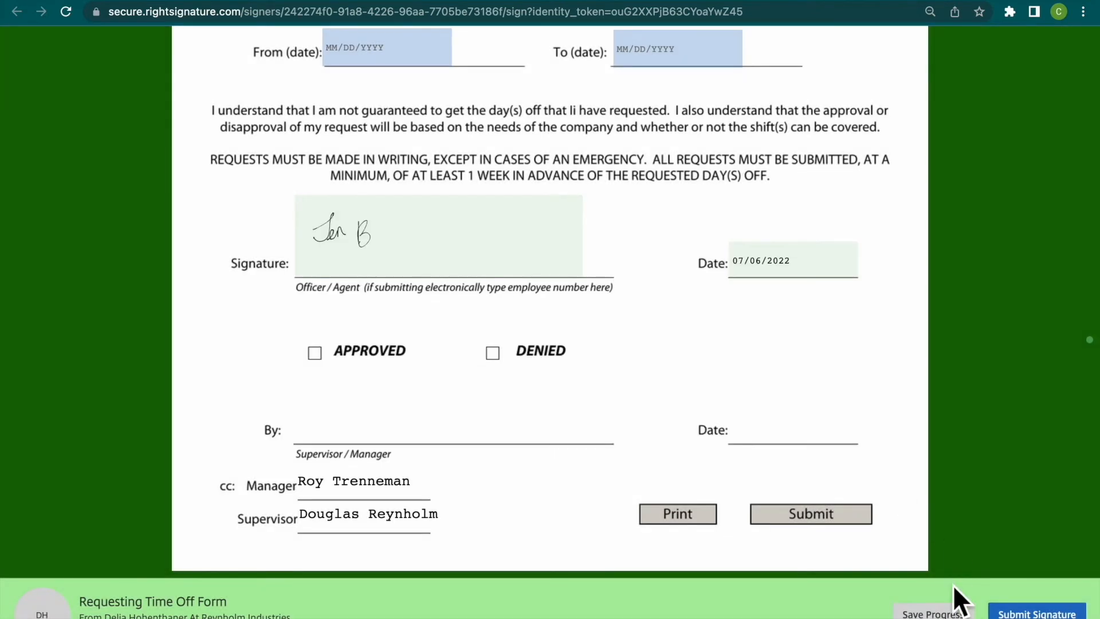
click(1023, 613)
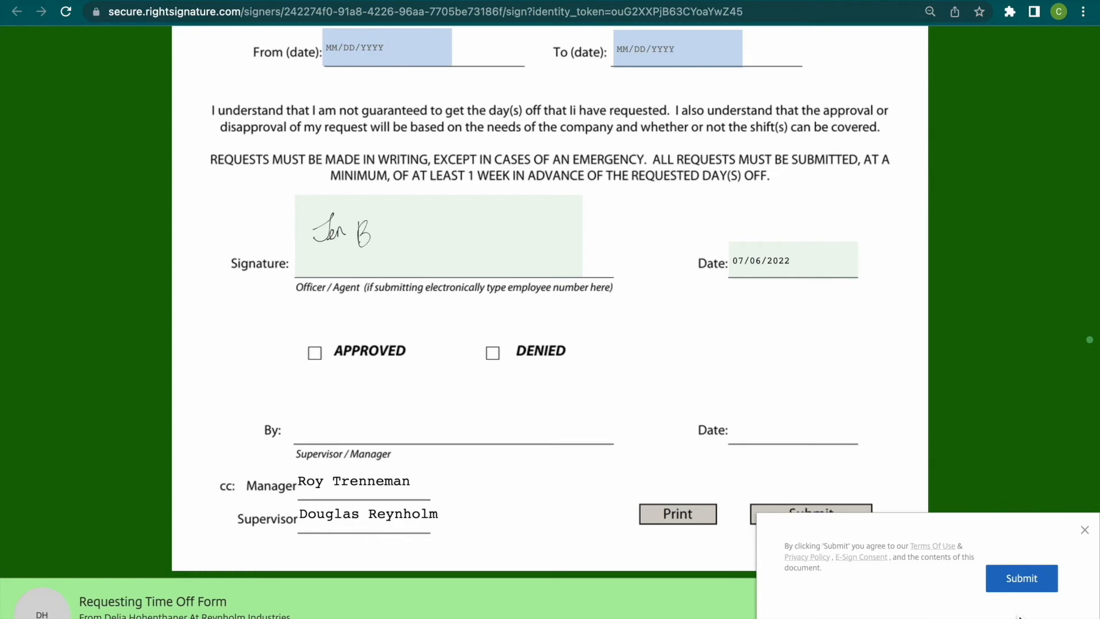
click(1023, 591)
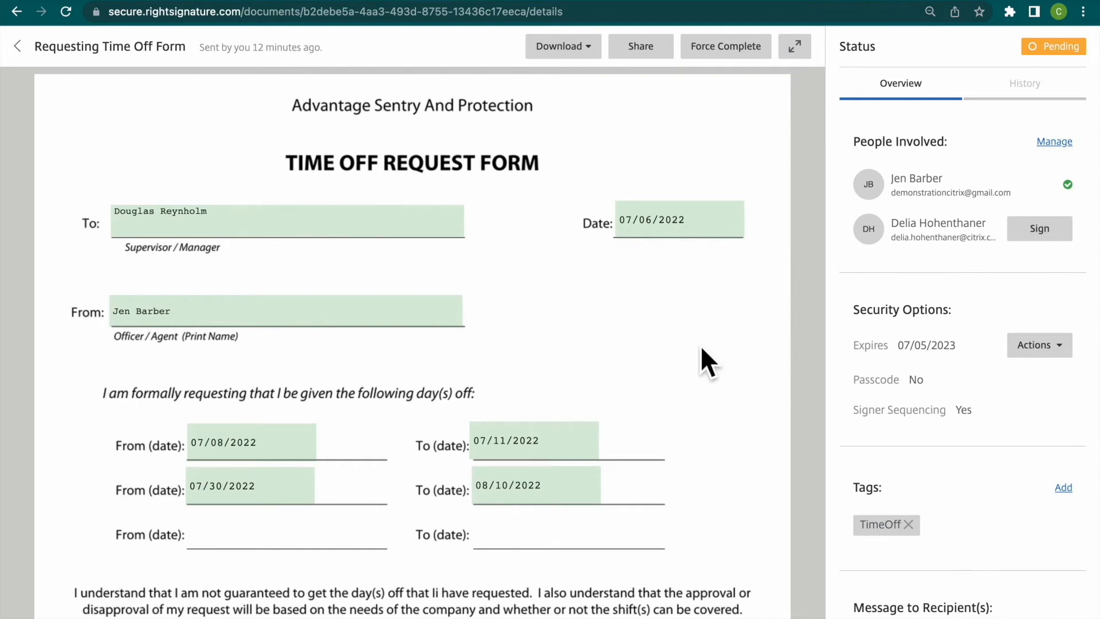
- Check the first signer's entries in the sender's document details, then request a signing link for the second signer
scroll(701, 348, down, 5)
scroll(701, 350, down, 2)
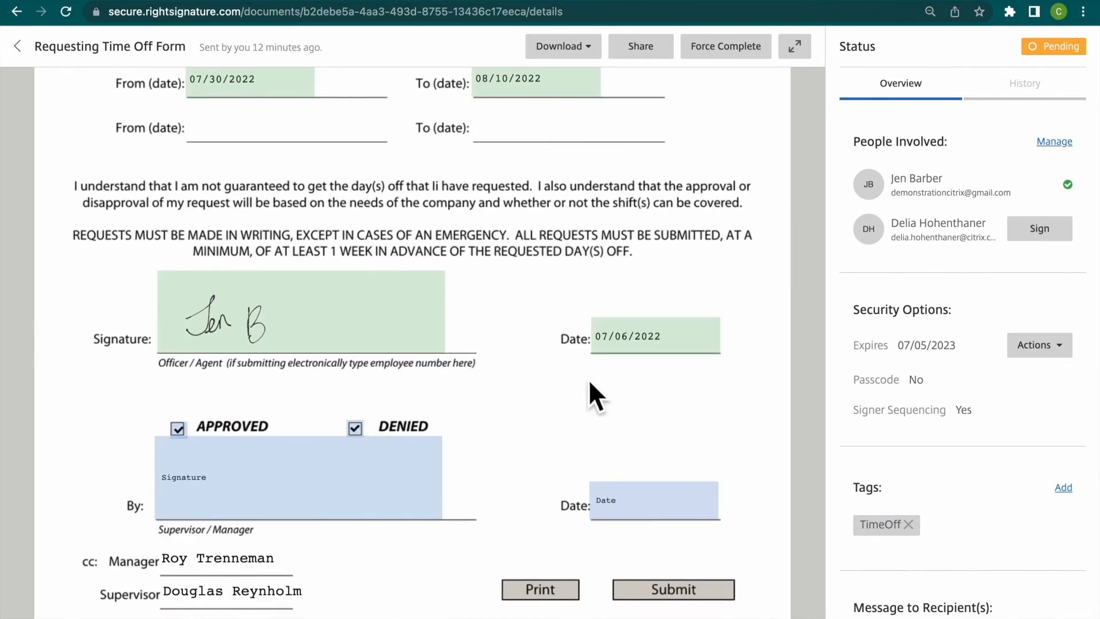
scroll(589, 379, up, 7)
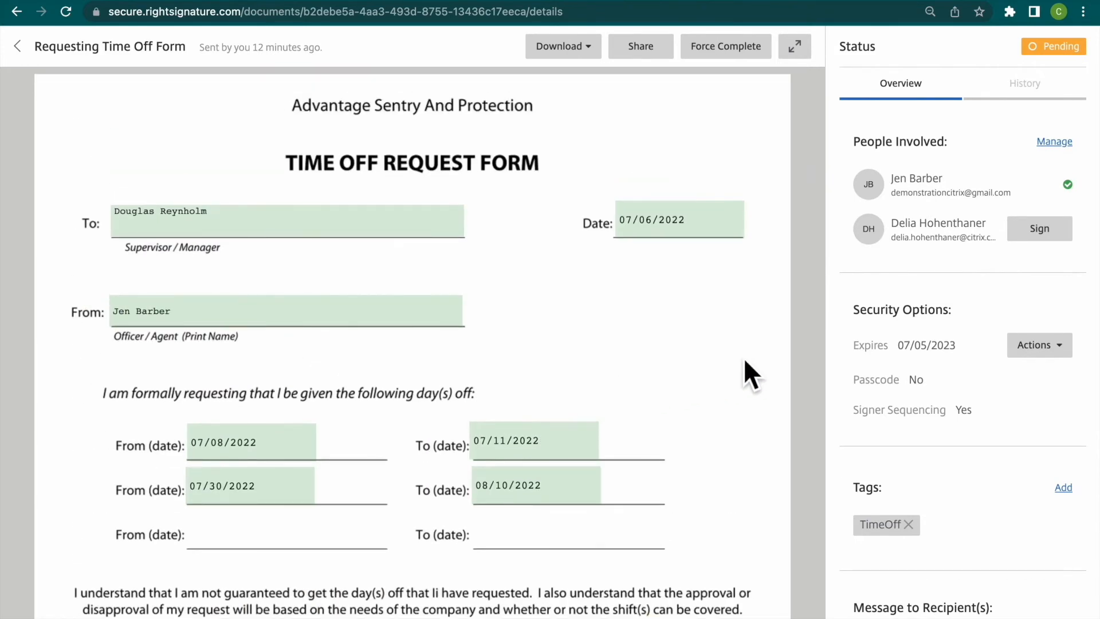
click(1059, 235)
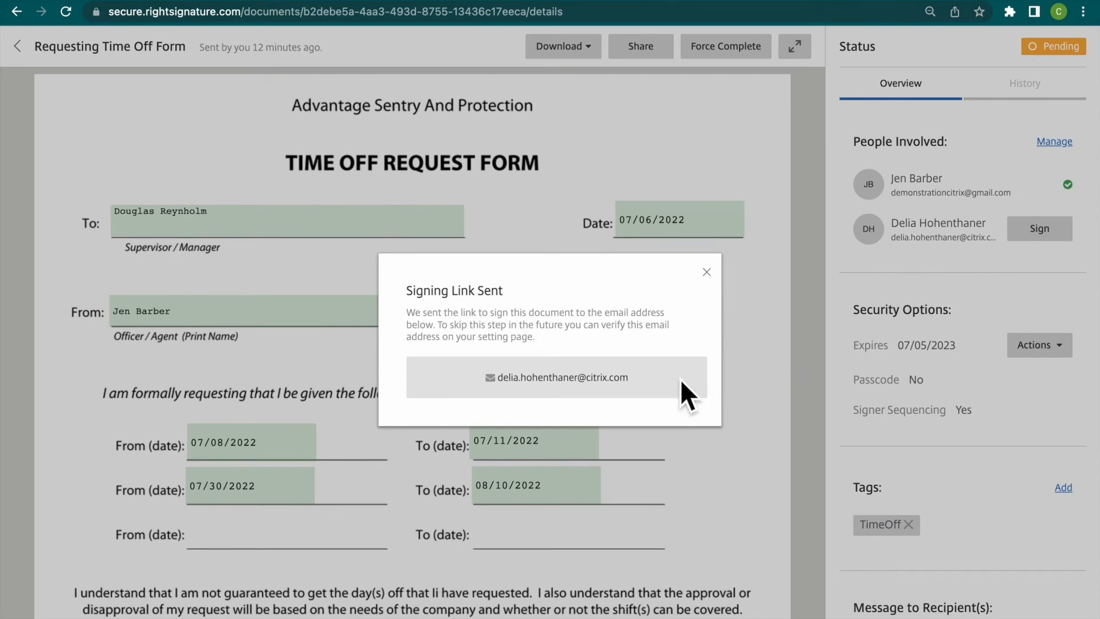
click(708, 274)
click(707, 272)
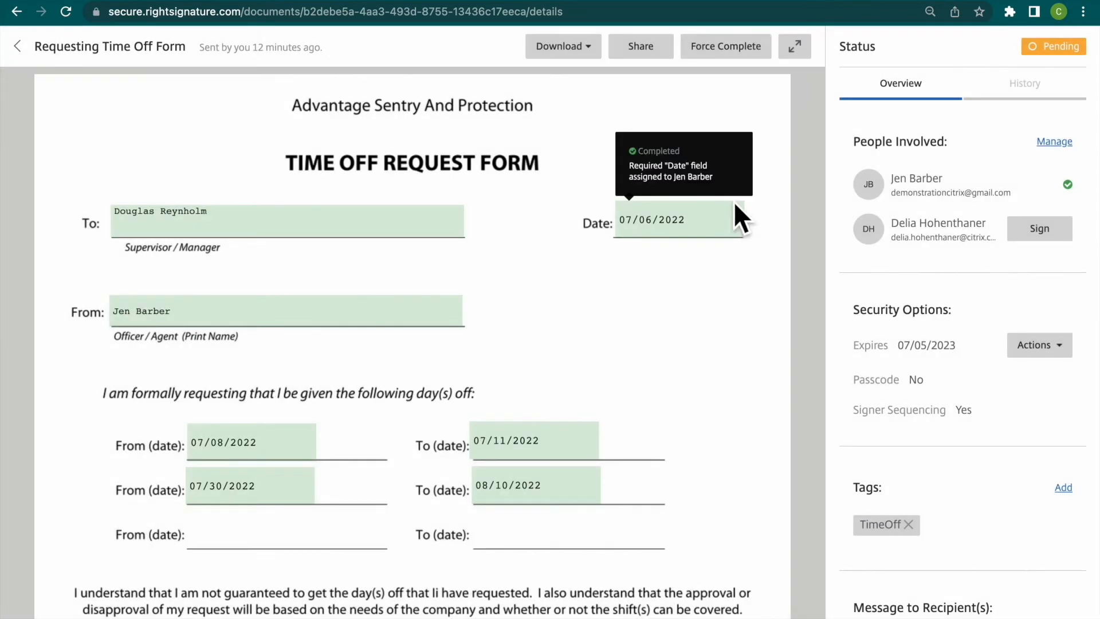
- Open the Force Complete confirmation for the document and cancel it
click(769, 53)
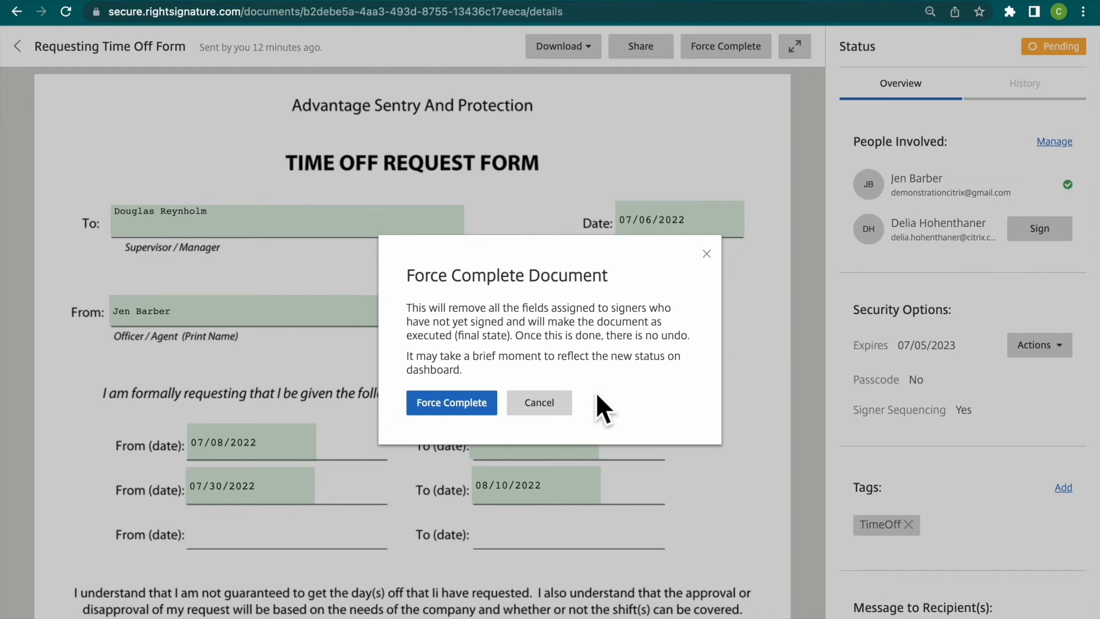
click(573, 409)
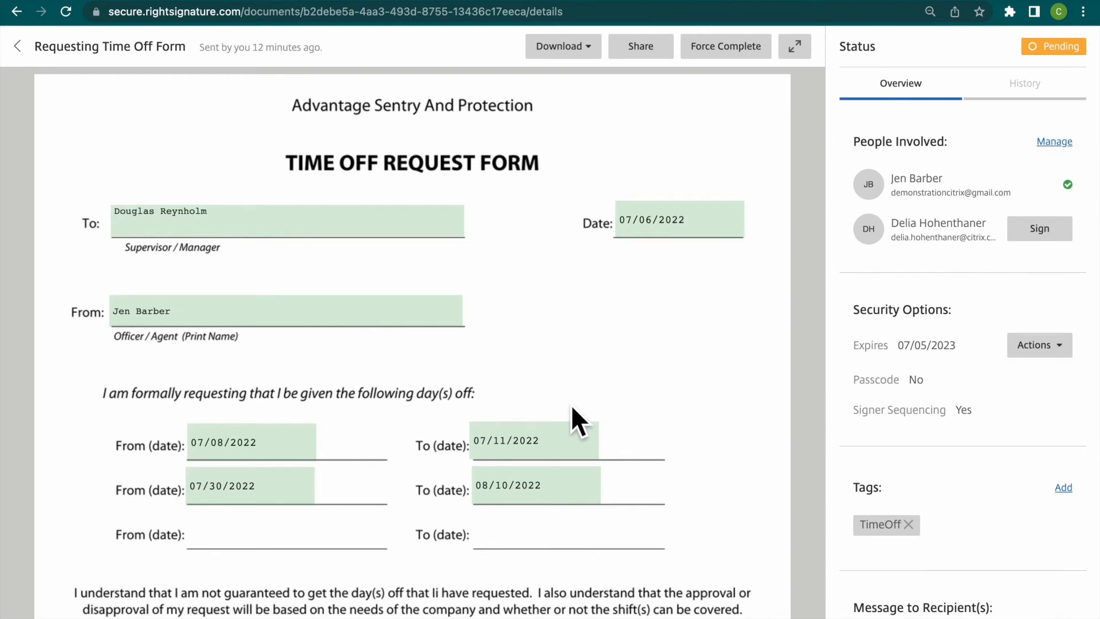
- Leave the document details and open the Verified Emails section of the account settings
click(31, 60)
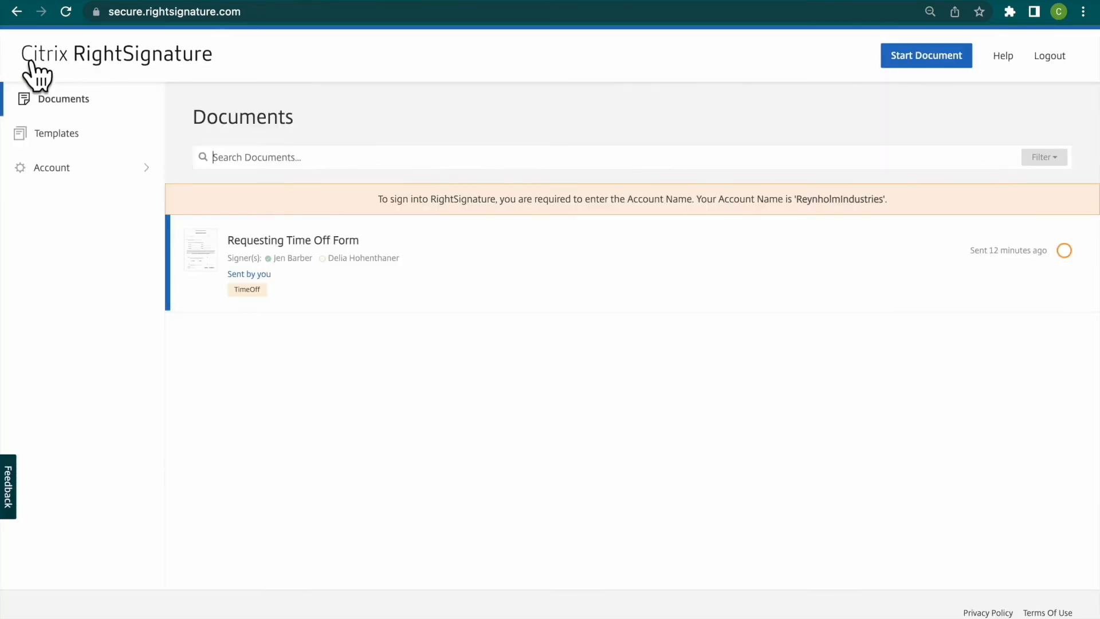
click(112, 190)
click(89, 223)
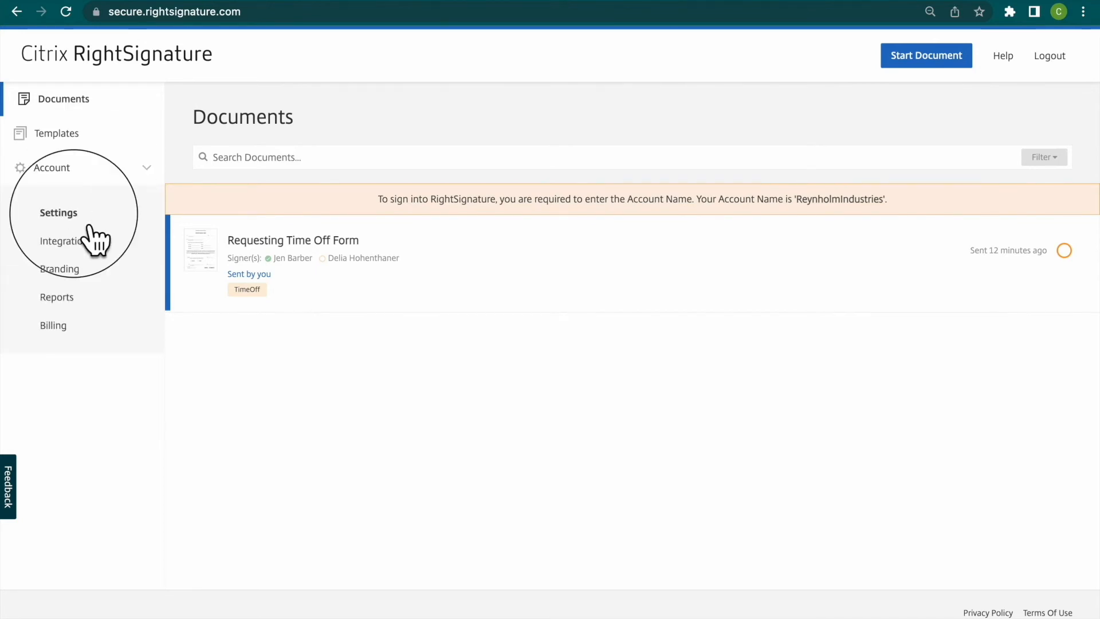
scroll(430, 427, down, 9)
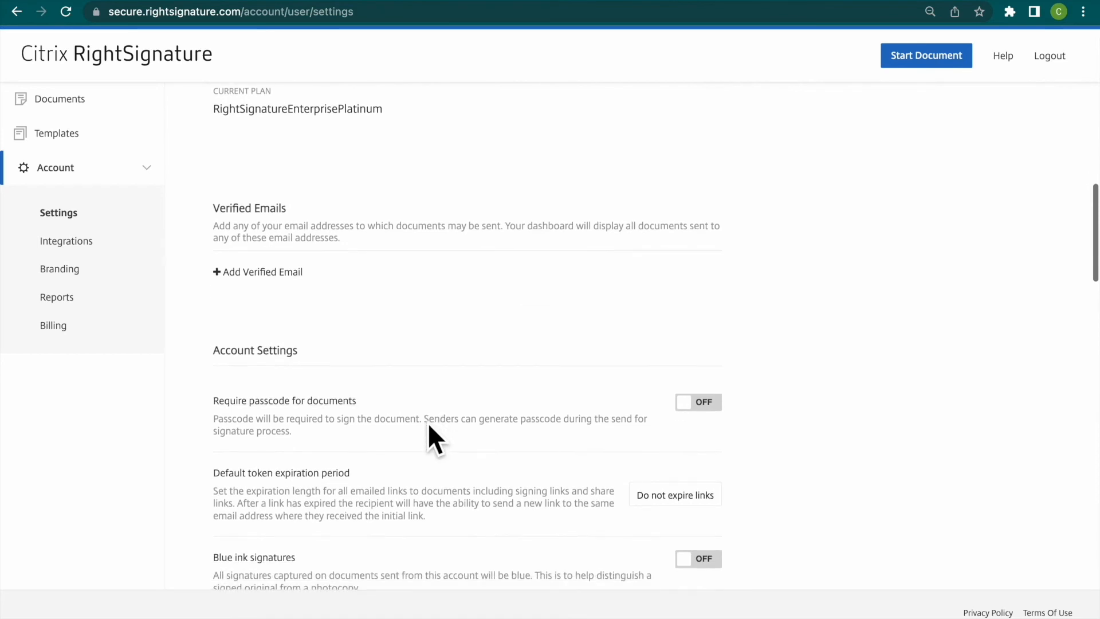
- Add the sender's email address as a verified email and send its verification message
click(283, 275)
click(283, 279)
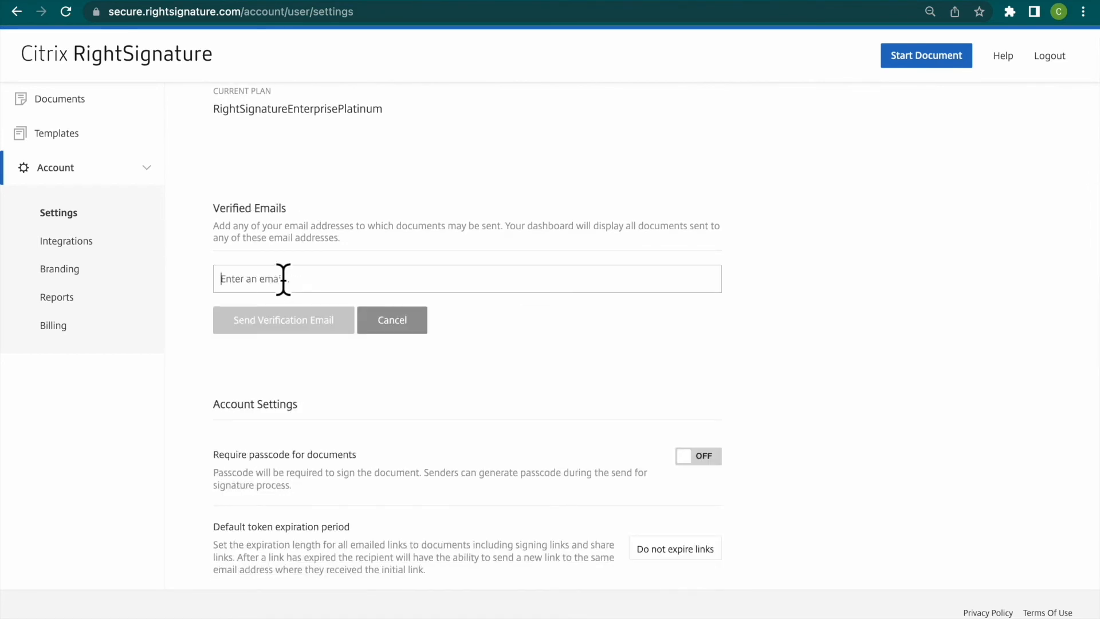
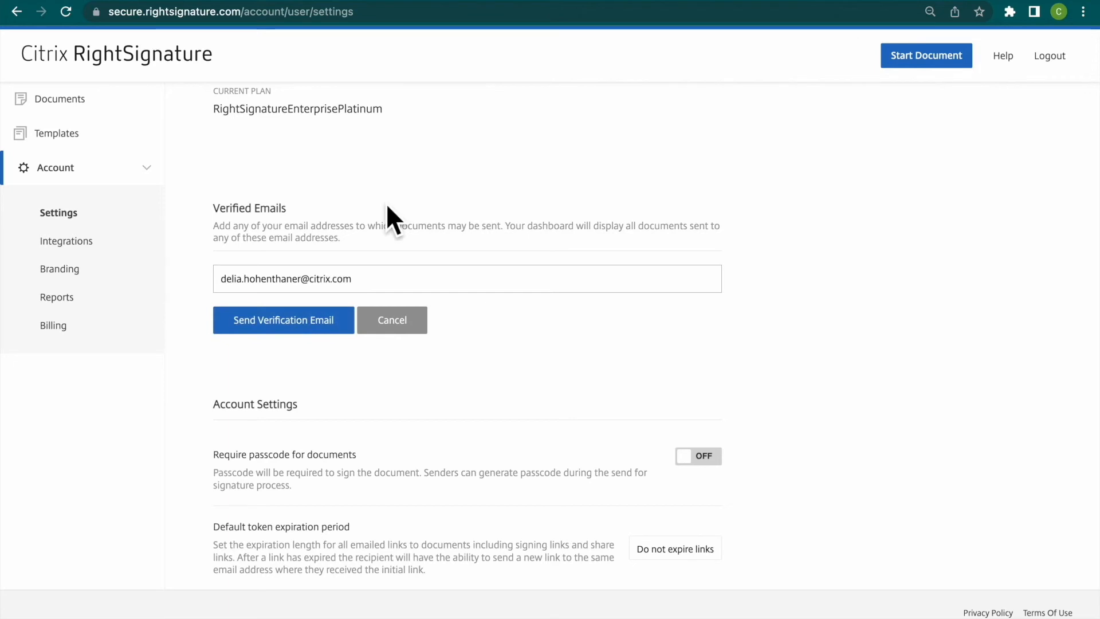
click(309, 330)
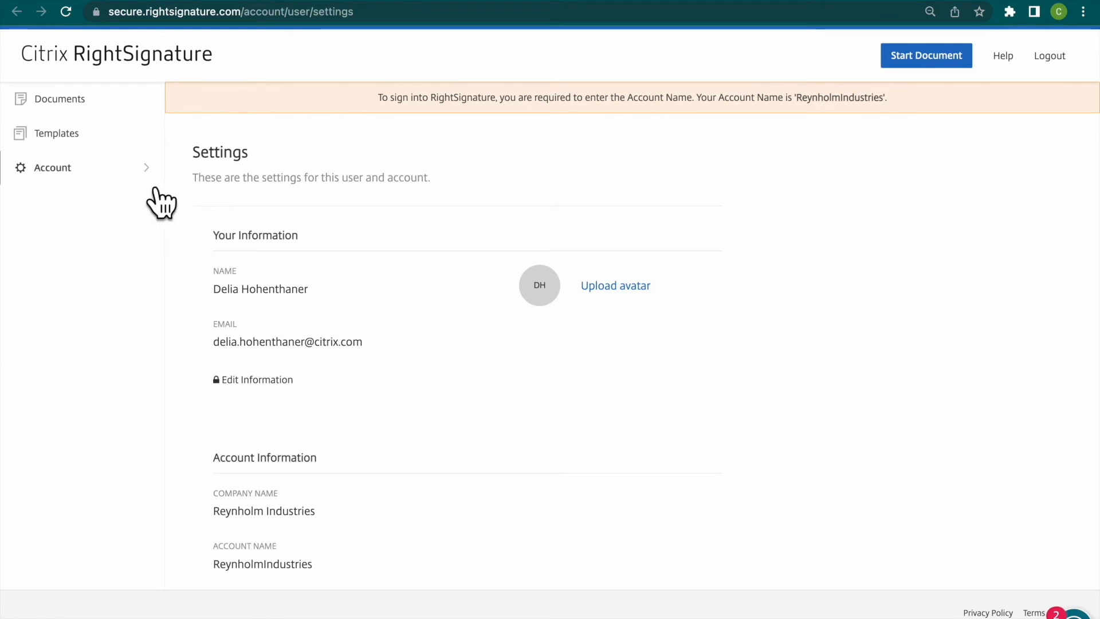
- Return to the Documents list from the account settings
click(121, 103)
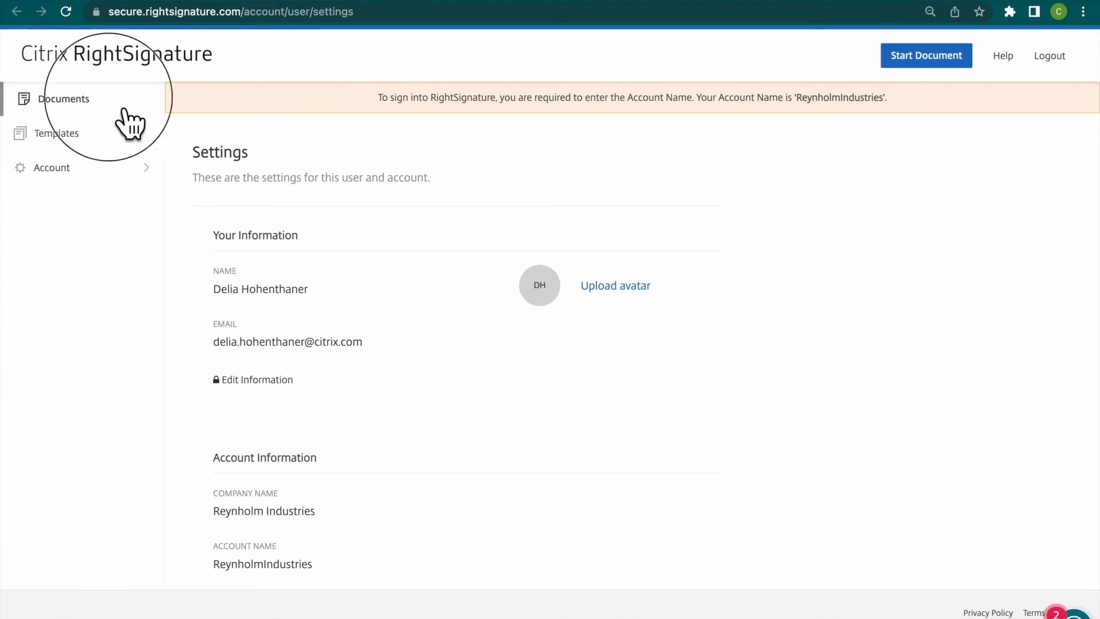
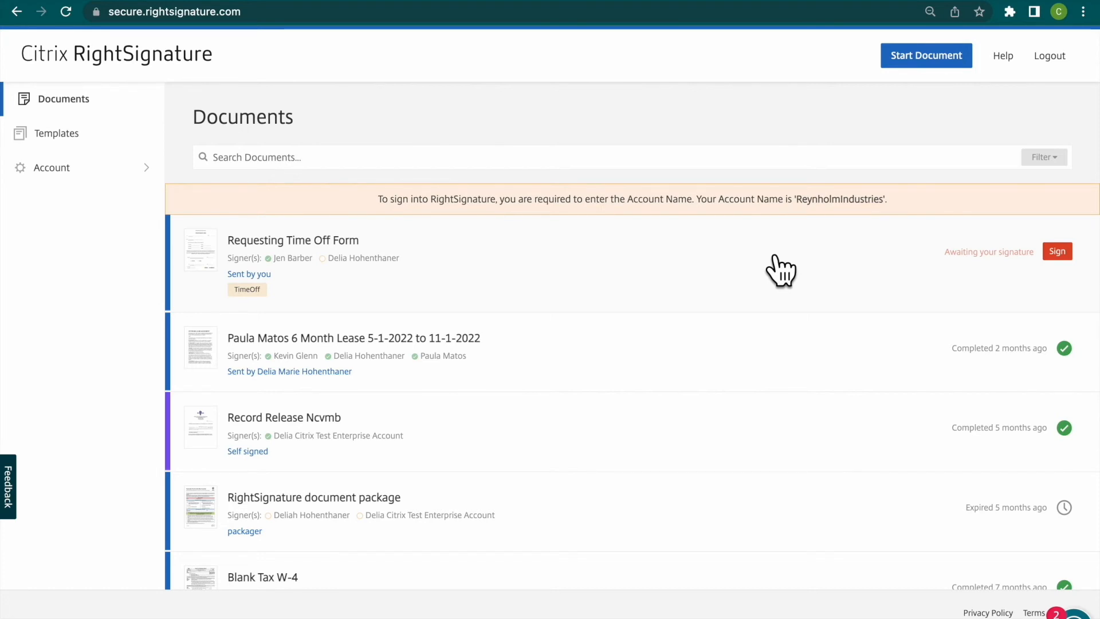
- Open the Requesting Time Off Form for signing as the second signer and mark the request as APPROVED
click(800, 300)
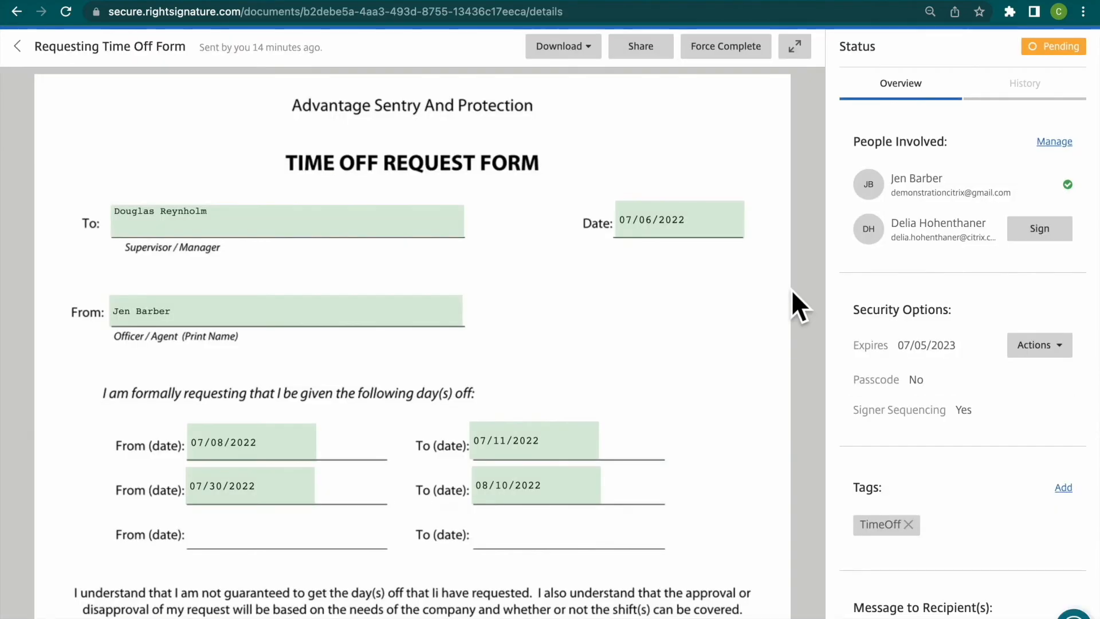
click(1075, 241)
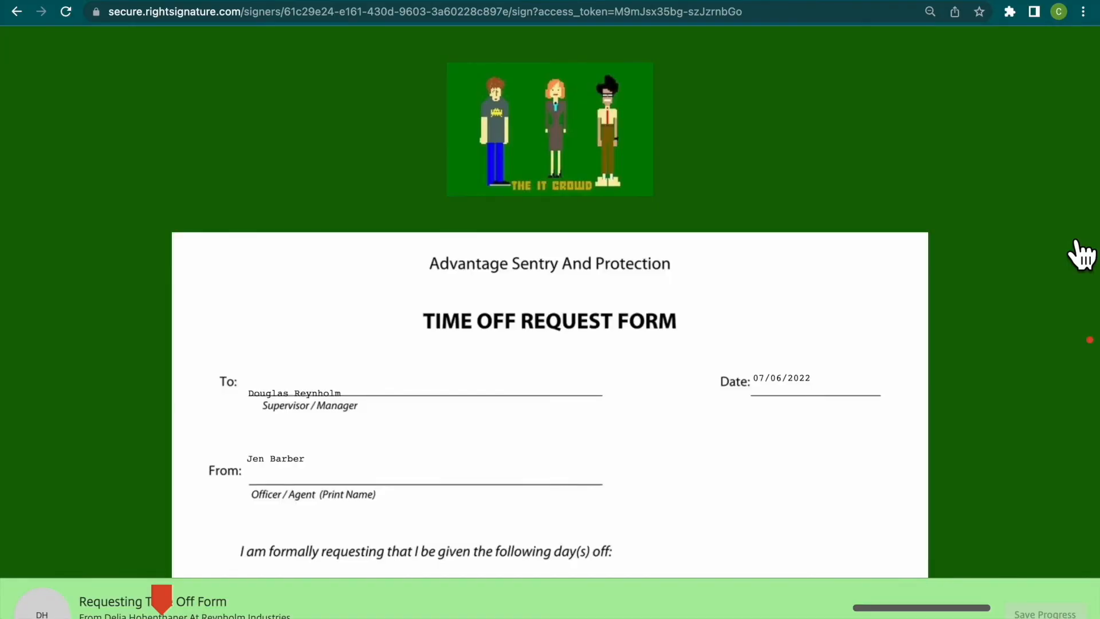
click(172, 608)
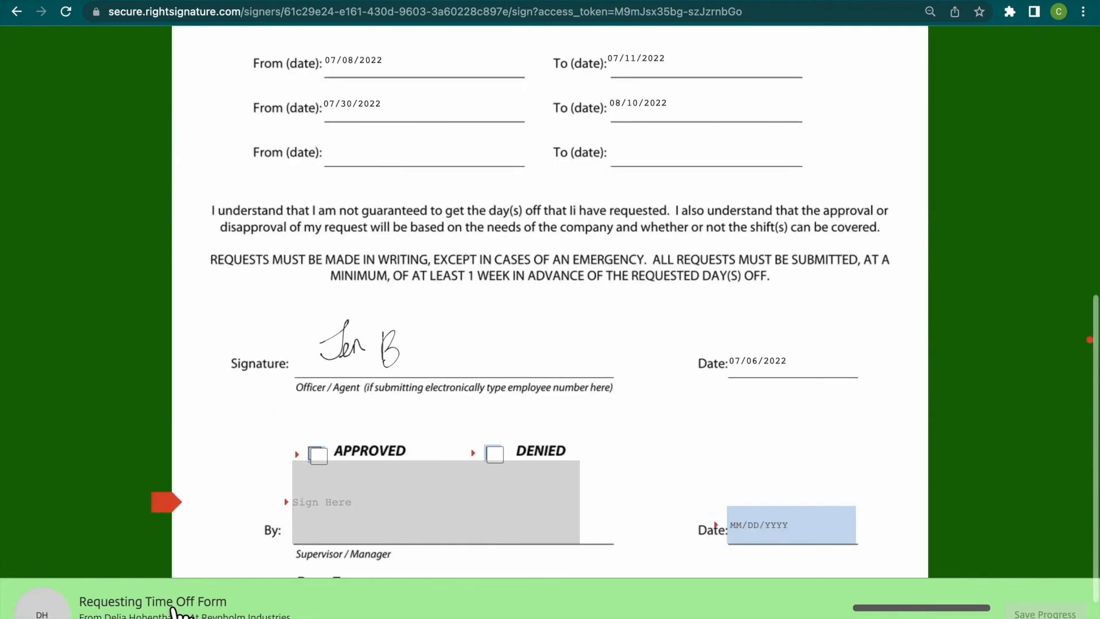
click(320, 458)
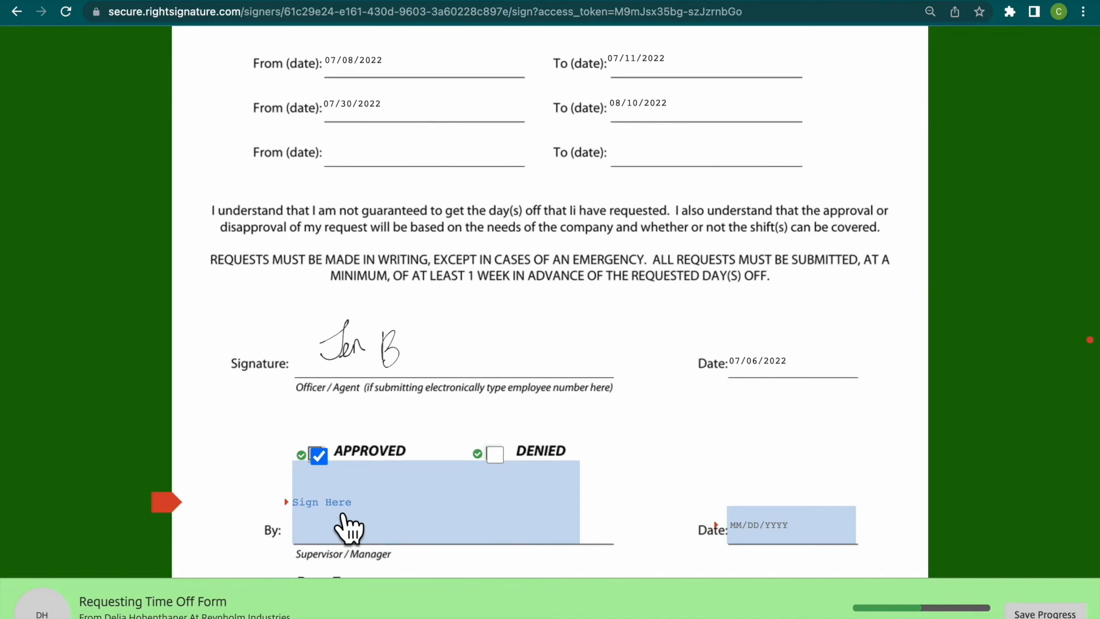
- Sign the Supervisor / Manager field with a typed signature of the signer's full name instead of a drawn one
click(344, 516)
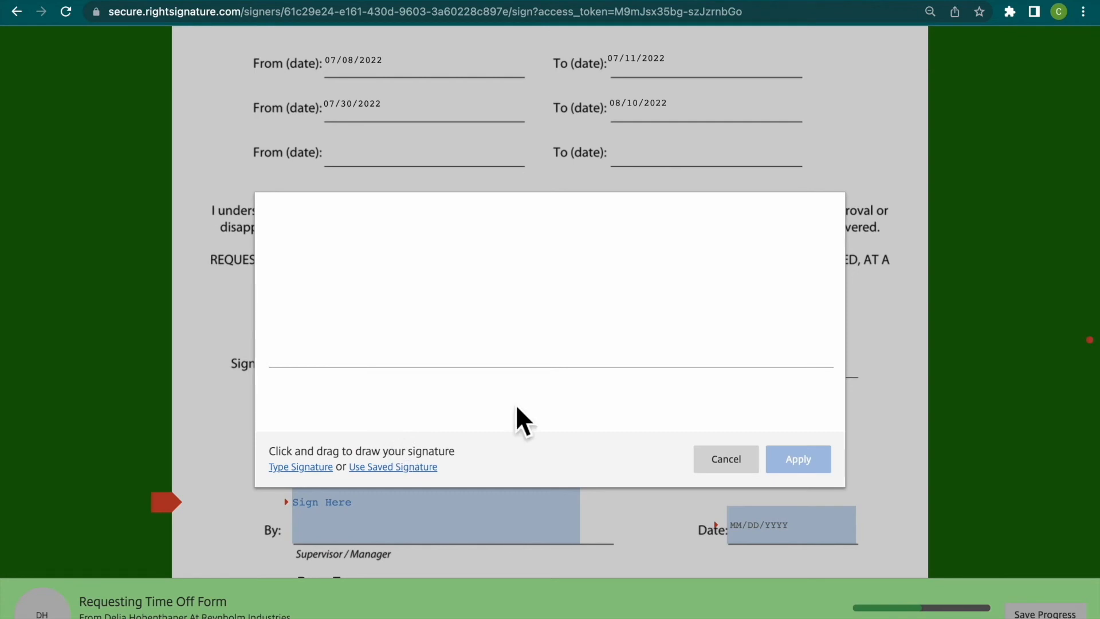
mouse_move(306, 317)
mouse_down()
mouse_move(304, 367)
mouse_move(332, 361)
mouse_move(314, 327)
mouse_move(312, 356)
mouse_move(342, 347)
mouse_move(356, 315)
mouse_move(363, 351)
mouse_move(441, 357)
mouse_move(456, 338)
mouse_move(517, 338)
mouse_up()
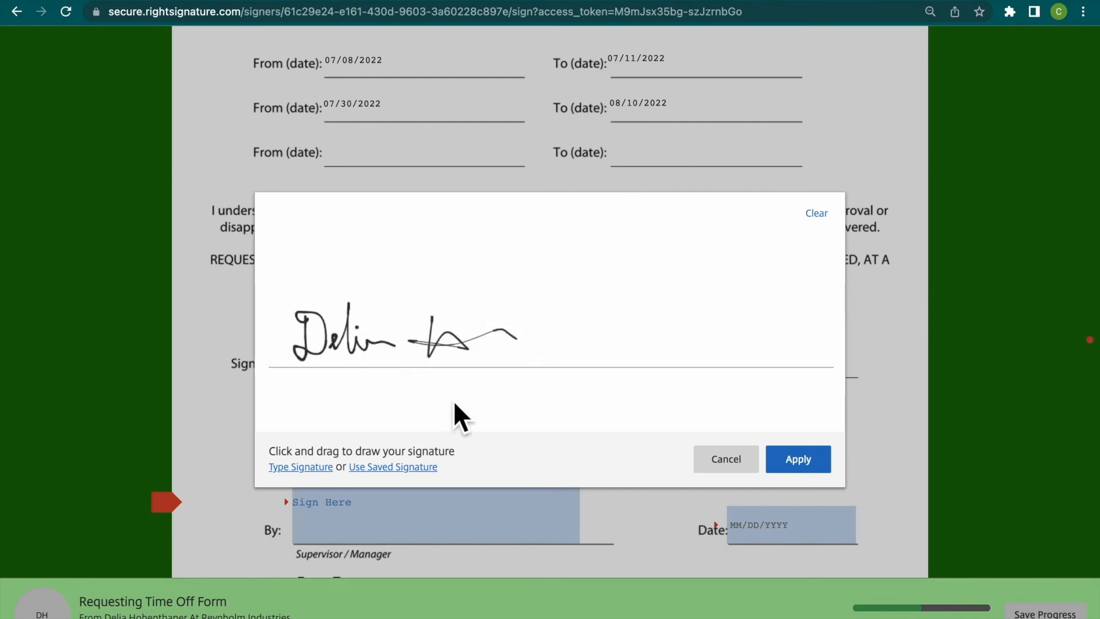
click(301, 466)
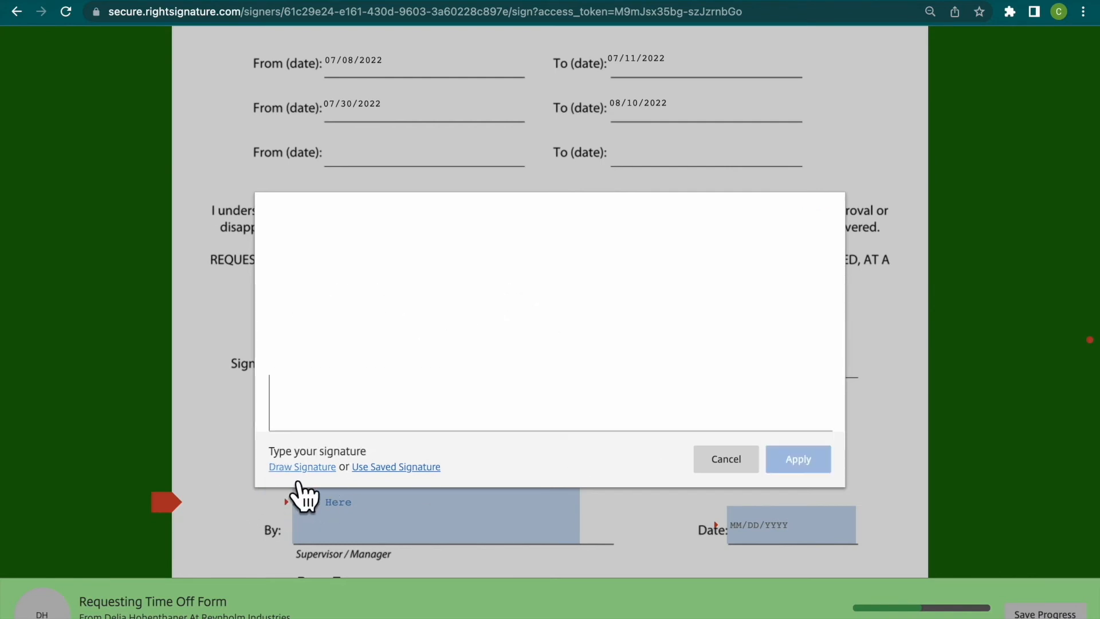
text(Delia)
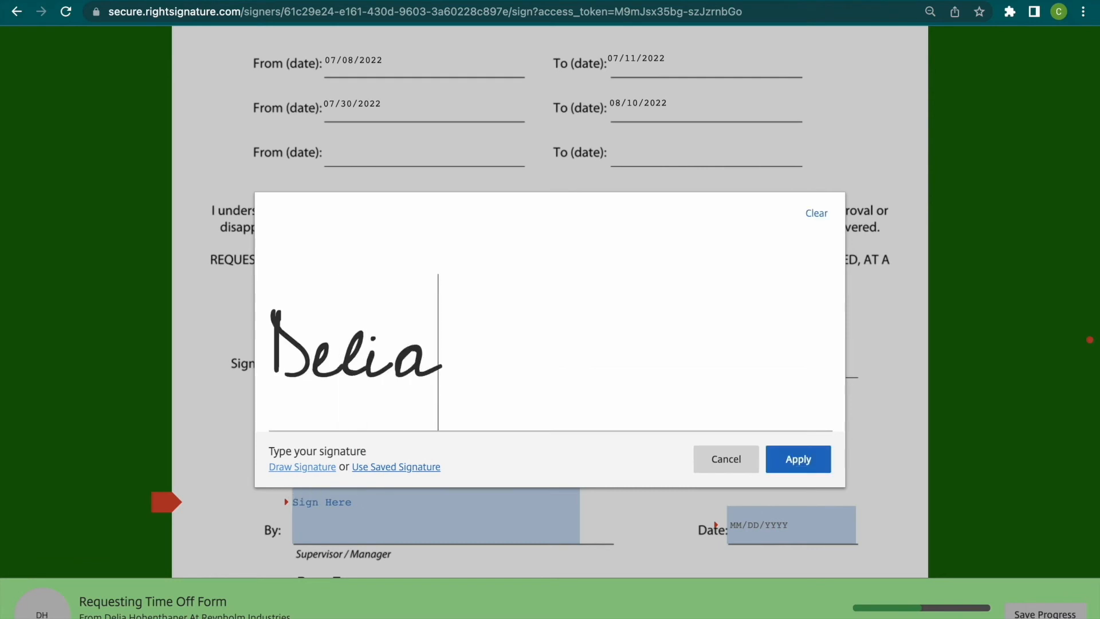
text( Hohenthaner)
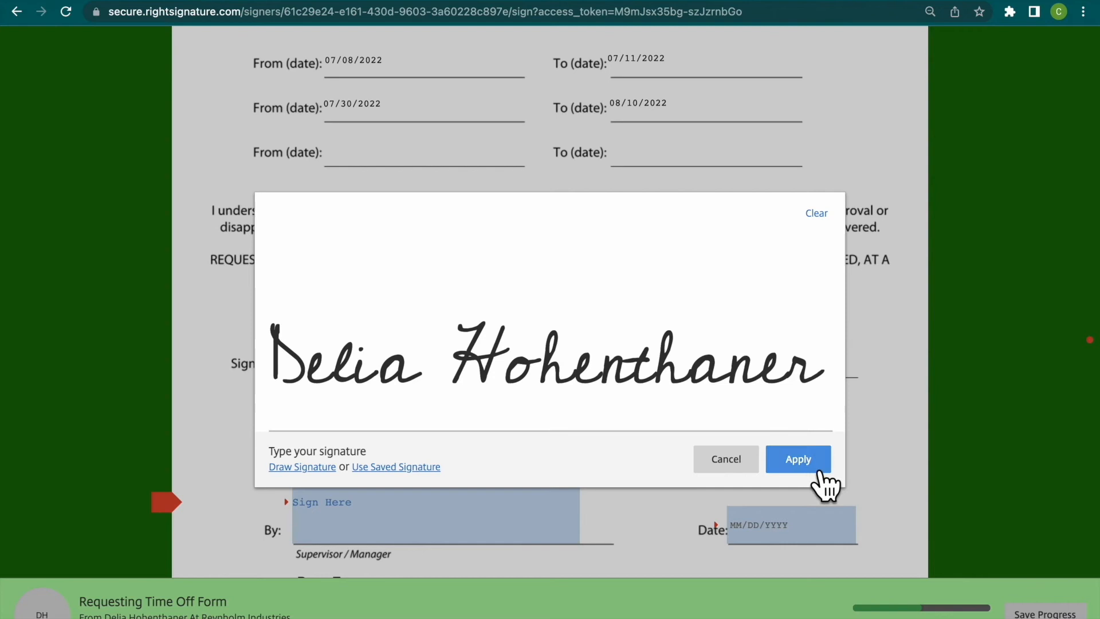
click(811, 465)
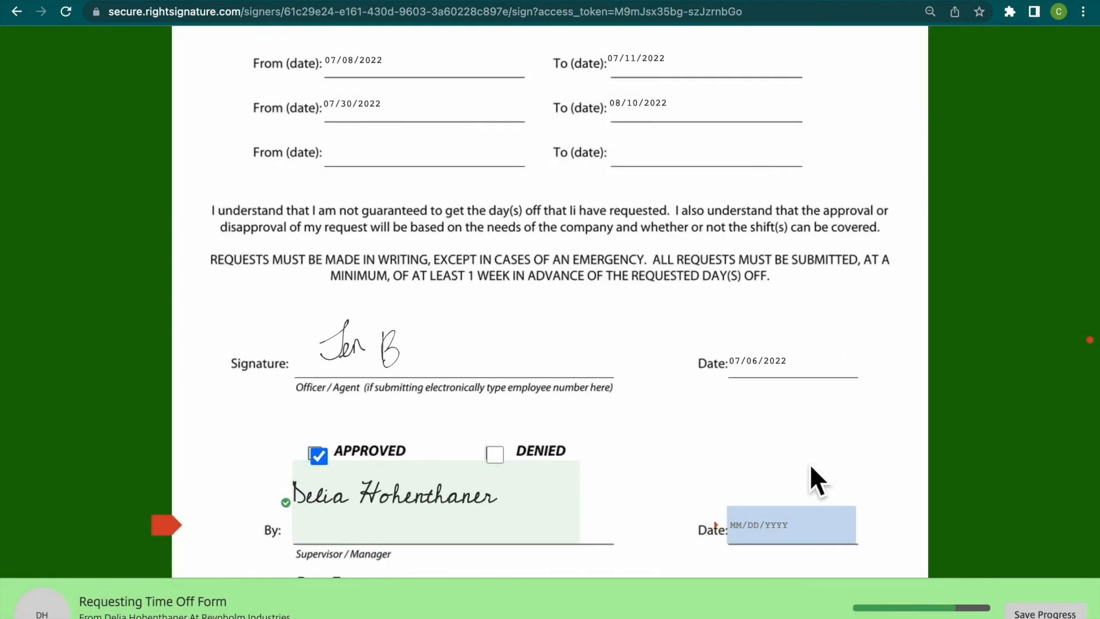
- Date the supervisor's signature 07/06/2022 and submit the signed form
click(770, 530)
scroll(837, 481, down, 2)
scroll(838, 465, down, 2)
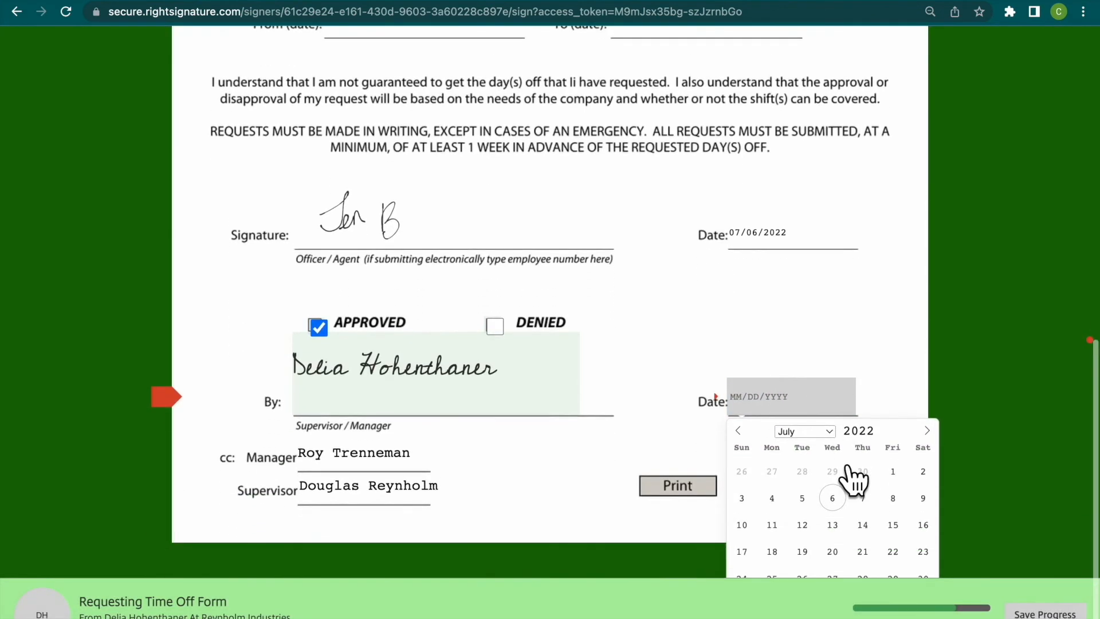
click(838, 497)
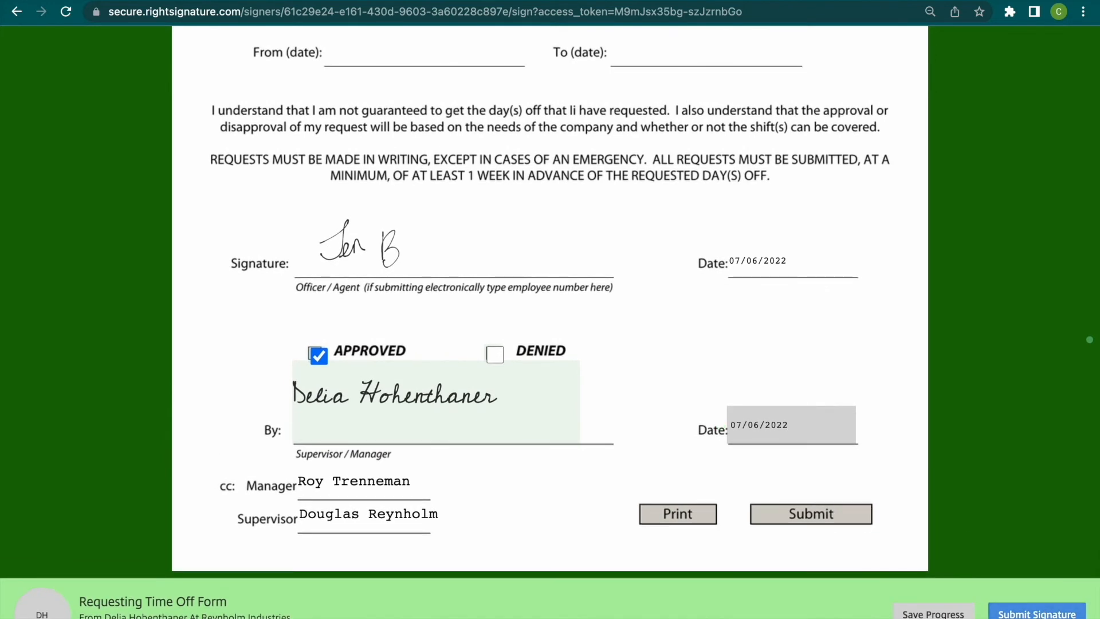
click(1039, 612)
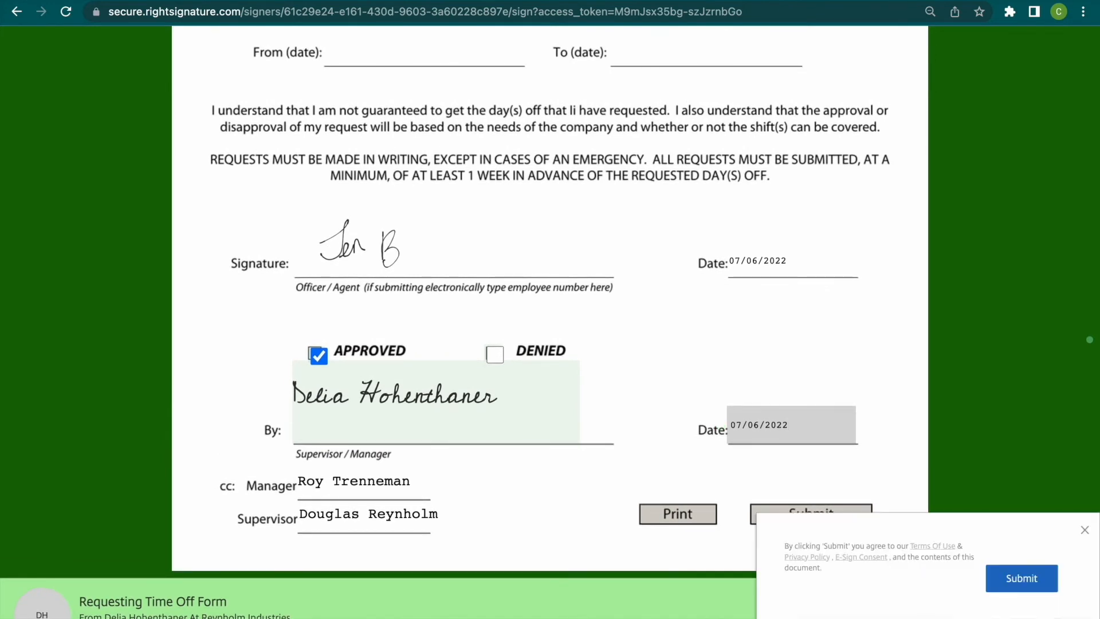
click(1037, 587)
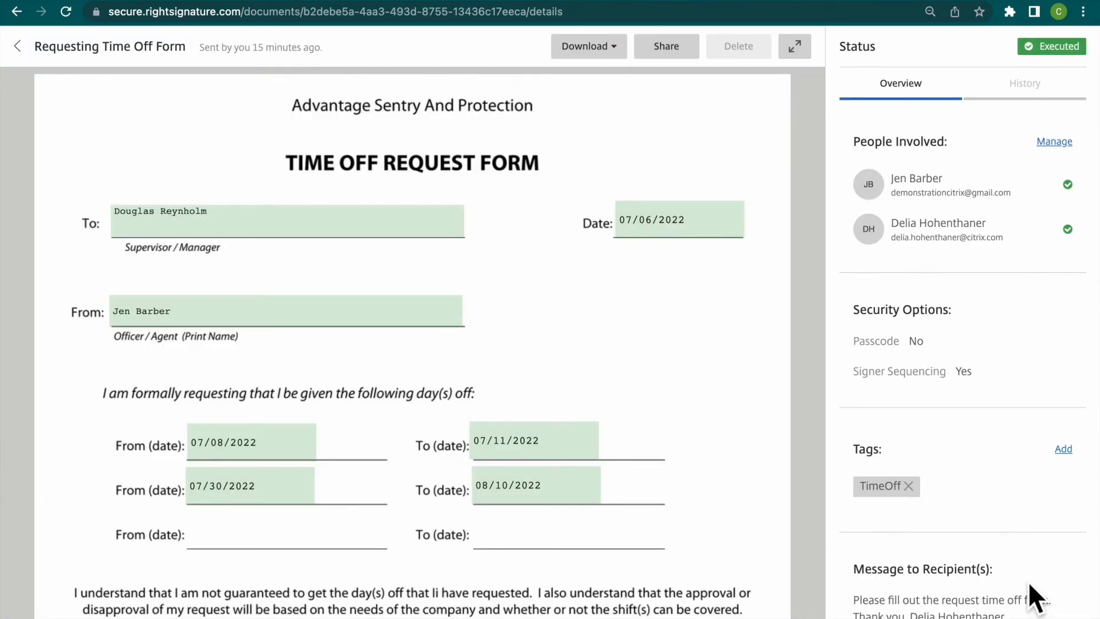
- Examine the executed form with its signature certificate, signer details, audit entries and reference number
scroll(766, 490, down, 10)
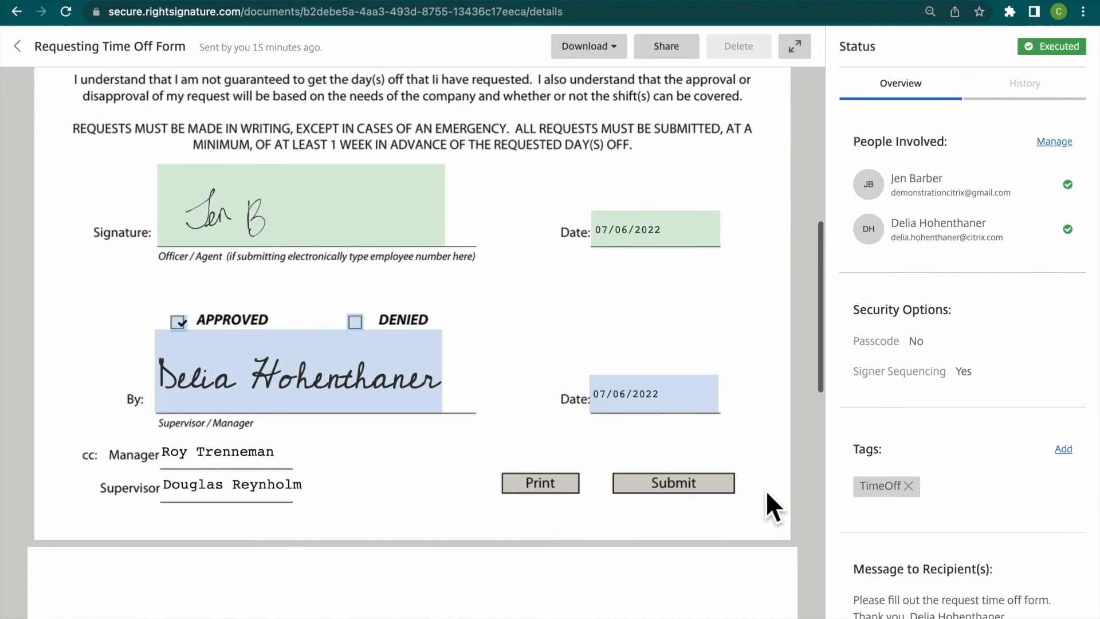
scroll(765, 490, down, 8)
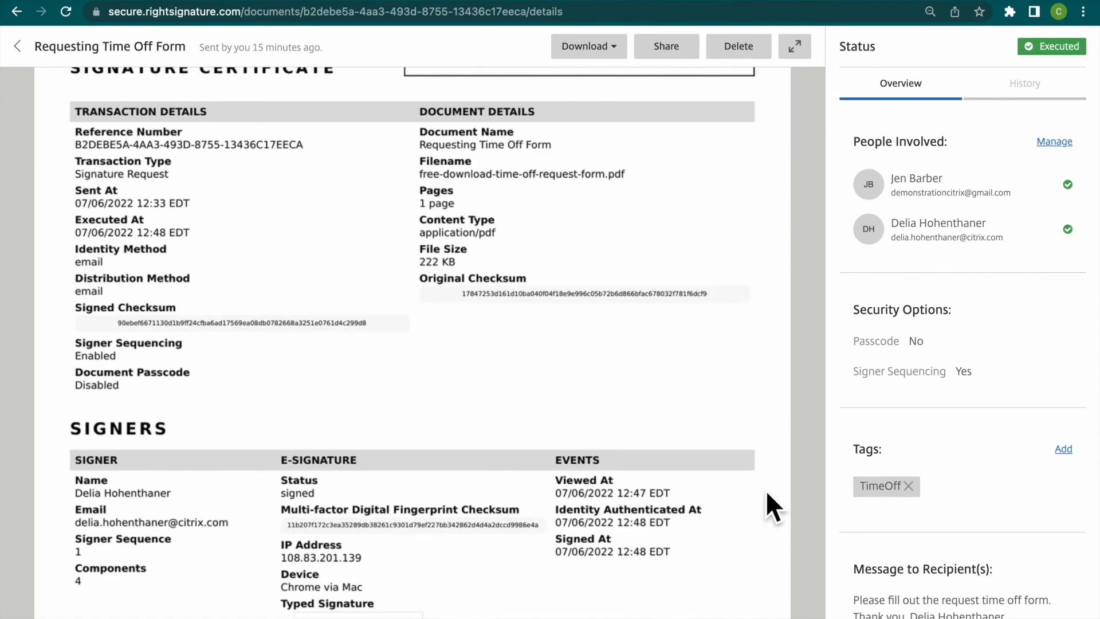
scroll(765, 490, down, 8)
scroll(768, 494, down, 3)
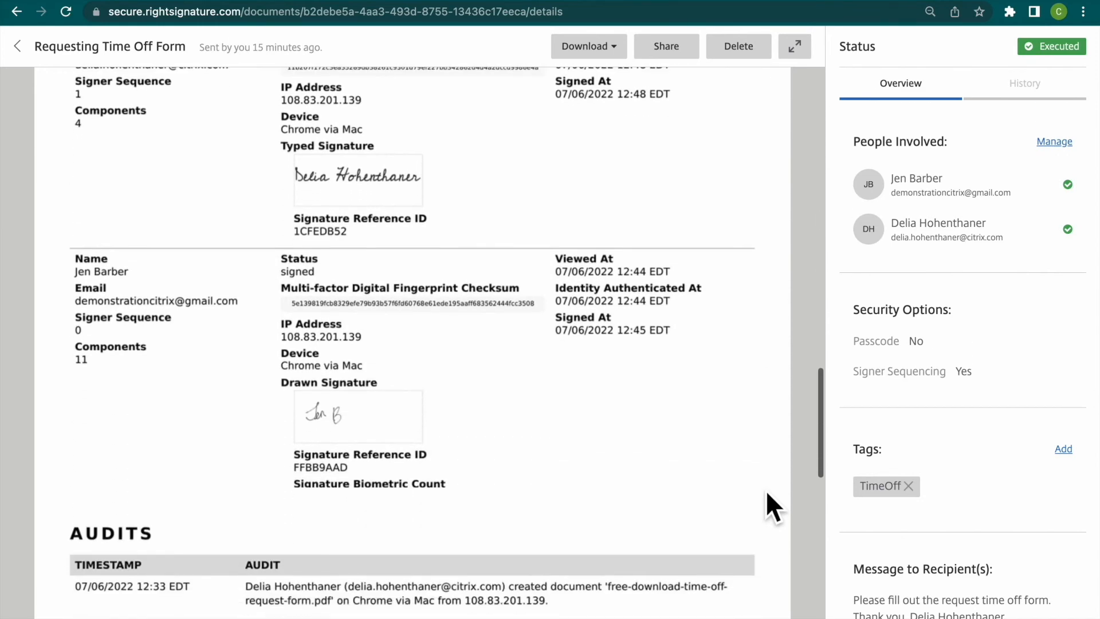
scroll(767, 493, down, 7)
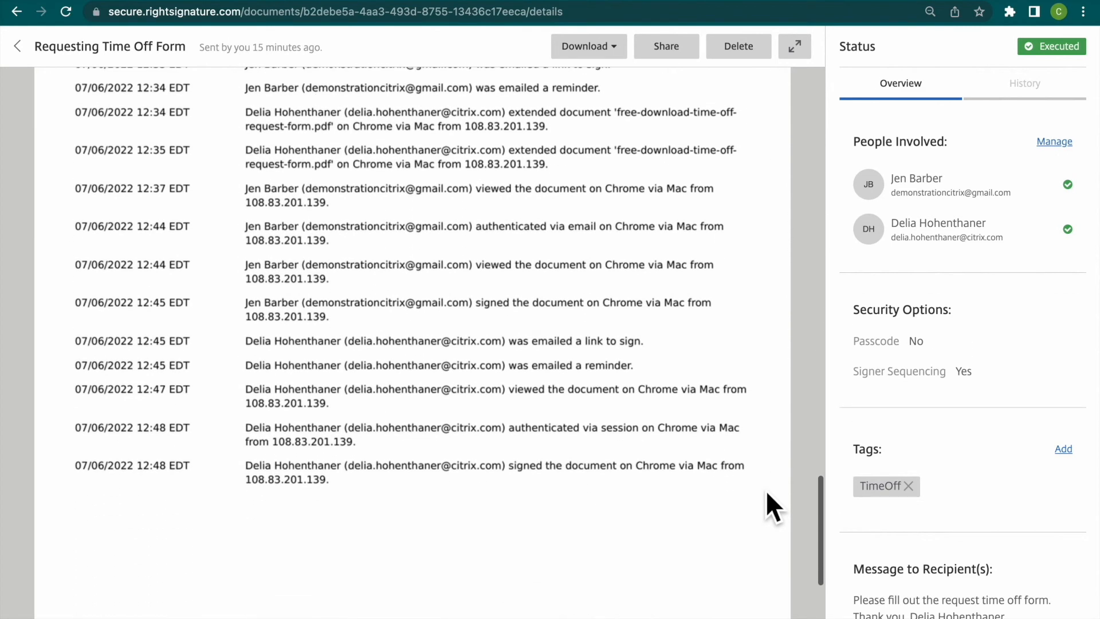
scroll(767, 493, up, 3)
scroll(767, 493, up, 12)
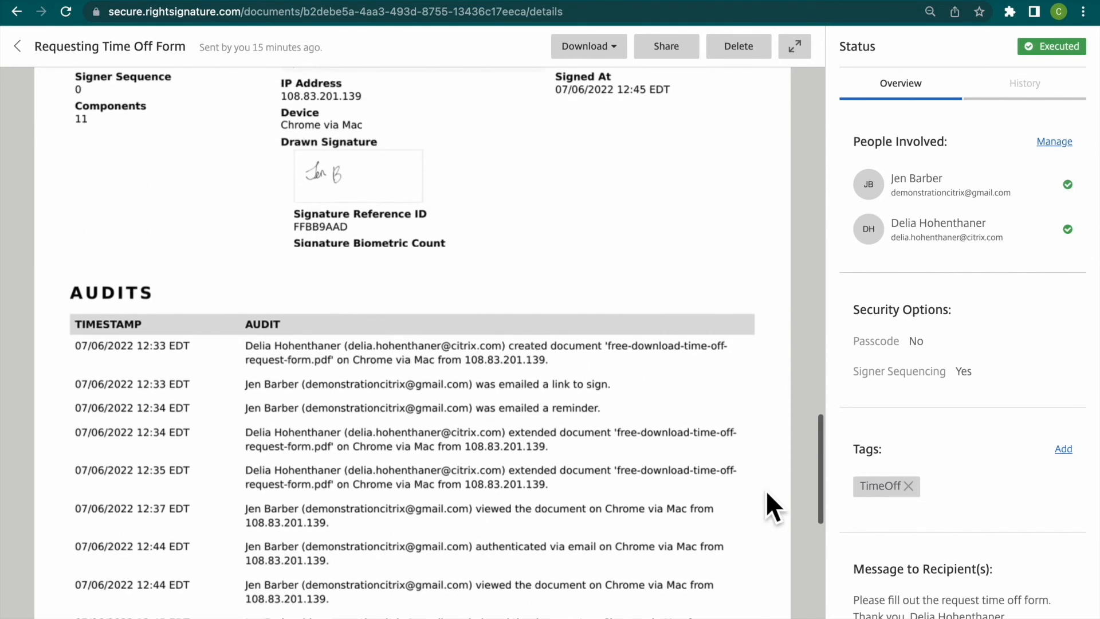
scroll(767, 492, up, 15)
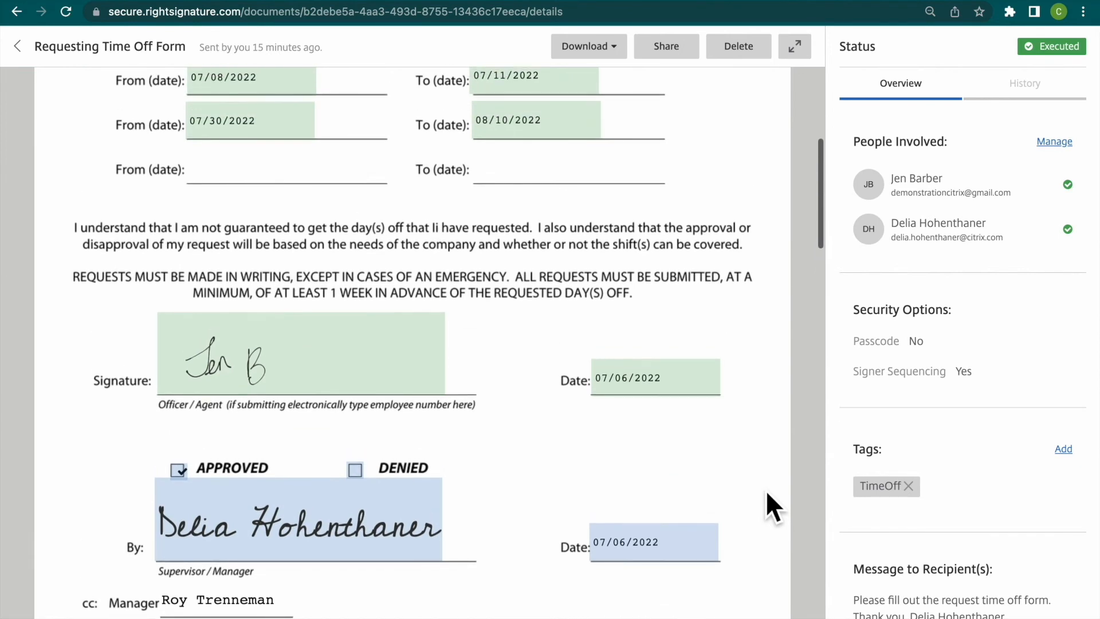
scroll(766, 490, down, 5)
drag(472, 472, 550, 473)
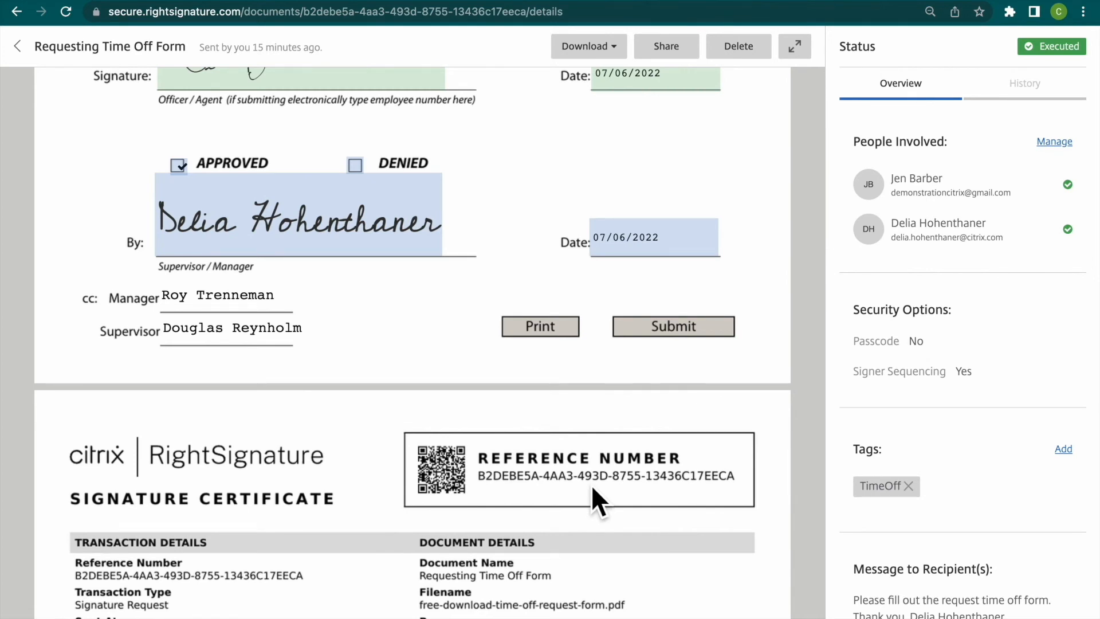
scroll(592, 485, up, 10)
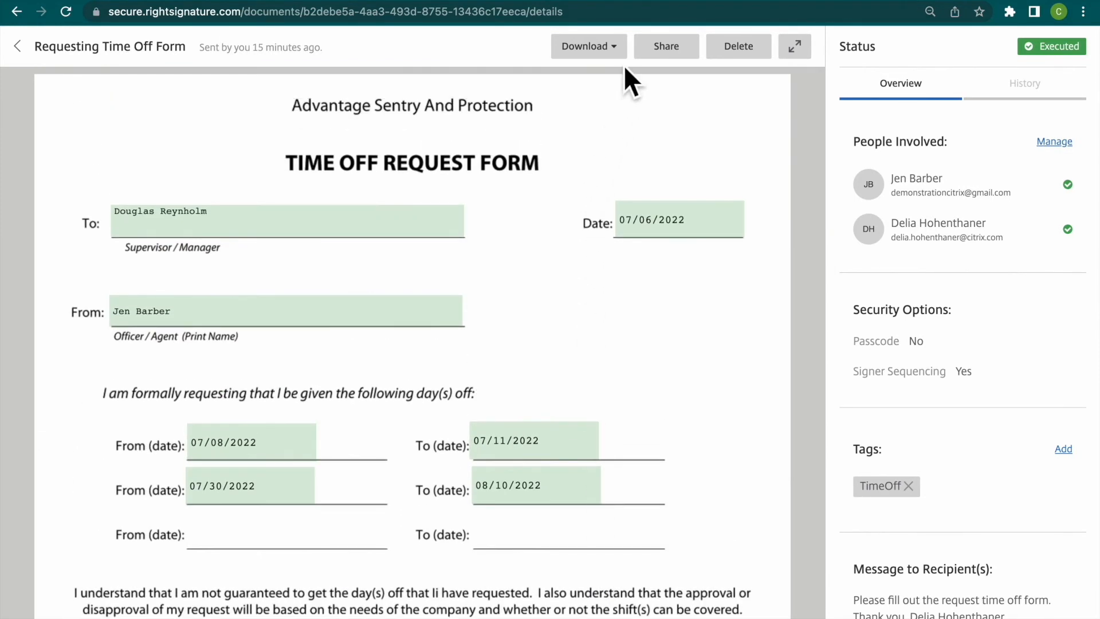
- Download the completed PDF of the form, open it to check the signatures, and return to the document details
click(617, 51)
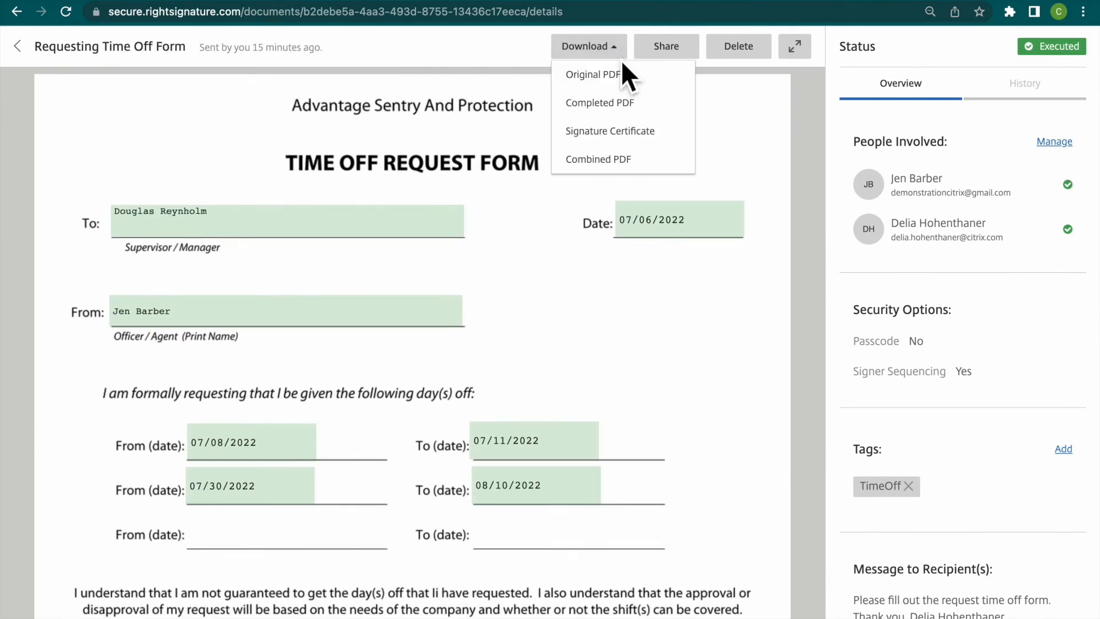
click(663, 116)
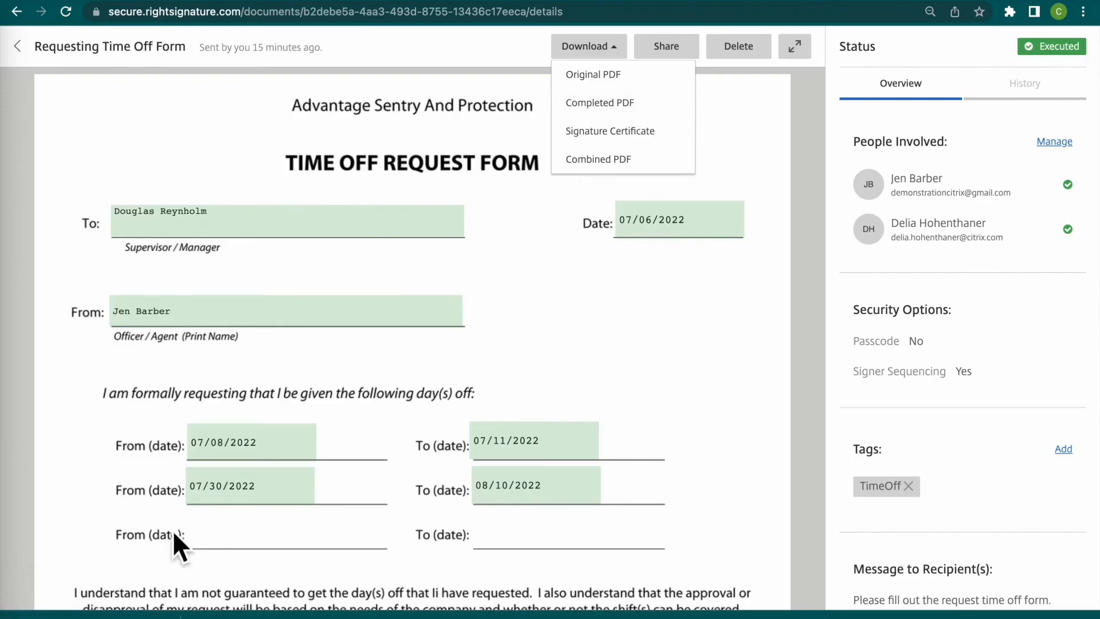
click(92, 615)
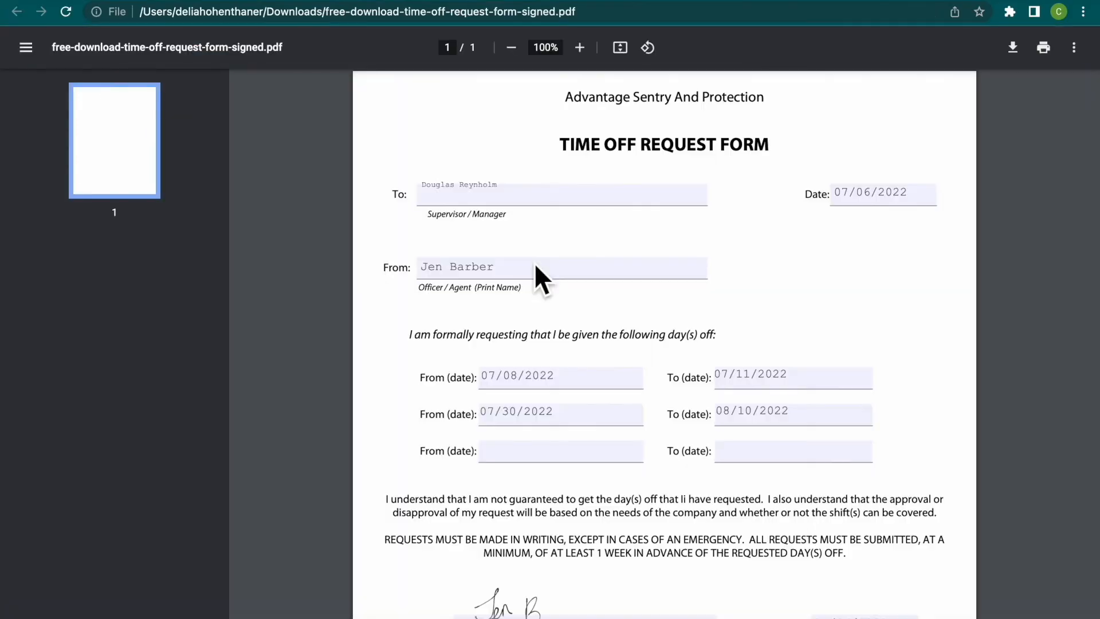
scroll(535, 264, down, 4)
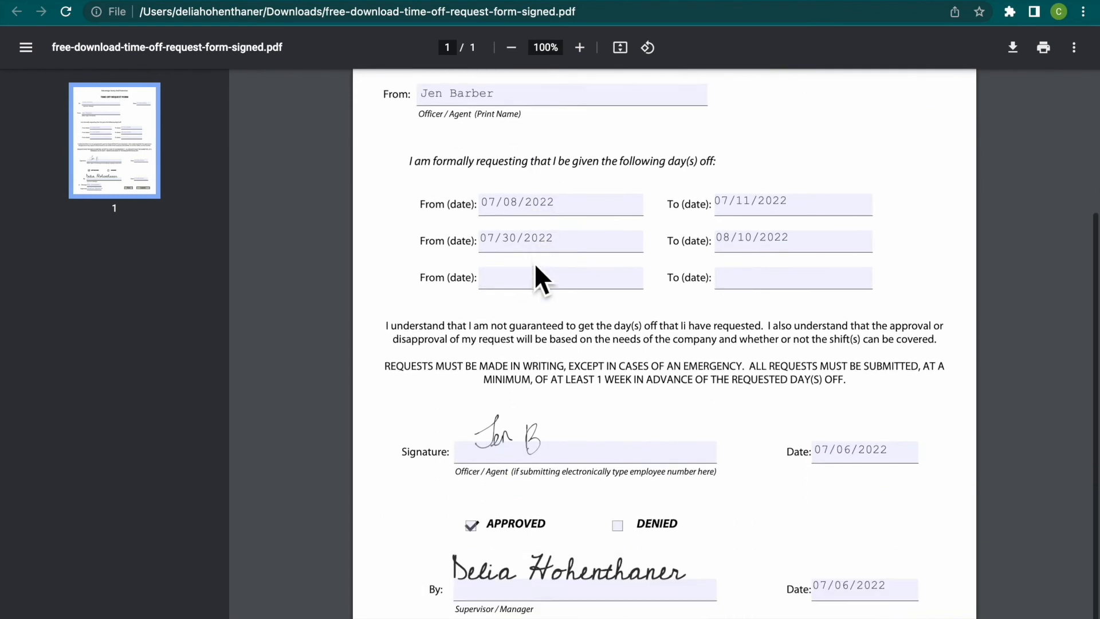
scroll(534, 262, up, 4)
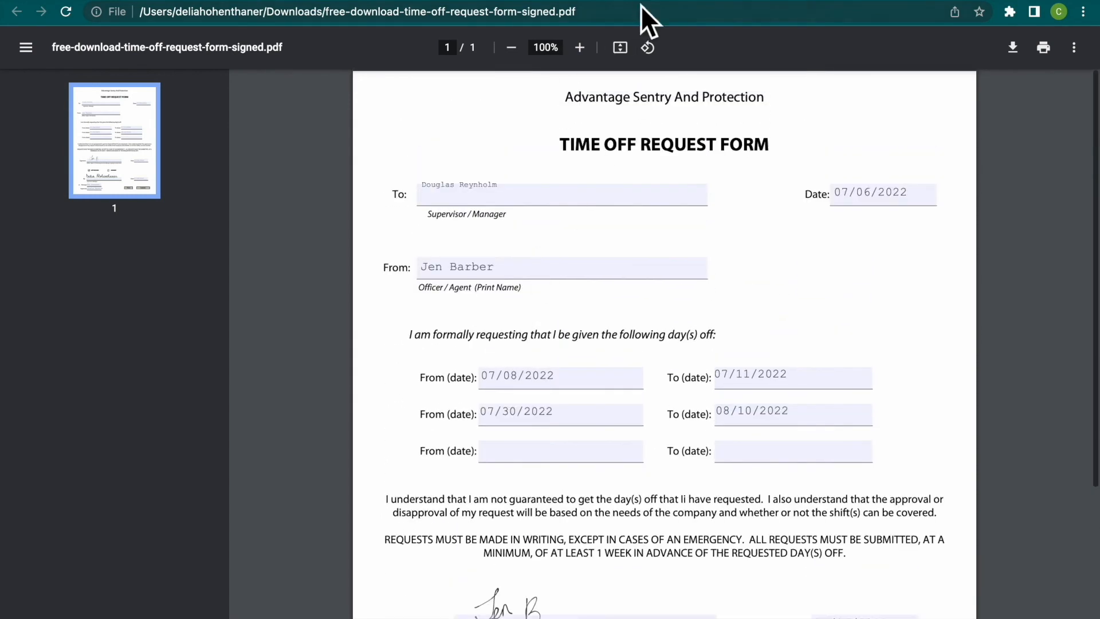
click(640, 0)
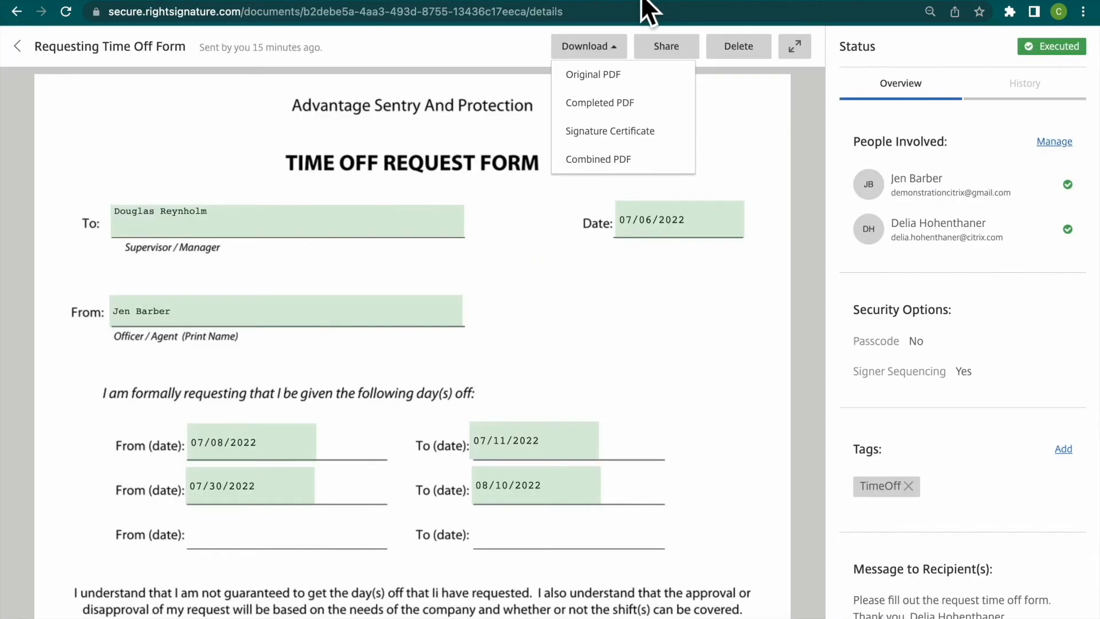
- Download the signature certificate, open it to review the signer details, and return to the document details
click(632, 131)
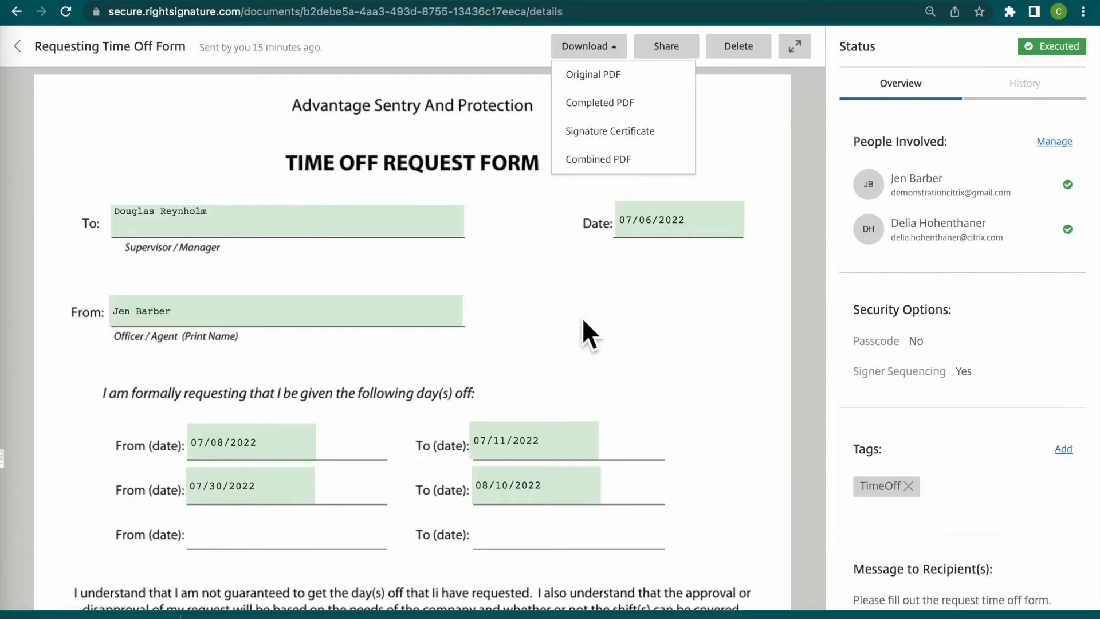
click(103, 613)
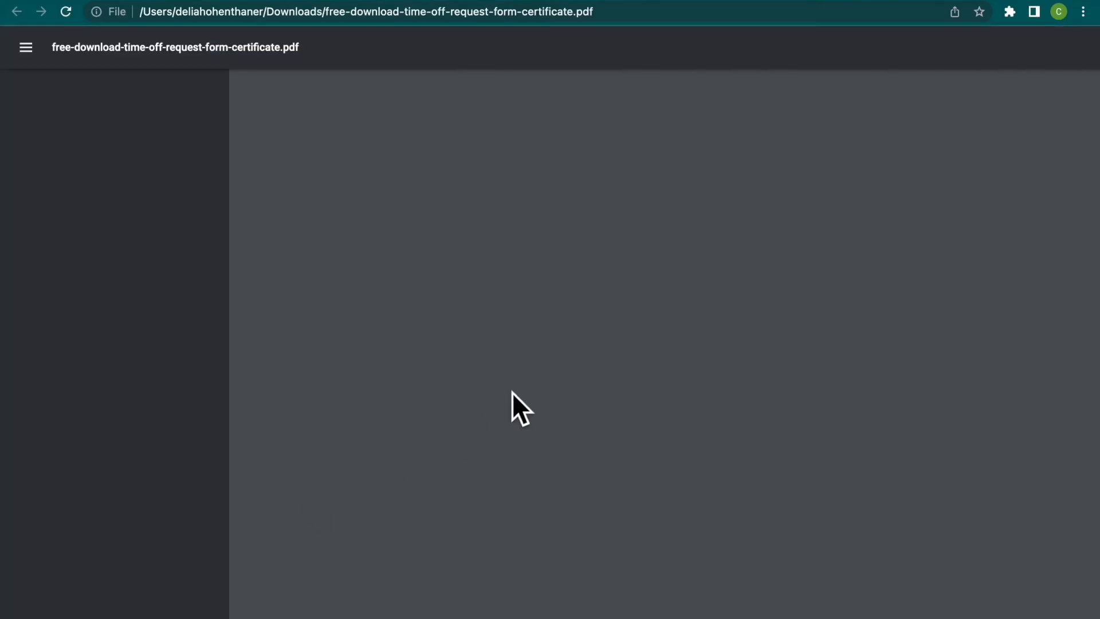
scroll(513, 395, down, 10)
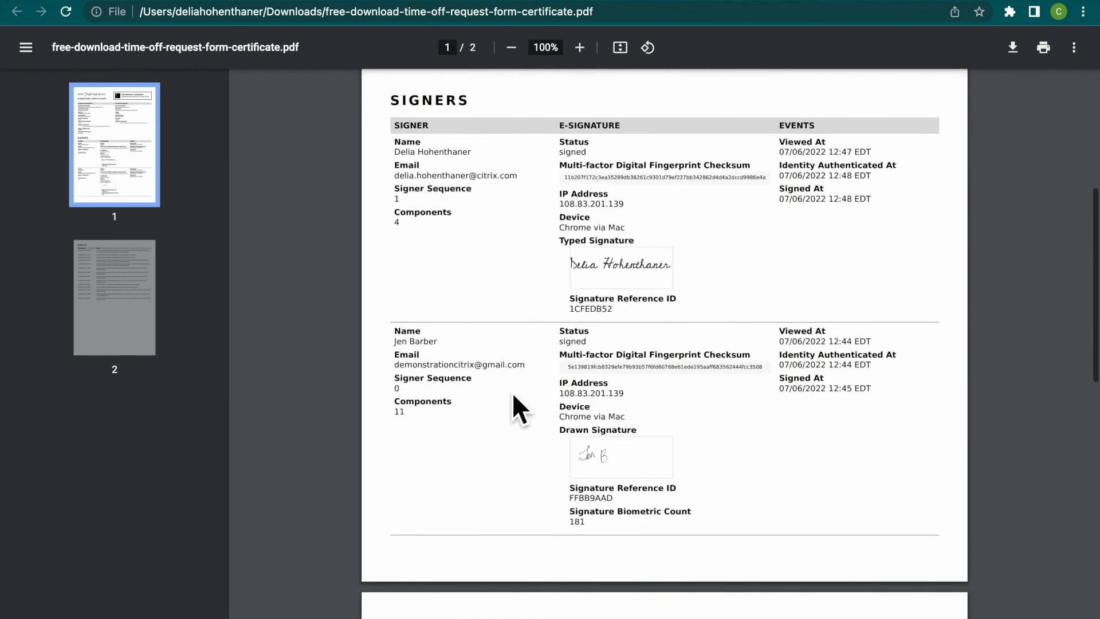
scroll(512, 392, up, 10)
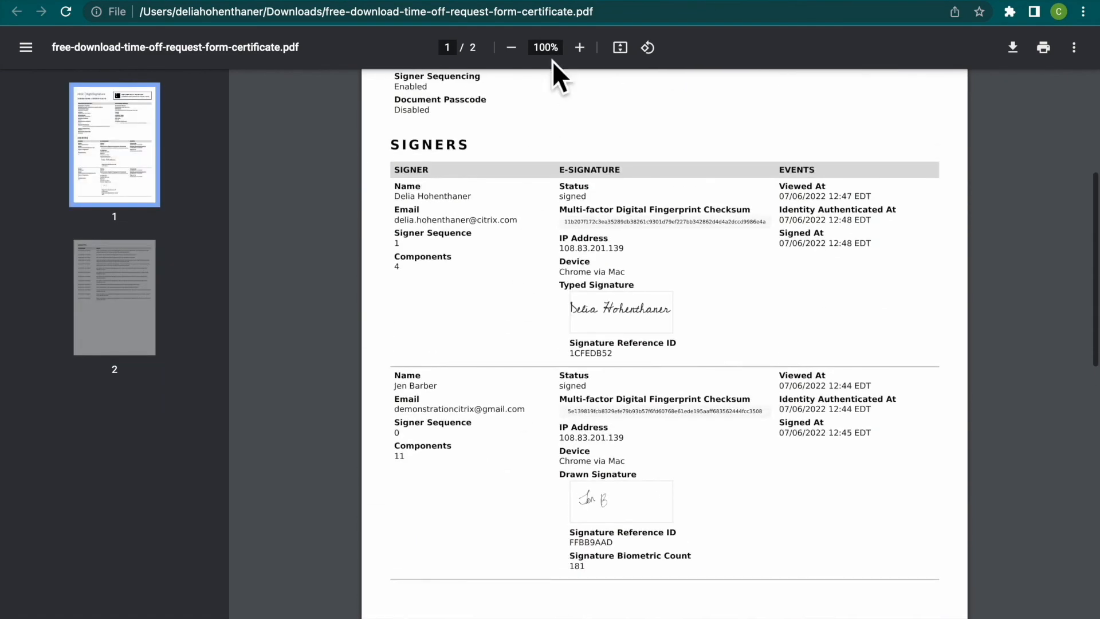
click(576, 0)
- Download the combined PDF and review the signed form together with its certificate and audit pages
click(613, 160)
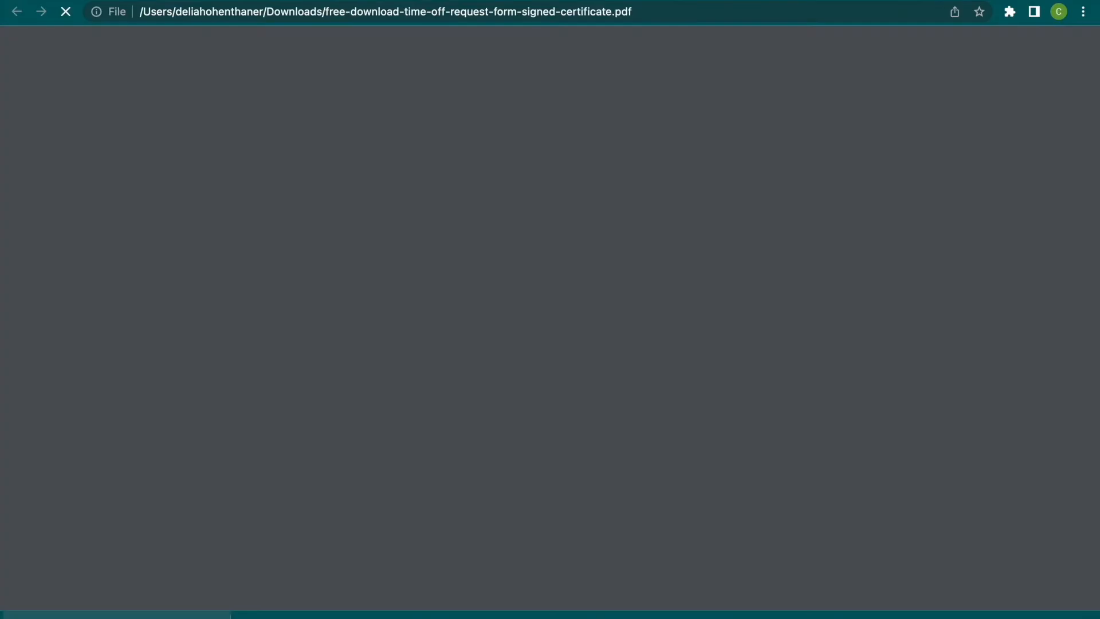
scroll(456, 374, down, 5)
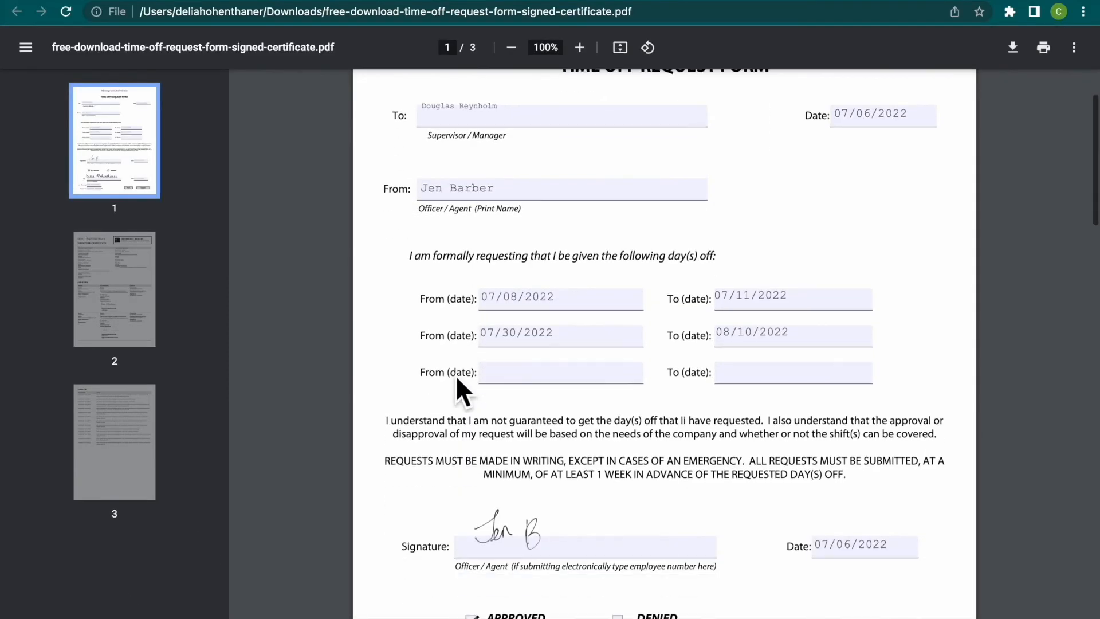
scroll(456, 375, down, 20)
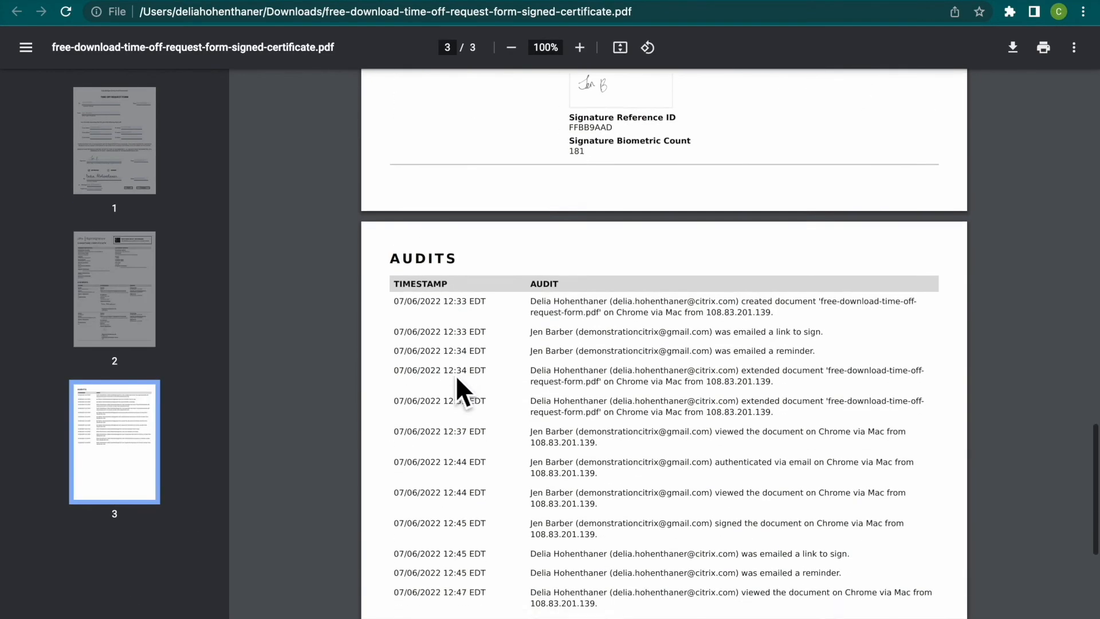
- Review the certificate and audit pages of the combined PDF and return to the document details
scroll(456, 378, down, 3)
scroll(457, 378, up, 20)
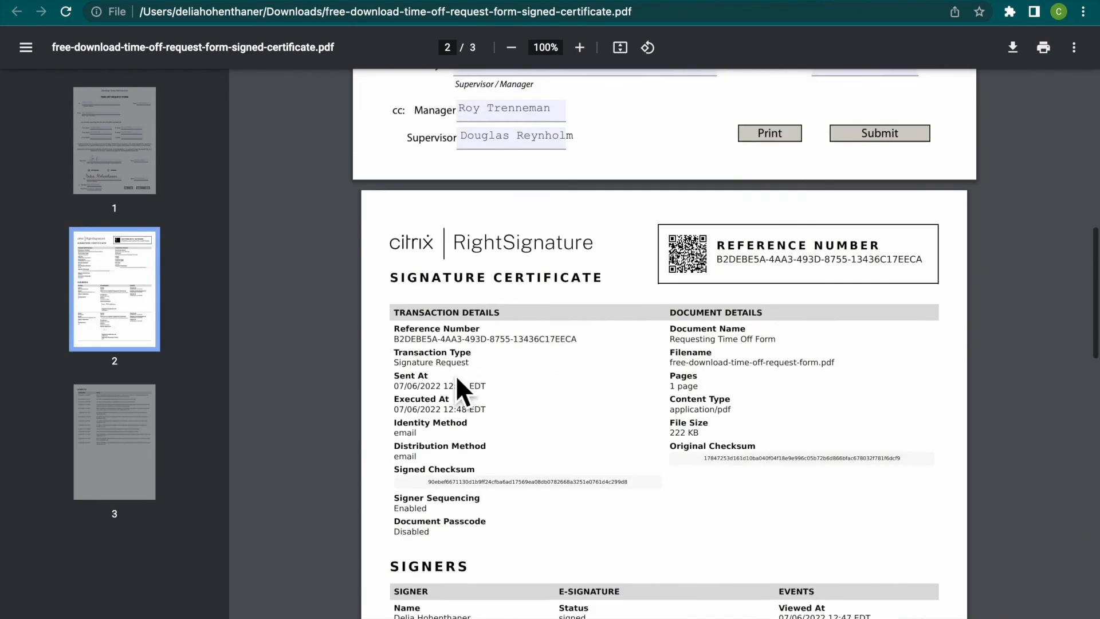
scroll(456, 375, up, 5)
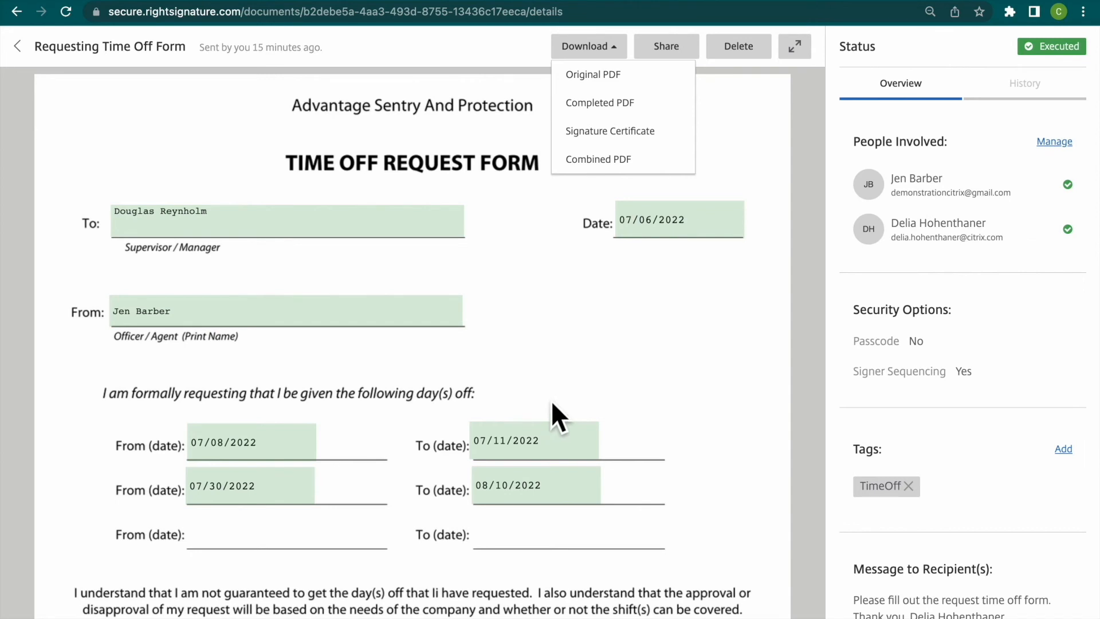
- Open the delete confirmation for the Requesting Time Off Form document and cancel the deletion
click(600, 320)
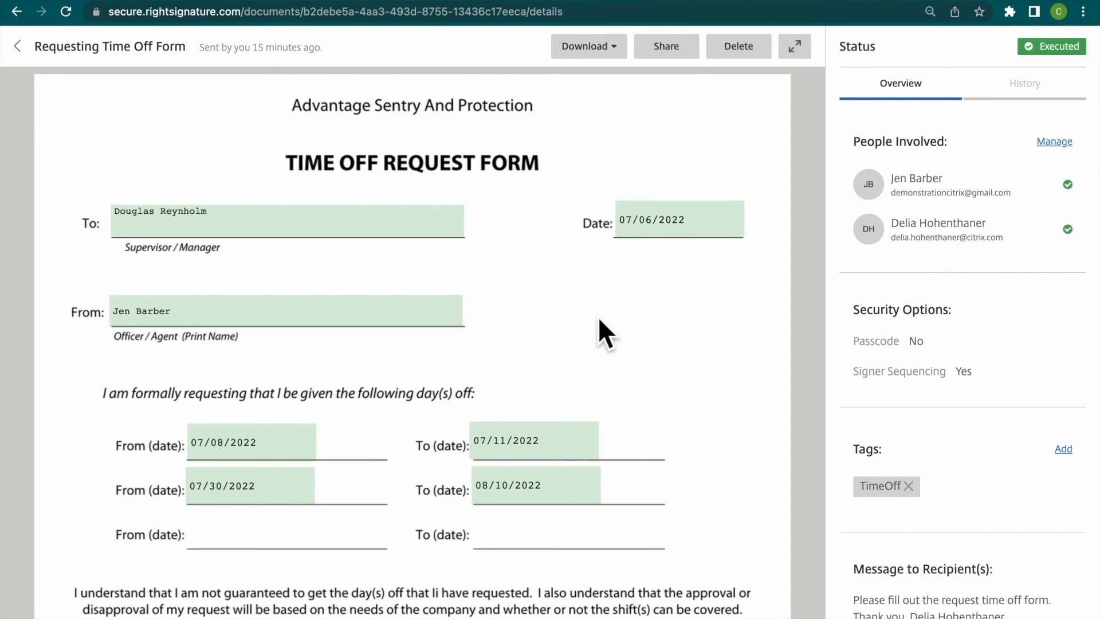
click(770, 48)
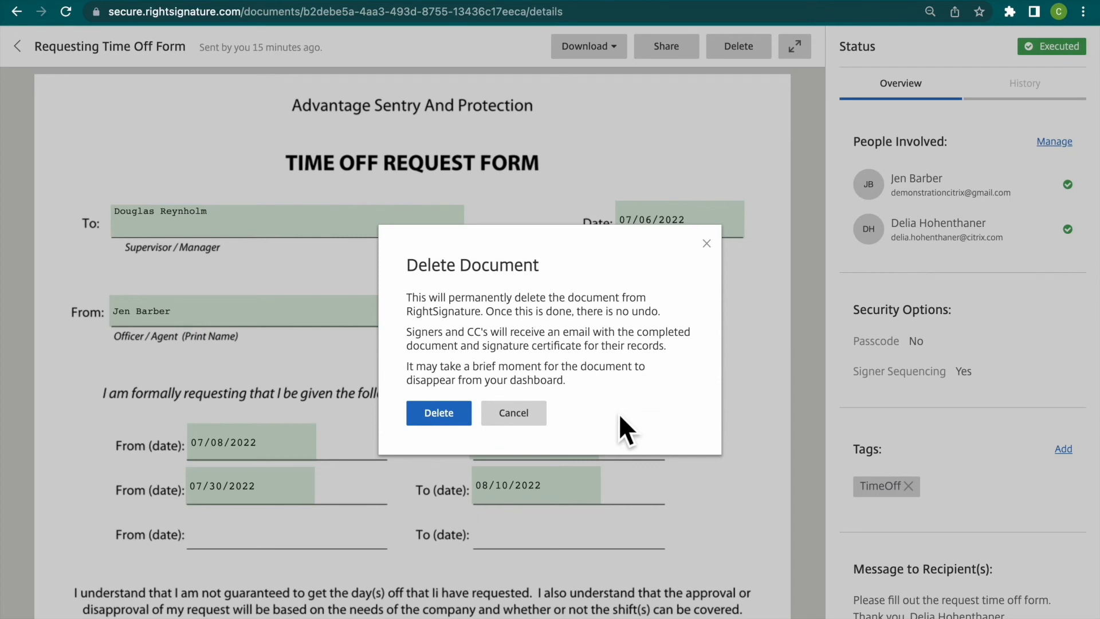
click(538, 417)
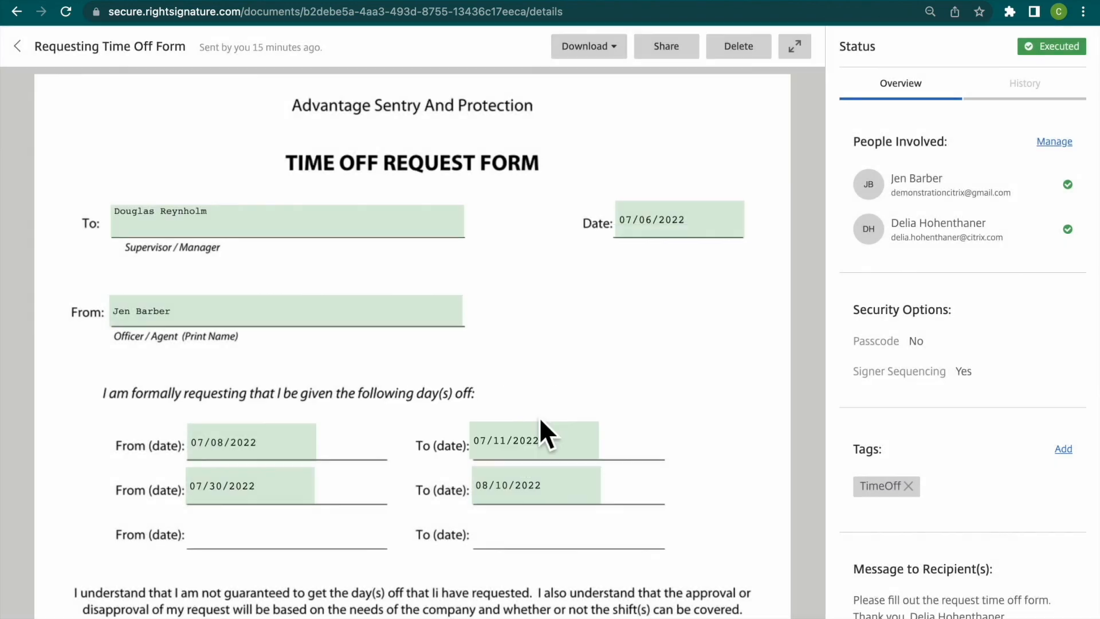
- Review the document's history of sending, viewing, authentication and signing events, and return to its overview
click(1038, 101)
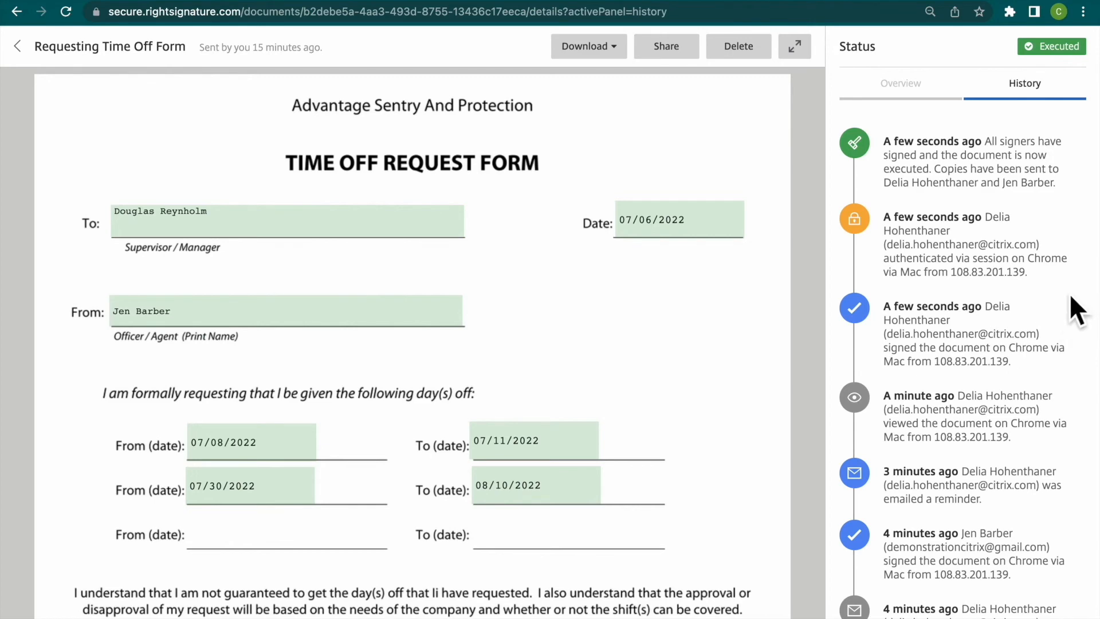
scroll(1070, 293, down, 3)
scroll(1070, 300, down, 10)
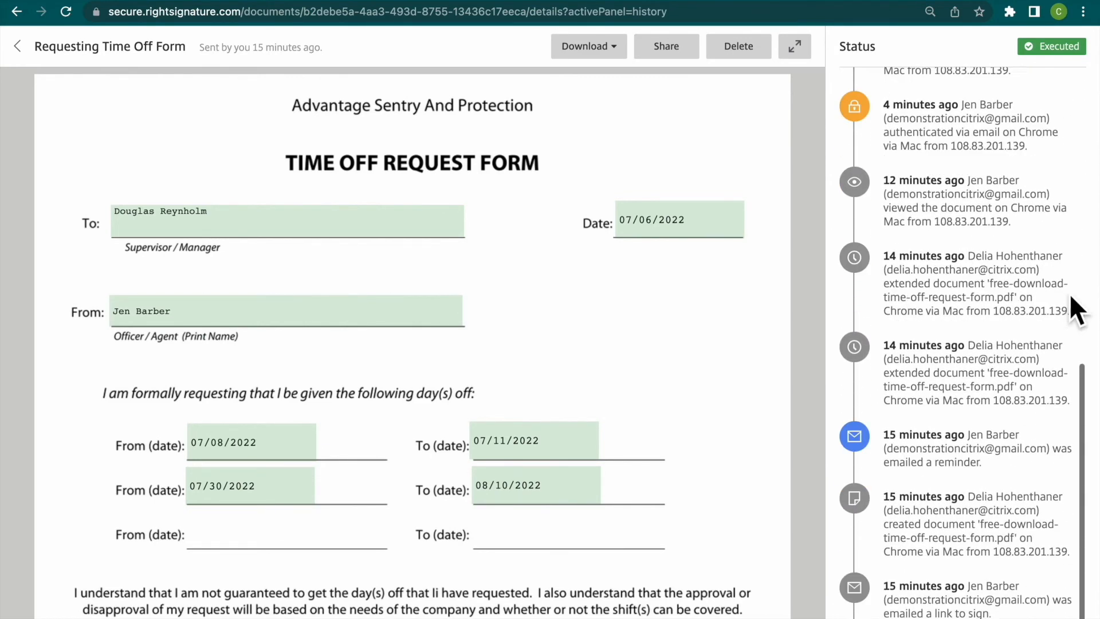
scroll(1070, 294, up, 10)
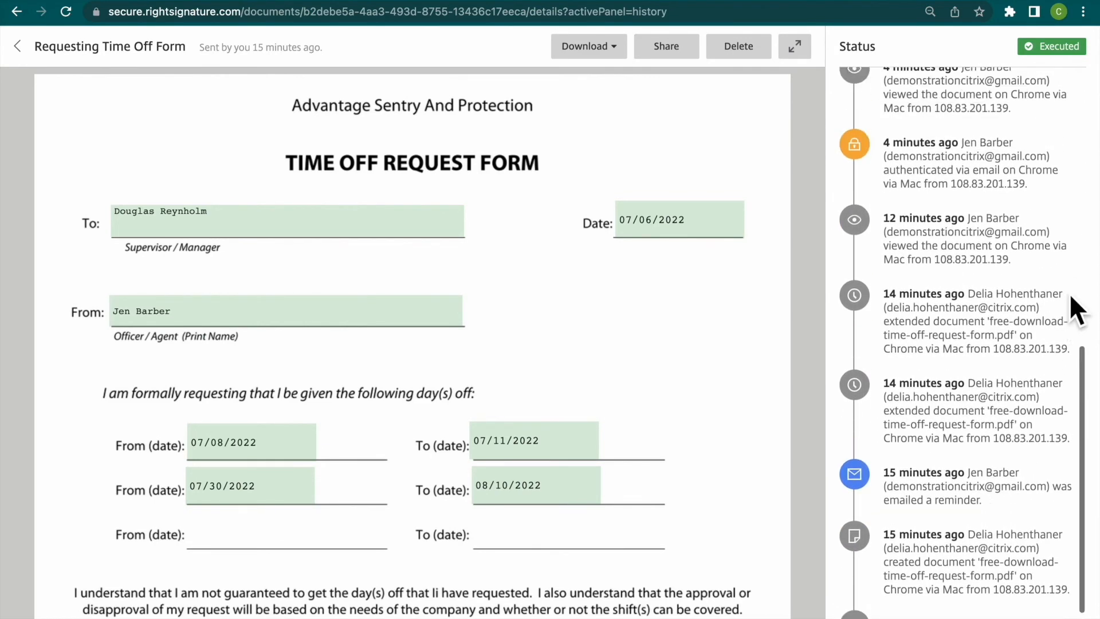
scroll(1069, 294, up, 3)
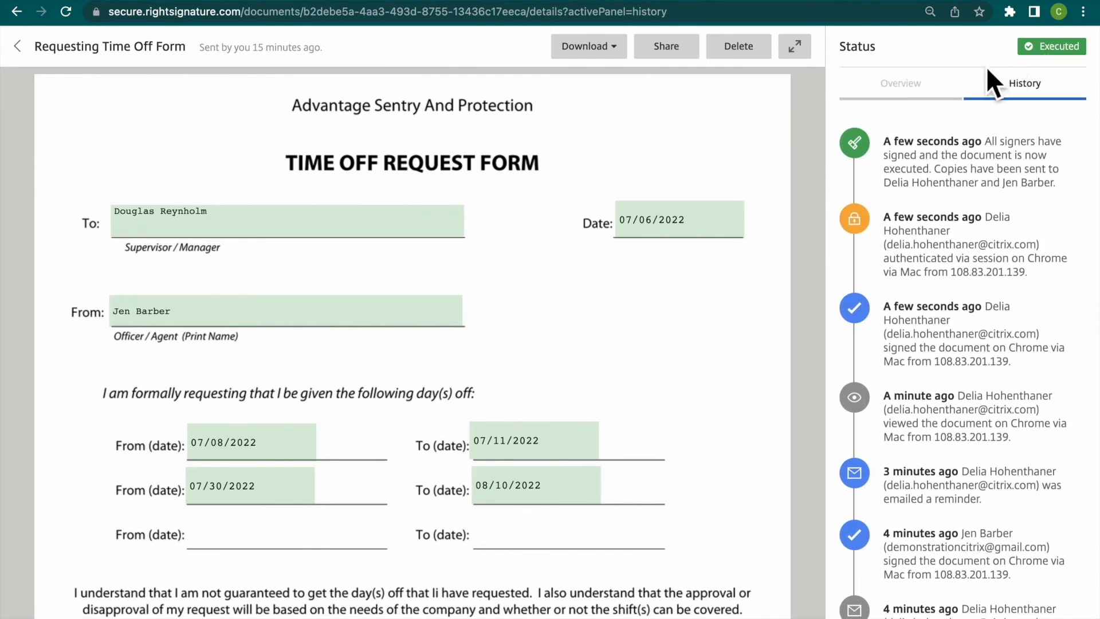
click(928, 101)
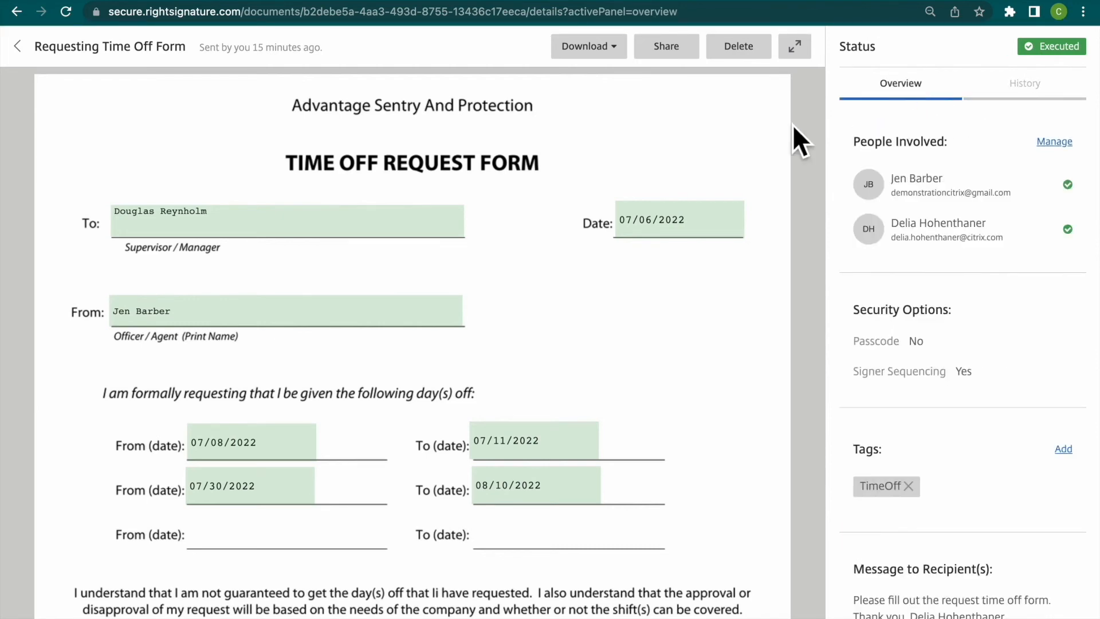
- Return to the documents list and preview the Admin view filter by switching it on and off again
click(35, 55)
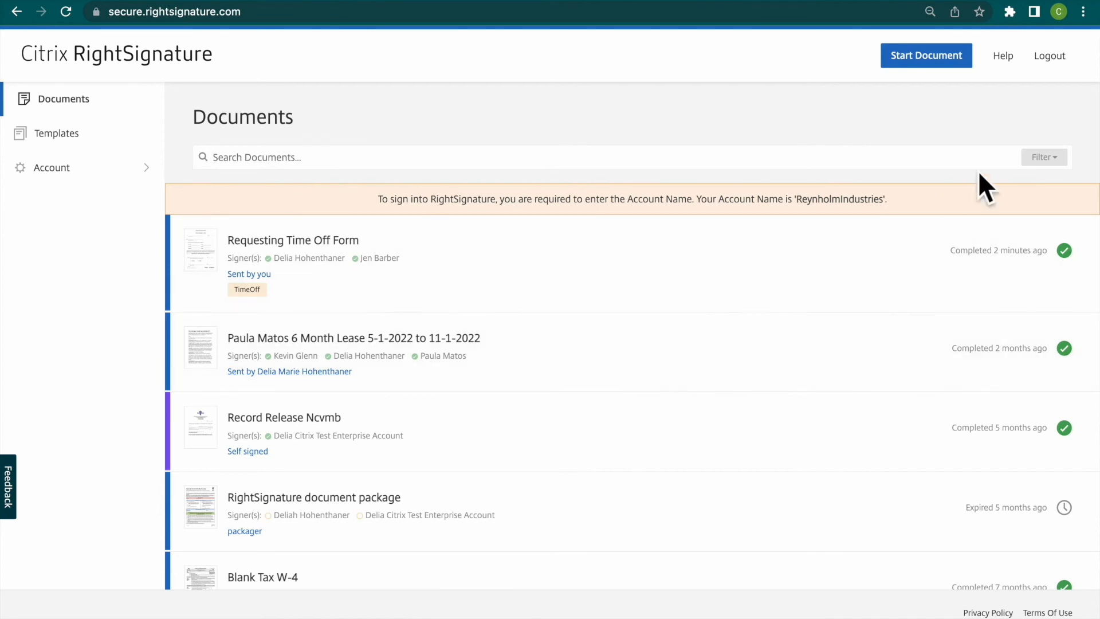
click(1053, 161)
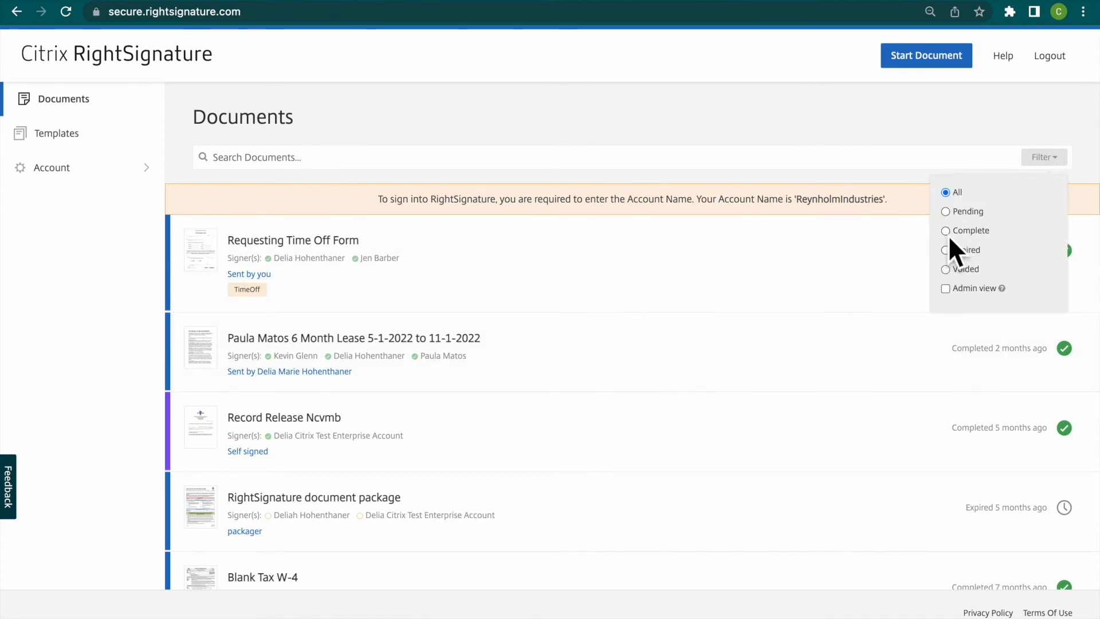
click(950, 292)
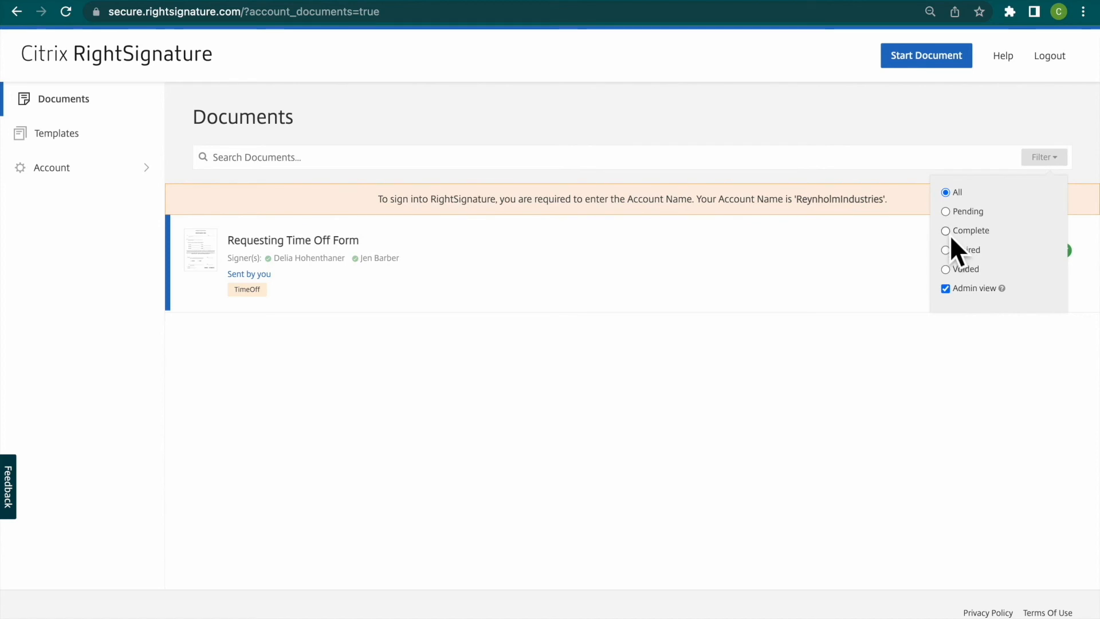
click(949, 291)
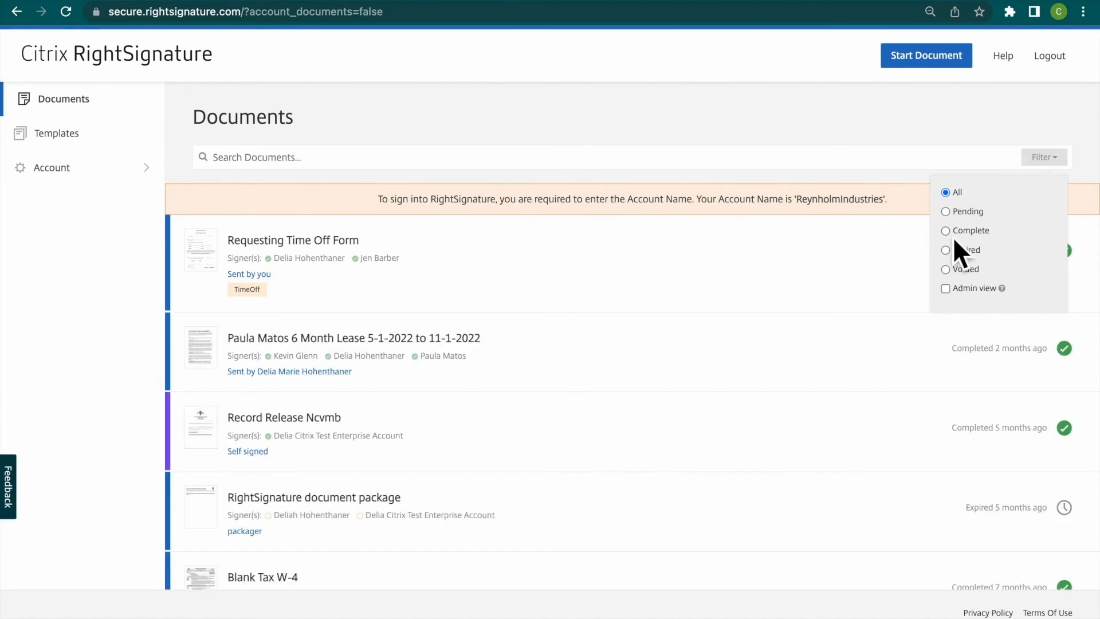
- Filter the documents list by the Pending, Complete, Expired and Voided states one after another
click(948, 215)
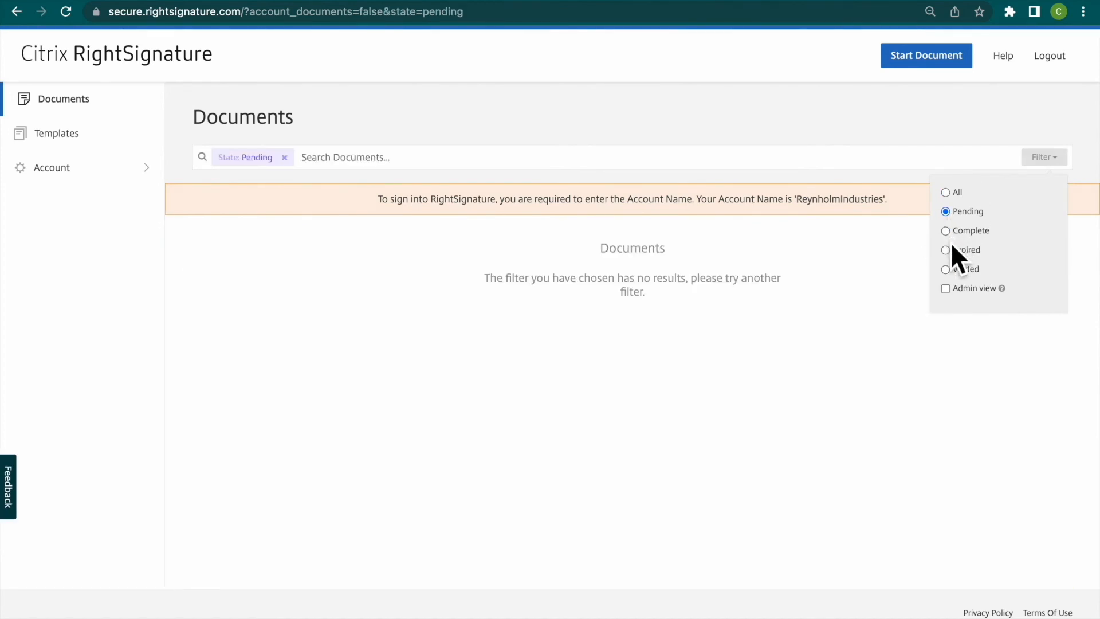
click(948, 233)
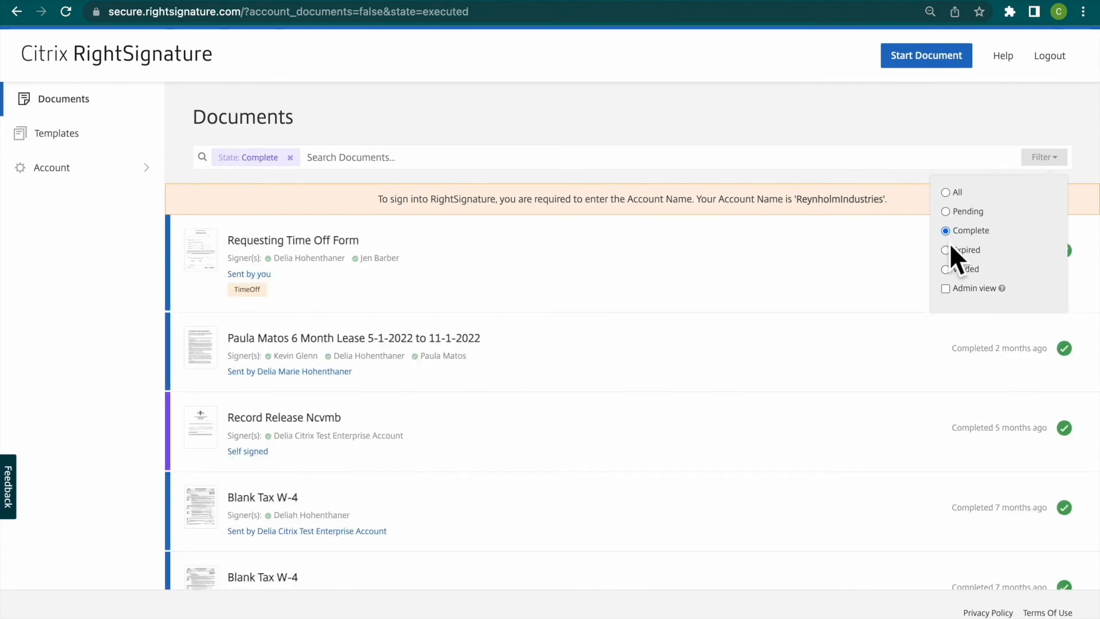
click(950, 253)
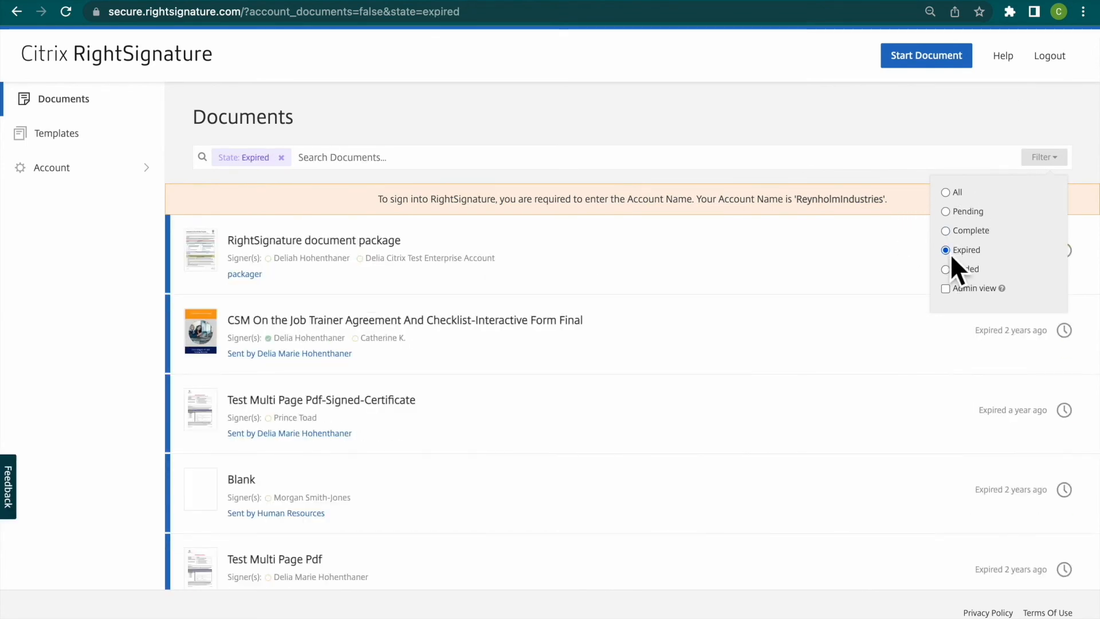
click(948, 270)
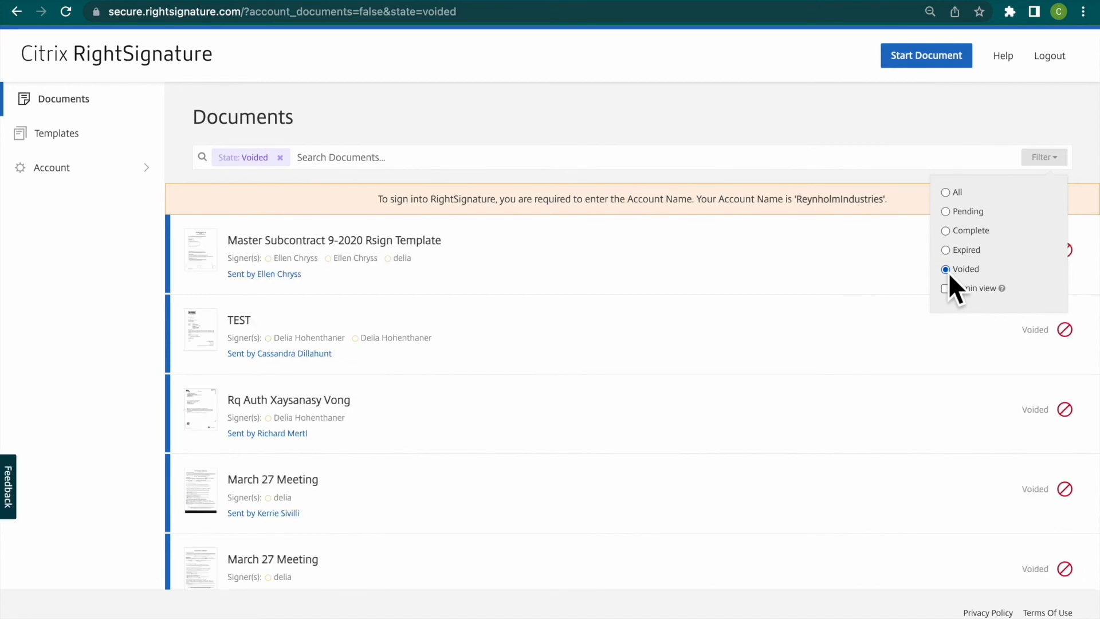
- Reset the documents filter to All and enable Admin view
click(948, 195)
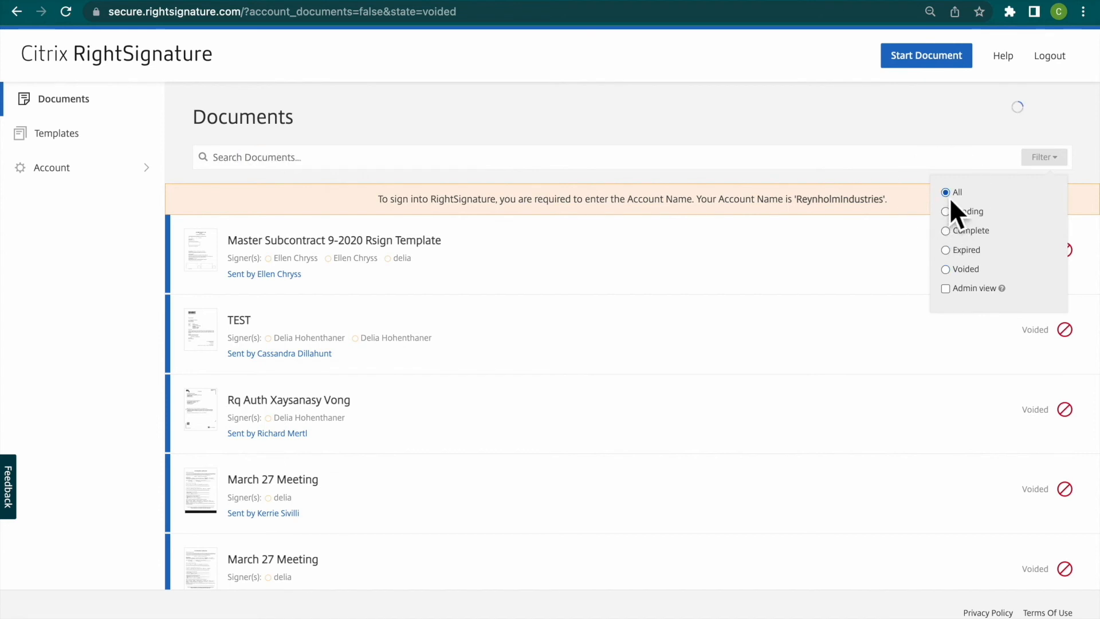
click(947, 289)
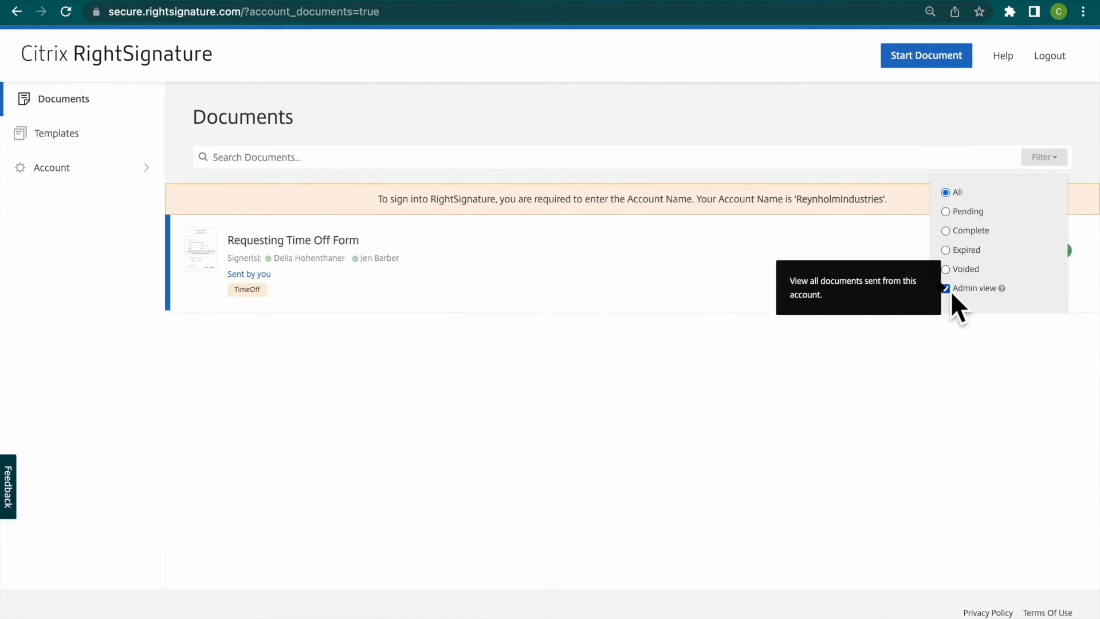
click(583, 409)
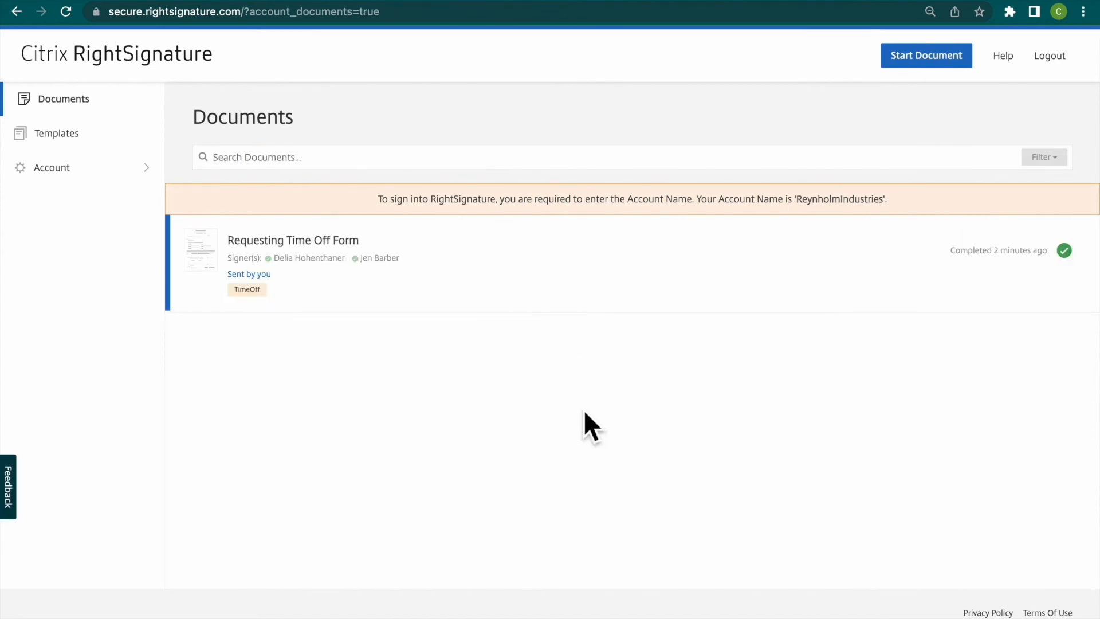
- Open the account settings and review the user information, account information, verified emails and account-wide options
click(126, 181)
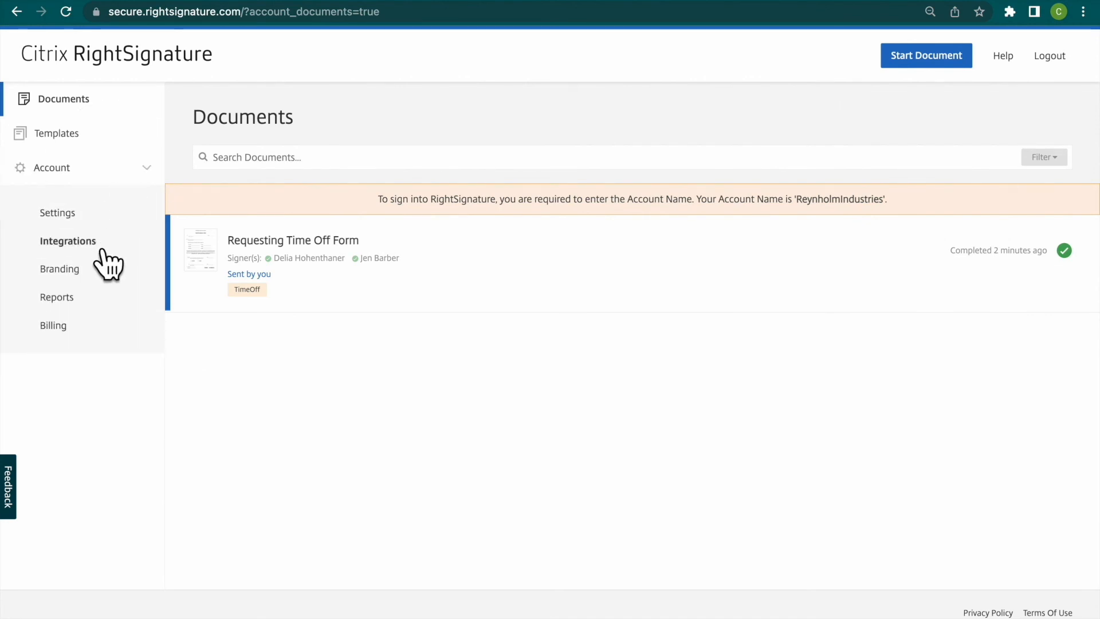
click(83, 218)
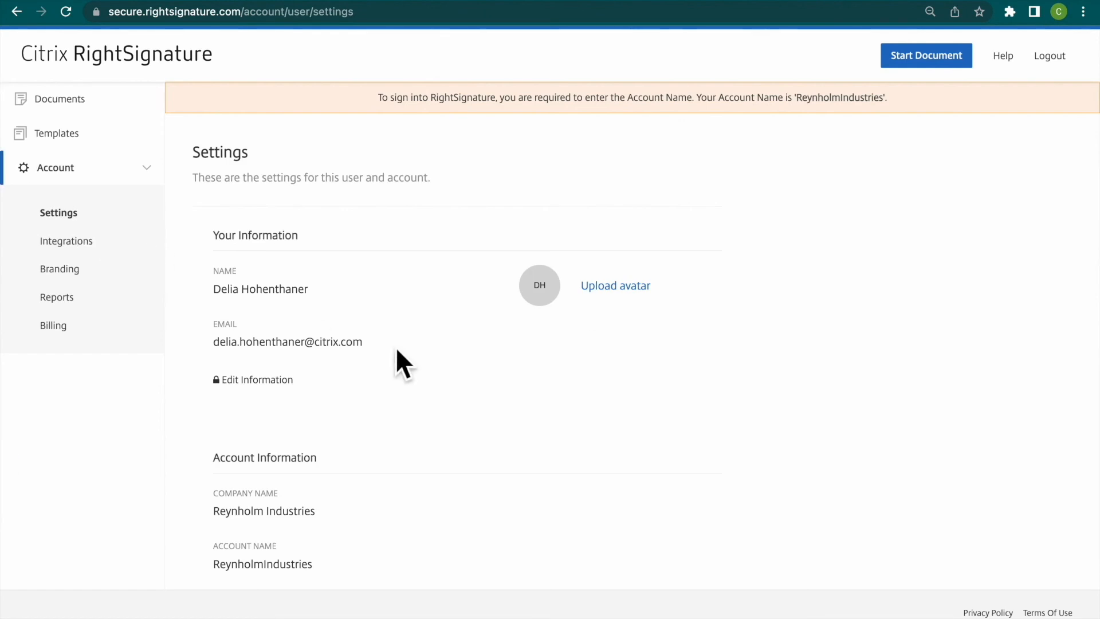
scroll(431, 372, down, 5)
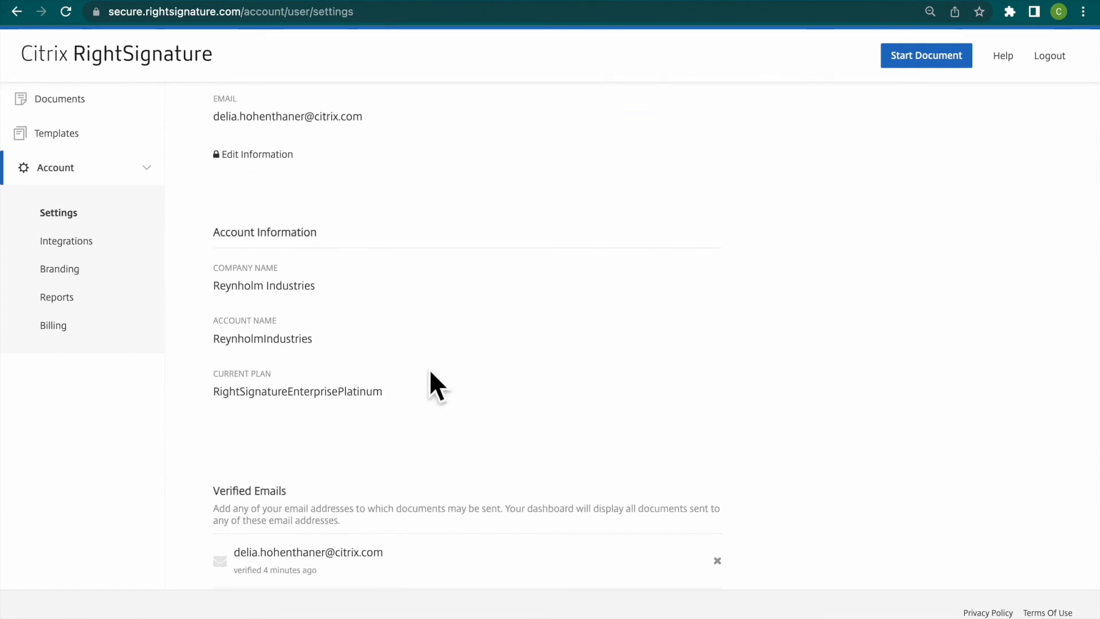
scroll(428, 369, down, 5)
scroll(428, 369, down, 5)
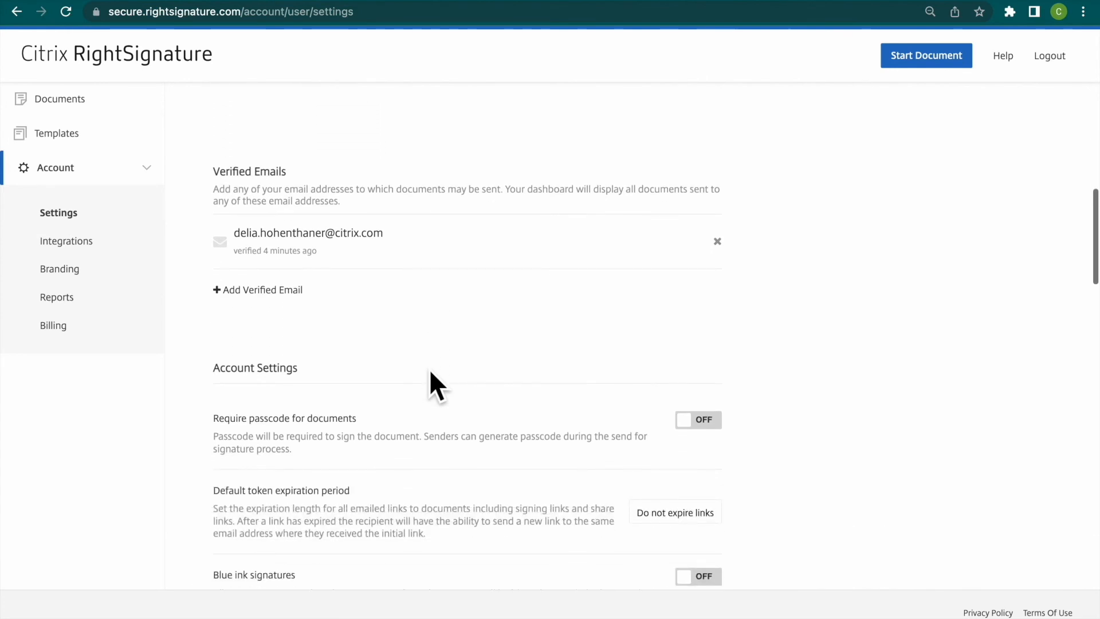
scroll(429, 369, up, 1)
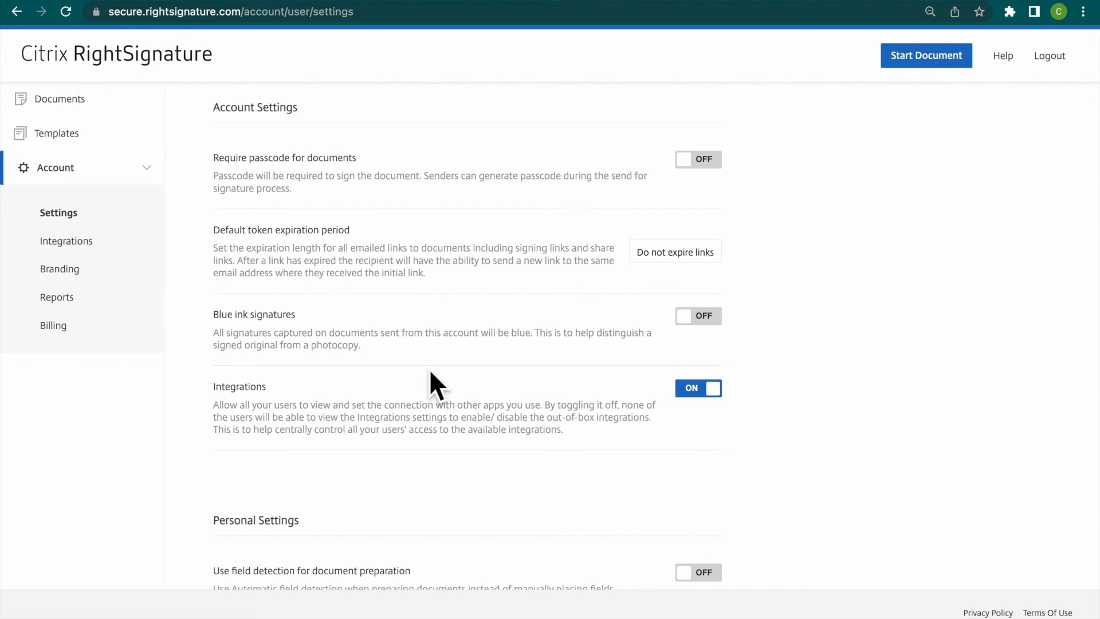
scroll(431, 372, down, 3)
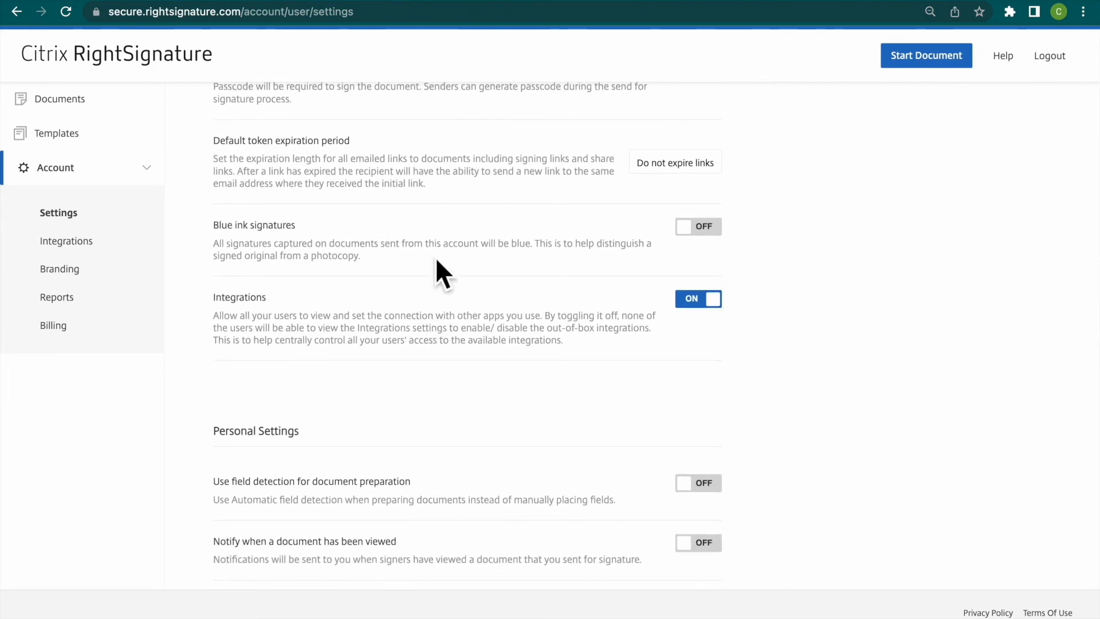
- Set the default token expiration period to 1 week and restore it to Do not expire links
click(711, 164)
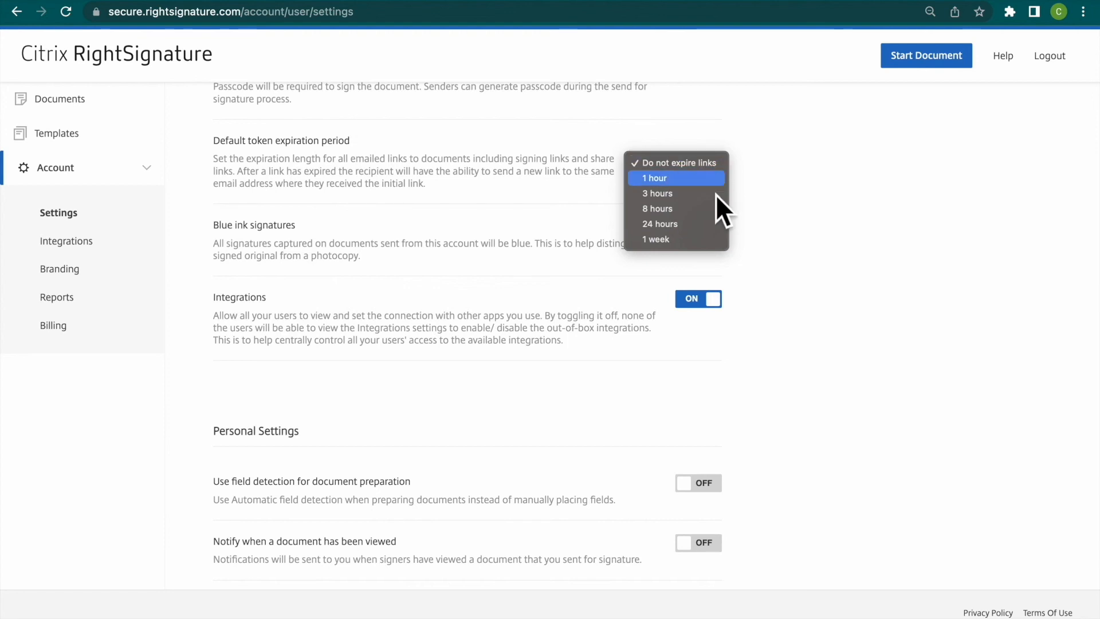
click(704, 245)
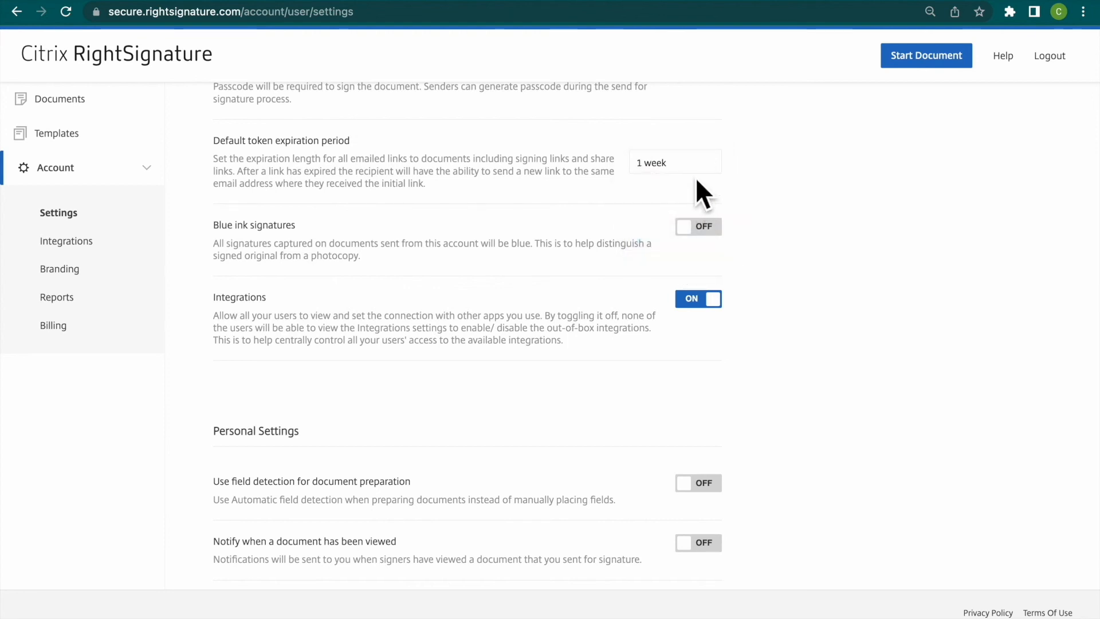
click(696, 162)
click(690, 87)
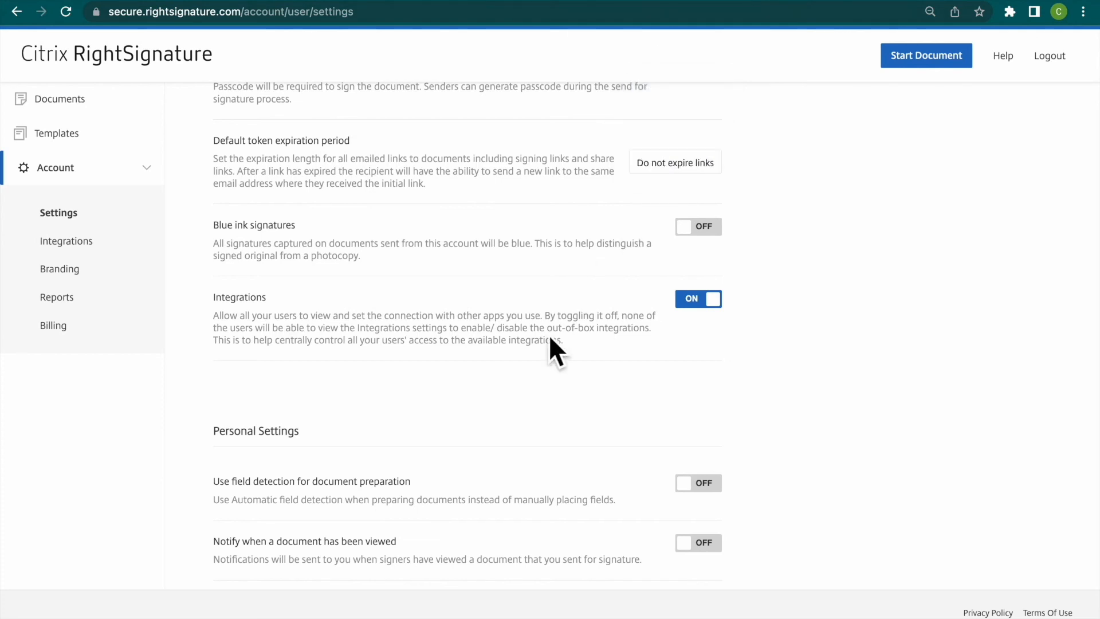
- Turn on Blue ink signatures in the account settings and switch the option back off
scroll(548, 340, down, 1)
scroll(548, 339, down, 2)
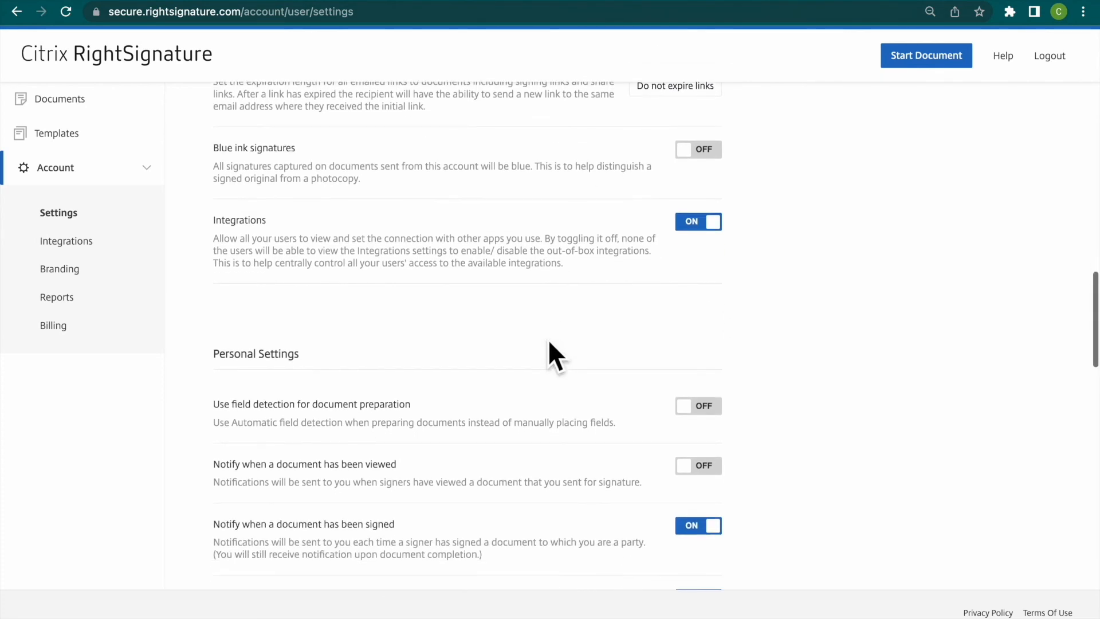
click(719, 134)
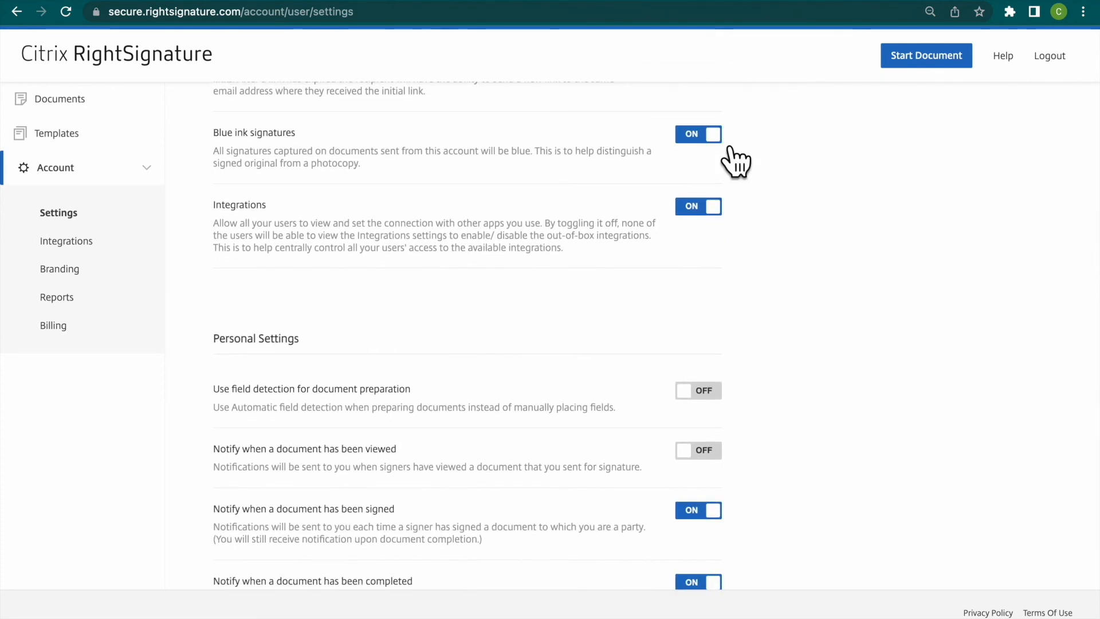
click(721, 151)
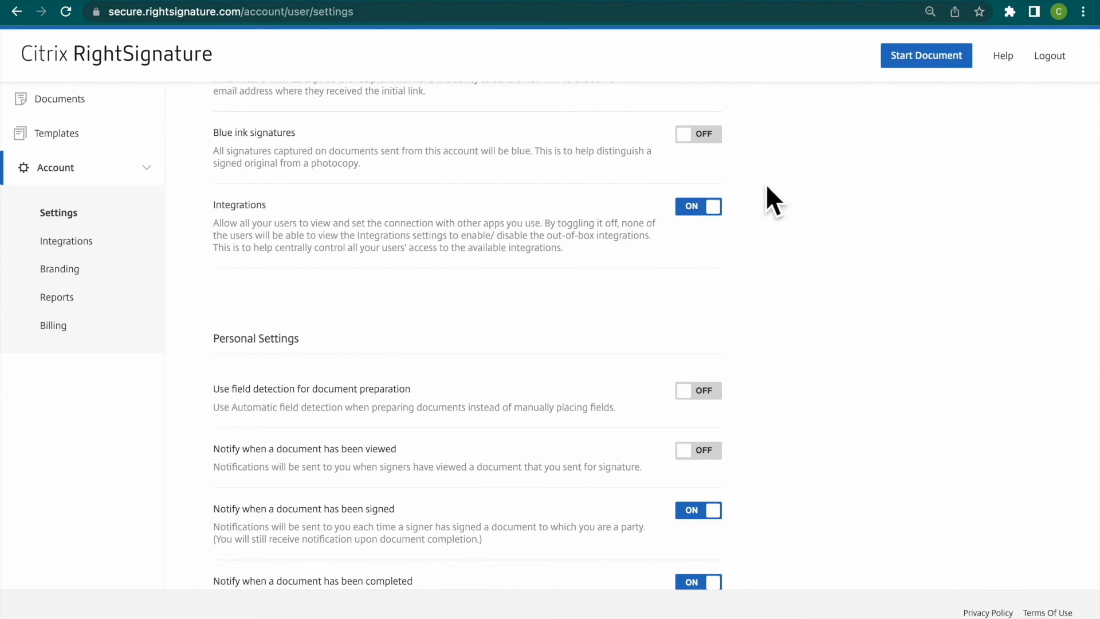
- Review the Personal Settings for field detection, notifications, contact searching, expiration, reminder emails, PDF attachments and allowed signature types
scroll(766, 195, down, 3)
scroll(765, 192, down, 1)
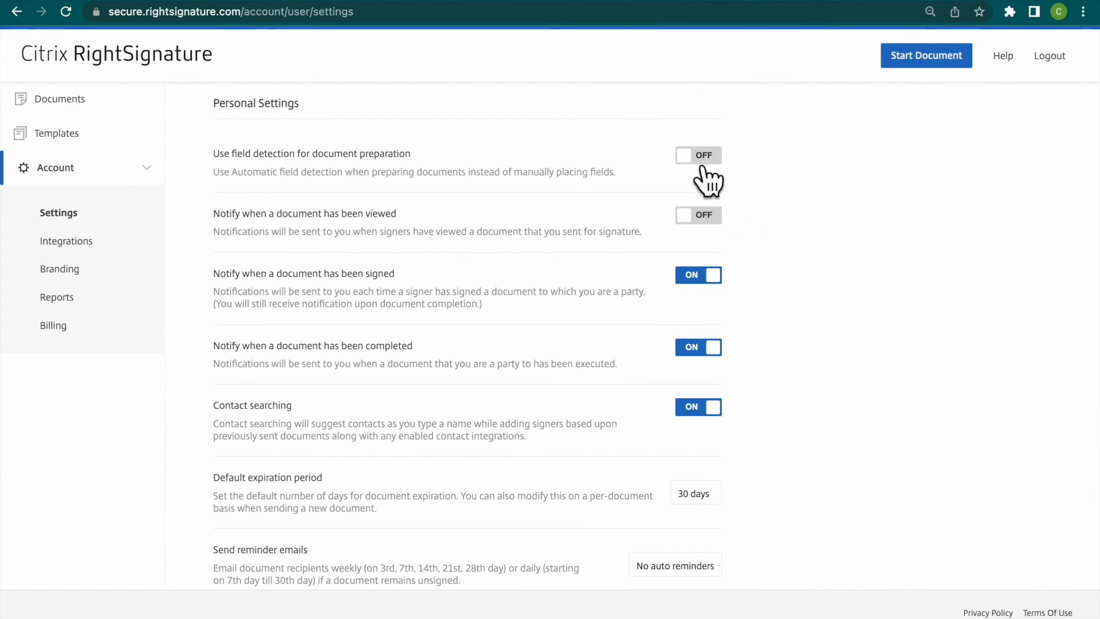
scroll(730, 235, down, 1)
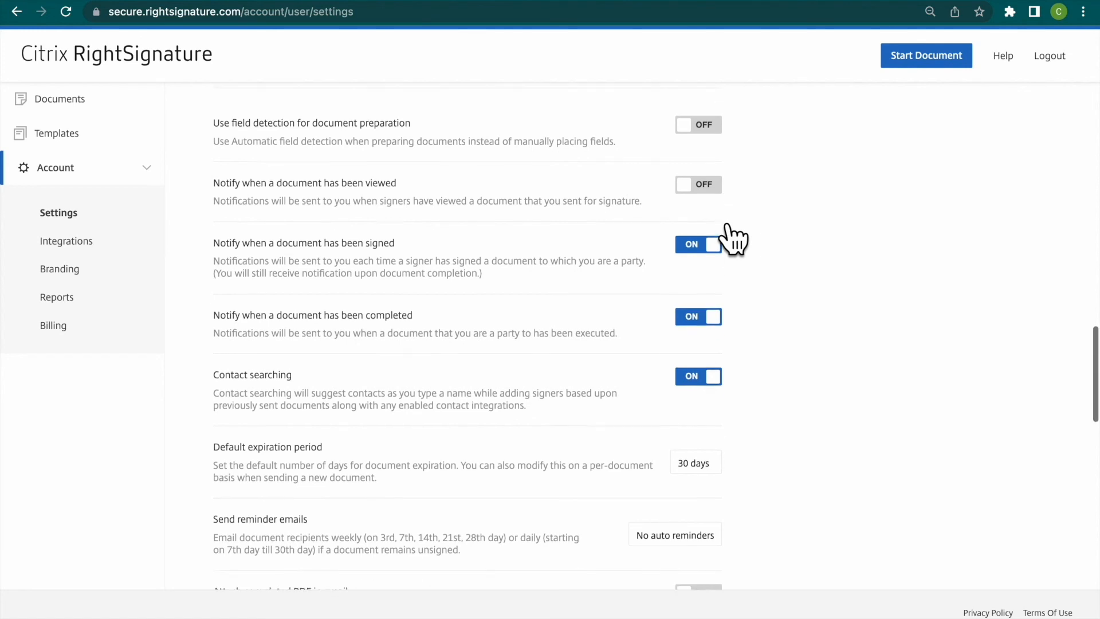
scroll(719, 220, down, 1)
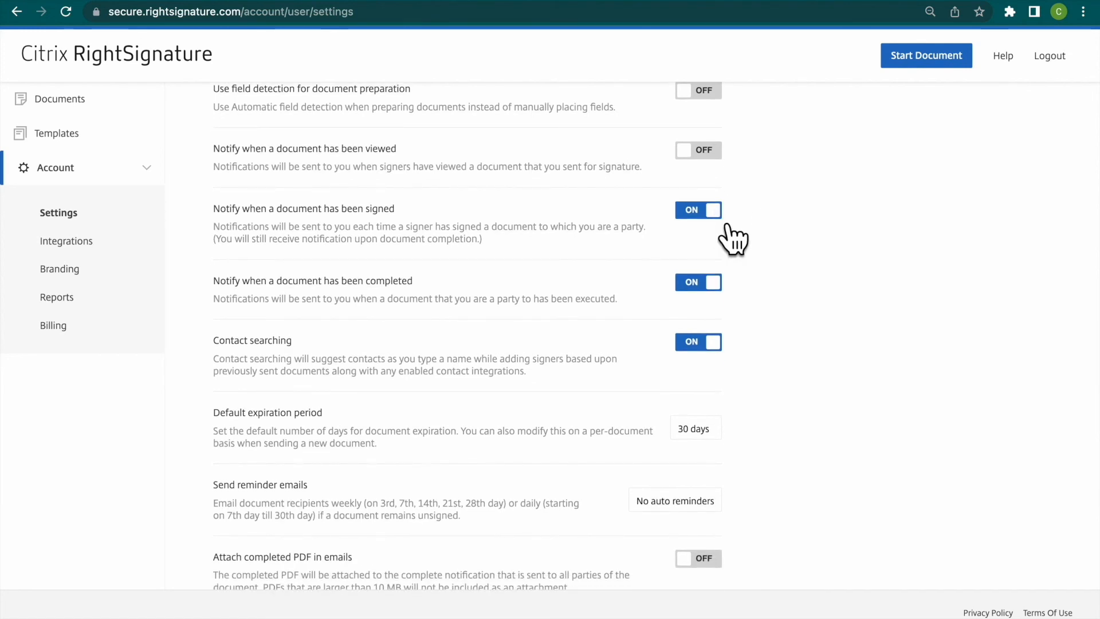
scroll(751, 227, down, 1)
scroll(750, 227, down, 3)
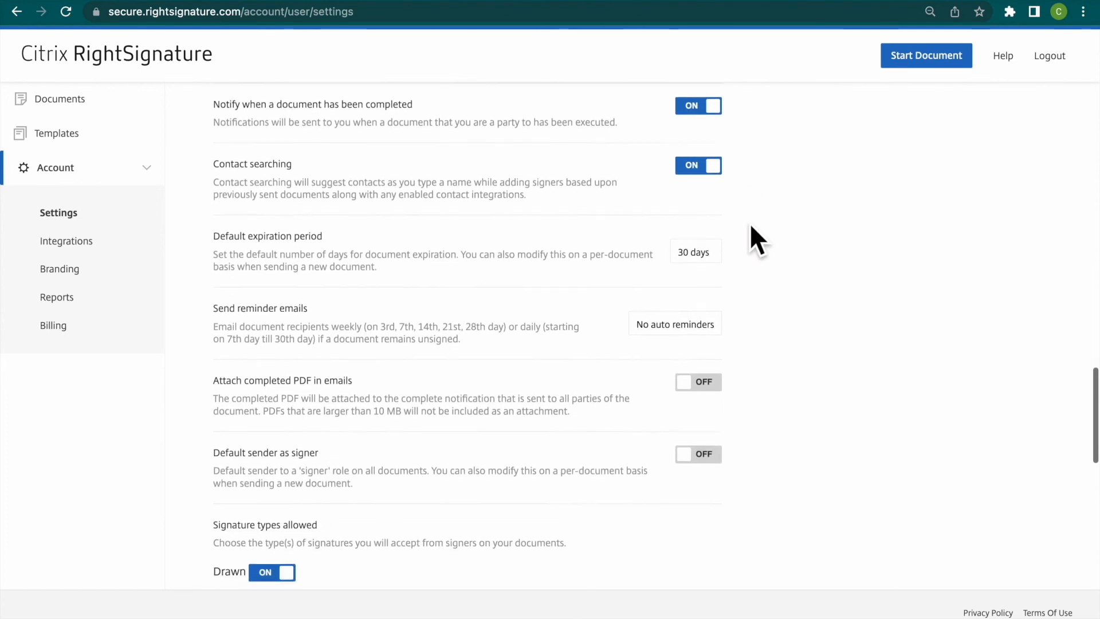
scroll(751, 226, down, 1)
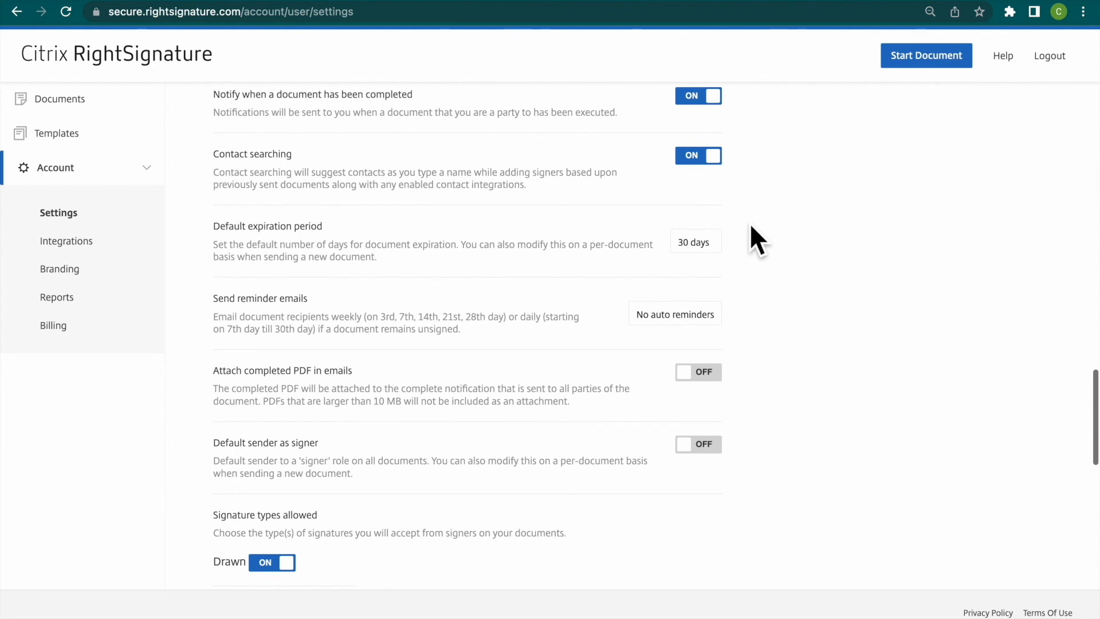
scroll(750, 227, down, 1)
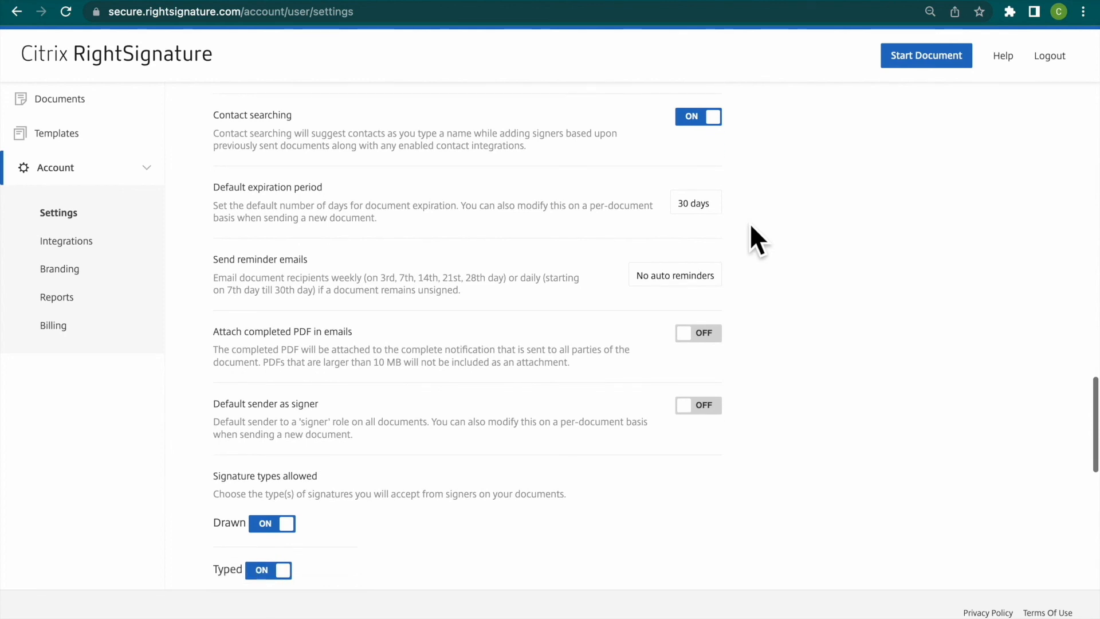
scroll(751, 225, down, 3)
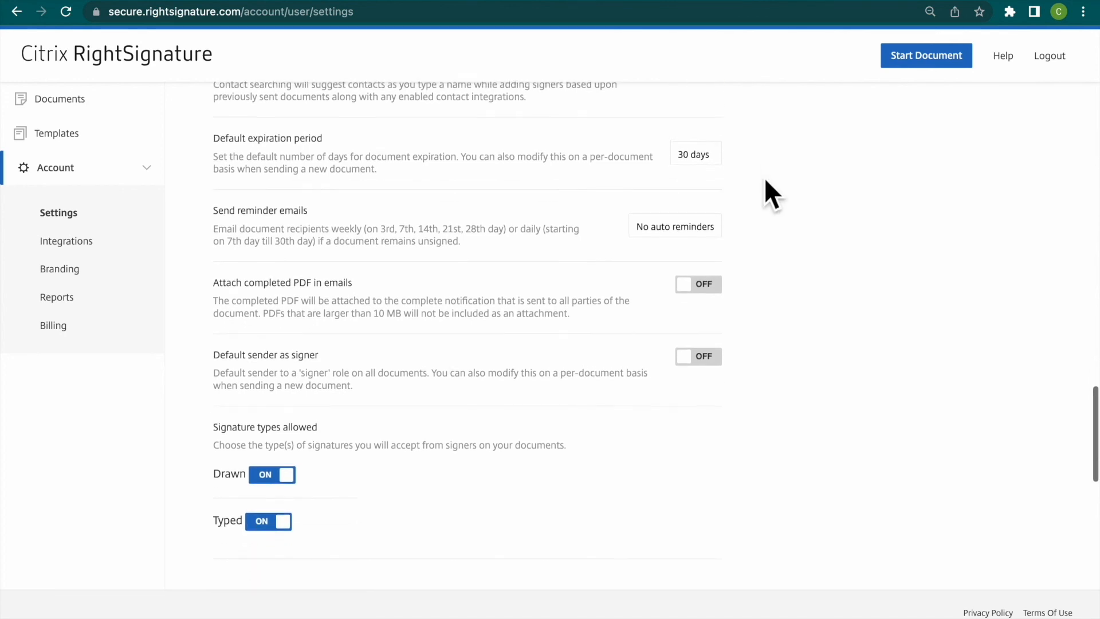
scroll(767, 181, down, 1)
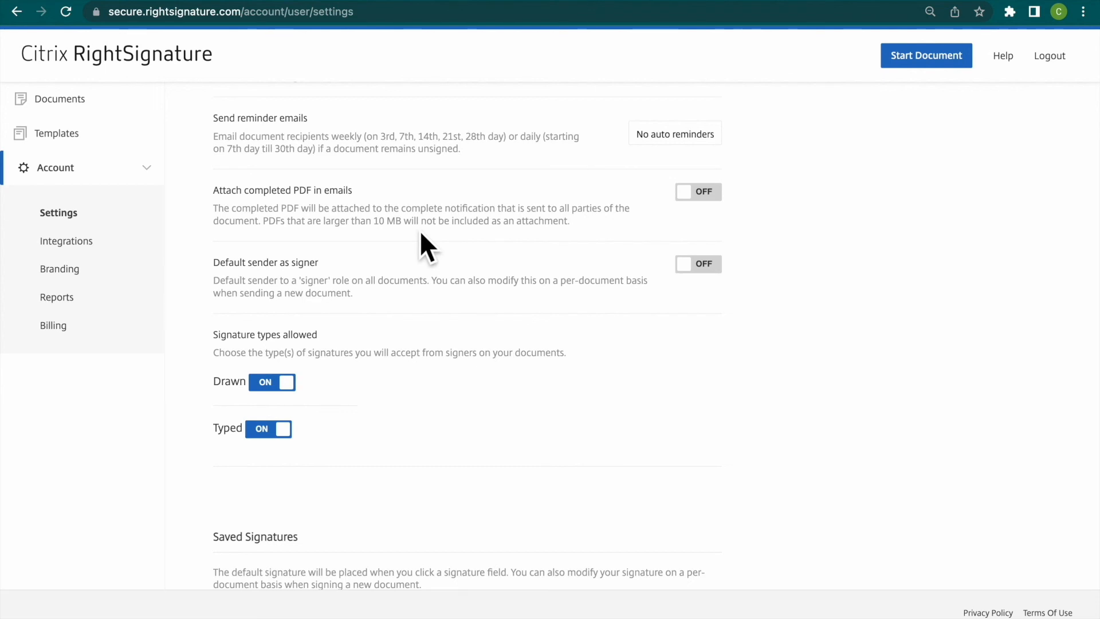
- Review the Saved Signatures section at the end of the account settings
scroll(407, 395, down, 3)
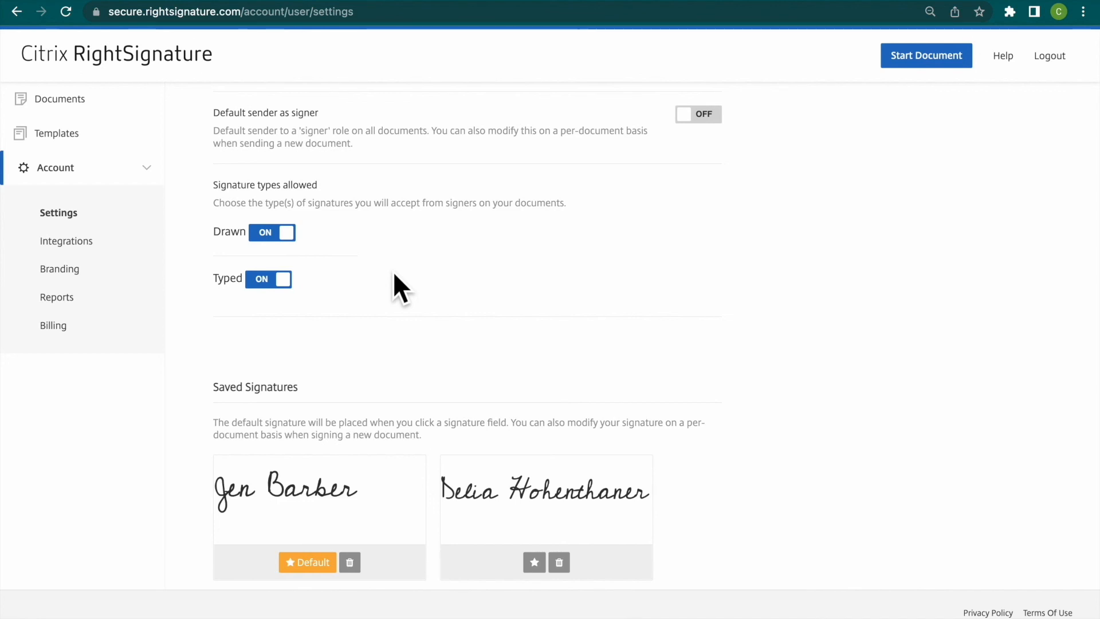
scroll(393, 270, down, 3)
scroll(393, 271, down, 3)
scroll(393, 271, up, 1)
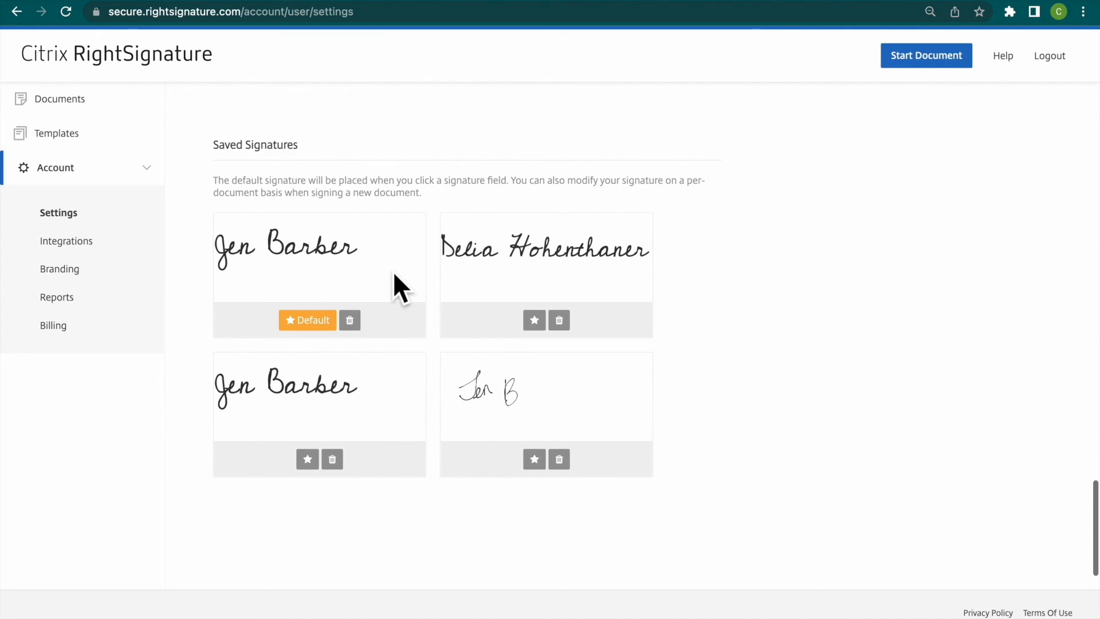
- Open the account's Integrations page and review the available sending, archiving, contacts and payments integrations
click(84, 248)
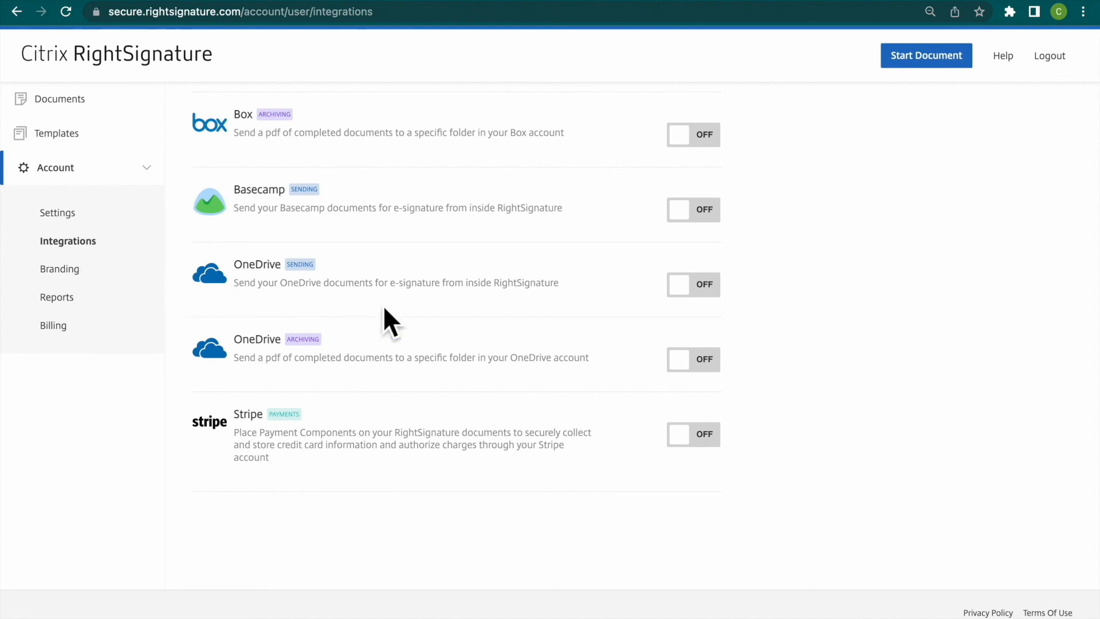
scroll(409, 305, up, 3)
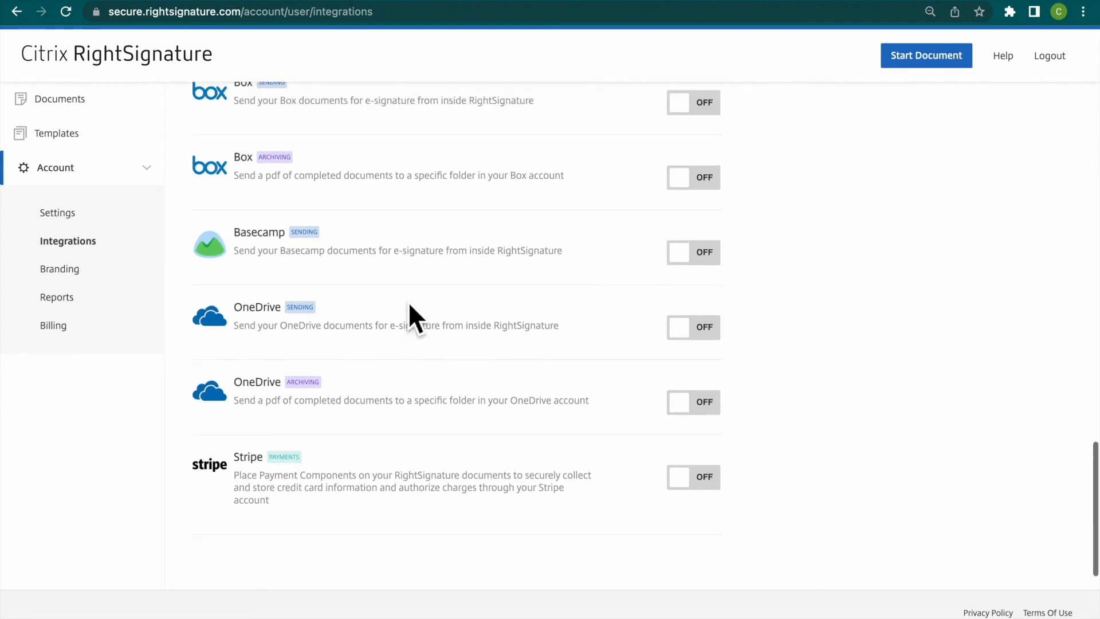
scroll(409, 305, up, 8)
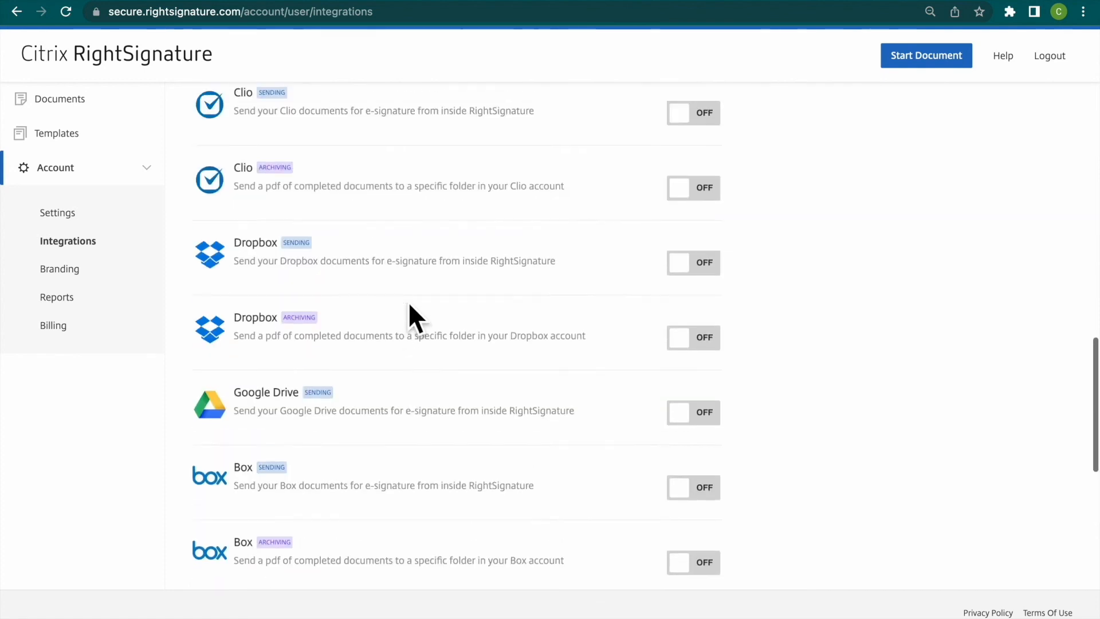
scroll(410, 306, up, 4)
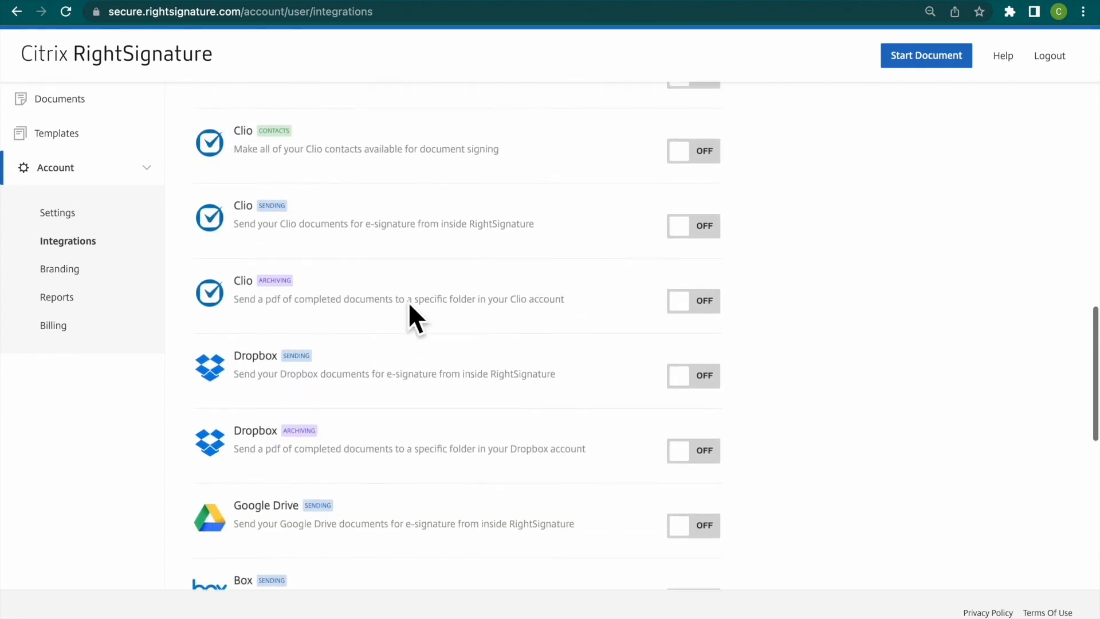
scroll(409, 305, up, 8)
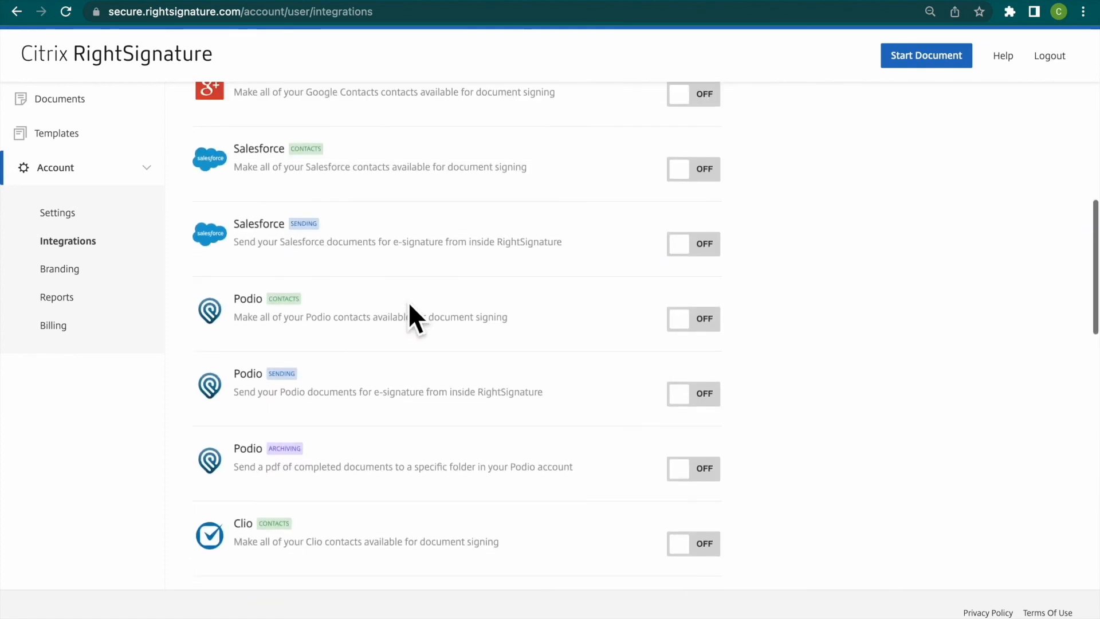
scroll(409, 306, up, 10)
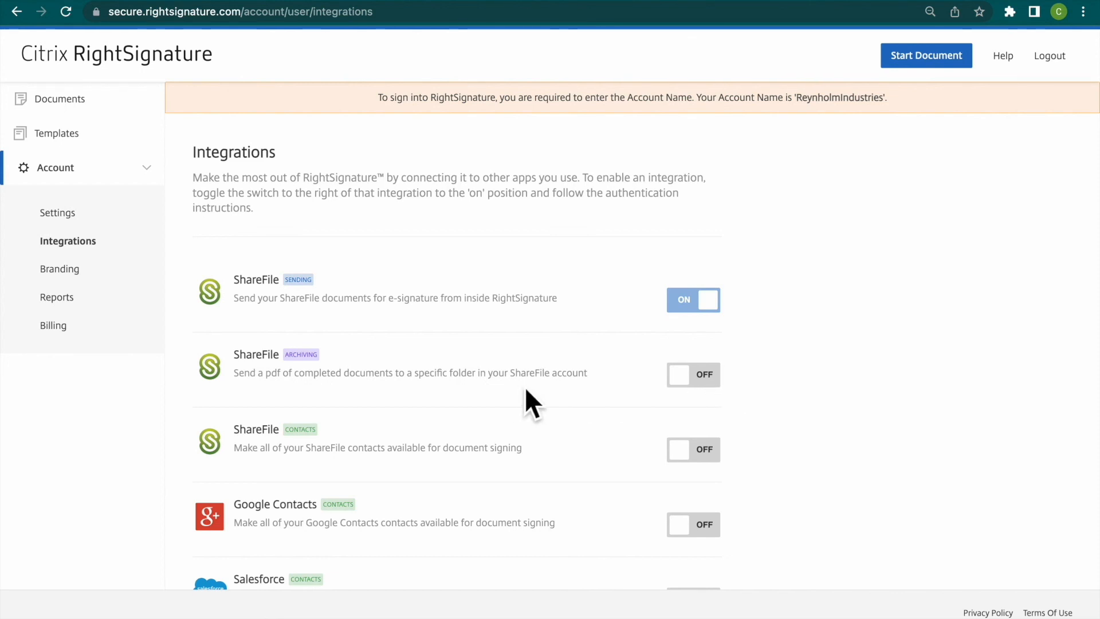
- Turn on the ShareFile Archiving and ShareFile Contacts integrations
click(702, 386)
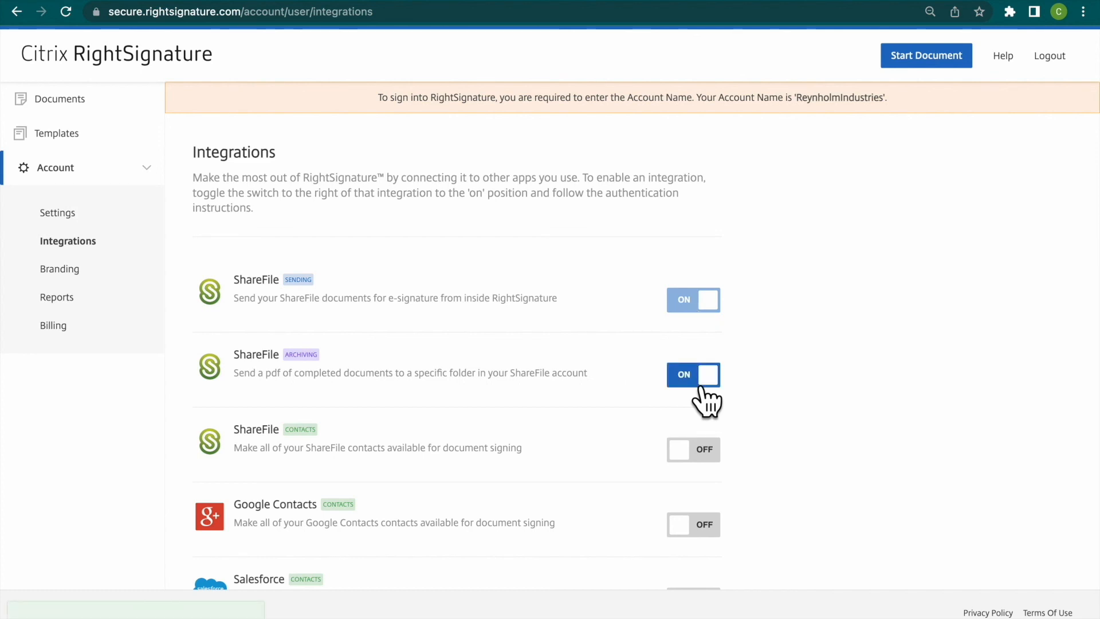
click(700, 466)
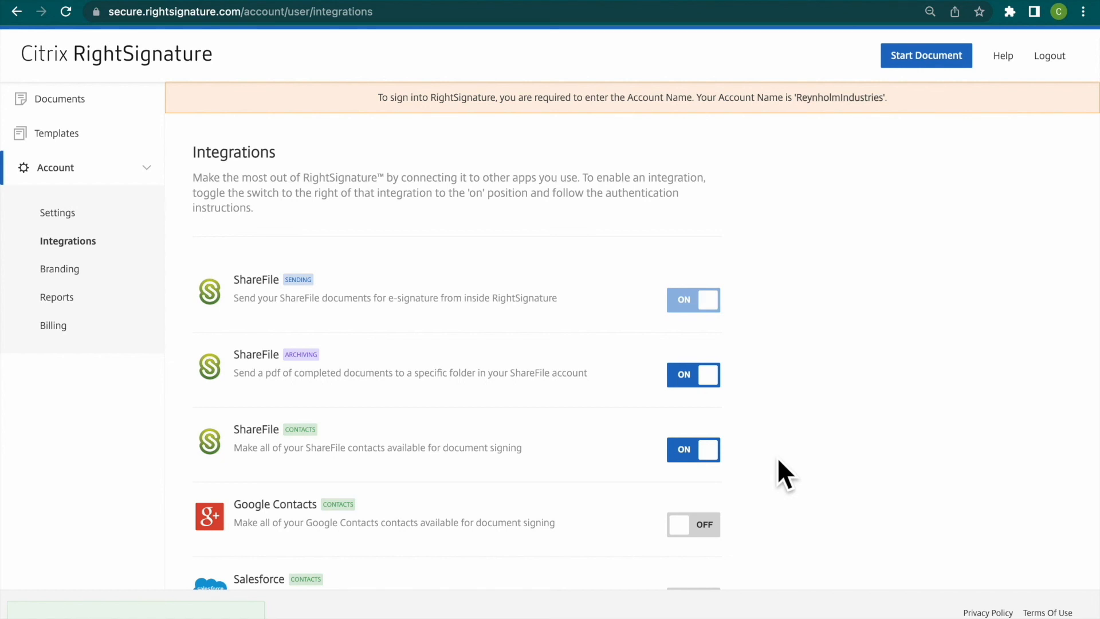
scroll(777, 456, down, 2)
scroll(777, 456, up, 1)
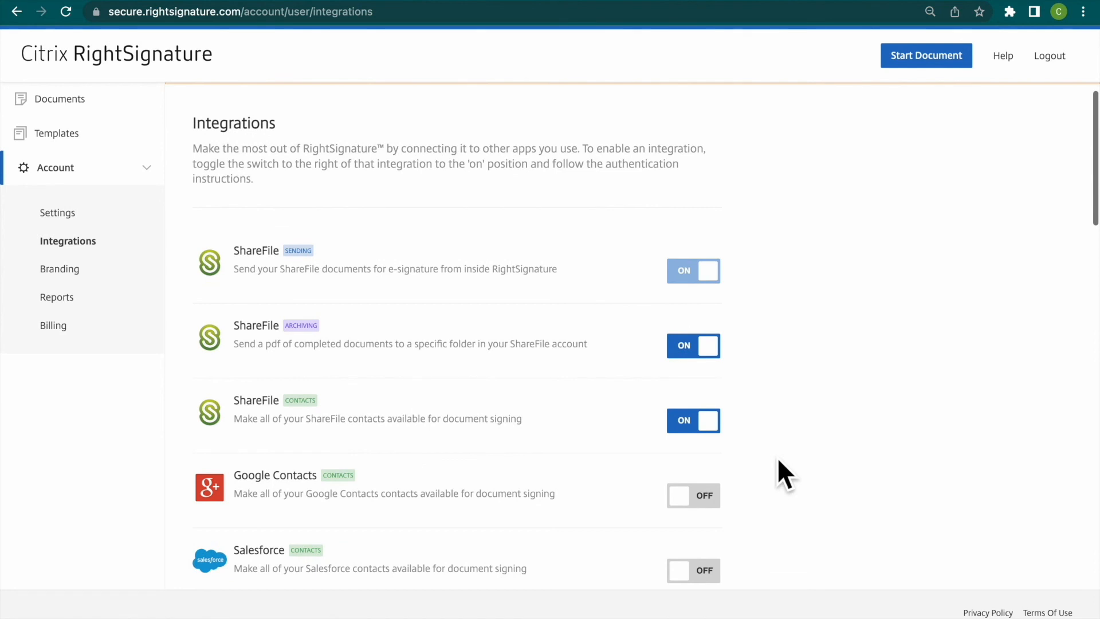
- Open the account's Branding page and review the Customize Branding and Customize Signer Email options
click(87, 279)
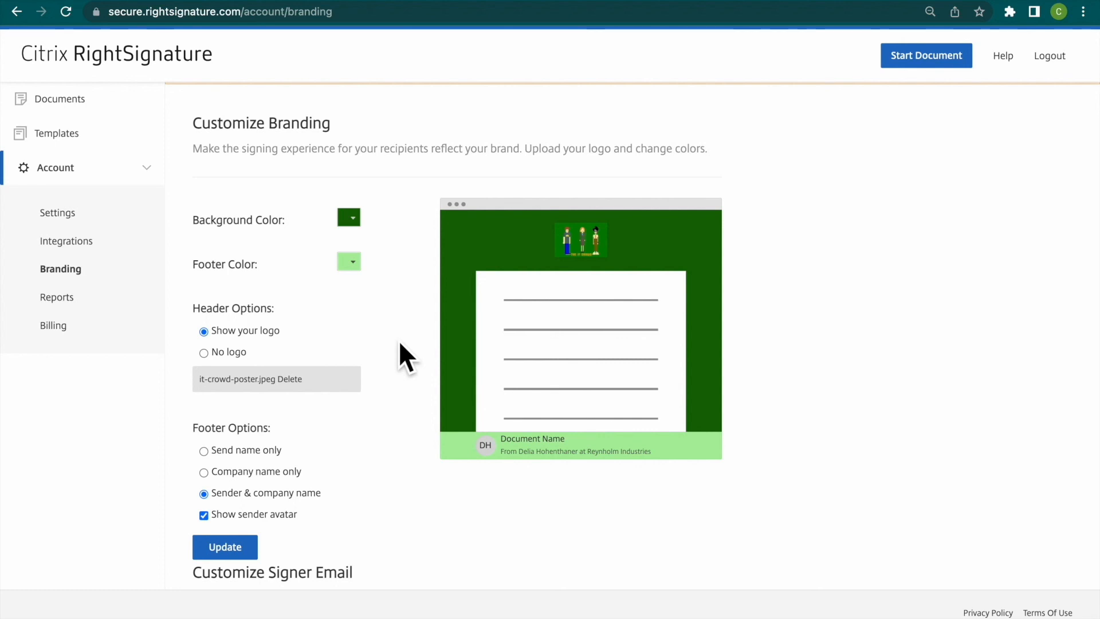
scroll(405, 358, down, 3)
scroll(400, 344, down, 5)
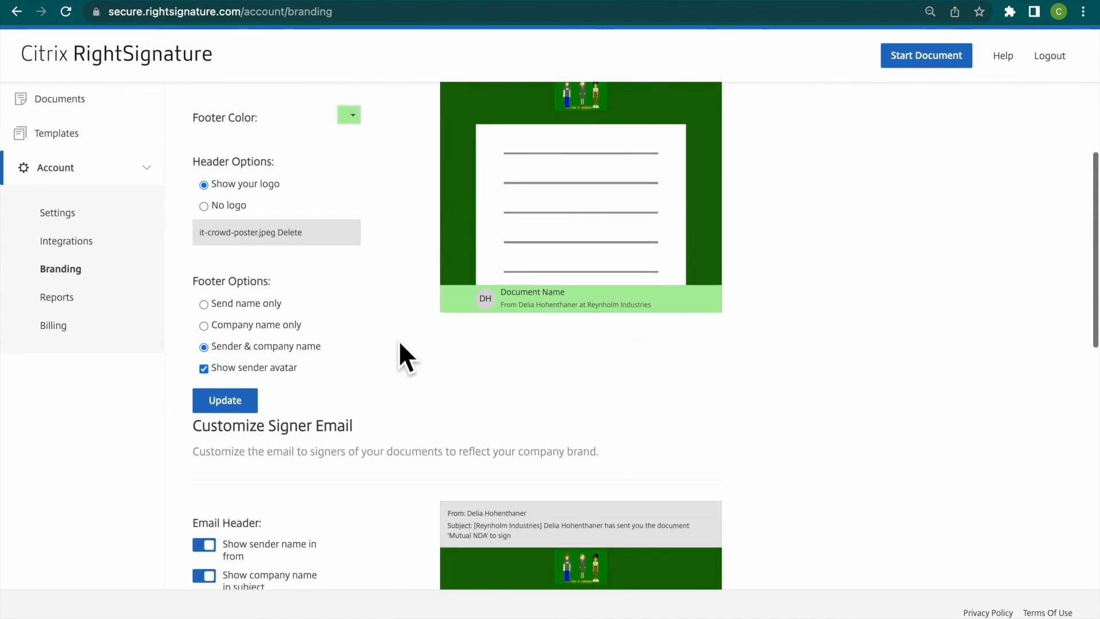
scroll(400, 344, down, 13)
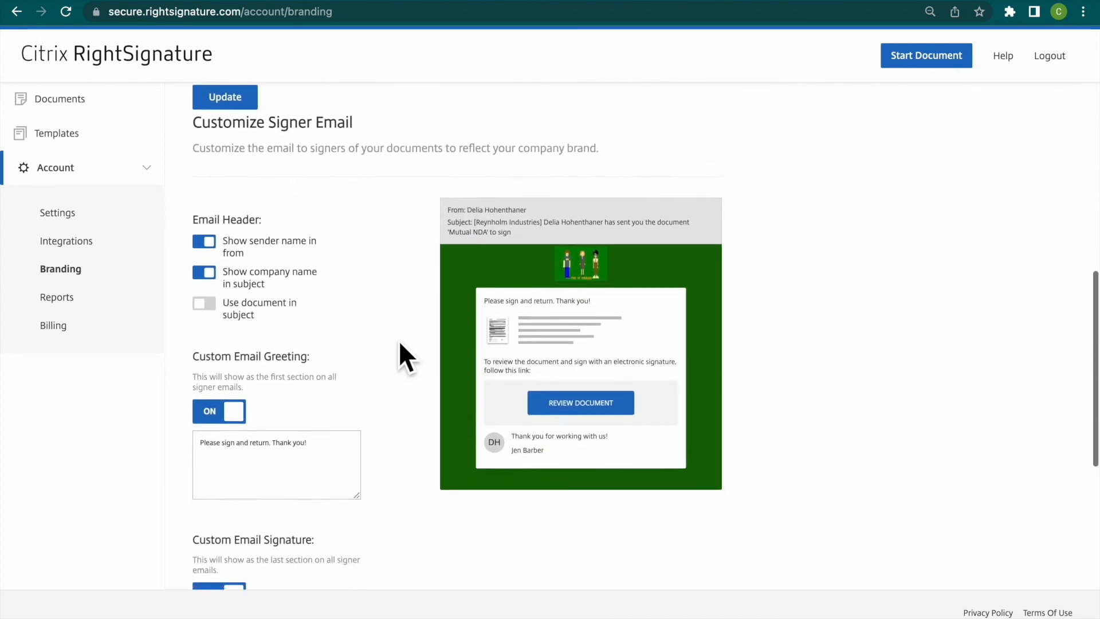
scroll(399, 341, up, 3)
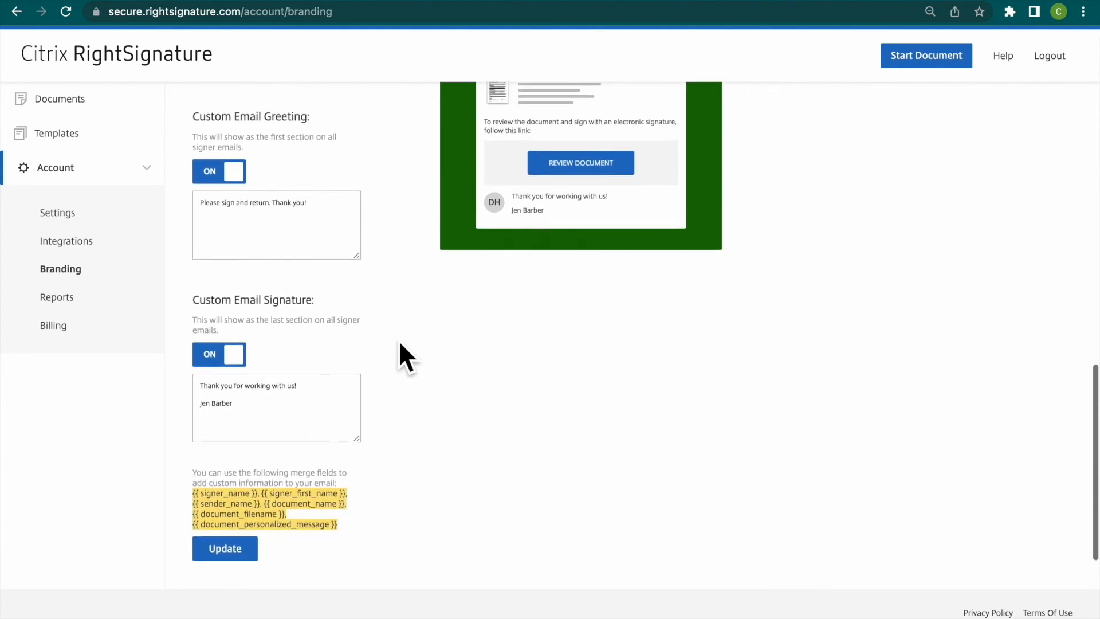
scroll(399, 344, up, 6)
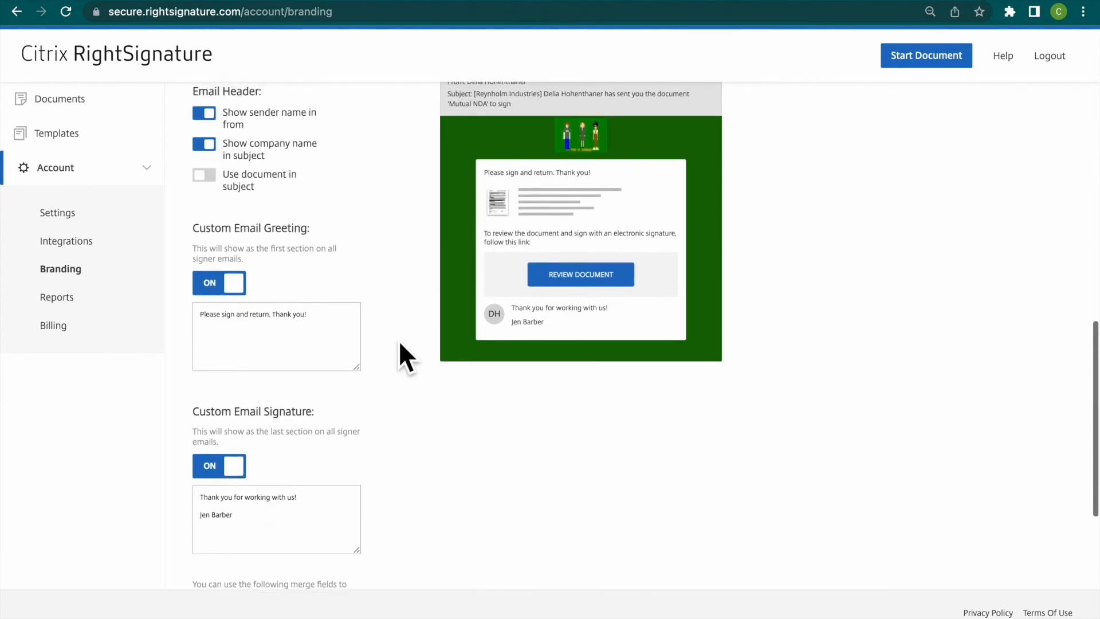
scroll(399, 341, up, 4)
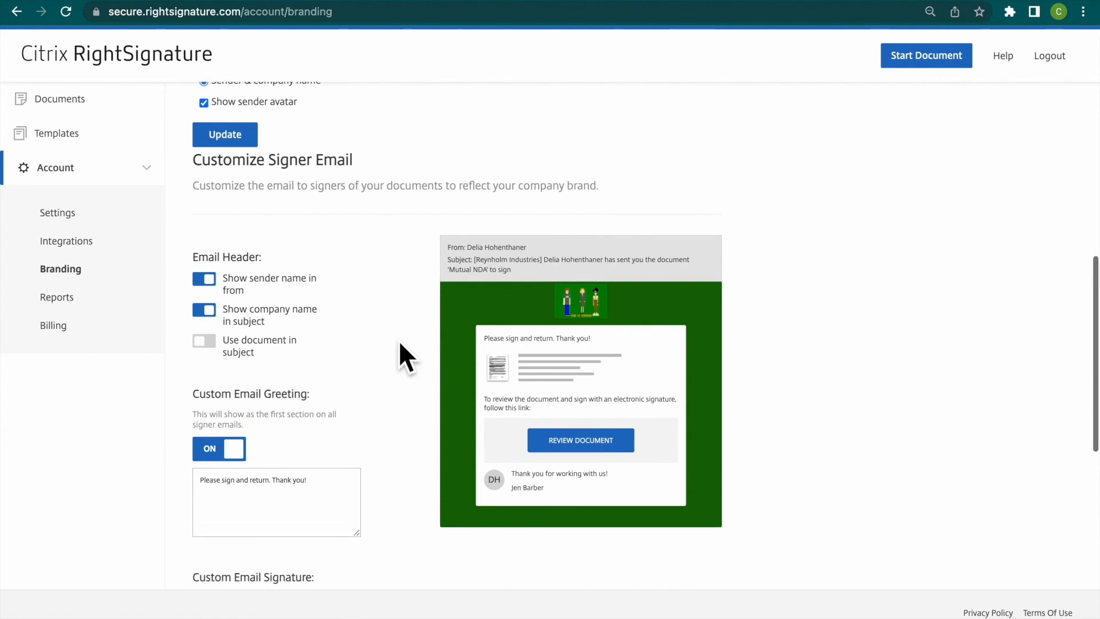
- Examine the custom email greeting in the signer email preview and in its text field
drag(485, 341, 613, 345)
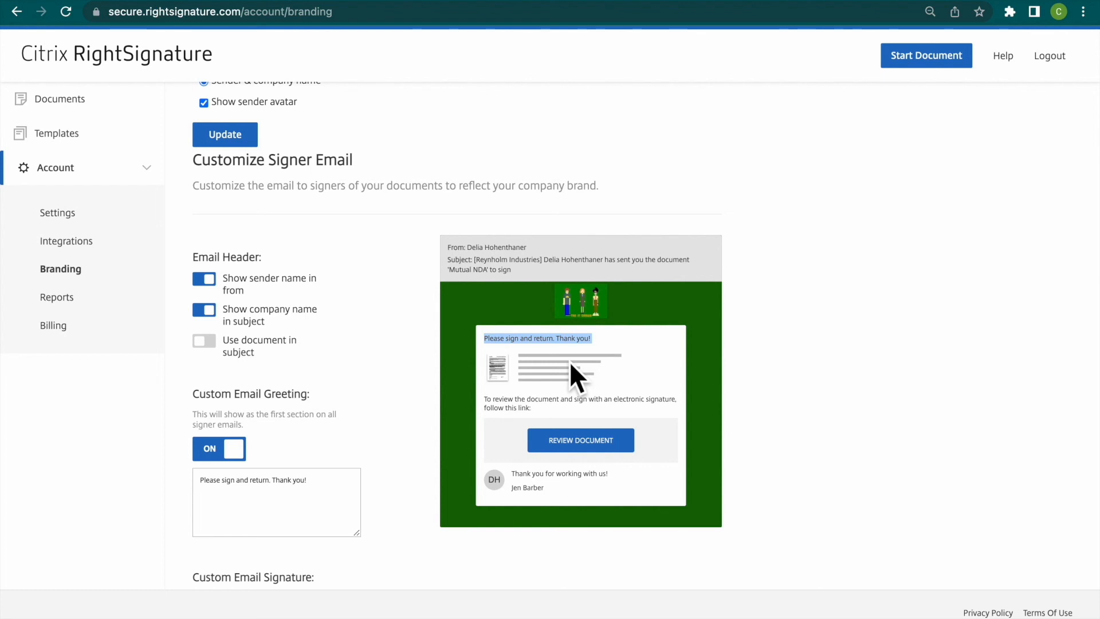
click(199, 488)
click(302, 497)
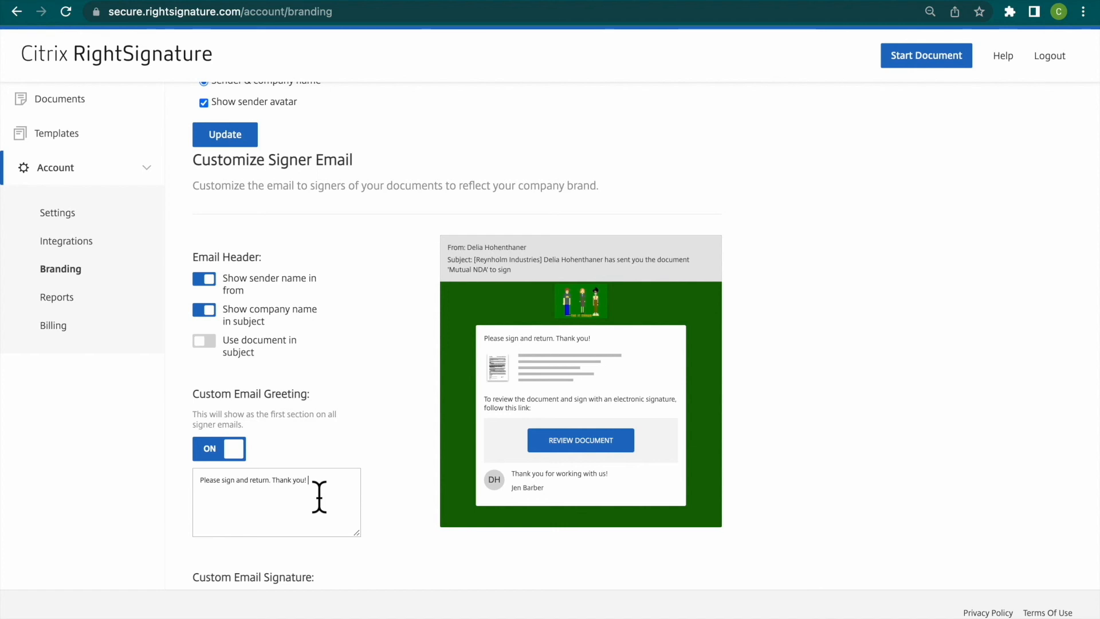
triple_click(319, 496)
click(322, 498)
- Open the account's Reports overview to view the document volume chart
scroll(139, 401, up, 1)
scroll(305, 274, up, 10)
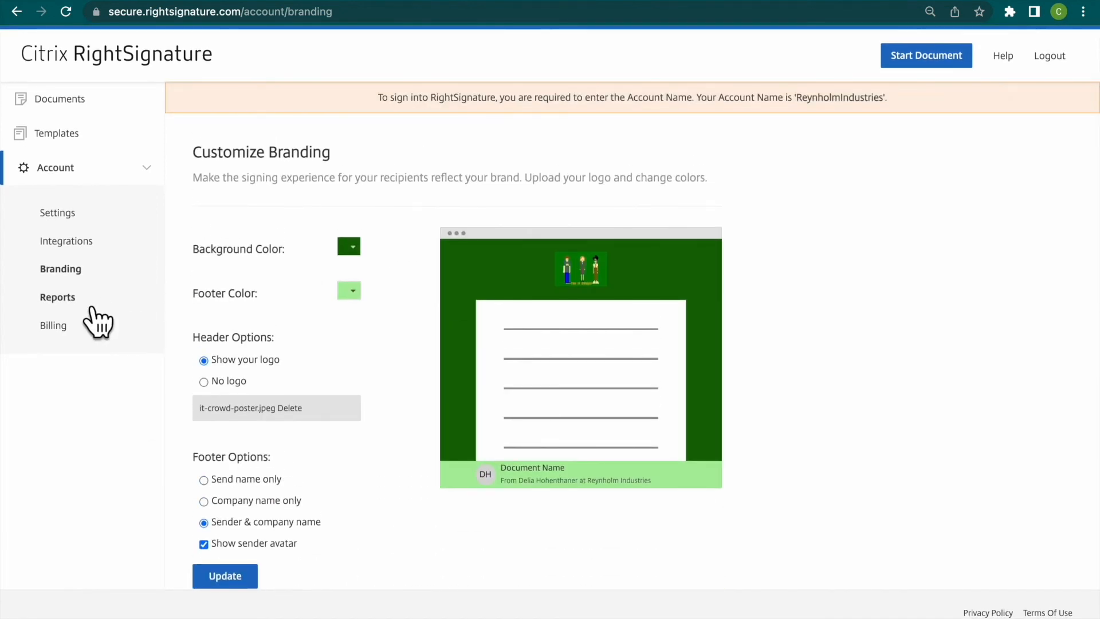
click(58, 297)
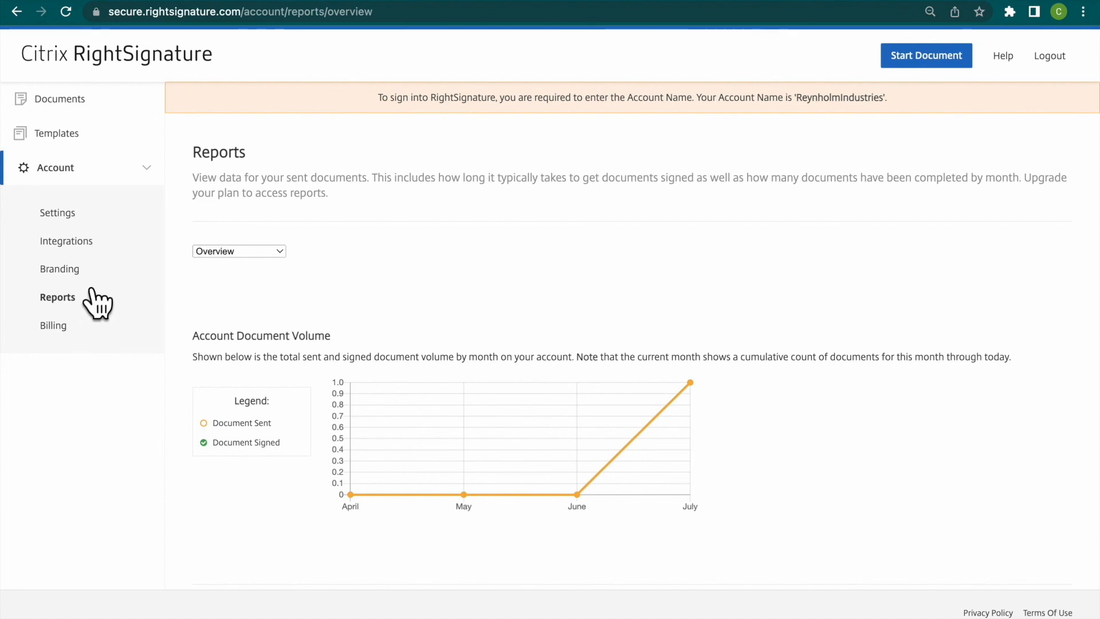
- Open the upload page for a new template and return to the Templates page
click(116, 136)
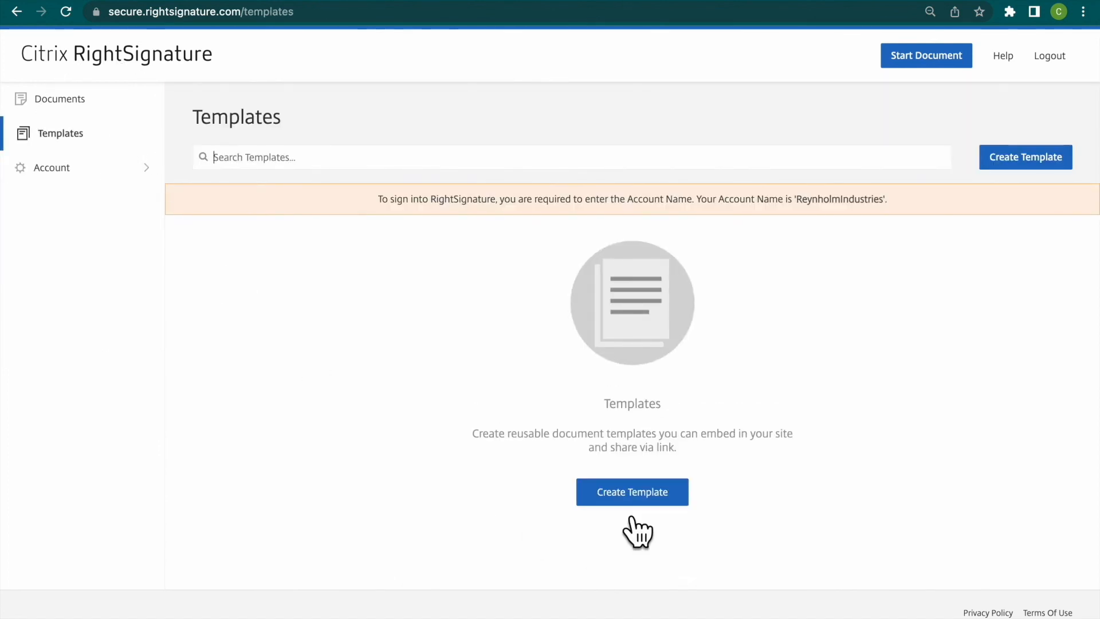
click(632, 497)
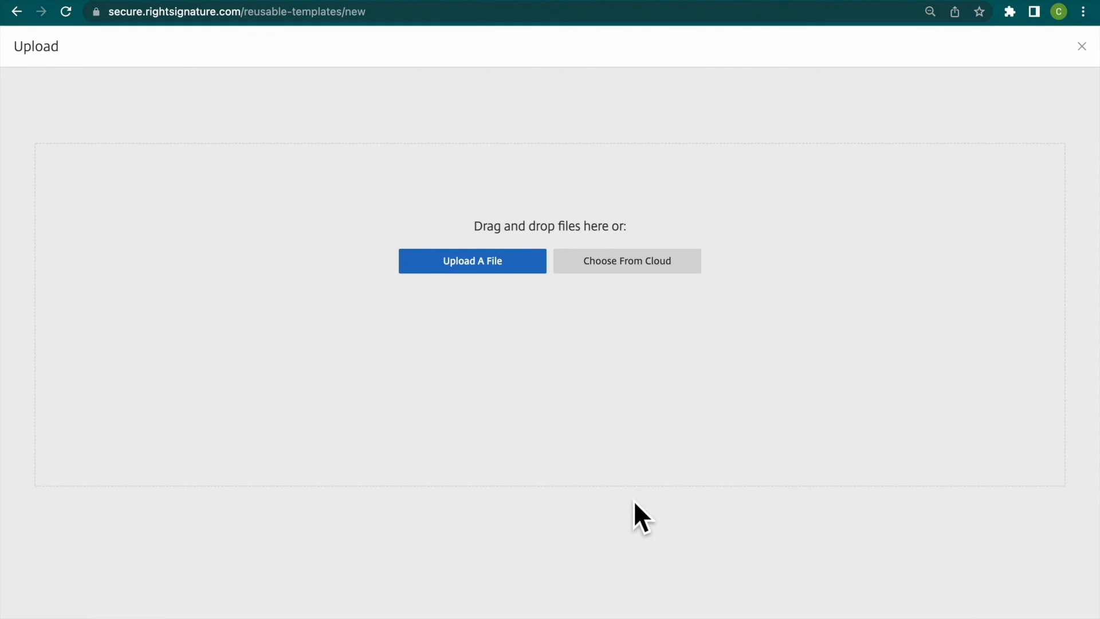
click(17, 11)
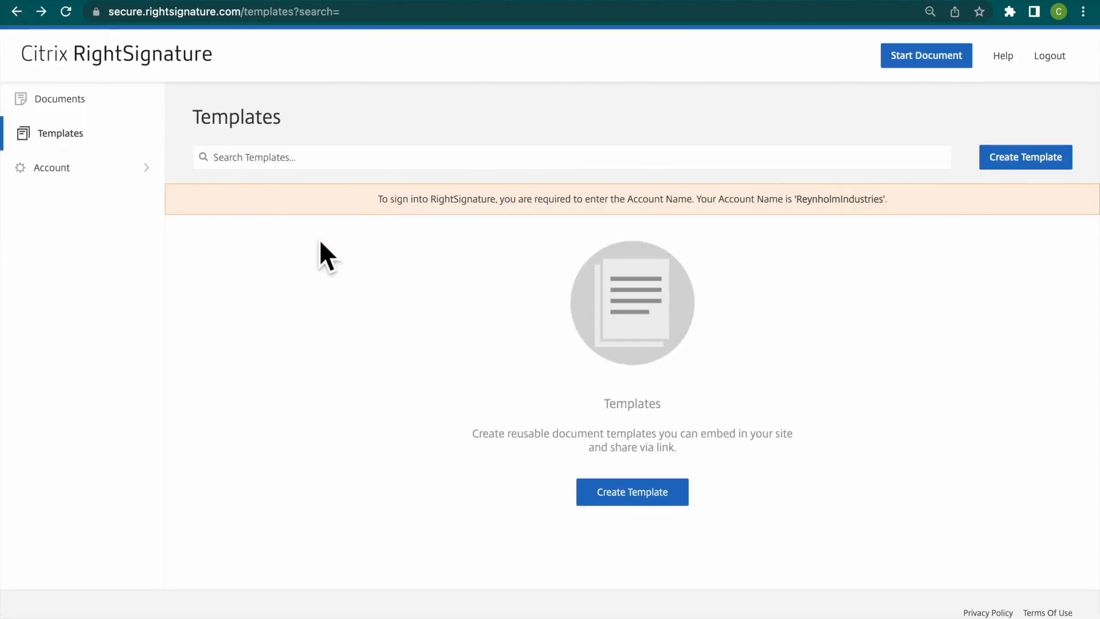